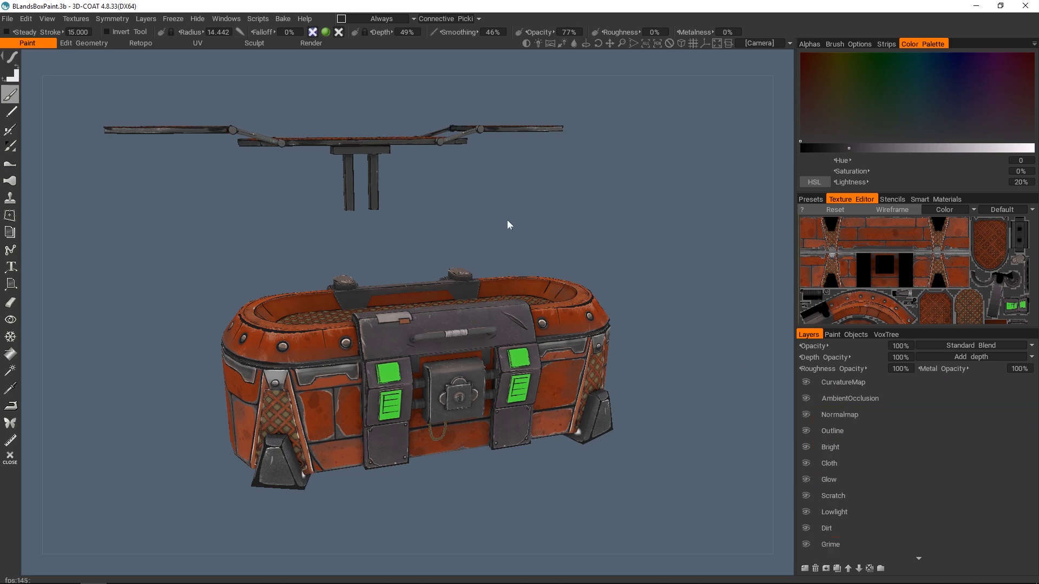
{"action": "left_click_drag", "start_coordinate": [508, 226], "coordinate": [390, 304], "text": "alt"}
{"action": "right_click_drag", "start_coordinate": [389, 304], "coordinate": [342, 311], "text": "alt"}
{"action": "middle_click_drag", "start_coordinate": [342, 311], "coordinate": [449, 331], "text": "alt"}
{"action": "left_click_drag", "start_coordinate": [449, 331], "coordinate": [384, 315], "text": "alt"}
{"action": "scroll", "coordinate": [384, 315], "scroll_direction": "up", "scroll_amount": 2}
- Start exporting objects and textures, and create and open a folder named Export inside Borderlands_Lootbox for the output mesh
{"action": "left_click", "coordinate": [8, 19]}
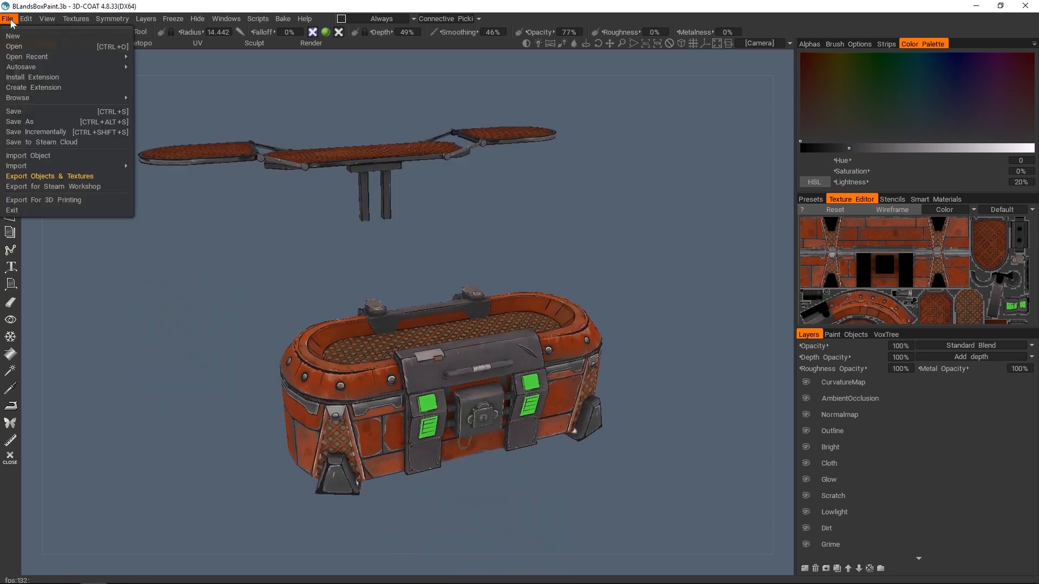
{"action": "left_click", "coordinate": [65, 177]}
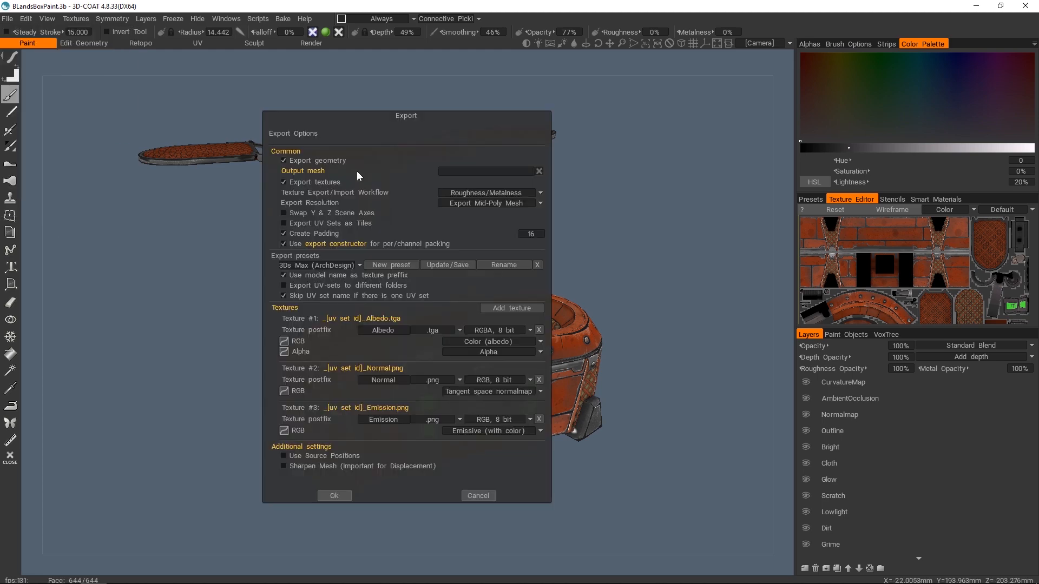
{"action": "left_click", "coordinate": [468, 172]}
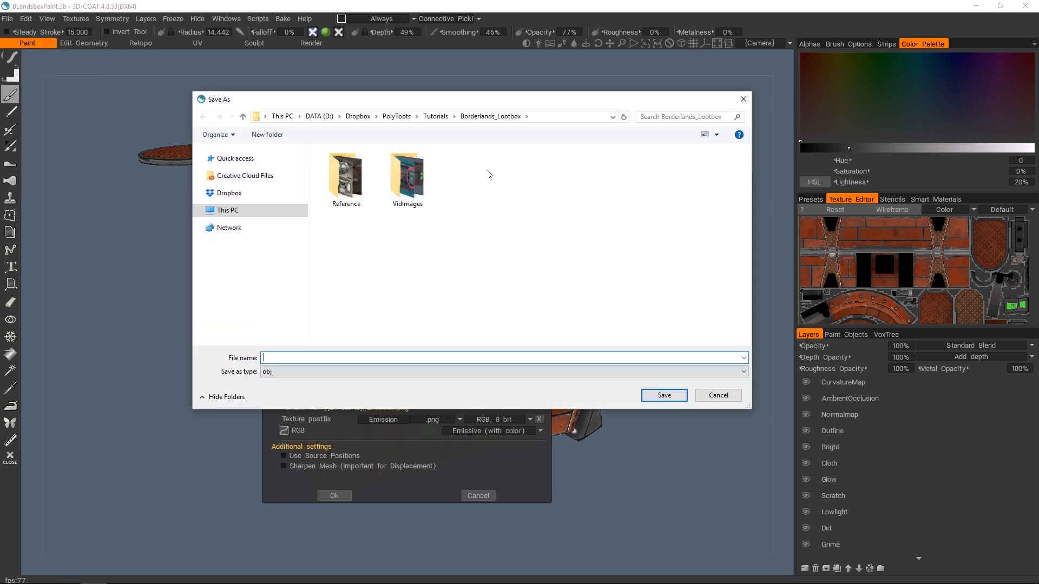
{"action": "right_click", "coordinate": [491, 175]}
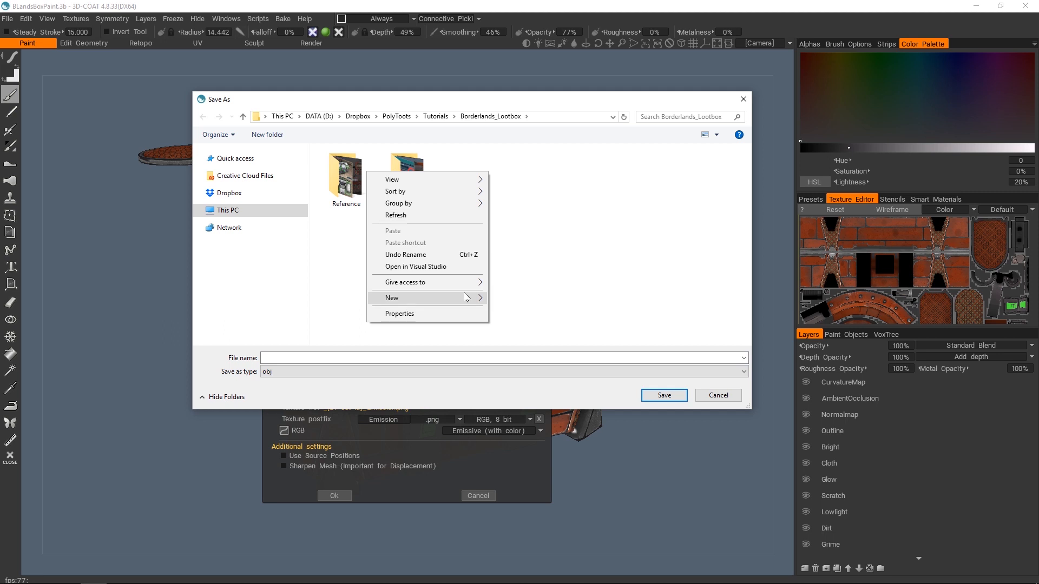
{"action": "mouse_move", "coordinate": [400, 297]}
{"action": "left_click", "coordinate": [508, 299]}
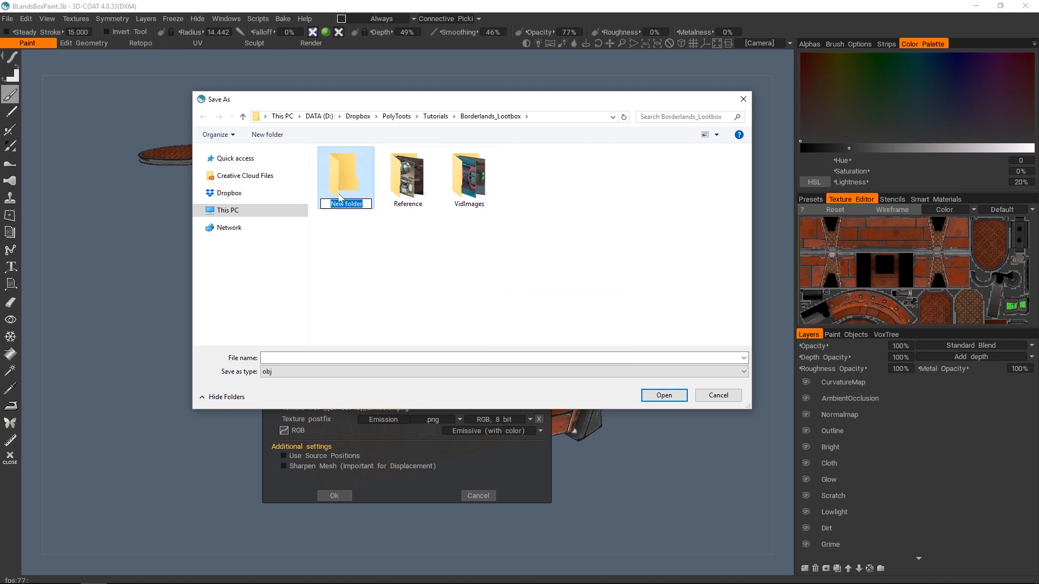
{"action": "type", "text": "Export"}
{"action": "key", "text": "Return"}
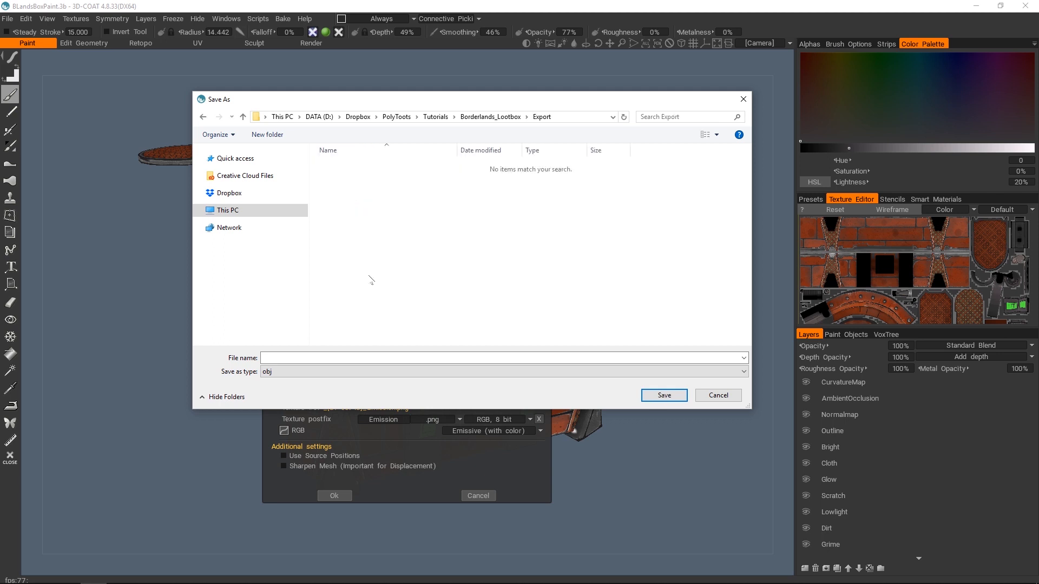
- Save the output mesh under the name Lootbox as an OBJ file in the Export folder
{"action": "left_click", "coordinate": [337, 358]}
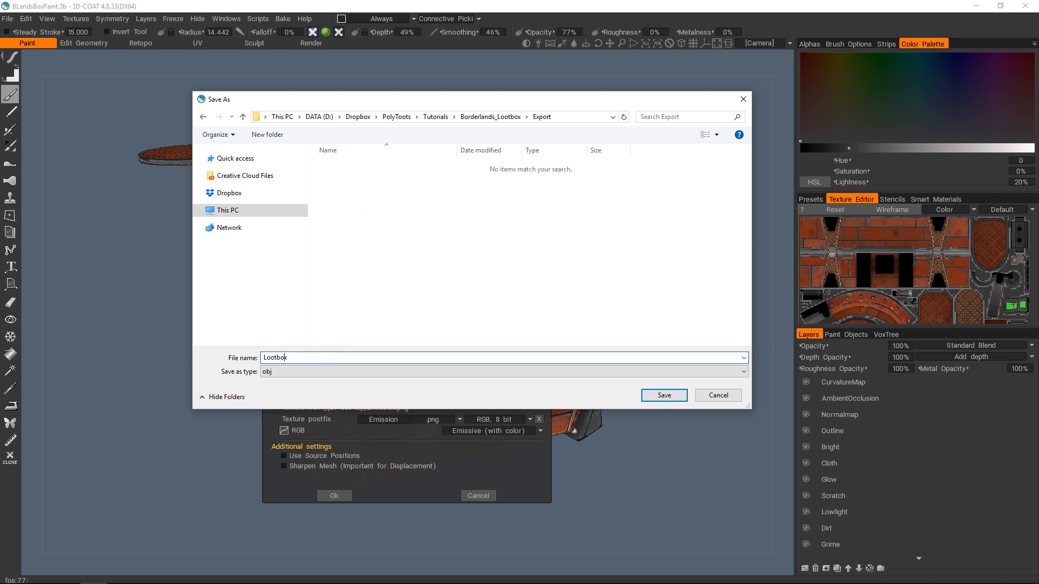
{"action": "type", "text": "Lootbox"}
{"action": "left_click", "coordinate": [664, 395]}
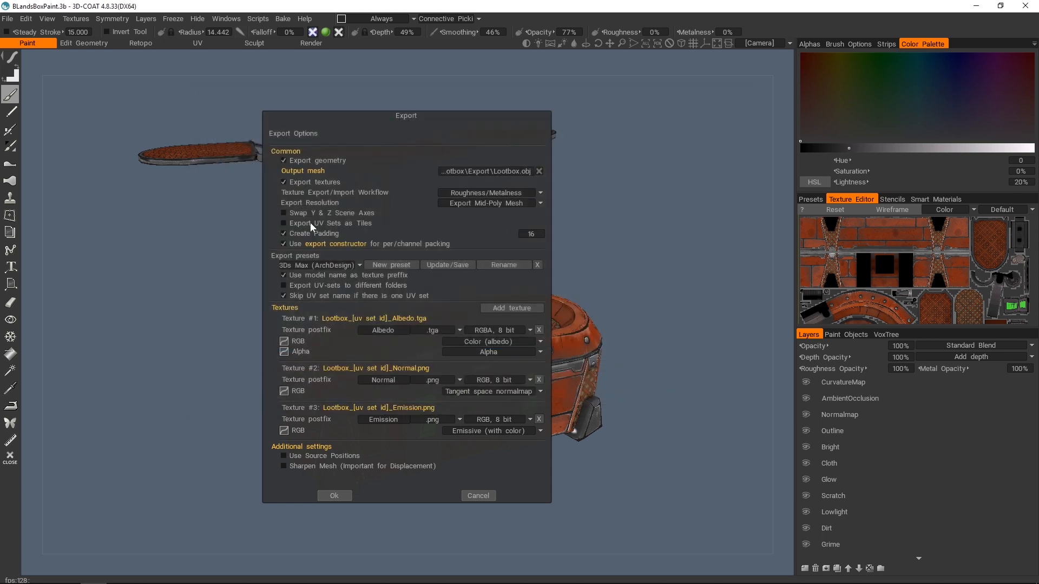
- Switch the texture export preset to Unity (Standard)
{"action": "left_click", "coordinate": [478, 198]}
{"action": "left_click", "coordinate": [472, 194]}
{"action": "left_click", "coordinate": [335, 265]}
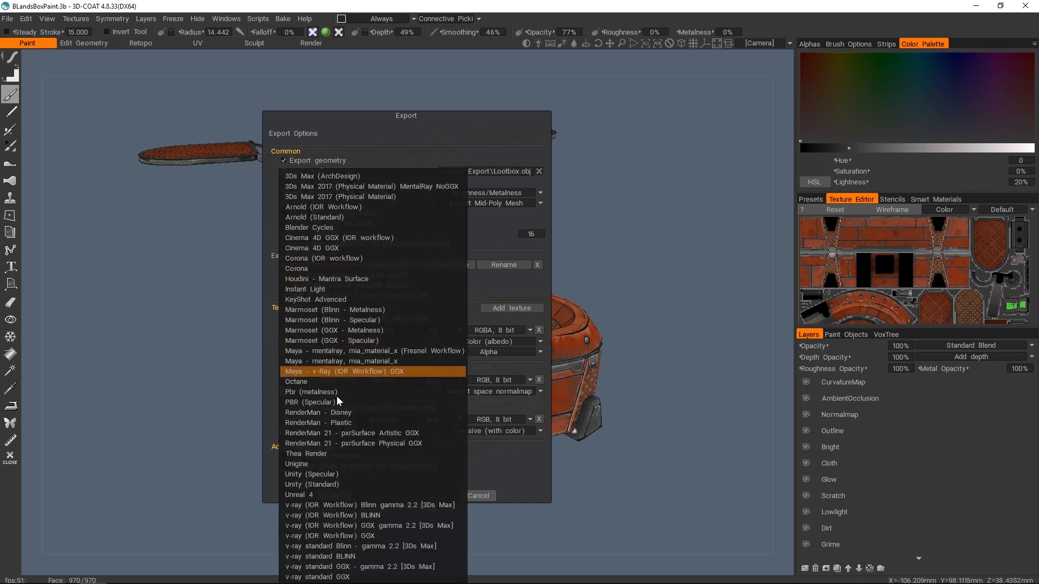
{"action": "left_click", "coordinate": [340, 485]}
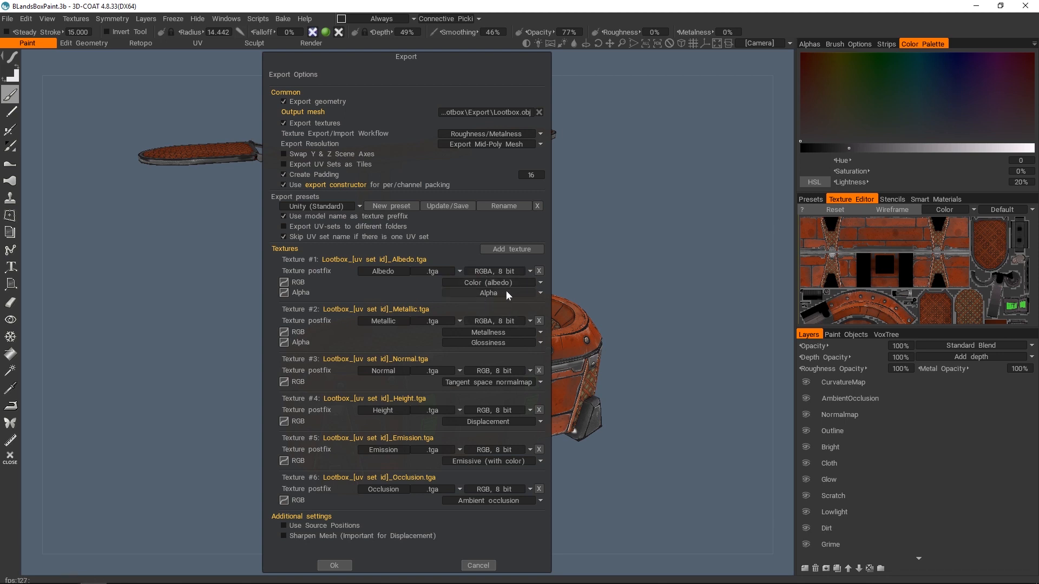
- Remove the Metallic, Height and Occlusion textures, set Normal and Emission to PNG, and run the export
{"action": "left_click", "coordinate": [538, 321]}
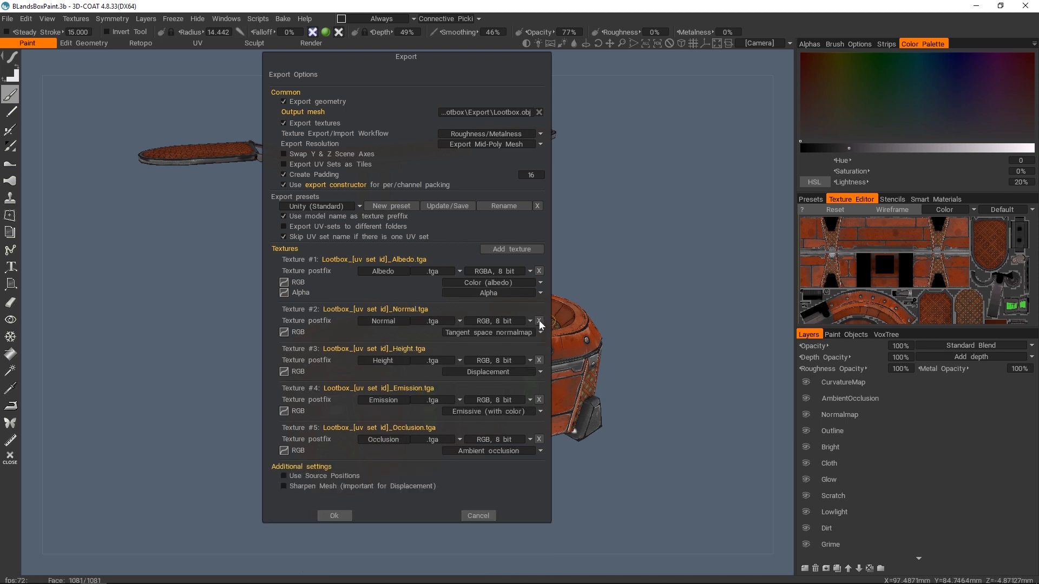
{"action": "left_click", "coordinate": [436, 321]}
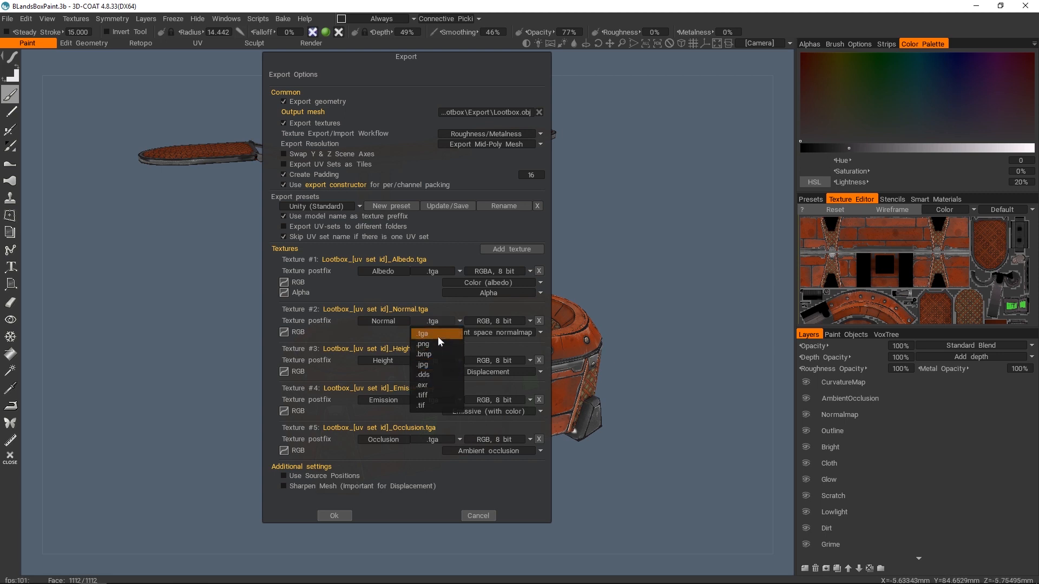
{"action": "left_click", "coordinate": [435, 343]}
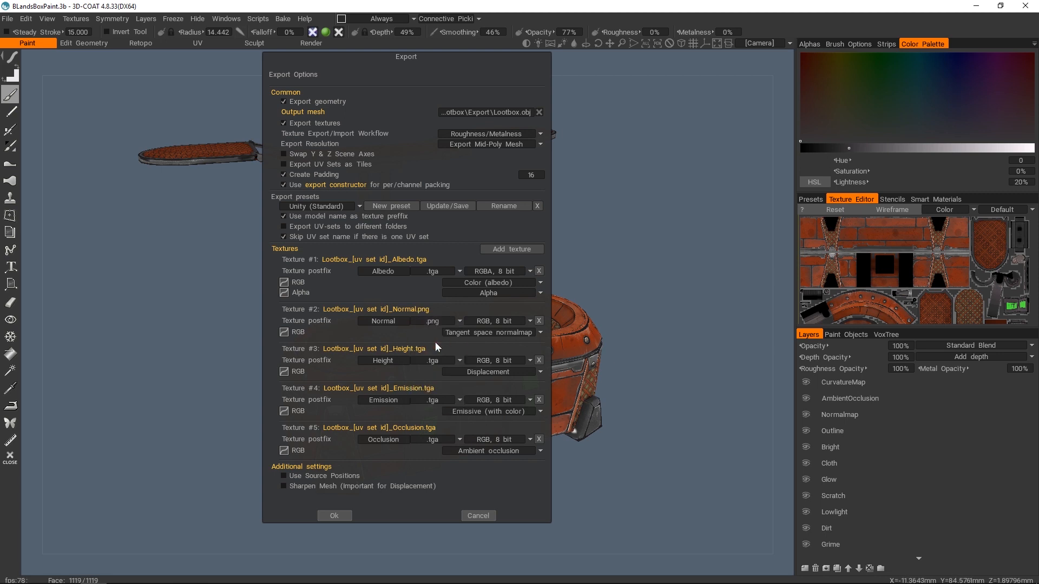
{"action": "left_click", "coordinate": [539, 360]}
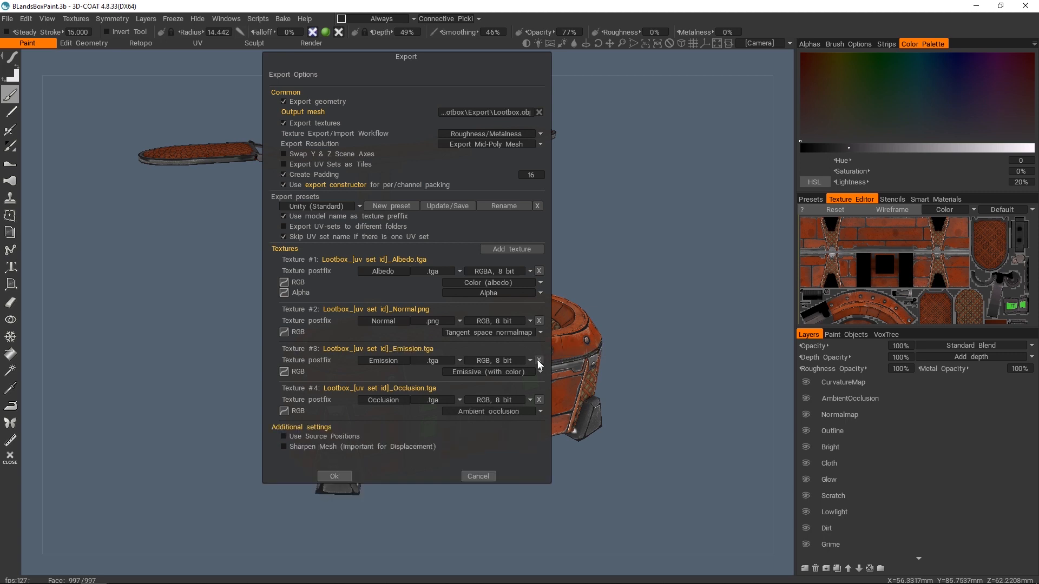
{"action": "left_click", "coordinate": [438, 361]}
{"action": "left_click", "coordinate": [437, 385]}
{"action": "left_click", "coordinate": [537, 399]}
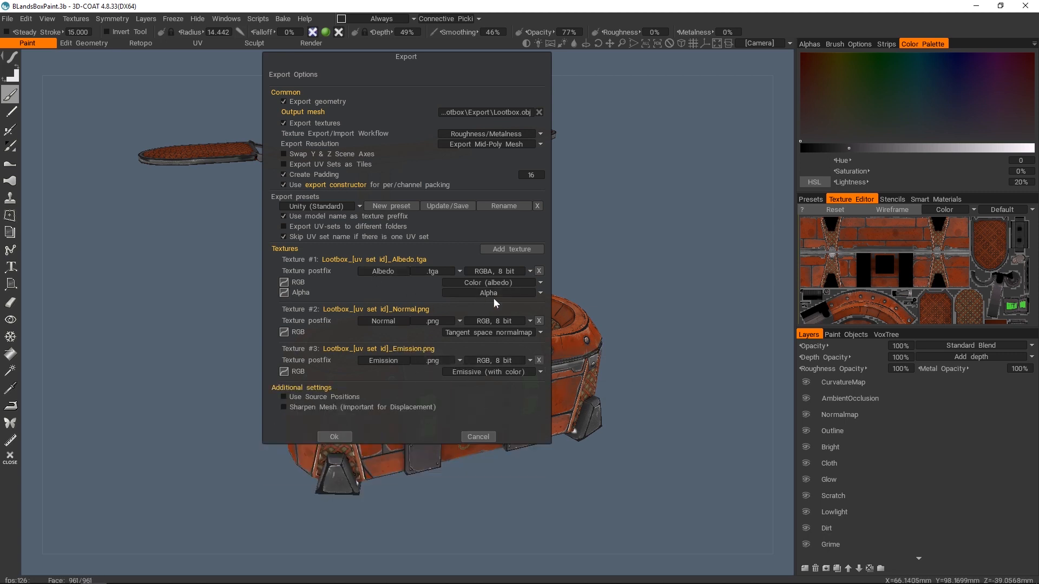
{"action": "left_click", "coordinate": [342, 436]}
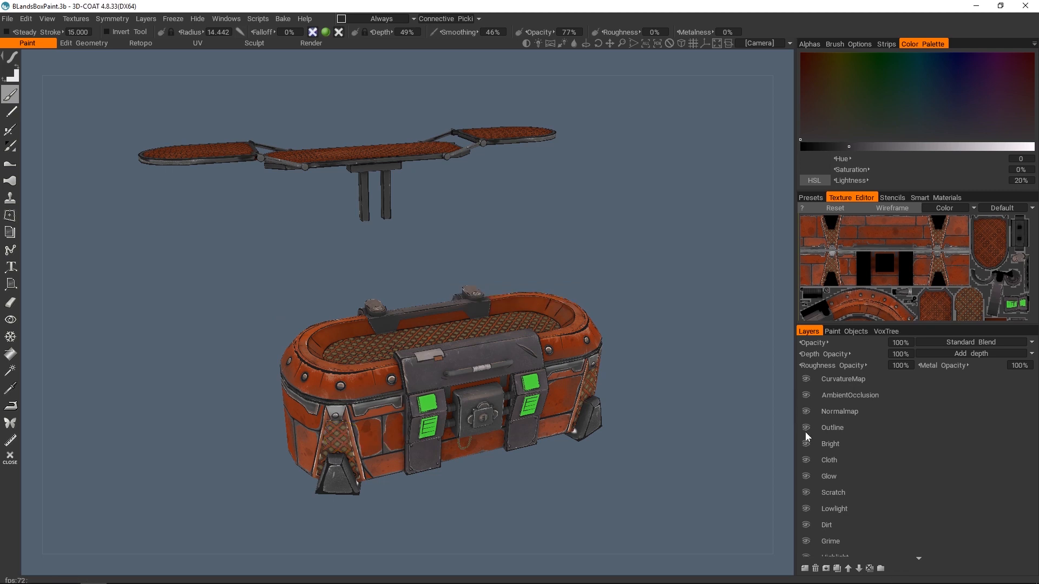
- Re-export the Default UV set's color/albedo map over Lootbox_Default_Albedo.tga with the Glow layer temporarily hidden
{"action": "left_click", "coordinate": [805, 476]}
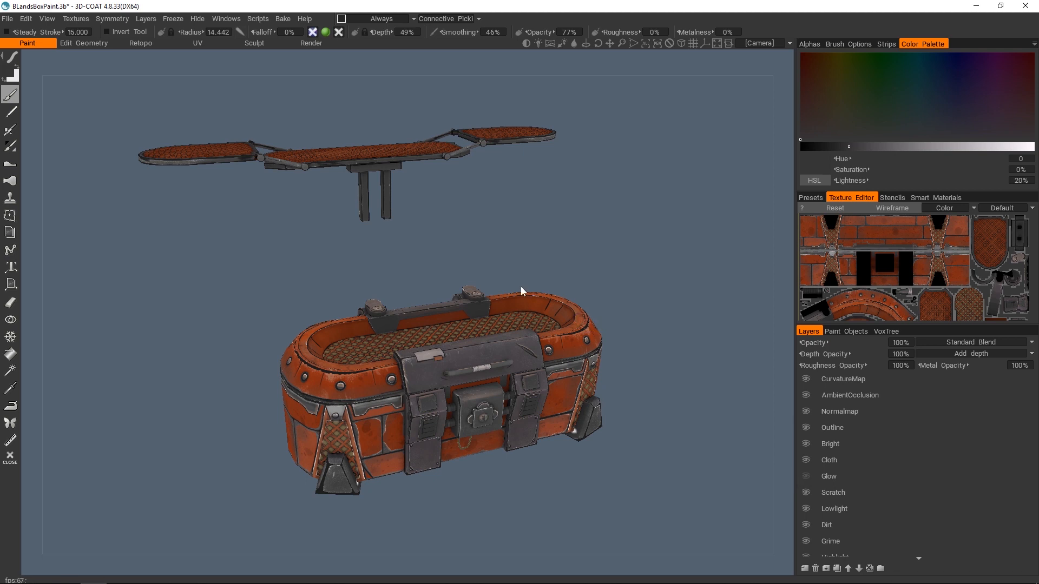
{"action": "mouse_move", "coordinate": [520, 286]}
{"action": "left_mouse_down"}
{"action": "mouse_move", "coordinate": [520, 272]}
{"action": "mouse_move", "coordinate": [520, 282]}
{"action": "left_mouse_up"}
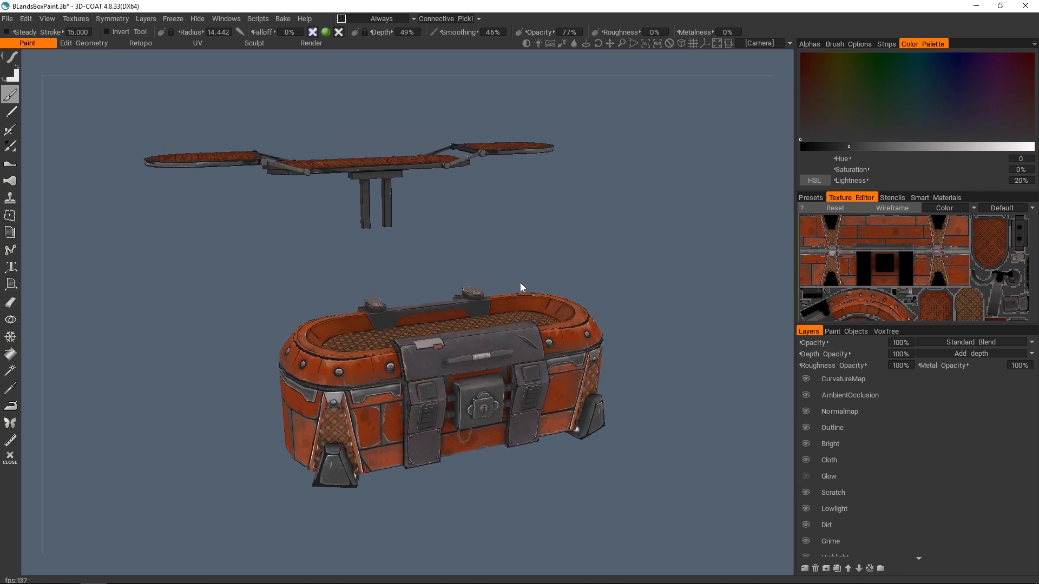
{"action": "left_click", "coordinate": [77, 18]}
{"action": "mouse_move", "coordinate": [190, 57]}
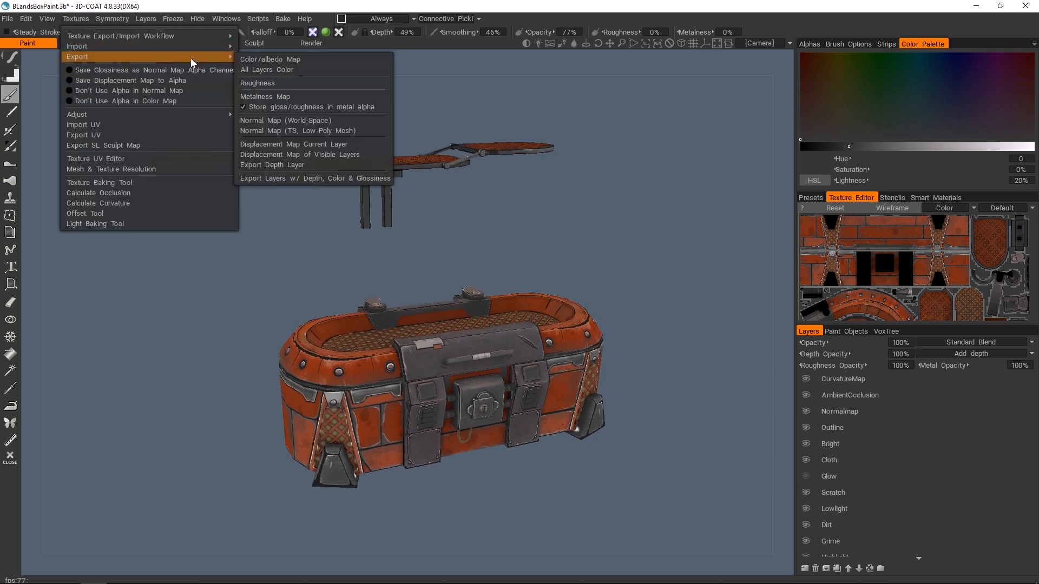
{"action": "left_click", "coordinate": [302, 58]}
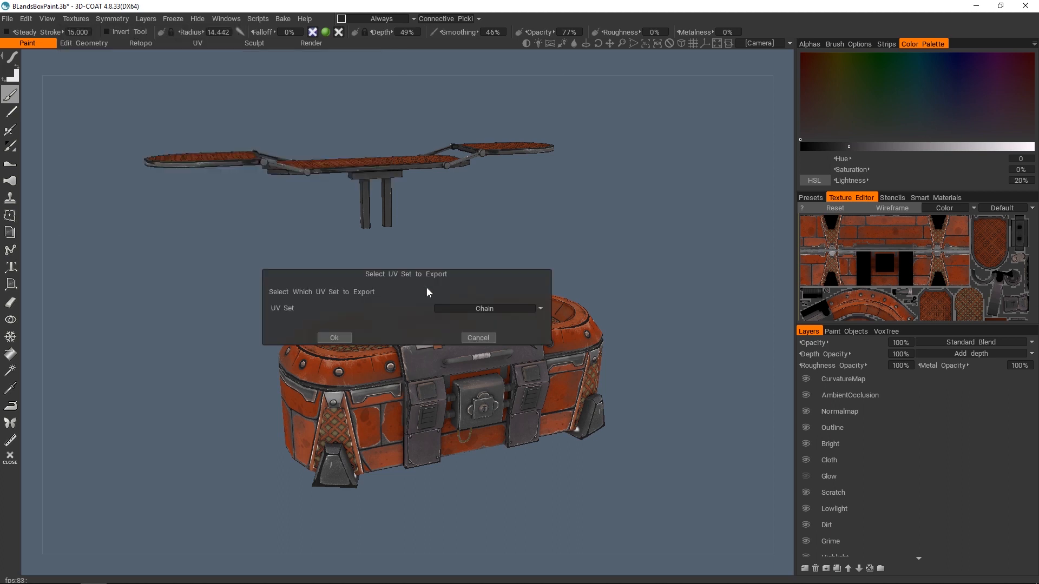
{"action": "scroll", "coordinate": [477, 306], "scroll_direction": "down", "scroll_amount": 1}
{"action": "left_click", "coordinate": [491, 308]}
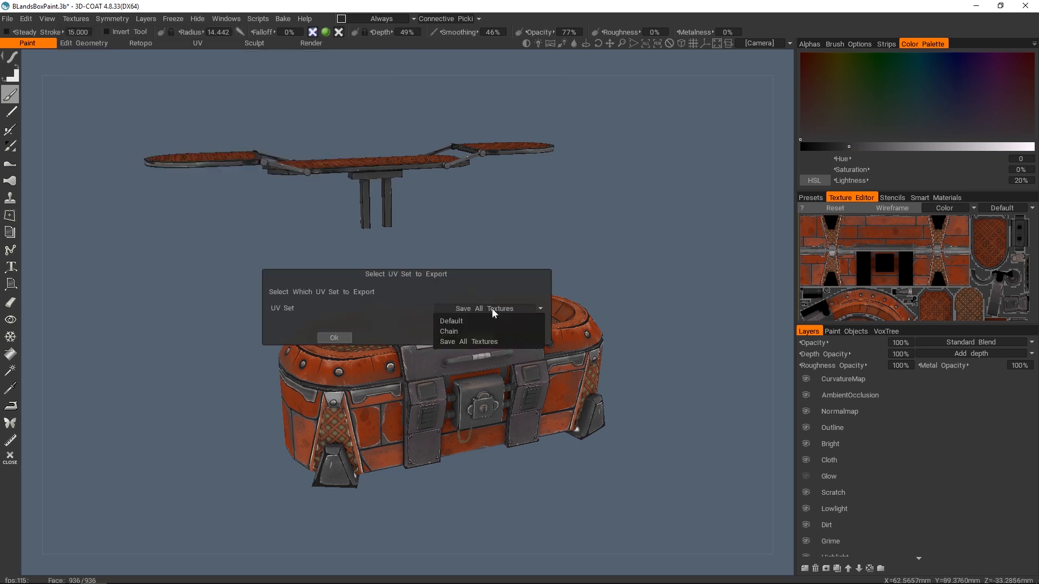
{"action": "left_click", "coordinate": [465, 321]}
{"action": "left_click", "coordinate": [335, 335]}
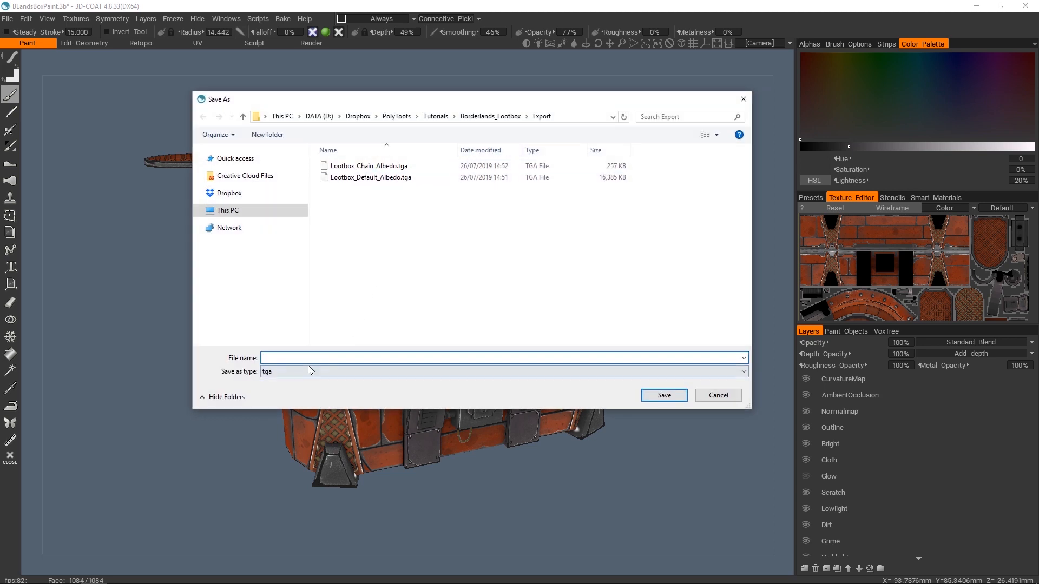
{"action": "double_click", "coordinate": [382, 183]}
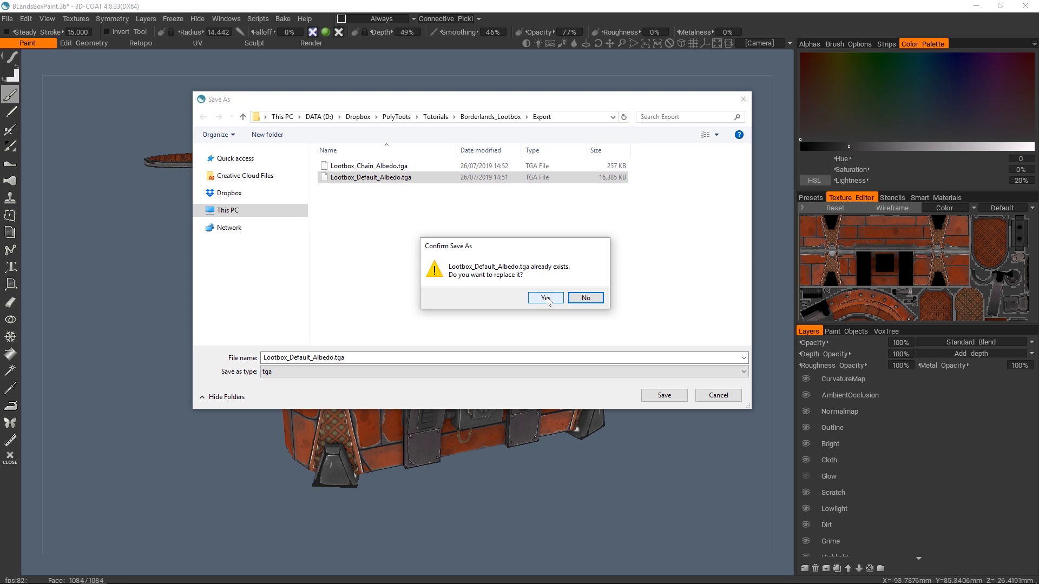
{"action": "left_click", "coordinate": [546, 298]}
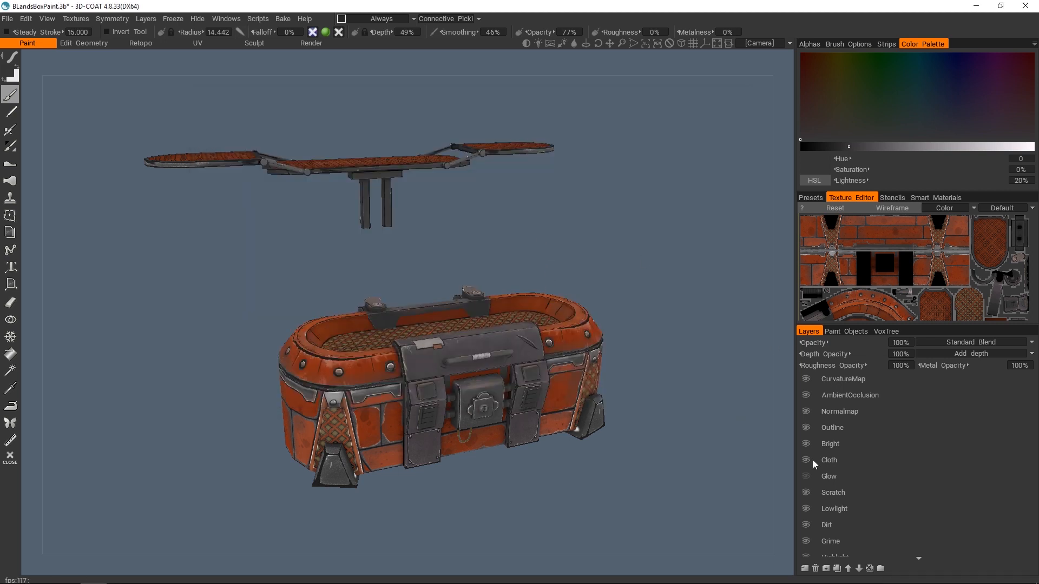
{"action": "left_click", "coordinate": [805, 476]}
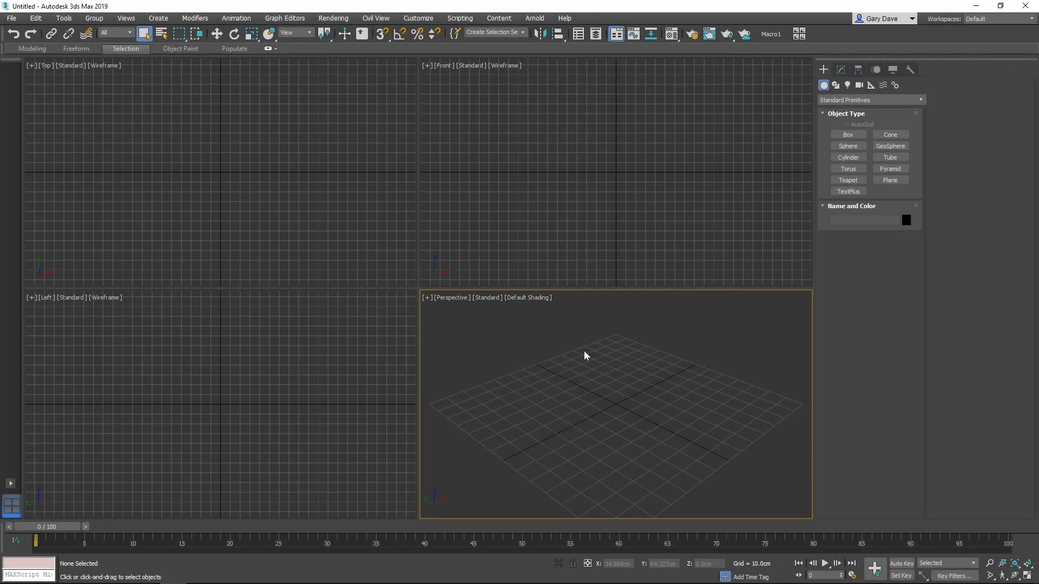
- Switch to 3ds Max and import the exported Lootbox OBJ with all its objects and the default import options
{"action": "left_click", "coordinate": [11, 18]}
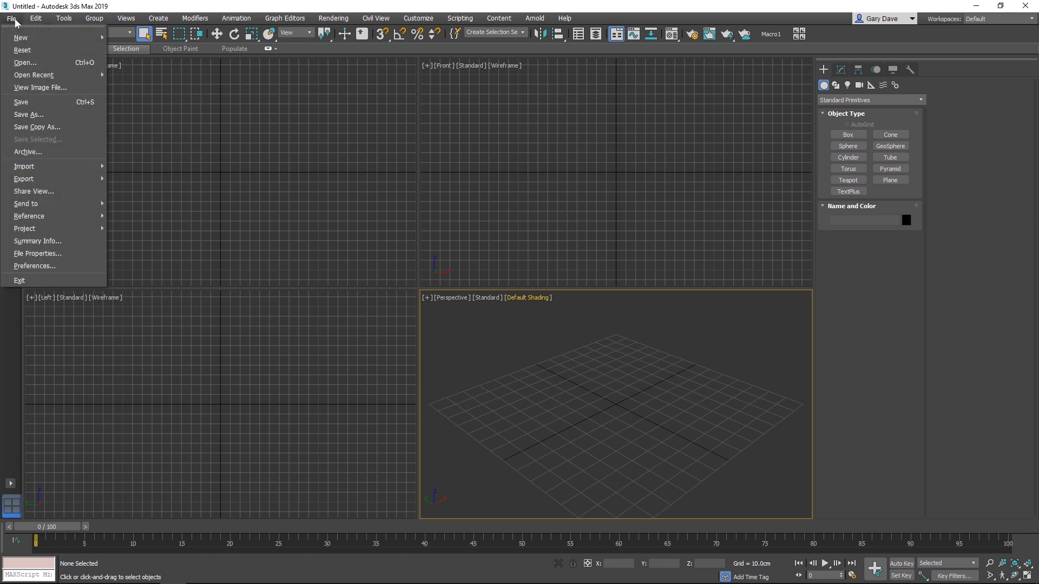
{"action": "mouse_move", "coordinate": [82, 167]}
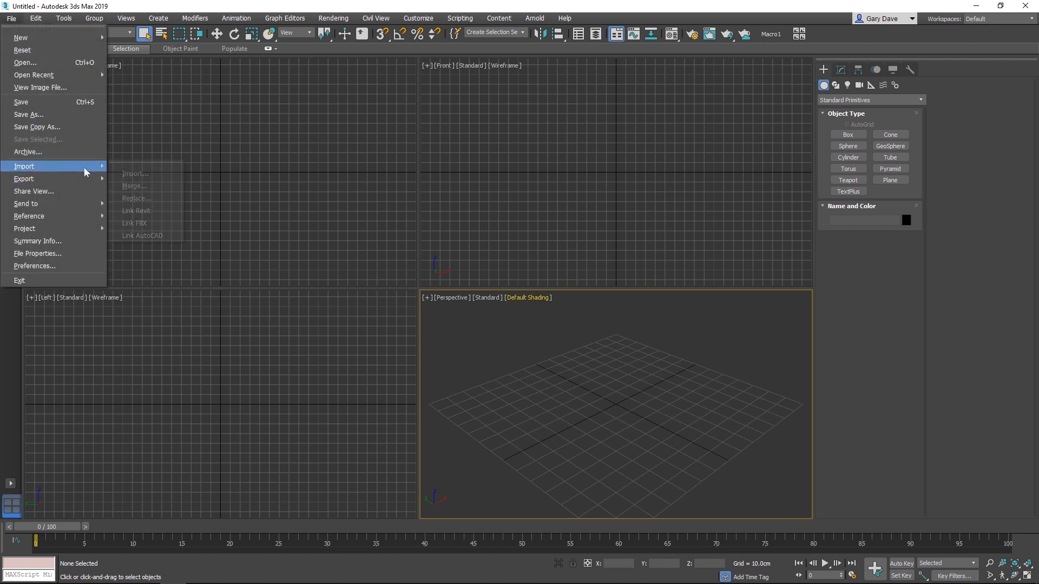
{"action": "left_click", "coordinate": [135, 170]}
{"action": "double_click", "coordinate": [319, 201]}
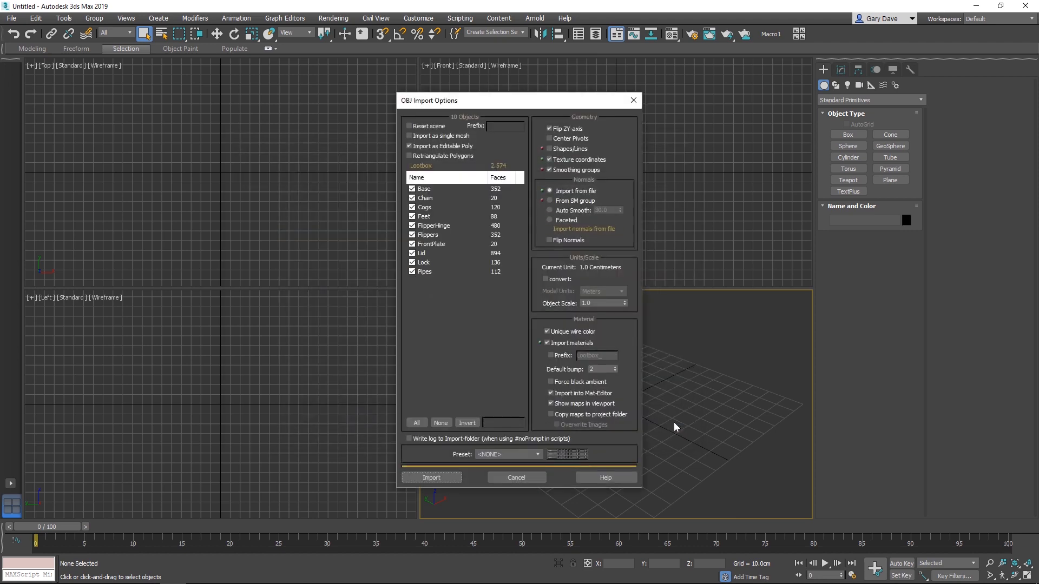
{"action": "left_click", "coordinate": [449, 478]}
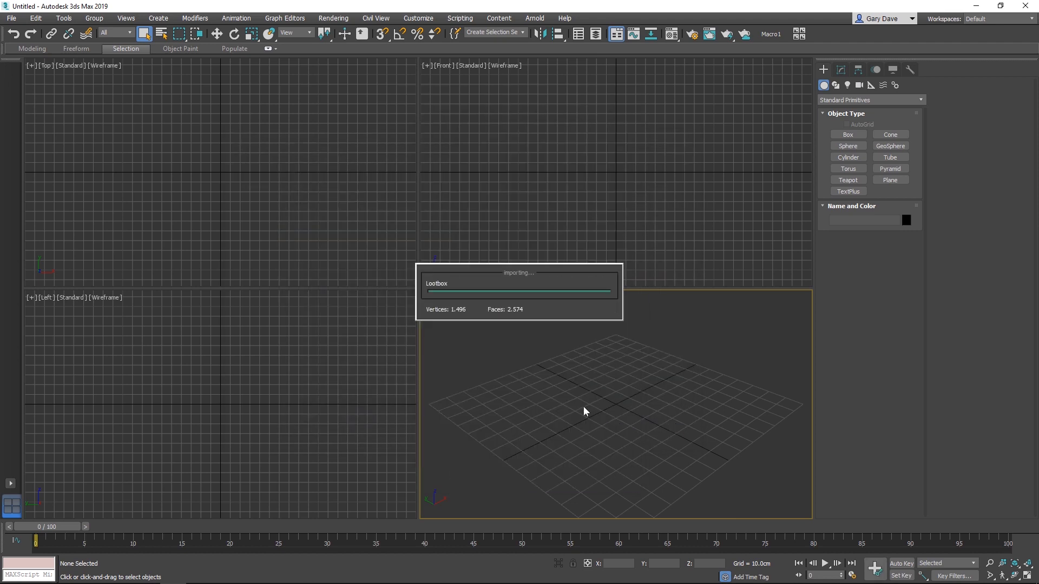
- Select all the imported loot box objects and set their object color to black
{"action": "middle_click_drag", "start_coordinate": [657, 376], "coordinate": [636, 367]}
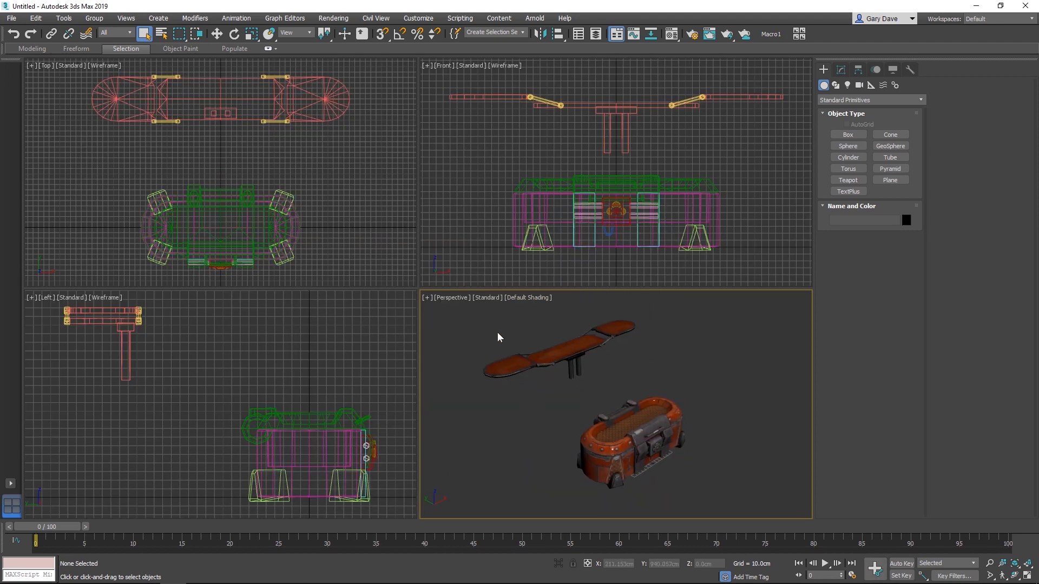
{"action": "left_click_drag", "start_coordinate": [730, 488], "coordinate": [729, 488]}
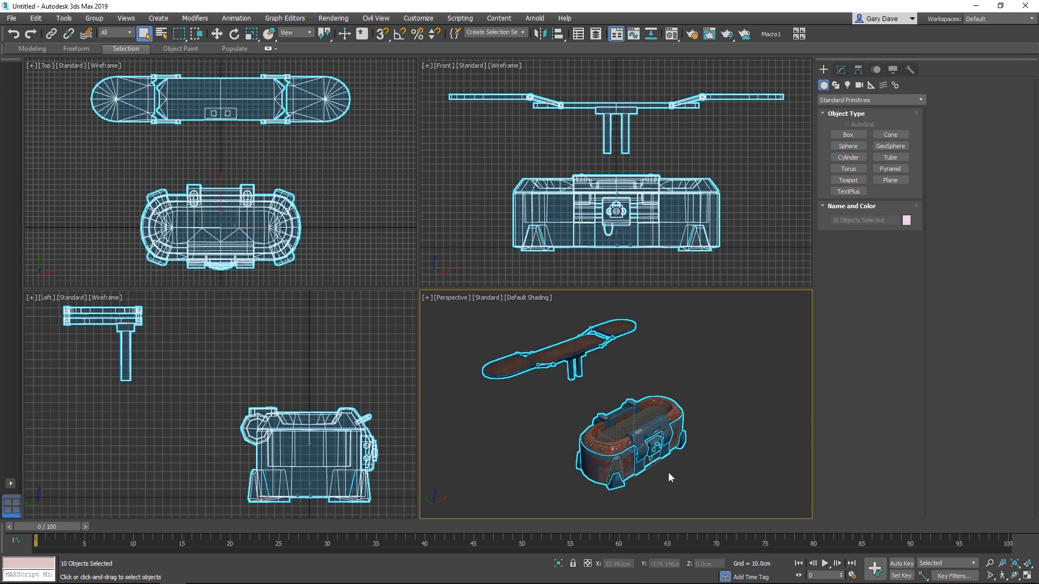
{"action": "left_click", "coordinate": [905, 220]}
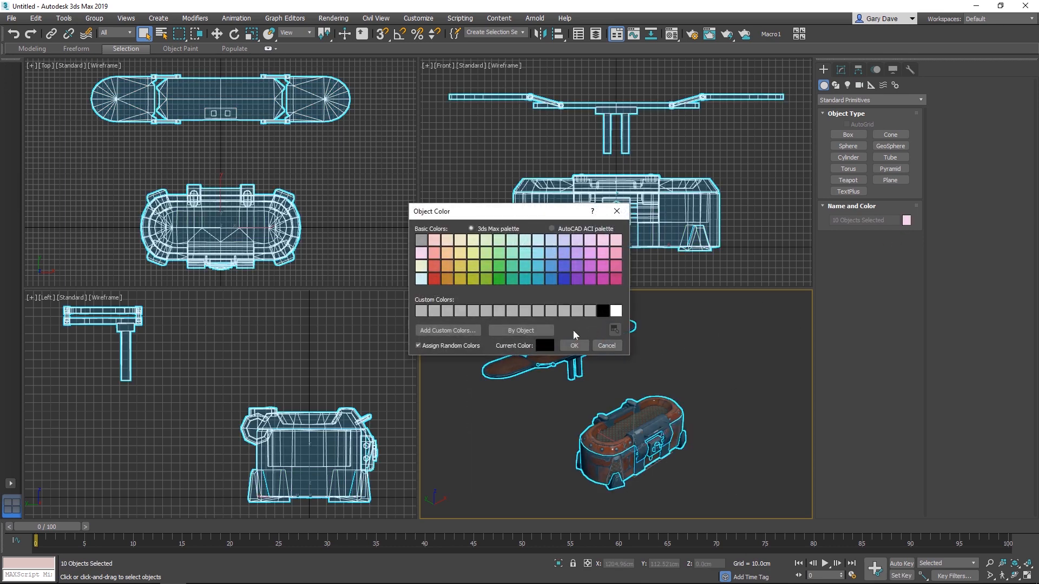
{"action": "left_click", "coordinate": [574, 345]}
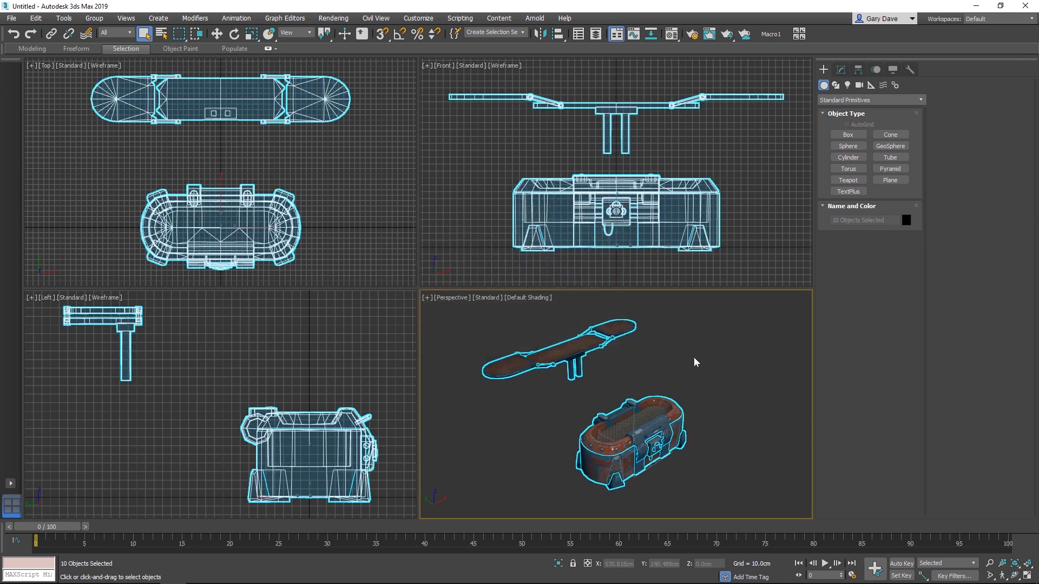
- Deselect the objects and set the glossiness of the loot box's Default material to 0 in the Material Editor
{"action": "left_click", "coordinate": [687, 371]}
{"action": "middle_click_drag", "start_coordinate": [533, 340], "coordinate": [441, 323], "text": "alt"}
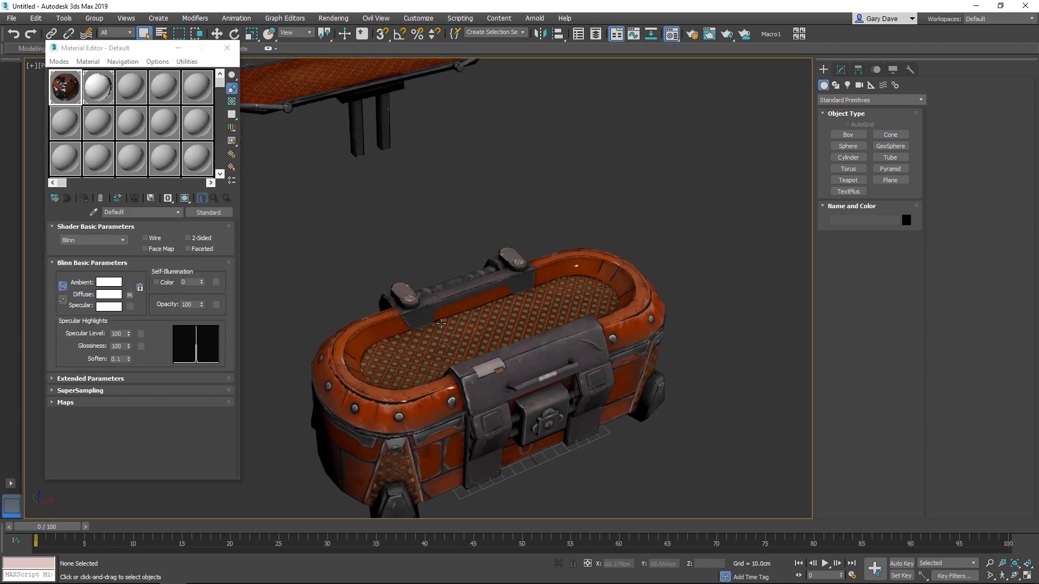
{"action": "right_click", "coordinate": [128, 347]}
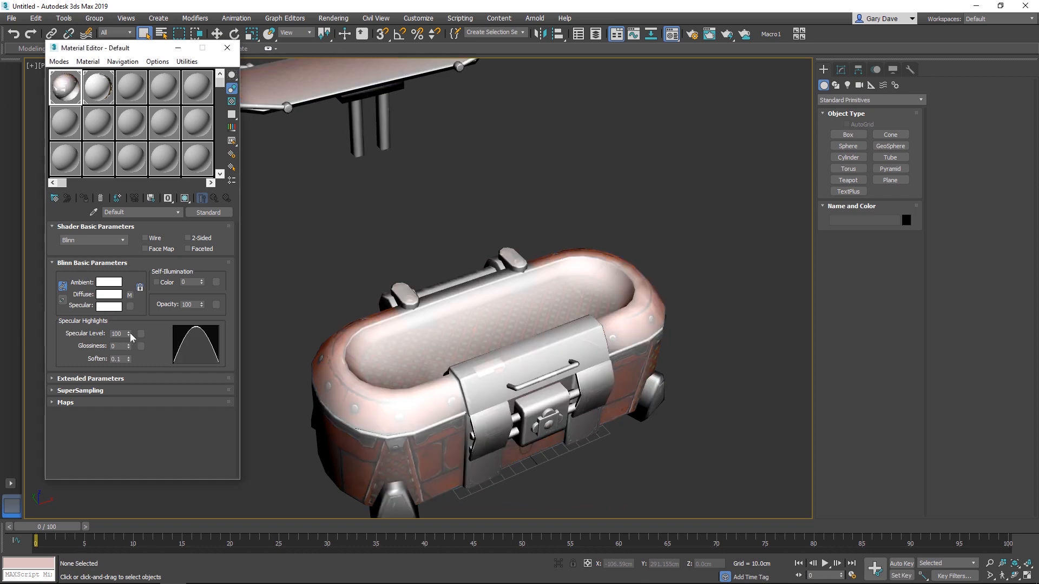
- Set the Default material's specular level to 0 and close the Material Editor
{"action": "right_click", "coordinate": [128, 334]}
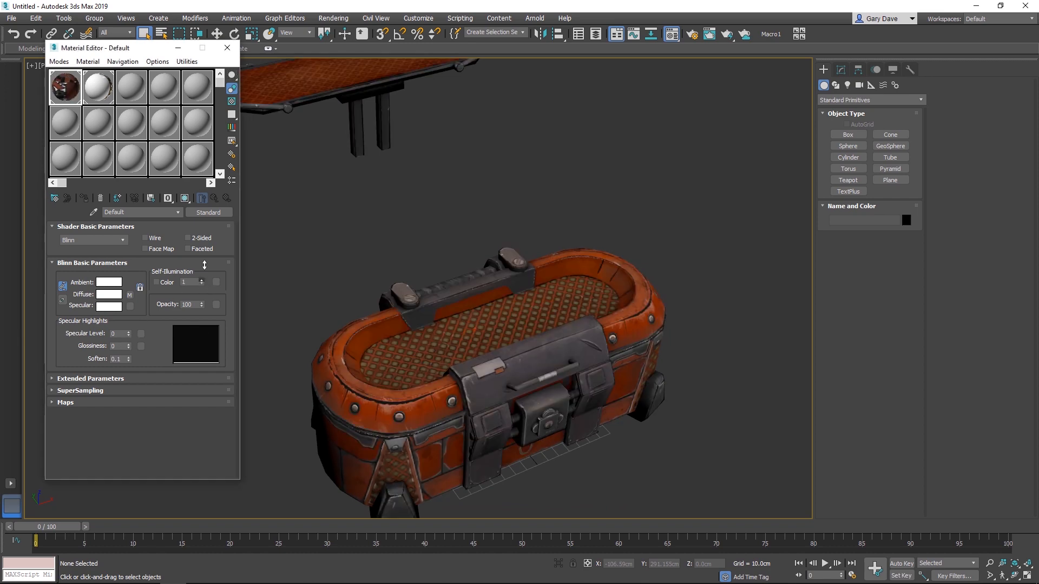
{"action": "left_click", "coordinate": [228, 48]}
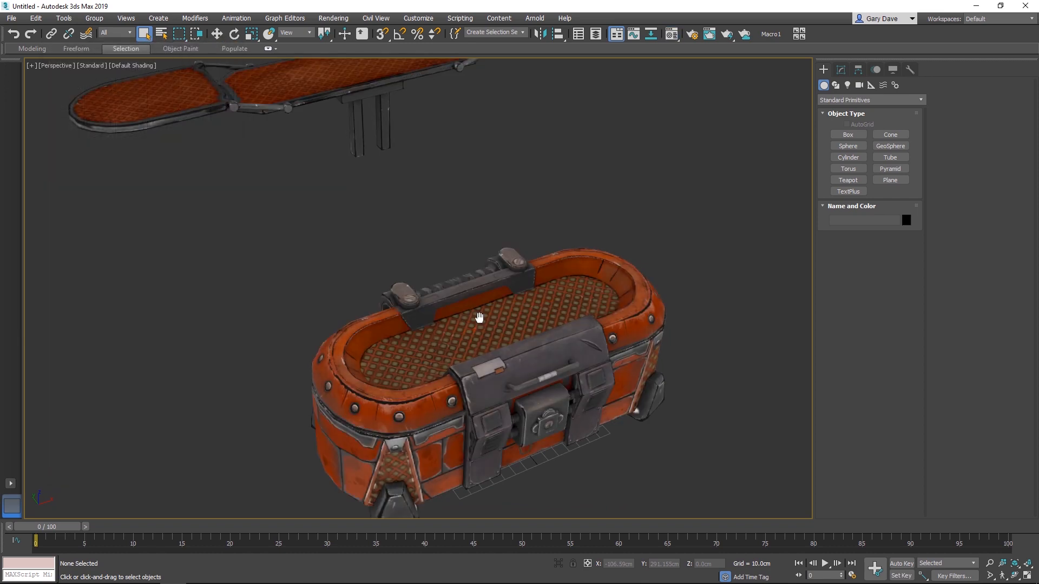
{"action": "mouse_move", "coordinate": [479, 318]}
{"action": "middle_mouse_down", "text": "alt"}
{"action": "mouse_move", "coordinate": [576, 281]}
{"action": "mouse_move", "coordinate": [481, 310]}
{"action": "middle_mouse_up", "text": "alt"}
- Turn on edged-face display and select the loot box's Base object
{"action": "left_click", "coordinate": [457, 410]}
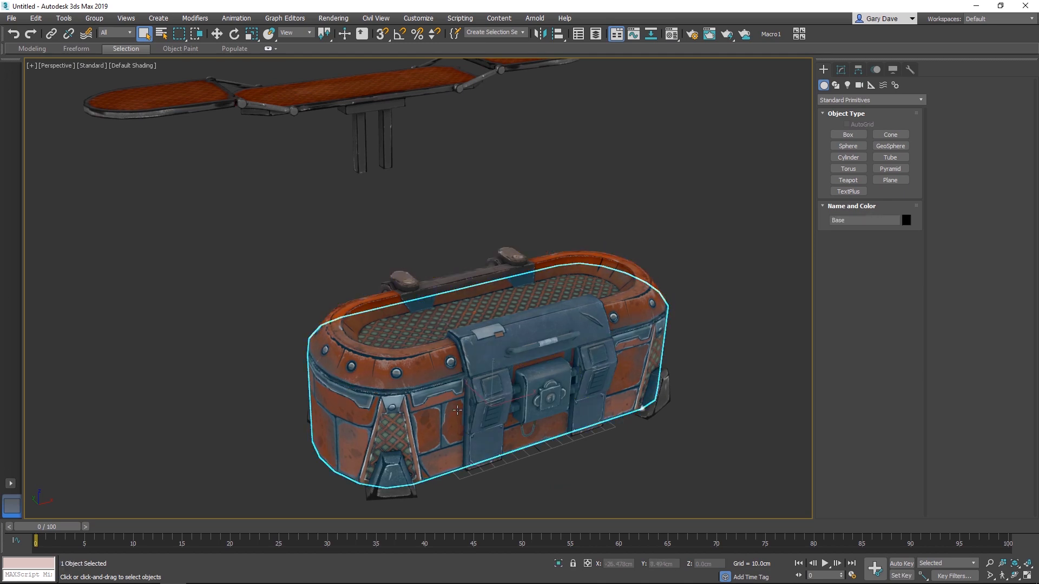
{"action": "key", "text": "F4"}
{"action": "left_click", "coordinate": [729, 421]}
{"action": "middle_click_drag", "start_coordinate": [440, 414], "coordinate": [428, 362], "text": "alt"}
{"action": "scroll", "coordinate": [429, 362], "scroll_direction": "up", "scroll_amount": 4}
{"action": "left_click", "coordinate": [428, 362]}
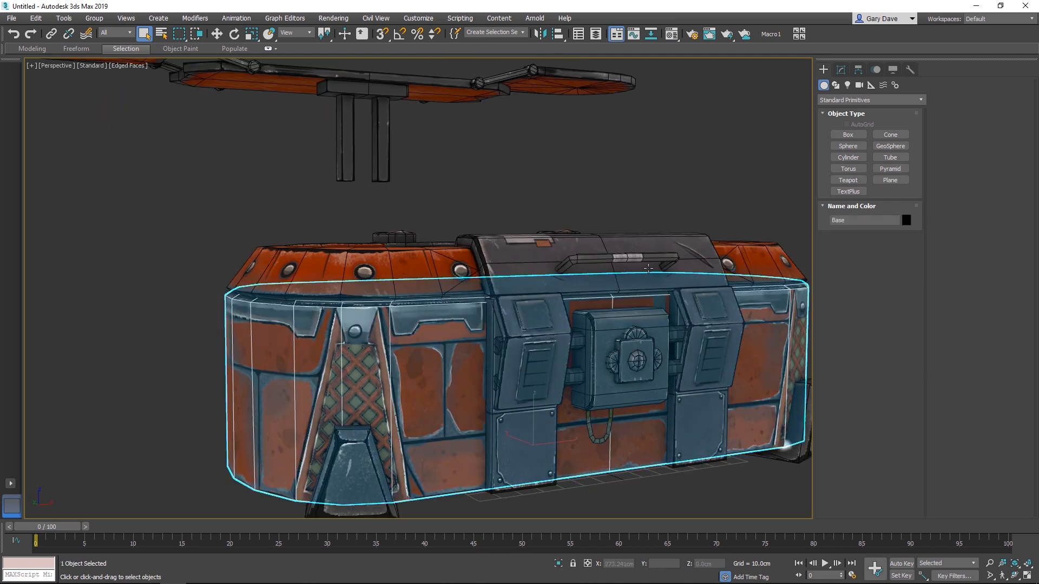
- Attach the feet and the front lock body to the Base object
{"action": "left_click", "coordinate": [840, 70]}
{"action": "middle_click_drag", "start_coordinate": [641, 258], "coordinate": [571, 298]}
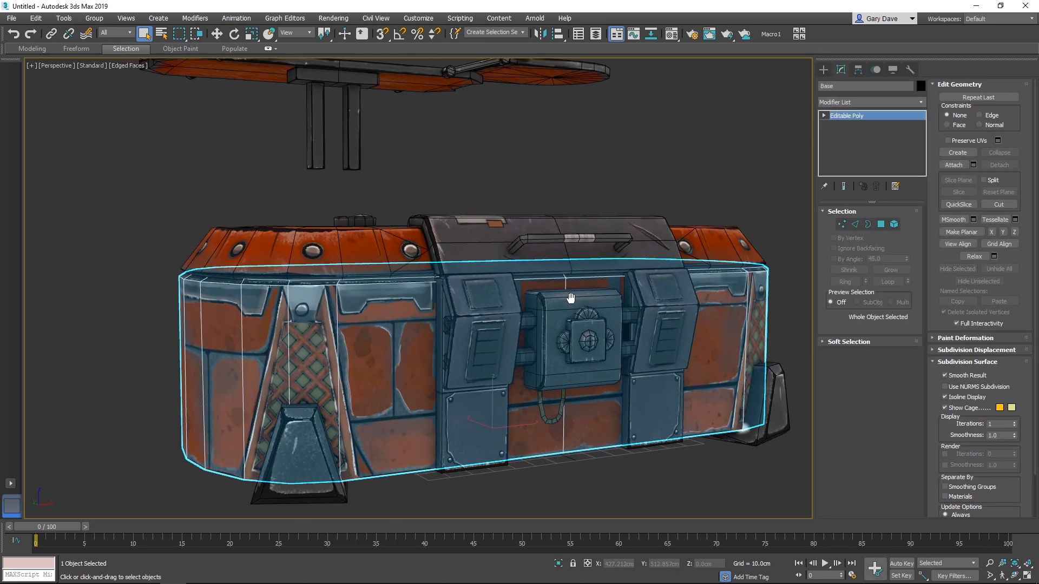
{"action": "scroll", "coordinate": [571, 297], "scroll_direction": "down", "scroll_amount": 3}
{"action": "left_click", "coordinate": [952, 165]}
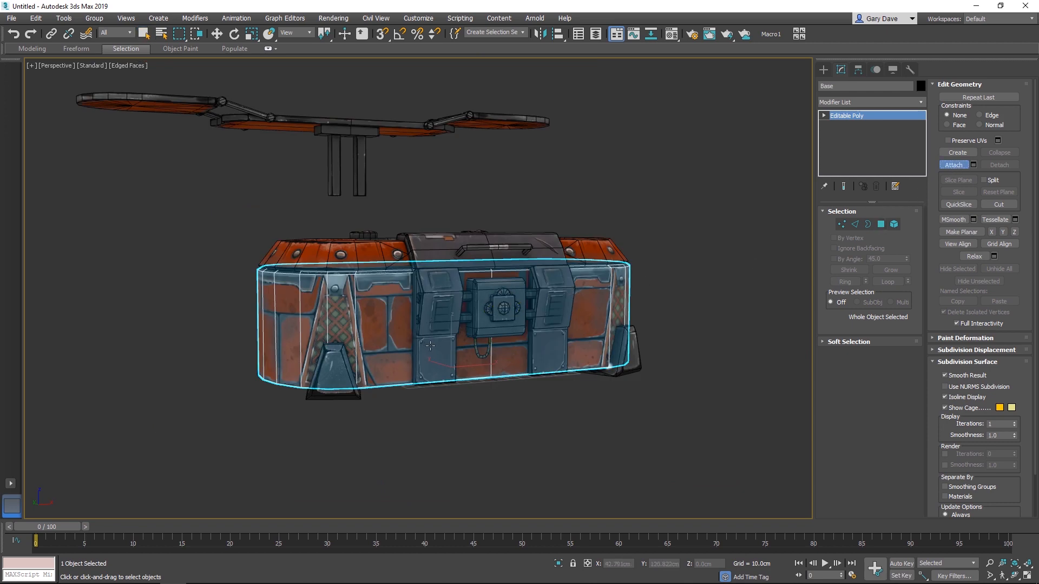
{"action": "left_click", "coordinate": [341, 368]}
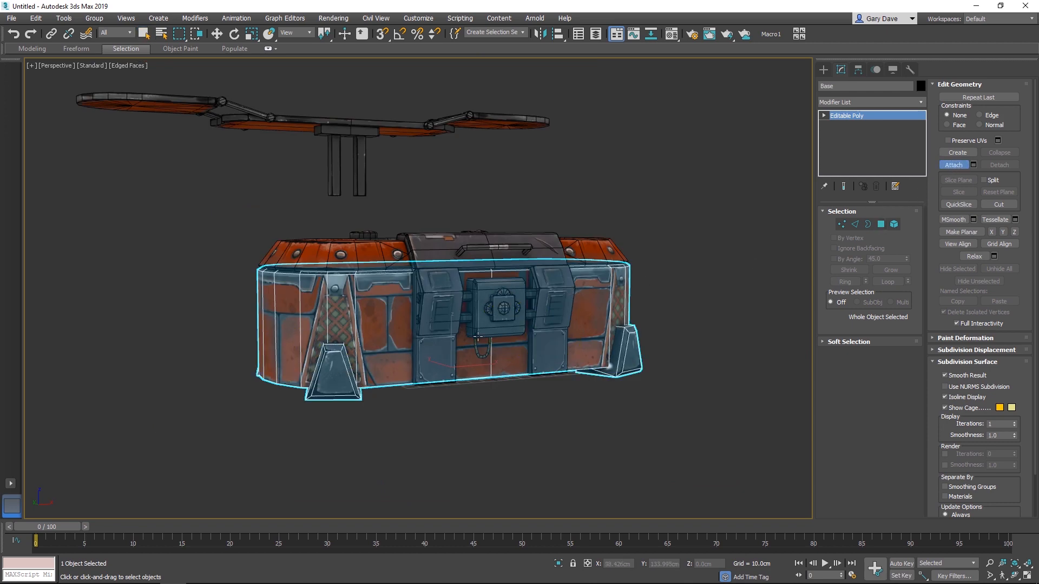
{"action": "left_click", "coordinate": [483, 328]}
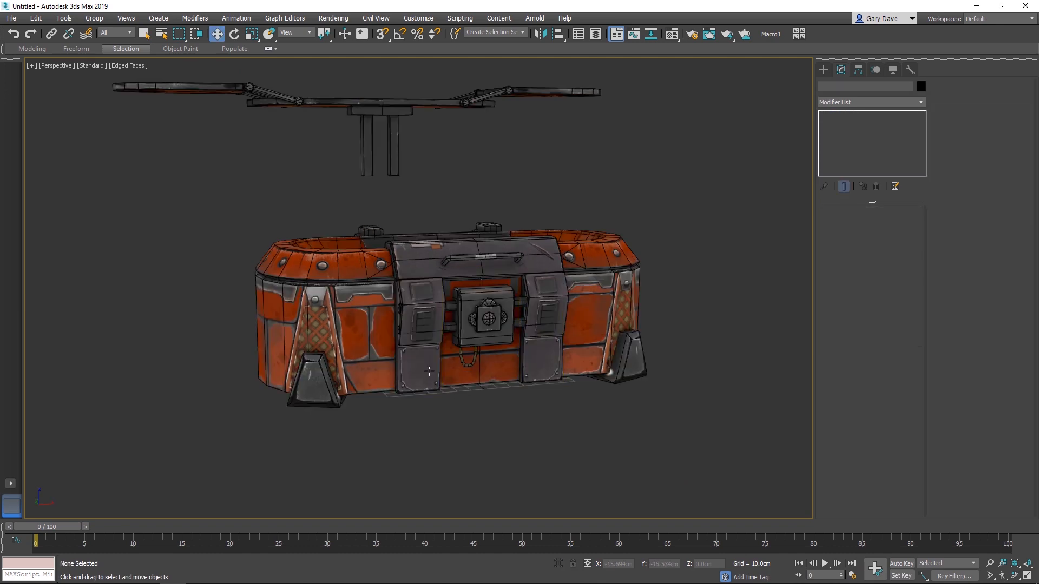
- Clone the FrontPlate object by moving a copy about 155 cm along Y, toward the back of the box
{"action": "left_click", "coordinate": [418, 353]}
{"action": "scroll", "coordinate": [385, 415], "scroll_direction": "up", "scroll_amount": 4}
{"action": "middle_click_drag", "start_coordinate": [352, 378], "coordinate": [455, 376], "text": "alt"}
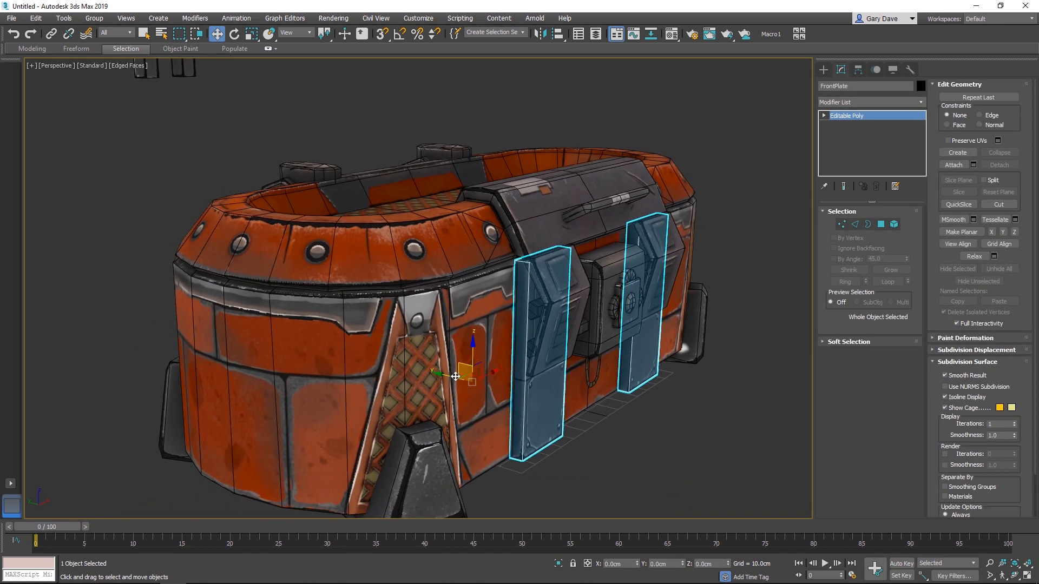
{"action": "mouse_move", "coordinate": [456, 376]}
{"action": "left_mouse_down", "text": "shift"}
{"action": "mouse_move", "coordinate": [301, 348]}
{"action": "mouse_move", "coordinate": [238, 319]}
{"action": "left_mouse_up", "text": "shift"}
{"action": "left_click", "coordinate": [518, 341]}
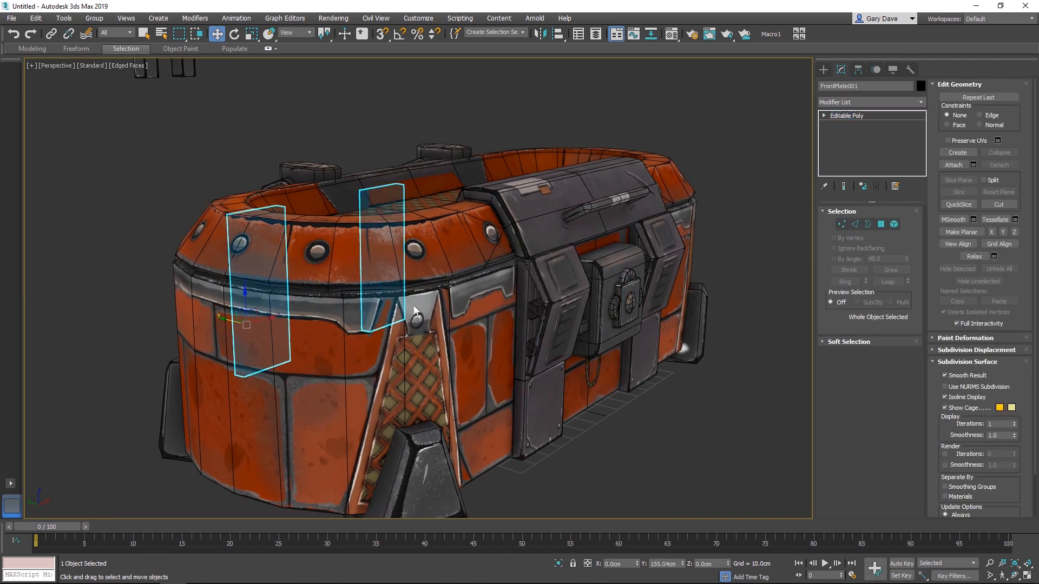
- Rotate the copied plates 180 degrees about Z using angle snap
{"action": "middle_click_drag", "start_coordinate": [415, 310], "coordinate": [778, 226], "text": "alt"}
{"action": "scroll", "coordinate": [778, 226], "scroll_direction": "down", "scroll_amount": 3}
{"action": "middle_click_drag", "start_coordinate": [778, 227], "coordinate": [538, 317]}
{"action": "key", "text": "e"}
{"action": "key", "text": "a"}
{"action": "left_click_drag", "start_coordinate": [415, 483], "coordinate": [511, 474]}
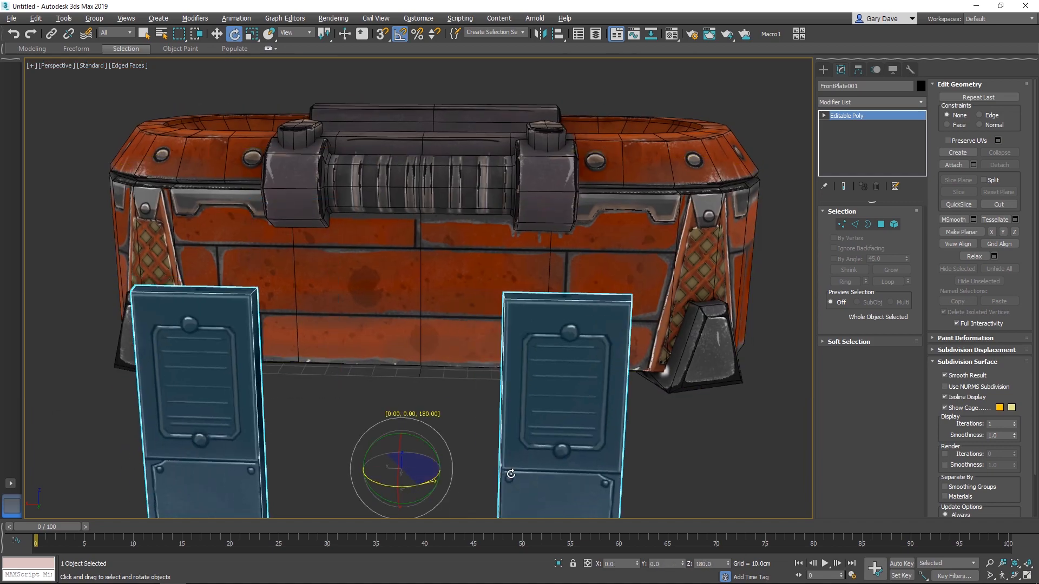
- Move the copied plates against the rear wall of the box, beneath the two hinges
{"action": "key", "text": "w"}
{"action": "scroll", "coordinate": [435, 346], "scroll_direction": "down", "scroll_amount": 2}
{"action": "middle_click_drag", "start_coordinate": [436, 346], "coordinate": [404, 248], "text": "alt"}
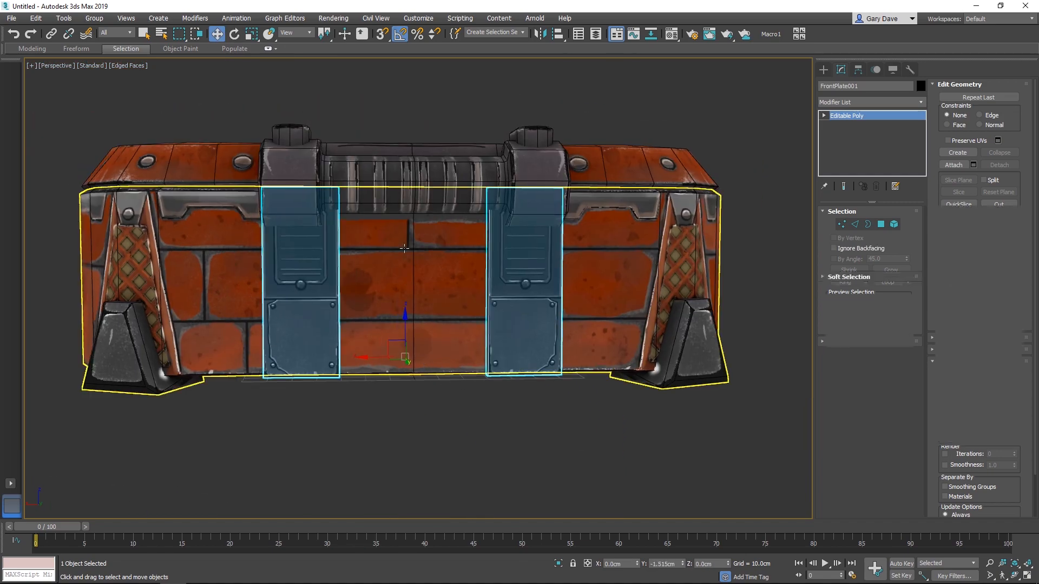
- Scale the inner vertices of the copied plates along X to narrow both plates to the hinge width
{"action": "key", "text": "1"}
{"action": "left_click_drag", "start_coordinate": [306, 399], "coordinate": [524, 140]}
{"action": "middle_click_drag", "start_coordinate": [431, 282], "coordinate": [434, 304]}
{"action": "key", "text": "r"}
{"action": "left_click_drag", "start_coordinate": [379, 309], "coordinate": [365, 305]}
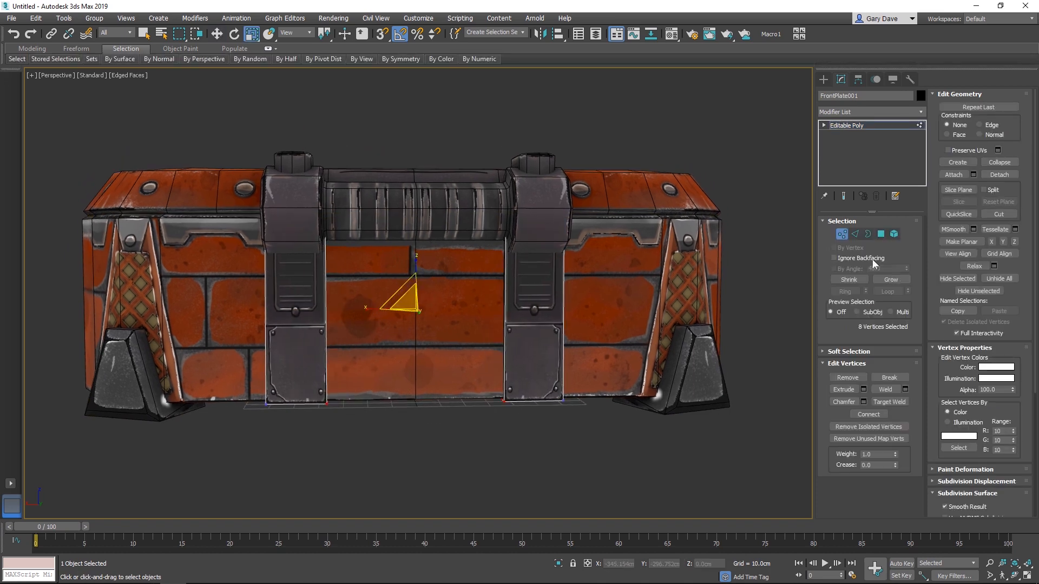
{"action": "left_click", "coordinate": [841, 235]}
- Attach the remaining front lock details to the Base object
{"action": "left_click", "coordinate": [760, 293]}
{"action": "middle_click_drag", "start_coordinate": [725, 306], "coordinate": [624, 340], "text": "alt"}
{"action": "left_click", "coordinate": [468, 314]}
{"action": "scroll", "coordinate": [466, 342], "scroll_direction": "up", "scroll_amount": 3}
{"action": "scroll", "coordinate": [586, 349], "scroll_direction": "down", "scroll_amount": 3}
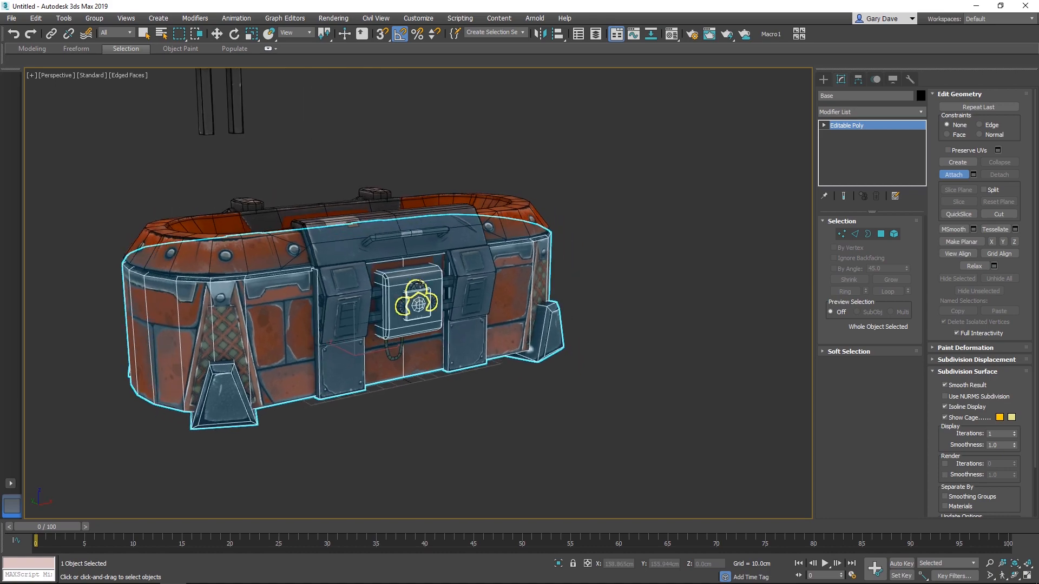
{"action": "key", "text": "w"}
{"action": "left_click_drag", "start_coordinate": [535, 373], "coordinate": [529, 348]}
{"action": "key", "text": "ctrl+z"}
- Move the Lid's pivot to the centre of the rear hinge cylinder in the Left view
{"action": "middle_click_drag", "start_coordinate": [361, 246], "coordinate": [620, 246]}
{"action": "left_click", "coordinate": [415, 288]}
{"action": "key", "text": "alt+w"}
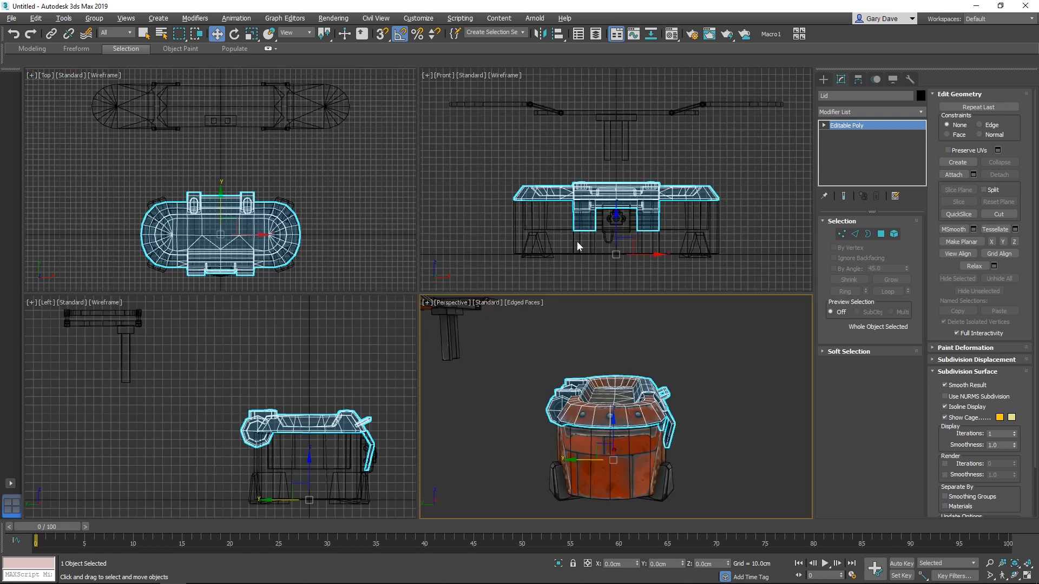
{"action": "middle_click", "coordinate": [336, 376]}
{"action": "key", "text": "alt+w"}
{"action": "left_click", "coordinate": [859, 79]}
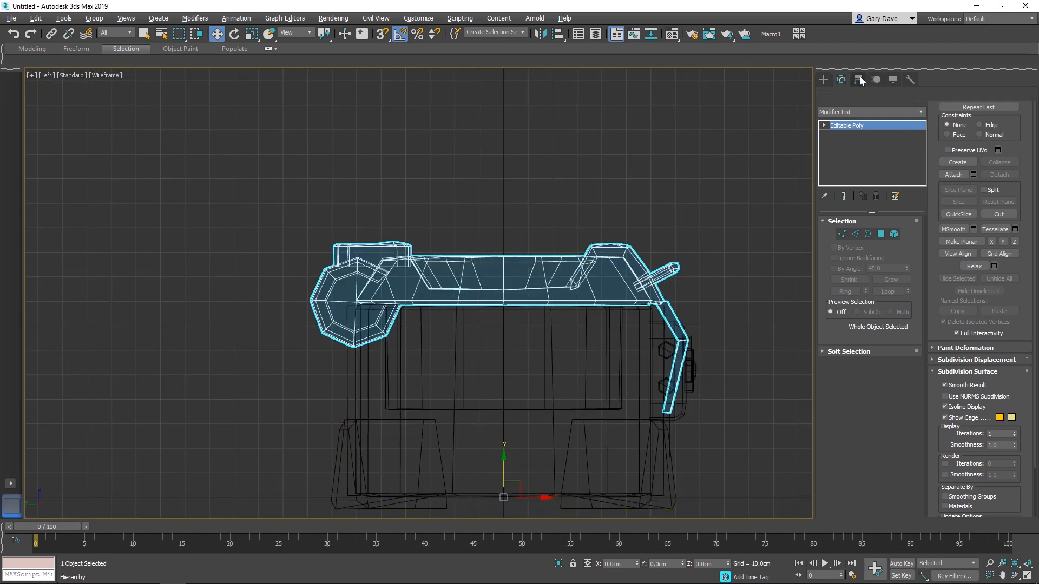
{"action": "left_click", "coordinate": [863, 154]}
{"action": "middle_click_drag", "start_coordinate": [520, 479], "coordinate": [519, 456]}
{"action": "left_click_drag", "start_coordinate": [511, 466], "coordinate": [375, 263]}
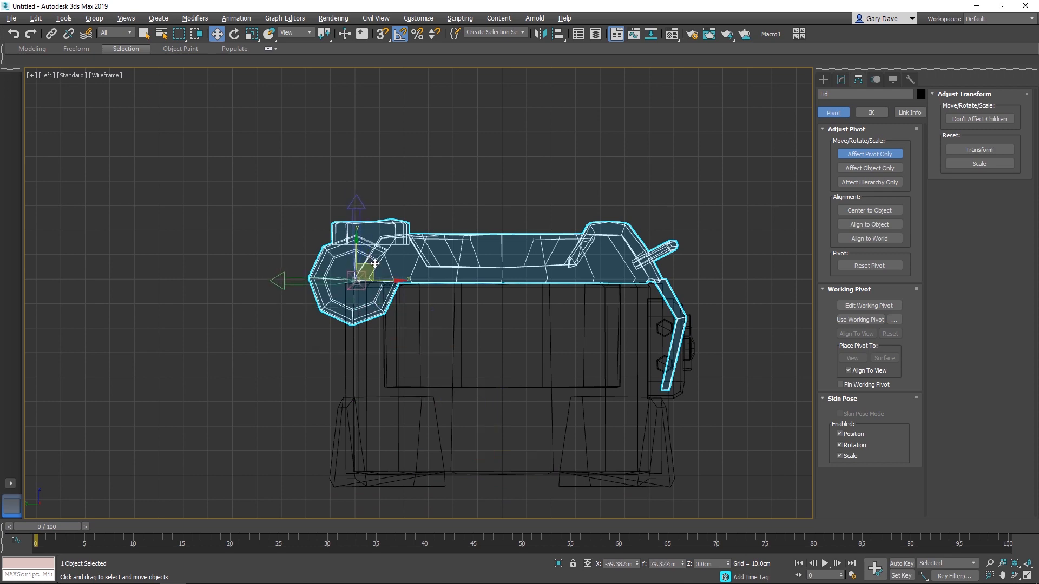
{"action": "left_click", "coordinate": [868, 154]}
- Return to the maximized Perspective view and turn off edged-face display
{"action": "key", "text": "alt+w"}
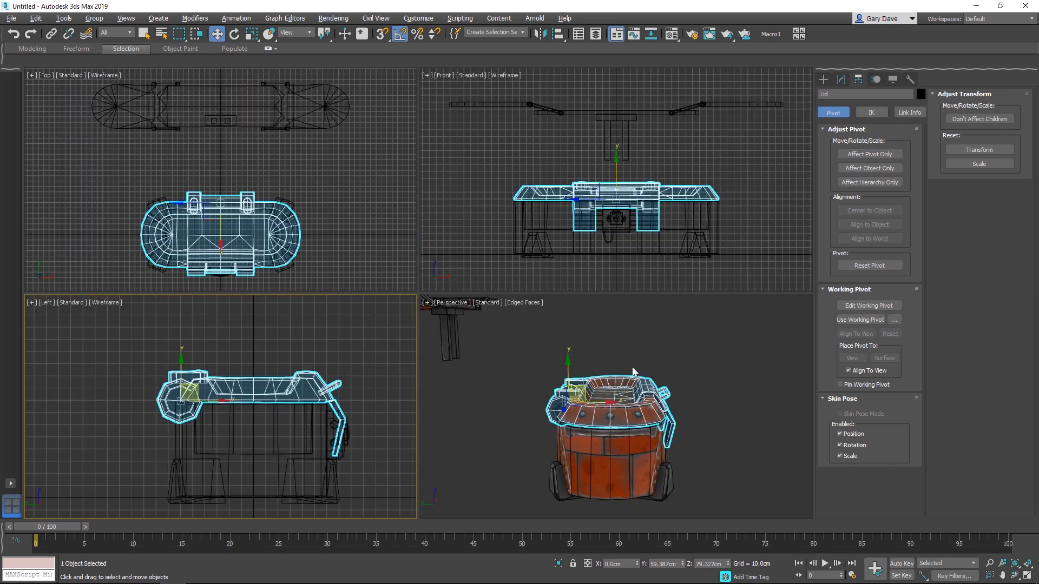
{"action": "middle_click", "coordinate": [621, 395]}
{"action": "middle_click_drag", "start_coordinate": [621, 395], "coordinate": [588, 394], "text": "alt"}
{"action": "key", "text": "alt+w"}
{"action": "middle_click_drag", "start_coordinate": [423, 309], "coordinate": [434, 311]}
{"action": "key", "text": "F4"}
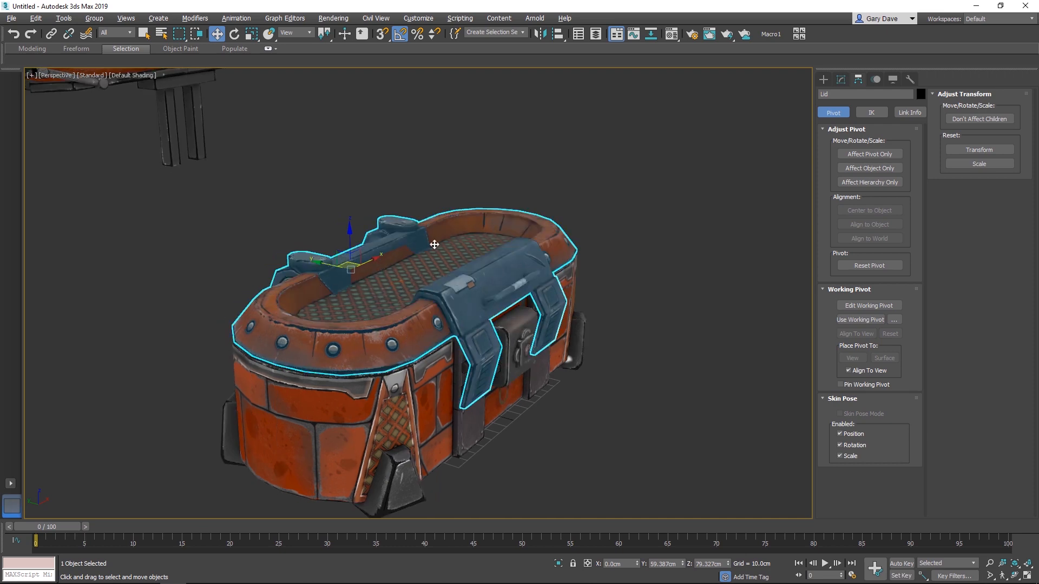
- Rotate the Lid about its rear hinge pivot to test how it opens
{"action": "middle_click_drag", "start_coordinate": [412, 236], "coordinate": [437, 225]}
{"action": "key", "text": "e"}
{"action": "left_click_drag", "start_coordinate": [379, 249], "coordinate": [453, 260]}
{"action": "middle_click_drag", "start_coordinate": [452, 260], "coordinate": [403, 249], "text": "alt"}
- Detach the pair of pipes right of the lock from the Pipes object as Pipe_R
{"action": "scroll", "coordinate": [403, 303], "scroll_direction": "up", "scroll_amount": 3}
{"action": "left_click", "coordinate": [403, 343]}
{"action": "left_click", "coordinate": [841, 80]}
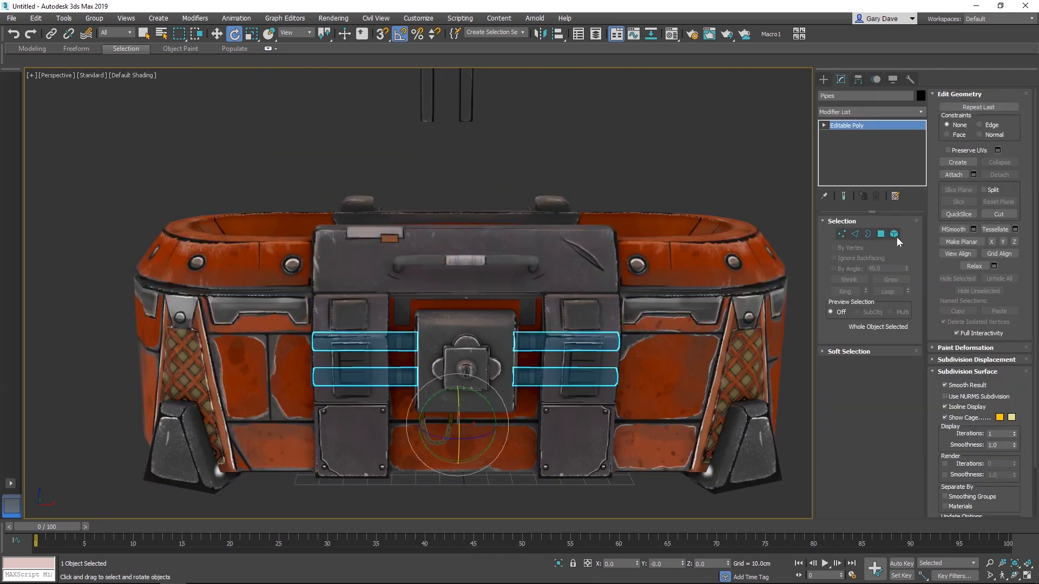
{"action": "left_click", "coordinate": [895, 236]}
{"action": "left_click_drag", "start_coordinate": [527, 318], "coordinate": [606, 394]}
{"action": "left_click", "coordinate": [999, 175]}
{"action": "type", "text": "Pipe_R"}
{"action": "key", "text": "Return"}
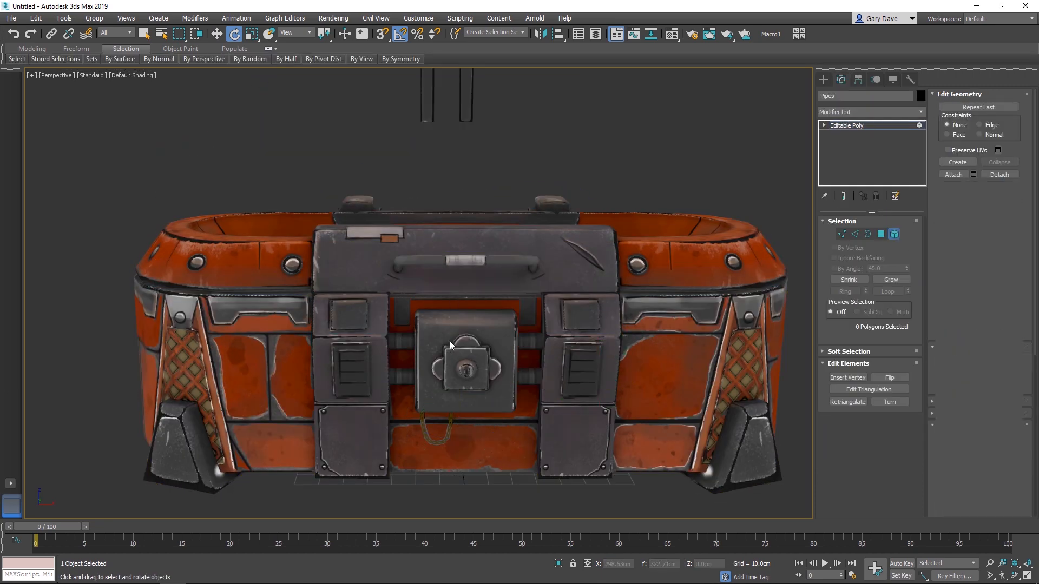
- Leave element editing, select Pipe_R and centre its pivot on the object
{"action": "left_click", "coordinate": [856, 125]}
{"action": "left_click", "coordinate": [605, 375], "text": "ctrl"}
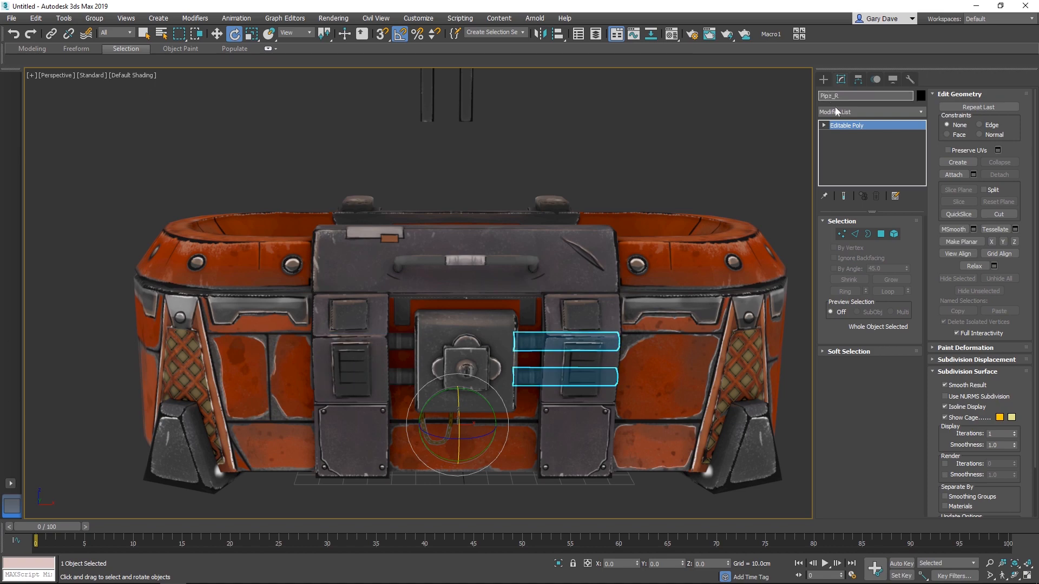
{"action": "left_click", "coordinate": [858, 80]}
{"action": "left_click", "coordinate": [869, 210]}
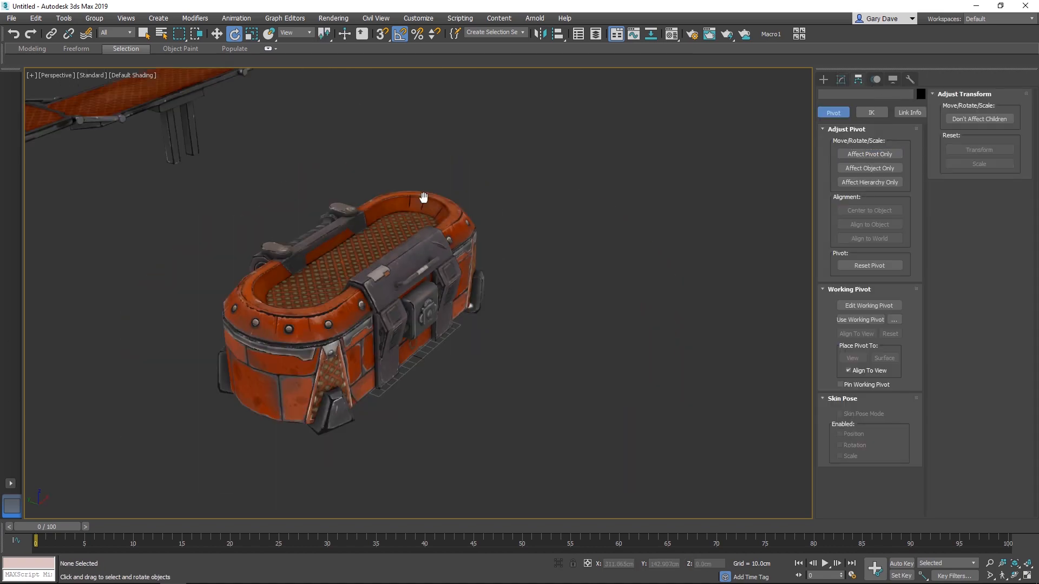
- Detach the outer flipper panels from the Flippers object as separate objects, naming the left one Flipper_L
{"action": "left_click", "coordinate": [510, 105]}
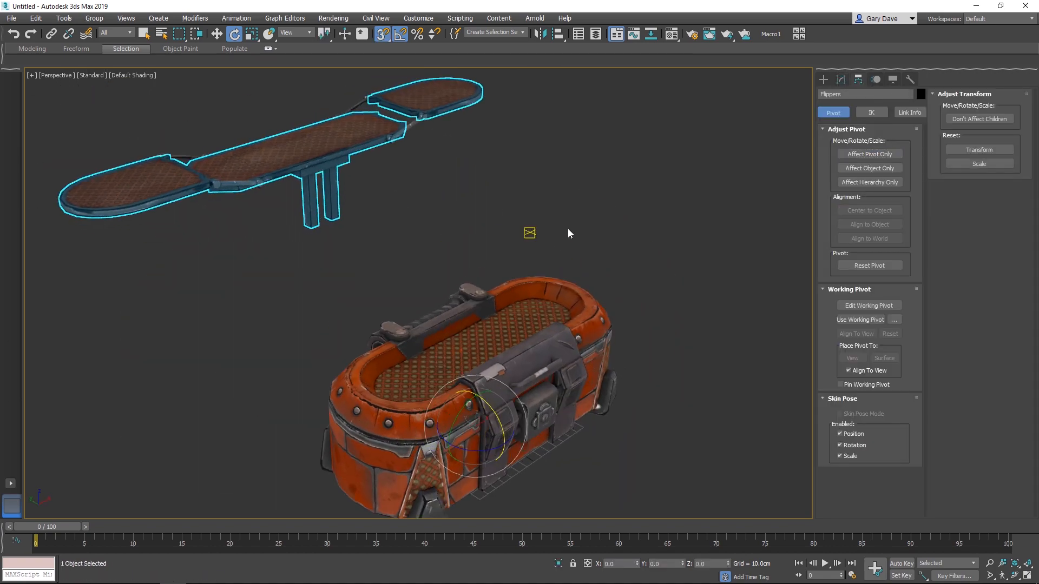
{"action": "key", "text": "z"}
{"action": "scroll", "coordinate": [431, 290], "scroll_direction": "up", "scroll_amount": 1}
{"action": "middle_click_drag", "start_coordinate": [481, 257], "coordinate": [480, 328], "text": "alt"}
{"action": "key", "text": "s"}
{"action": "left_click", "coordinate": [840, 80]}
{"action": "left_click", "coordinate": [894, 234]}
{"action": "left_click", "coordinate": [480, 258]}
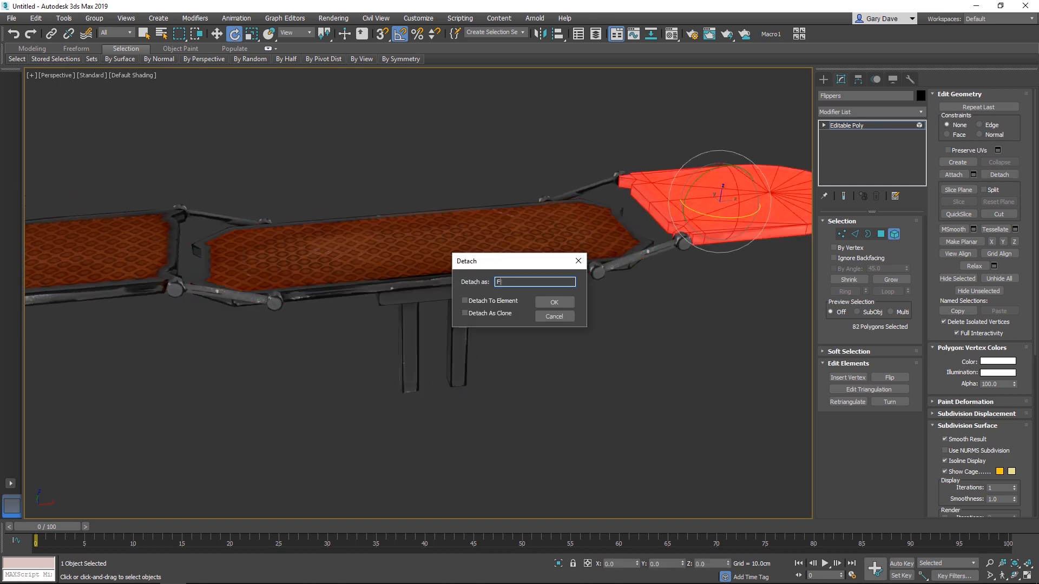
{"action": "key", "text": "Return"}
{"action": "left_click", "coordinate": [98, 254]}
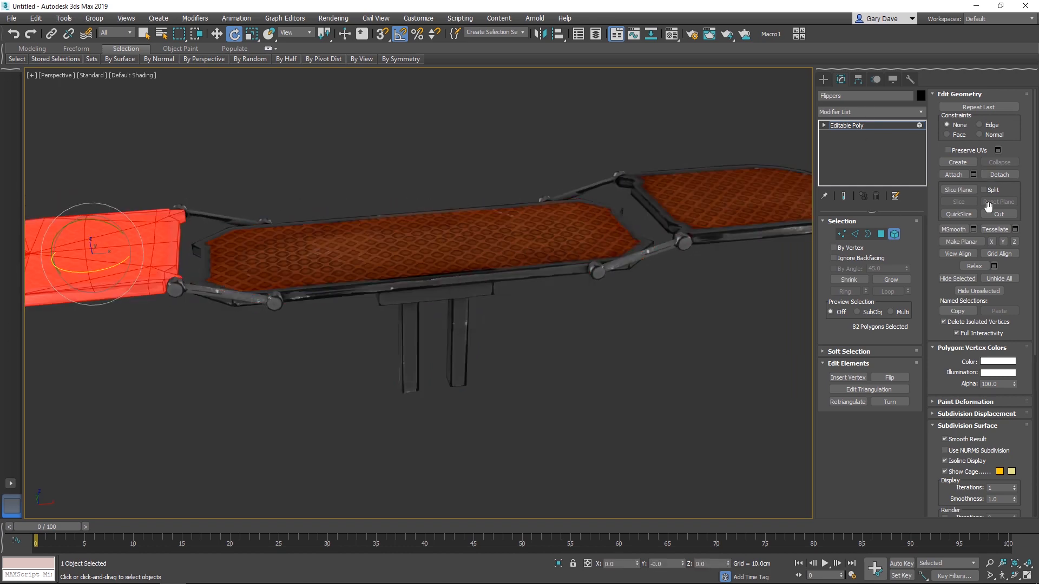
{"action": "left_click", "coordinate": [999, 175]}
{"action": "key", "text": "Return"}
- Detach the left hinge arms from FlipperHinge as FlipperHinge_L and rename the remaining hinge object FlipperHinge_R
{"action": "left_click", "coordinate": [894, 234]}
{"action": "left_click", "coordinate": [175, 290], "text": "ctrl"}
{"action": "left_click", "coordinate": [1001, 175]}
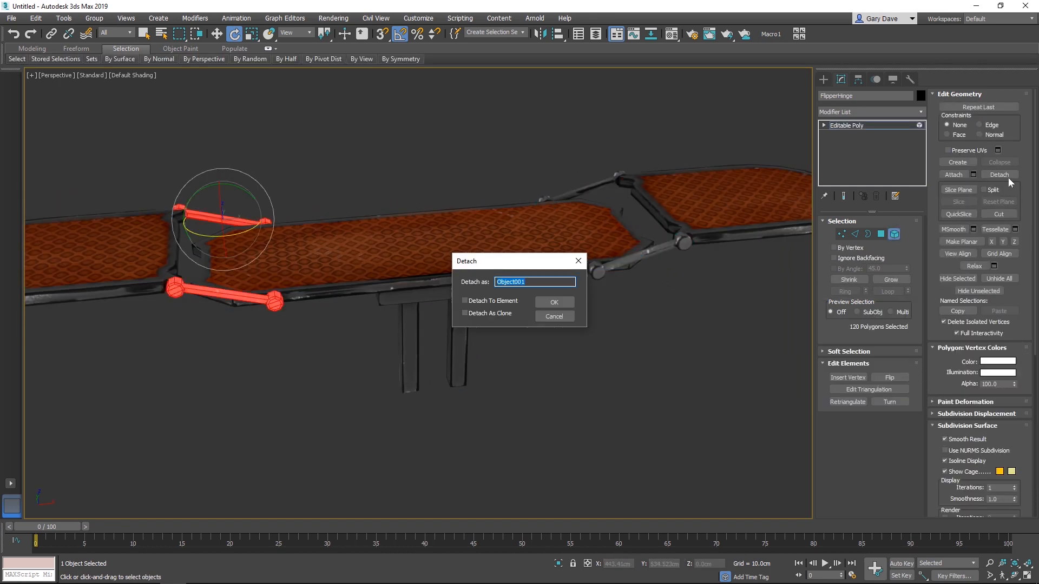
{"action": "type", "text": "FlipperHinge_L"}
{"action": "left_click", "coordinate": [554, 301]}
{"action": "left_click", "coordinate": [895, 234]}
{"action": "left_click", "coordinate": [876, 96]}
{"action": "type", "text": "_R"}
- Select all five flipper and hinge objects in the Front view and centre their pivots on each object
{"action": "key", "text": "alt+w"}
{"action": "left_click_drag", "start_coordinate": [507, 94], "coordinate": [725, 142]}
{"action": "left_click", "coordinate": [858, 80]}
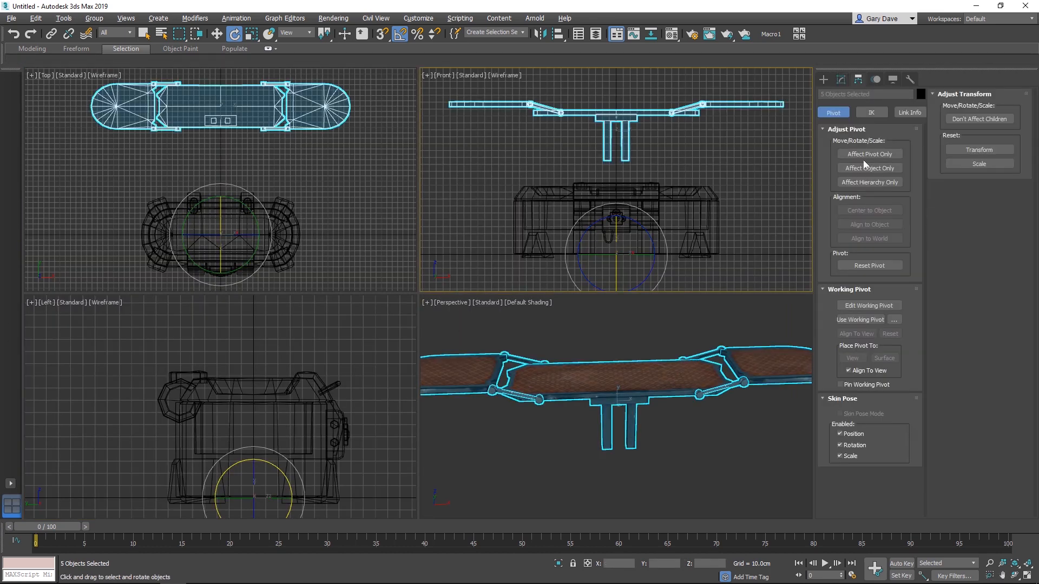
{"action": "left_click", "coordinate": [867, 155]}
{"action": "left_click", "coordinate": [868, 210]}
- Move the pivot of FlipperHinge_R to its inner joint on the central panel
{"action": "key", "text": "alt+w"}
{"action": "left_click", "coordinate": [436, 162]}
{"action": "left_click", "coordinate": [666, 211]}
{"action": "scroll", "coordinate": [682, 207], "scroll_direction": "up", "scroll_amount": 4}
{"action": "key", "text": "w"}
{"action": "middle_click_drag", "start_coordinate": [609, 233], "coordinate": [273, 322]}
{"action": "scroll", "coordinate": [599, 210], "scroll_direction": "up", "scroll_amount": 4}
{"action": "middle_click_drag", "start_coordinate": [615, 199], "coordinate": [502, 268]}
{"action": "scroll", "coordinate": [650, 210], "scroll_direction": "down", "scroll_amount": 2}
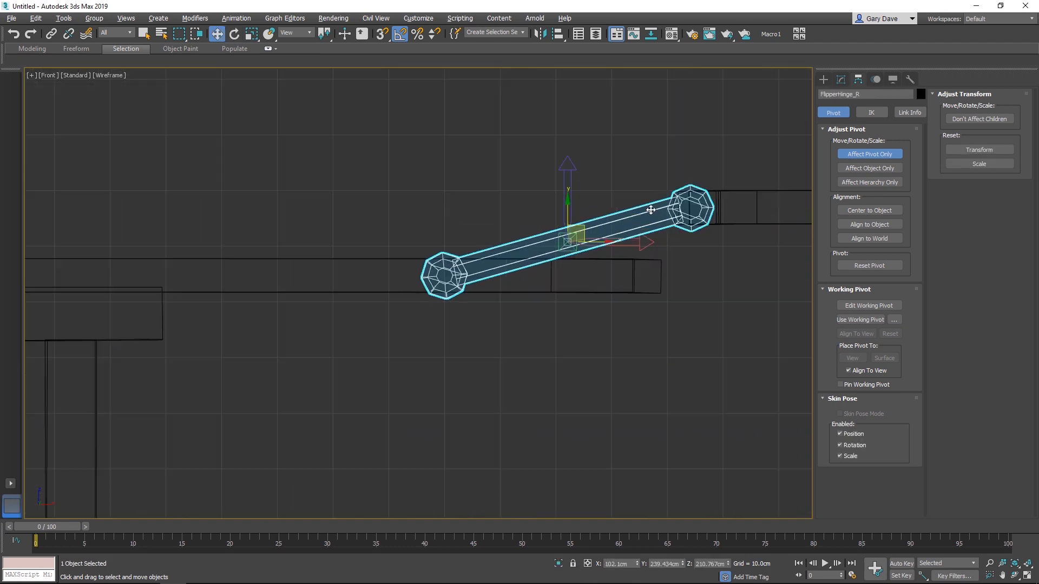
{"action": "left_click_drag", "start_coordinate": [578, 229], "coordinate": [459, 261]}
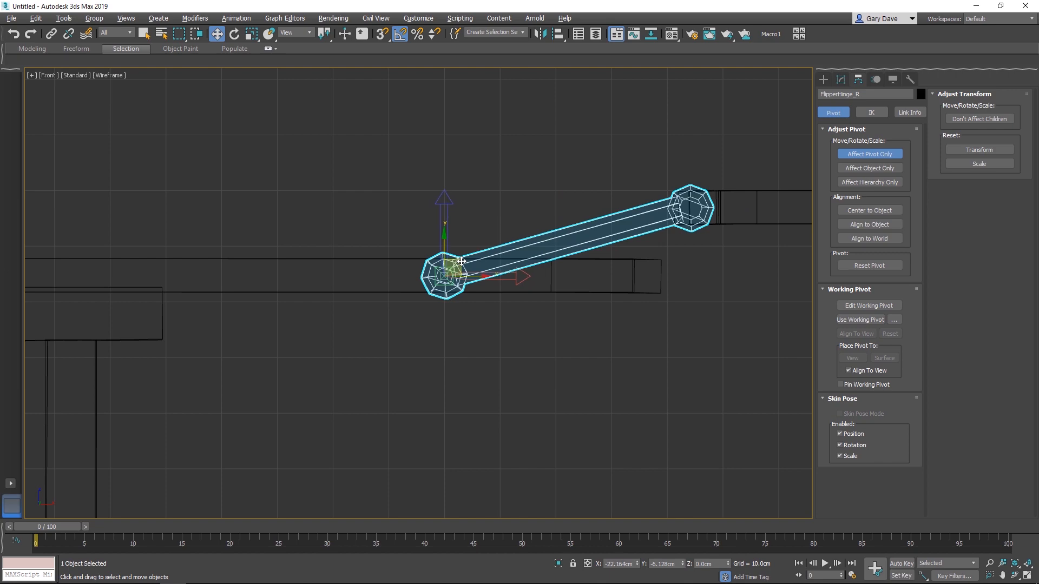
- Move the pivot of FlipperHinge_L to its inner joint on the central panel
{"action": "scroll", "coordinate": [461, 260], "scroll_direction": "down", "scroll_amount": 4}
{"action": "middle_click_drag", "start_coordinate": [378, 270], "coordinate": [694, 289]}
{"action": "left_click", "coordinate": [318, 284]}
{"action": "scroll", "coordinate": [324, 283], "scroll_direction": "up", "scroll_amount": 6}
{"action": "middle_click_drag", "start_coordinate": [440, 286], "coordinate": [603, 322]}
{"action": "left_click_drag", "start_coordinate": [323, 269], "coordinate": [498, 318]}
- Move the pivot of Flipper_L to the outer joint of its hinge arm
{"action": "scroll", "coordinate": [487, 311], "scroll_direction": "down", "scroll_amount": 4}
{"action": "left_click", "coordinate": [227, 264]}
{"action": "middle_click_drag", "start_coordinate": [225, 264], "coordinate": [337, 283]}
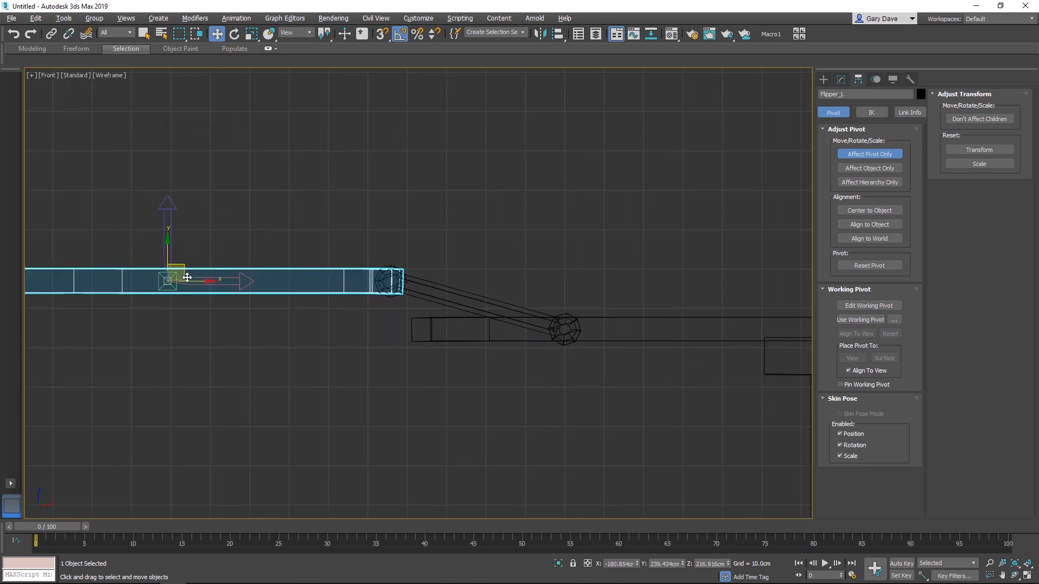
{"action": "left_click_drag", "start_coordinate": [192, 280], "coordinate": [413, 289]}
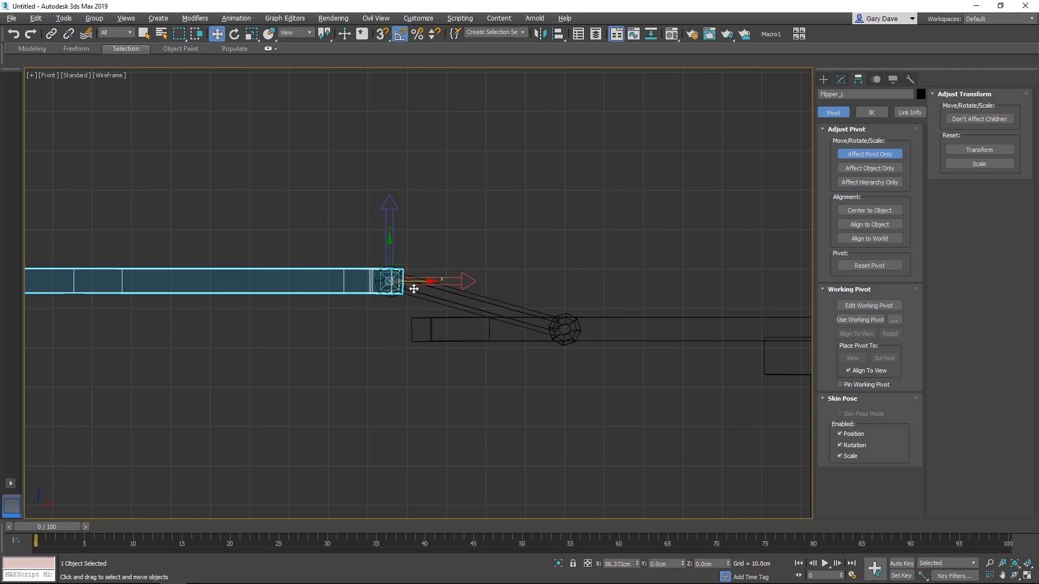
- Move the right flipper's pivot to the outer joint of its hinge arm
{"action": "middle_click_drag", "start_coordinate": [633, 327], "coordinate": [482, 322]}
{"action": "middle_click_drag", "start_coordinate": [790, 319], "coordinate": [359, 294]}
{"action": "middle_click_drag", "start_coordinate": [787, 214], "coordinate": [548, 255]}
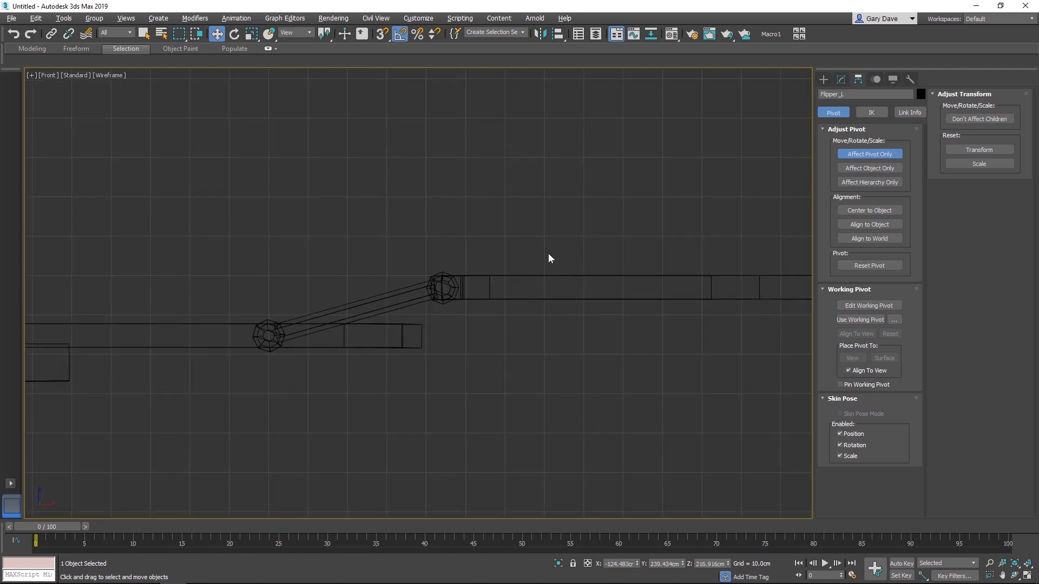
{"action": "left_click", "coordinate": [680, 290]}
{"action": "left_click_drag", "start_coordinate": [701, 287], "coordinate": [494, 290]}
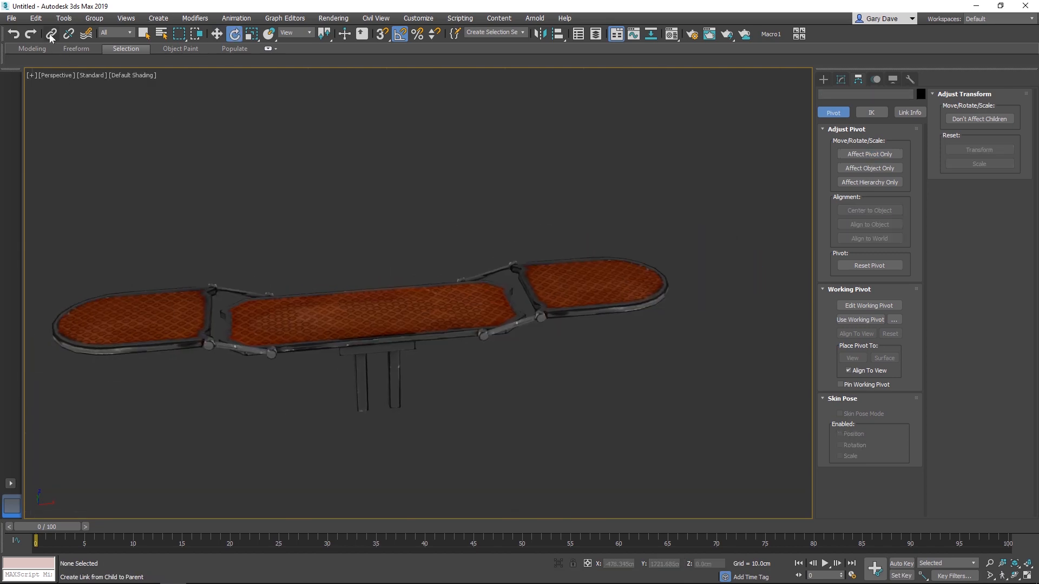
- Link the outer flippers to their hinge arms and the hinge arms to the central Flippers panel
{"action": "scroll", "coordinate": [573, 269], "scroll_direction": "up", "scroll_amount": 2}
{"action": "left_click_drag", "start_coordinate": [644, 313], "coordinate": [392, 348]}
{"action": "middle_click_drag", "start_coordinate": [292, 319], "coordinate": [512, 312]}
{"action": "left_click_drag", "start_coordinate": [320, 304], "coordinate": [528, 330]}
- Link the central Flippers panel and the Lid to the Base object as its children
{"action": "scroll", "coordinate": [572, 363], "scroll_direction": "down", "scroll_amount": 4}
{"action": "middle_click_drag", "start_coordinate": [572, 364], "coordinate": [503, 240]}
{"action": "middle_click_drag", "start_coordinate": [503, 240], "coordinate": [519, 246], "text": "alt"}
{"action": "left_click_drag", "start_coordinate": [434, 161], "coordinate": [400, 437]}
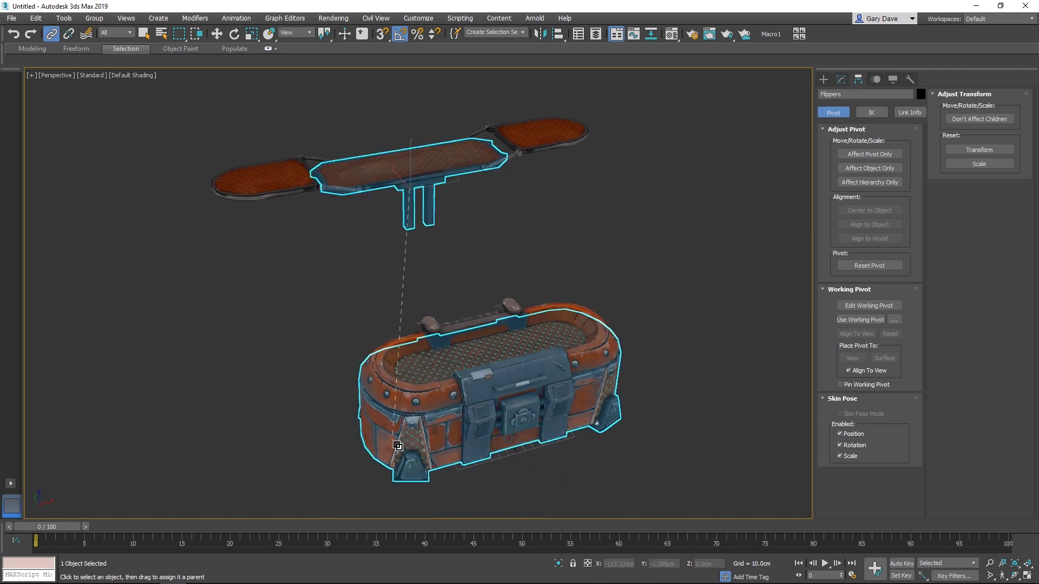
{"action": "left_click_drag", "start_coordinate": [576, 318], "coordinate": [536, 408]}
- Link both pipe objects to the Base object and select the Base with the Move tool
{"action": "key", "text": "w"}
{"action": "left_click", "coordinate": [620, 390]}
{"action": "left_click", "coordinate": [548, 406]}
{"action": "left_click", "coordinate": [498, 412], "text": "ctrl"}
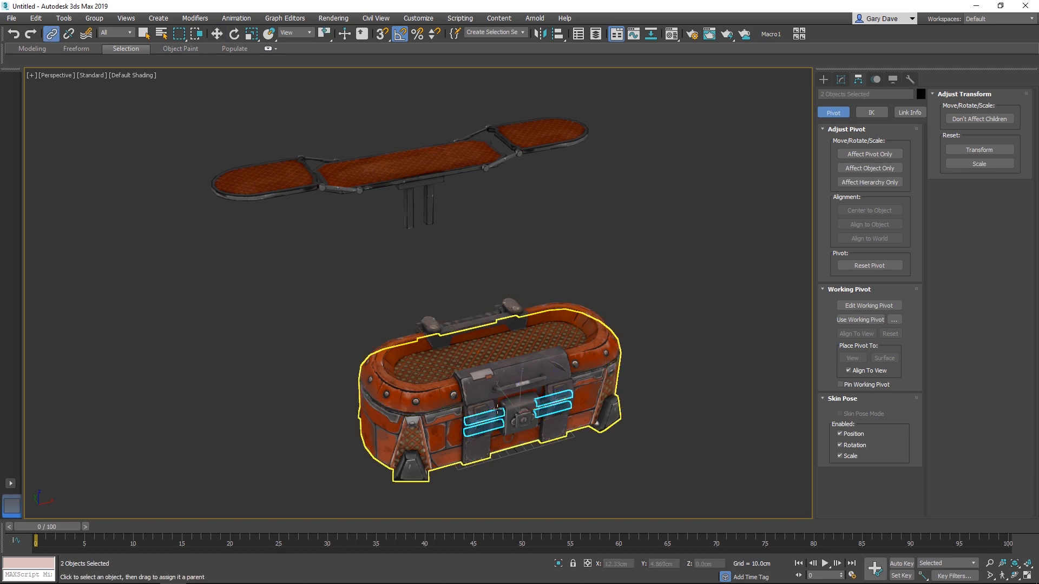
{"action": "scroll", "coordinate": [503, 449], "scroll_direction": "up", "scroll_amount": 3}
{"action": "left_click", "coordinate": [516, 400]}
{"action": "scroll", "coordinate": [495, 351], "scroll_direction": "down", "scroll_amount": 3}
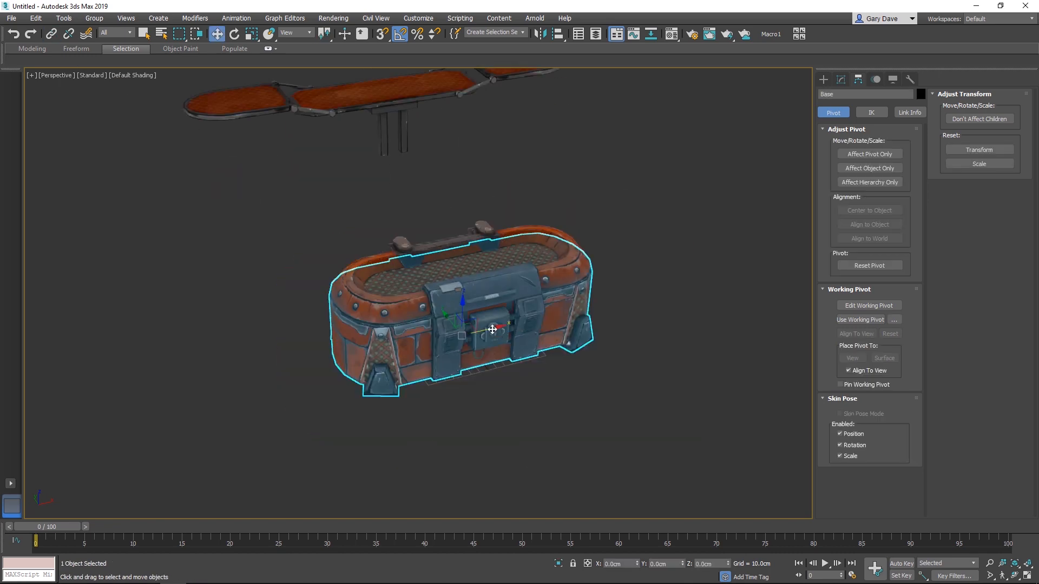
- Try moving and rotating the Base to test that its linked children follow it
{"action": "middle_click_drag", "start_coordinate": [490, 332], "coordinate": [524, 419]}
{"action": "left_click", "coordinate": [510, 326]}
{"action": "key", "text": "e"}
{"action": "left_click_drag", "start_coordinate": [486, 303], "coordinate": [470, 293]}
{"action": "left_click", "coordinate": [428, 189]}
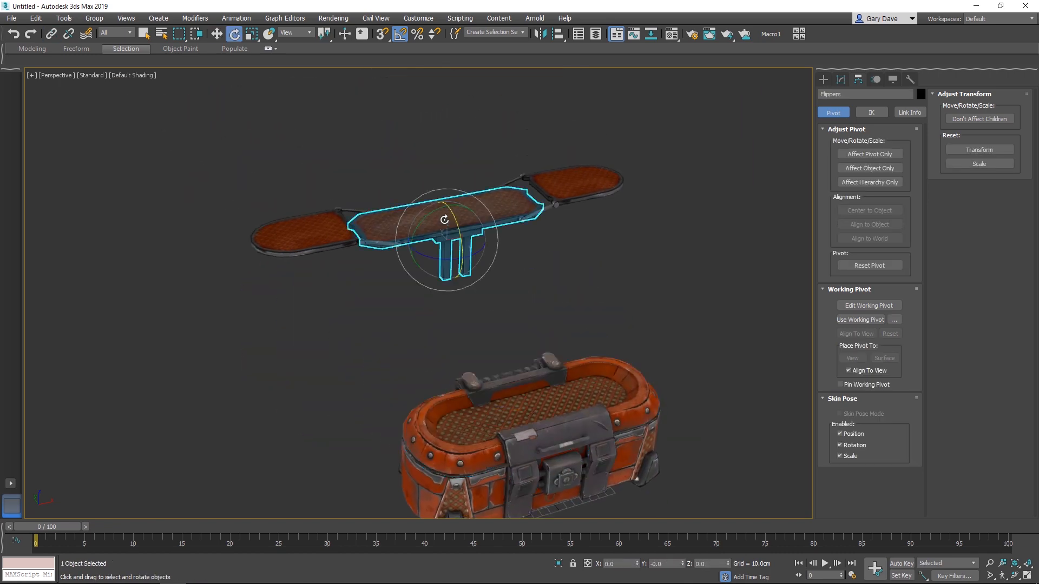
- Fold the right flipper over the central Flippers panel by rotating its hinge arm and outer flipper
{"action": "key", "text": "w"}
{"action": "scroll", "coordinate": [503, 254], "scroll_direction": "up", "scroll_amount": 5}
{"action": "left_click", "coordinate": [605, 289]}
{"action": "key", "text": "e"}
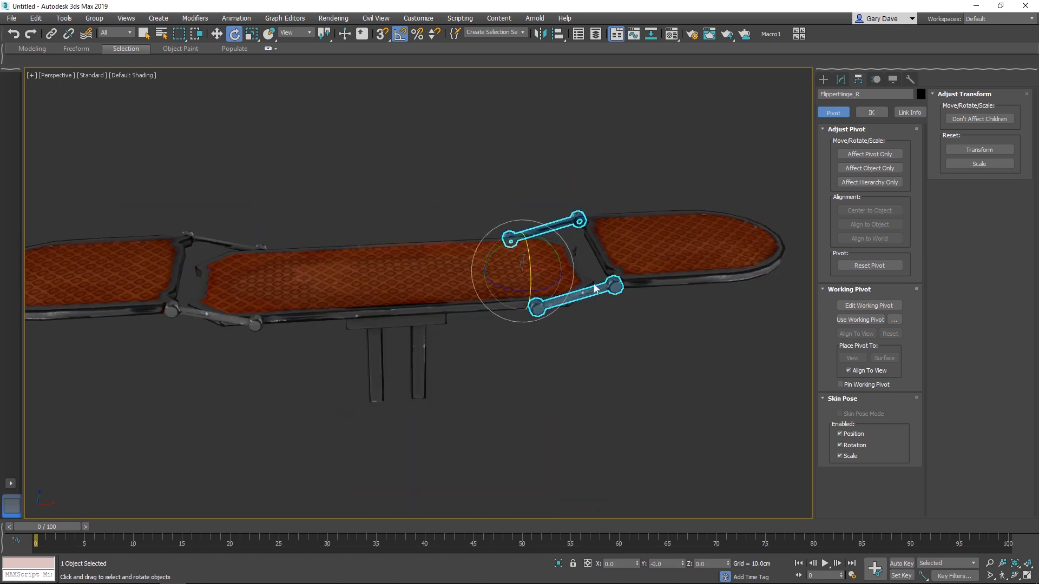
{"action": "mouse_move", "coordinate": [541, 239]}
{"action": "left_mouse_down"}
{"action": "mouse_move", "coordinate": [444, 241]}
{"action": "mouse_move", "coordinate": [527, 250]}
{"action": "left_mouse_up"}
{"action": "left_click", "coordinate": [403, 246]}
{"action": "mouse_move", "coordinate": [529, 281]}
{"action": "middle_mouse_down", "text": "alt"}
{"action": "mouse_move", "coordinate": [530, 252]}
{"action": "mouse_move", "coordinate": [531, 263]}
{"action": "middle_mouse_up", "text": "alt"}
{"action": "left_click", "coordinate": [533, 303]}
{"action": "left_click", "coordinate": [536, 283]}
{"action": "left_click", "coordinate": [652, 314]}
- Fold the left flipper over the central Flippers panel by rotating FlipperHinge_L and its outer flipper
{"action": "middle_click_drag", "start_coordinate": [652, 314], "coordinate": [288, 288], "text": "alt"}
{"action": "left_click", "coordinate": [287, 286]}
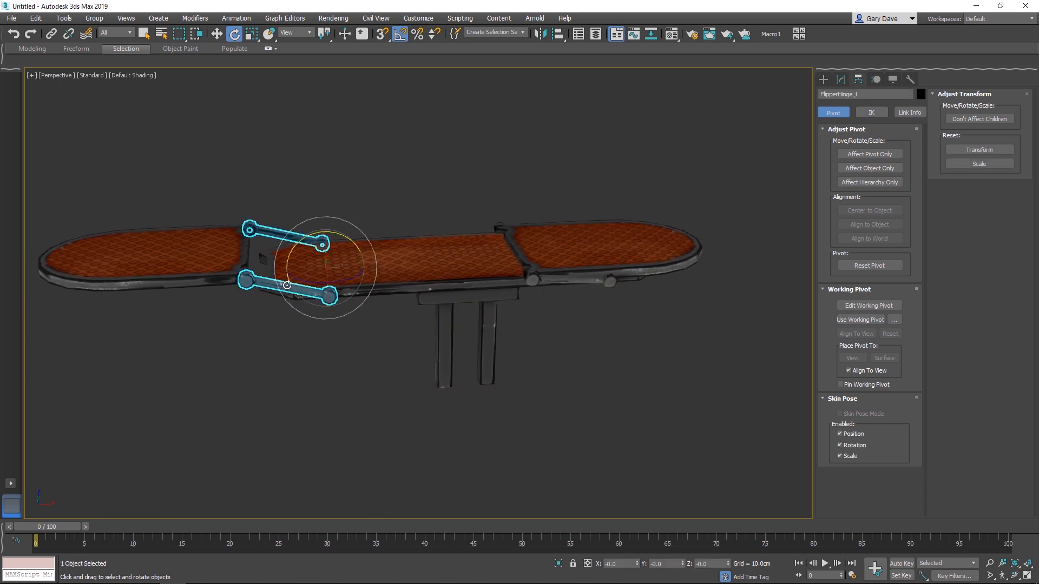
{"action": "mouse_move", "coordinate": [335, 233]}
{"action": "left_mouse_down"}
{"action": "mouse_move", "coordinate": [420, 246]}
{"action": "mouse_move", "coordinate": [319, 227]}
{"action": "left_mouse_up"}
{"action": "left_click", "coordinate": [426, 232]}
{"action": "mouse_move", "coordinate": [437, 271]}
{"action": "middle_mouse_down", "text": "alt"}
{"action": "mouse_move", "coordinate": [432, 248]}
{"action": "mouse_move", "coordinate": [449, 276]}
{"action": "mouse_move", "coordinate": [550, 328]}
{"action": "mouse_move", "coordinate": [440, 290]}
{"action": "middle_mouse_up", "text": "alt"}
{"action": "left_click", "coordinate": [508, 338]}
{"action": "left_click", "coordinate": [489, 295]}
- Rotate the Lid open about its hinge to -125 degrees on X
{"action": "key", "text": "w"}
{"action": "scroll", "coordinate": [489, 294], "scroll_direction": "down", "scroll_amount": 3}
{"action": "left_click", "coordinate": [505, 364]}
{"action": "key", "text": "e"}
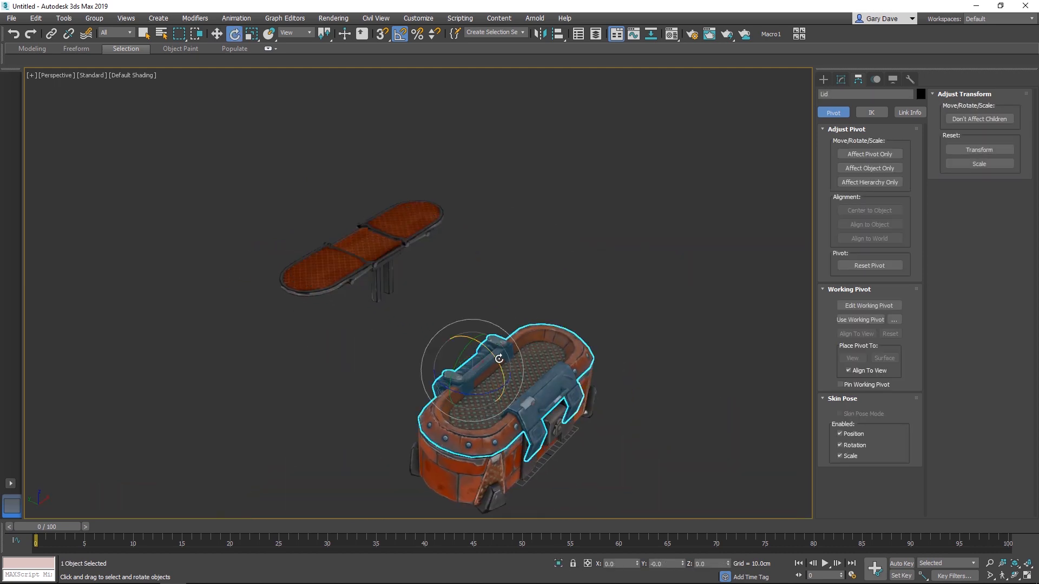
{"action": "left_click_drag", "start_coordinate": [487, 352], "coordinate": [441, 307]}
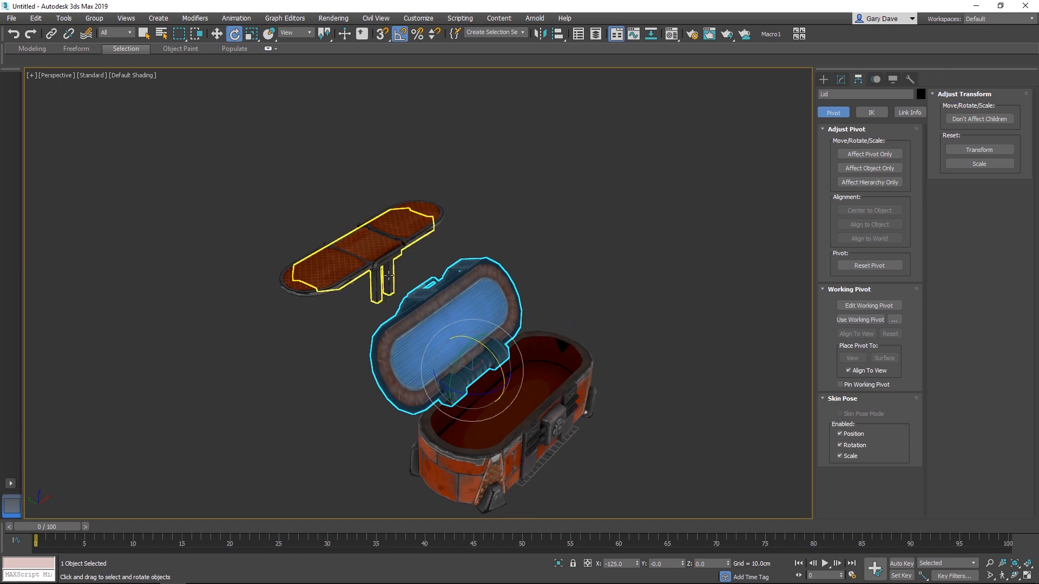
- Move the folded Flippers assembly over the Base and lower it into the open box
{"action": "left_click", "coordinate": [389, 275]}
{"action": "key", "text": "w"}
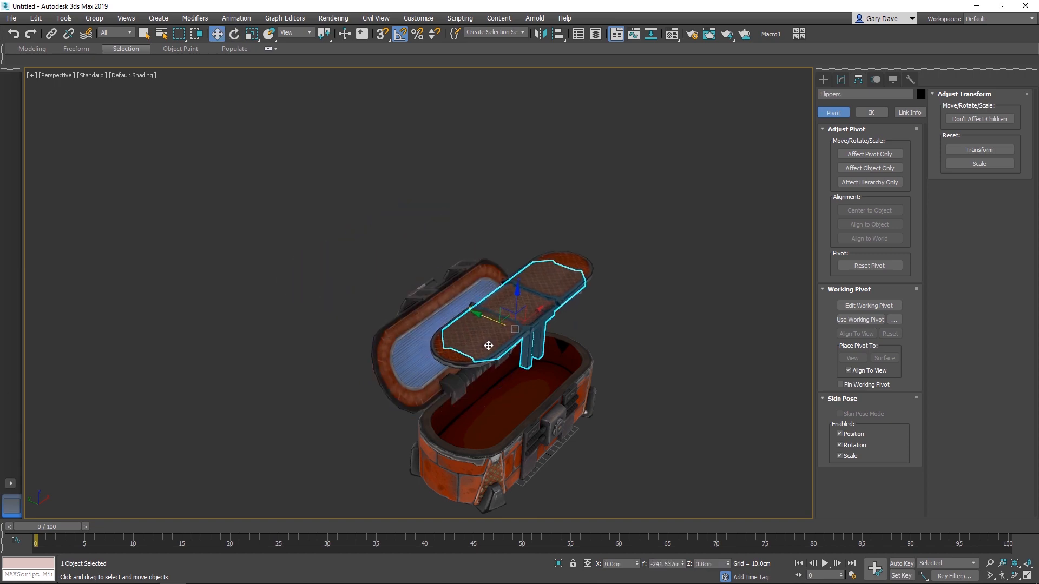
{"action": "left_click_drag", "start_coordinate": [520, 366], "coordinate": [518, 391]}
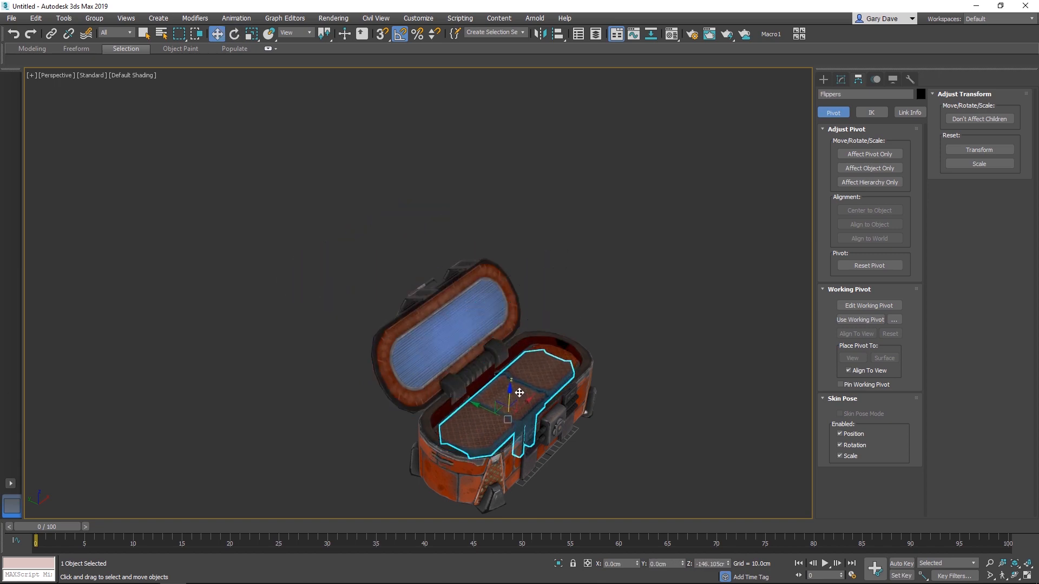
{"action": "key", "text": "z"}
{"action": "middle_click_drag", "start_coordinate": [536, 391], "coordinate": [260, 334], "text": "alt"}
- Shift the left flipper hinge along X to adjust how the folded flipper sits inside the Base
{"action": "middle_click_drag", "start_coordinate": [460, 277], "coordinate": [492, 282], "text": "alt"}
{"action": "mouse_move", "coordinate": [471, 249]}
{"action": "left_mouse_down"}
{"action": "mouse_move", "coordinate": [476, 212]}
{"action": "mouse_move", "coordinate": [472, 255]}
{"action": "left_mouse_up"}
{"action": "middle_click_drag", "start_coordinate": [471, 254], "coordinate": [452, 281], "text": "alt"}
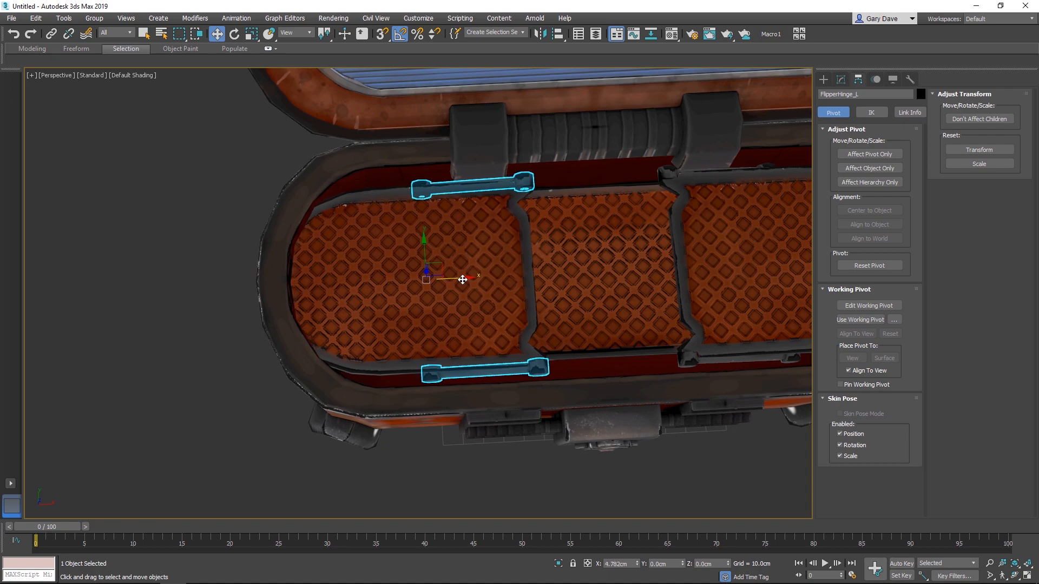
{"action": "middle_click_drag", "start_coordinate": [463, 280], "coordinate": [497, 322], "text": "alt"}
- Scale the Flippers assembly uniformly to about 92% and reposition it within the Base's inner rim
{"action": "left_click", "coordinate": [377, 224]}
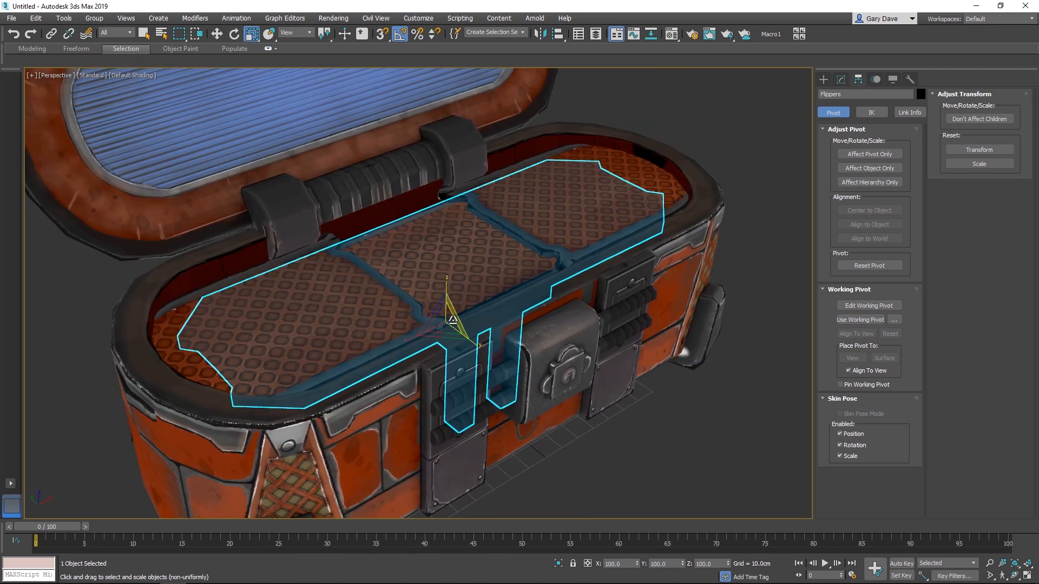
{"action": "left_click_drag", "start_coordinate": [442, 325], "coordinate": [437, 328]}
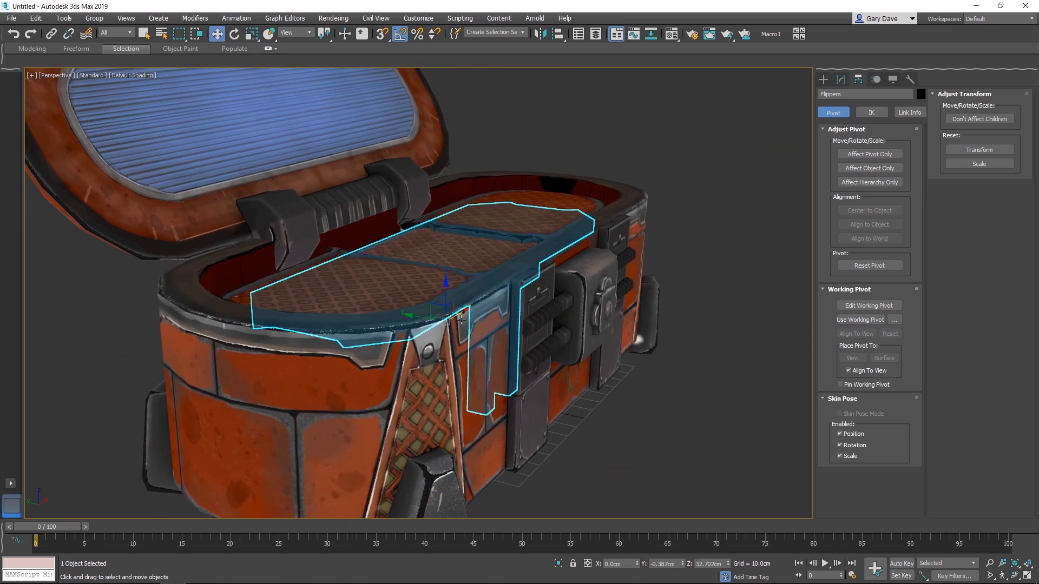
{"action": "middle_click_drag", "start_coordinate": [461, 320], "coordinate": [487, 357], "text": "alt"}
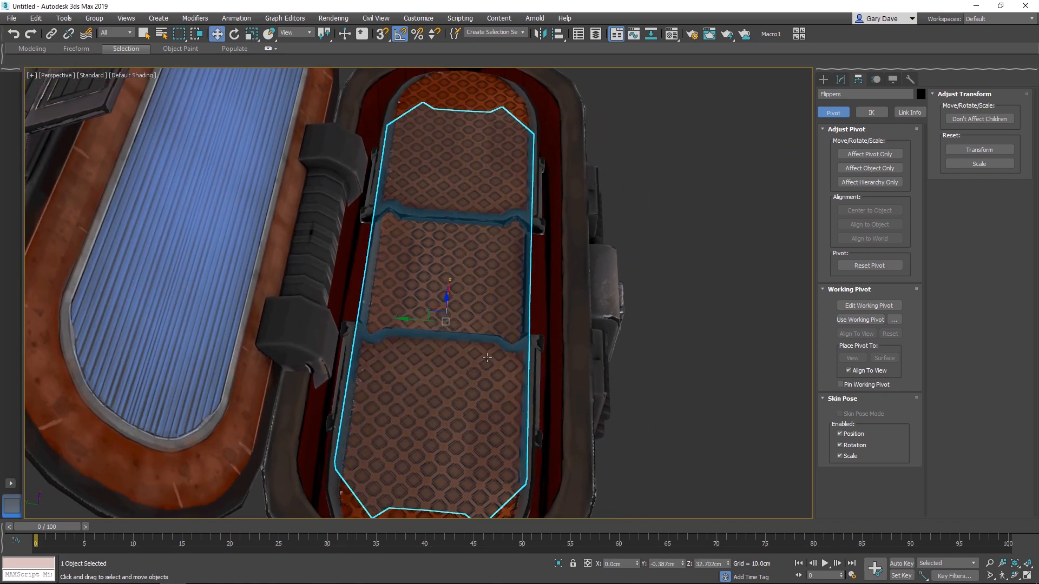
{"action": "middle_click_drag", "start_coordinate": [416, 311], "coordinate": [510, 396], "text": "alt"}
- Raise the lower vertices of the Flippers' support legs so they no longer poke through the Base's underside
{"action": "key", "text": "1"}
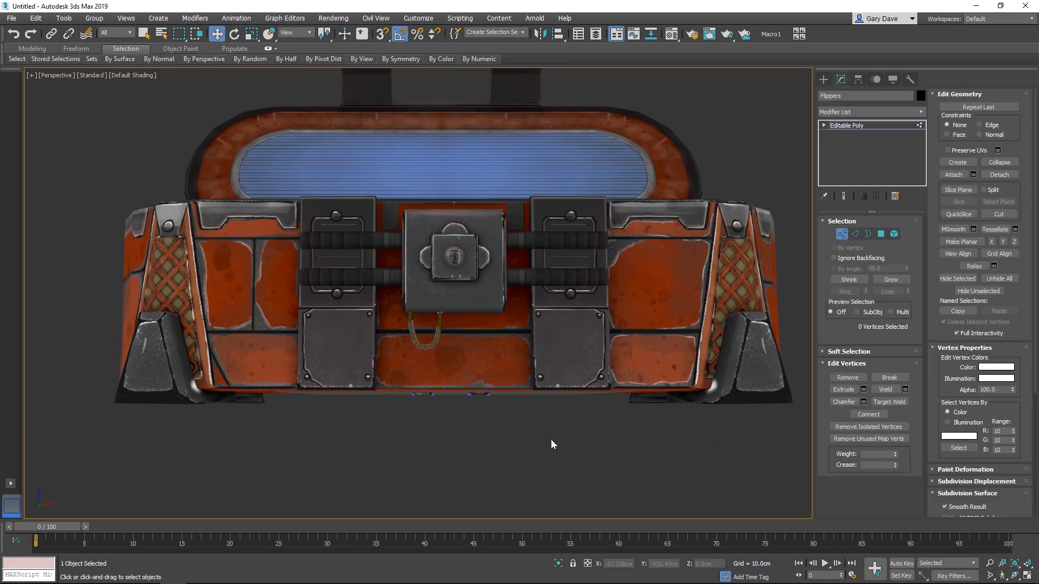
{"action": "mouse_move", "coordinate": [445, 373]}
{"action": "middle_mouse_down", "text": "alt"}
{"action": "mouse_move", "coordinate": [502, 360]}
{"action": "mouse_move", "coordinate": [482, 362]}
{"action": "mouse_move", "coordinate": [478, 379]}
{"action": "mouse_move", "coordinate": [452, 360]}
{"action": "middle_mouse_up", "text": "alt"}
{"action": "key", "text": "F3"}
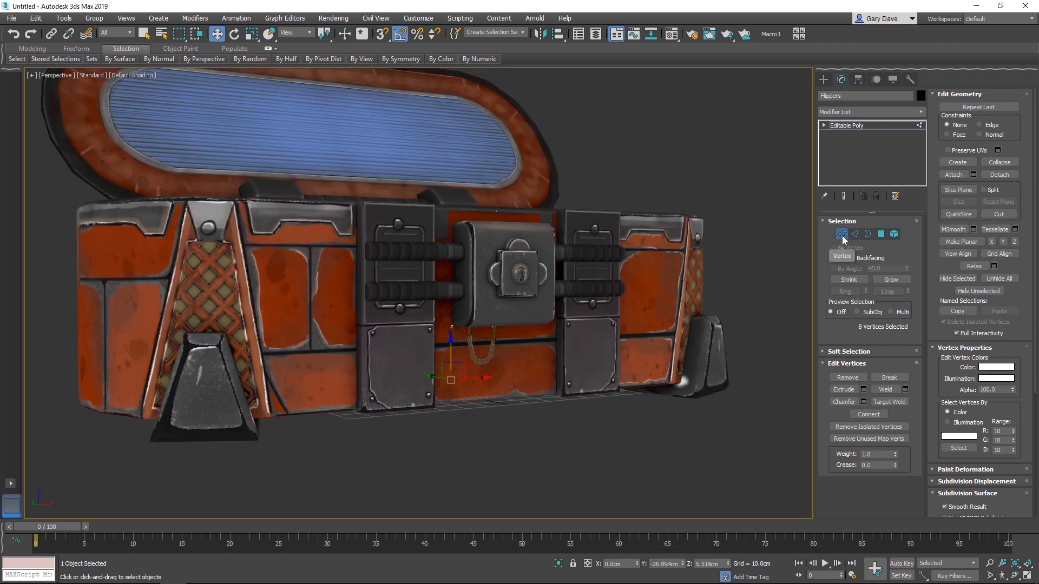
{"action": "left_click", "coordinate": [698, 170]}
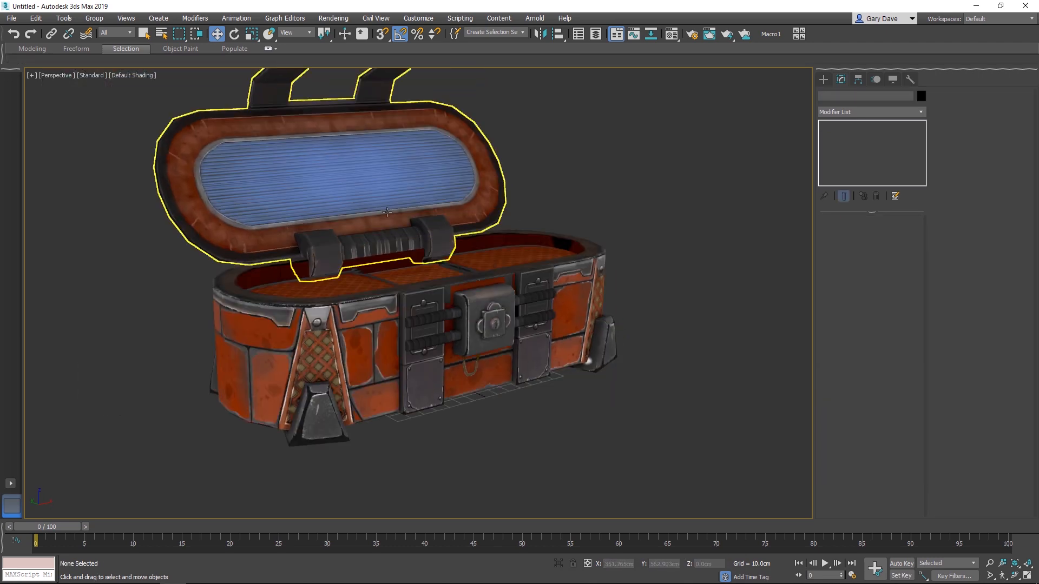
- Rotate the Lid back down to close it over the Base
{"action": "left_click", "coordinate": [394, 223]}
{"action": "scroll", "coordinate": [400, 227], "scroll_direction": "up", "scroll_amount": 2}
{"action": "key", "text": "e"}
{"action": "left_click_drag", "start_coordinate": [431, 278], "coordinate": [472, 315]}
{"action": "left_click", "coordinate": [696, 262]}
{"action": "middle_click_drag", "start_coordinate": [600, 368], "coordinate": [476, 303], "text": "alt"}
{"action": "scroll", "coordinate": [500, 324], "scroll_direction": "down", "scroll_amount": 2}
{"action": "scroll", "coordinate": [476, 303], "scroll_direction": "up", "scroll_amount": 2}
- Select all loot box objects and start an FBX export named Lootbox in the Export folder
{"action": "key", "text": "q"}
{"action": "left_click_drag", "start_coordinate": [169, 433], "coordinate": [177, 444]}
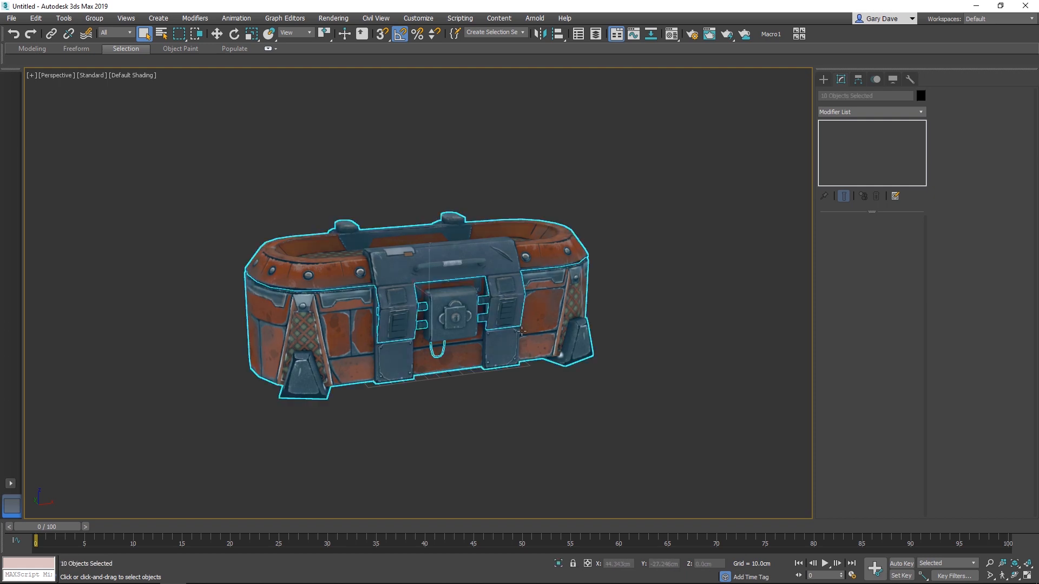
{"action": "right_click", "coordinate": [542, 312]}
{"action": "left_click", "coordinate": [511, 331]}
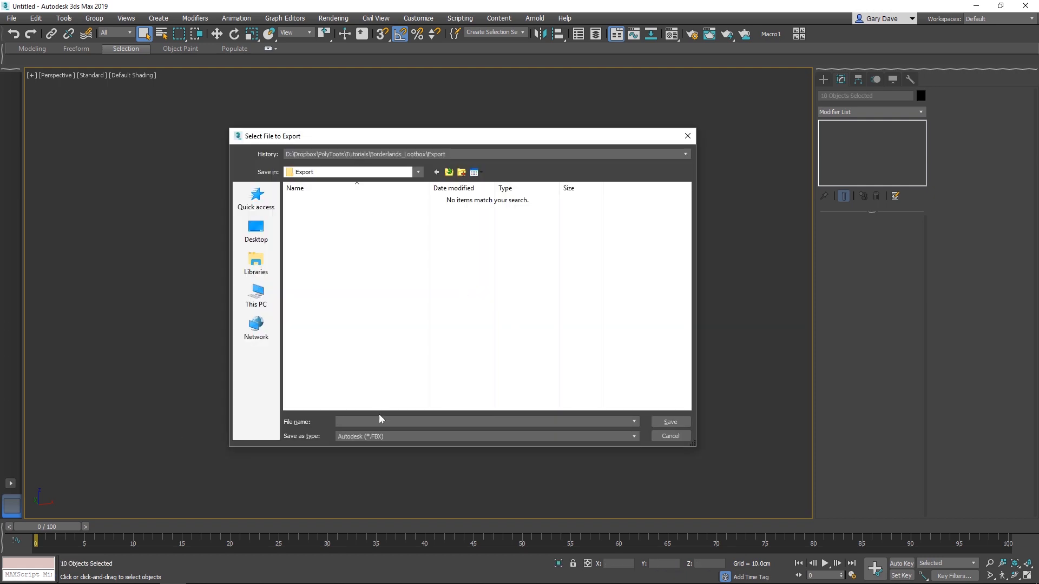
{"action": "type", "text": "Lootbox"}
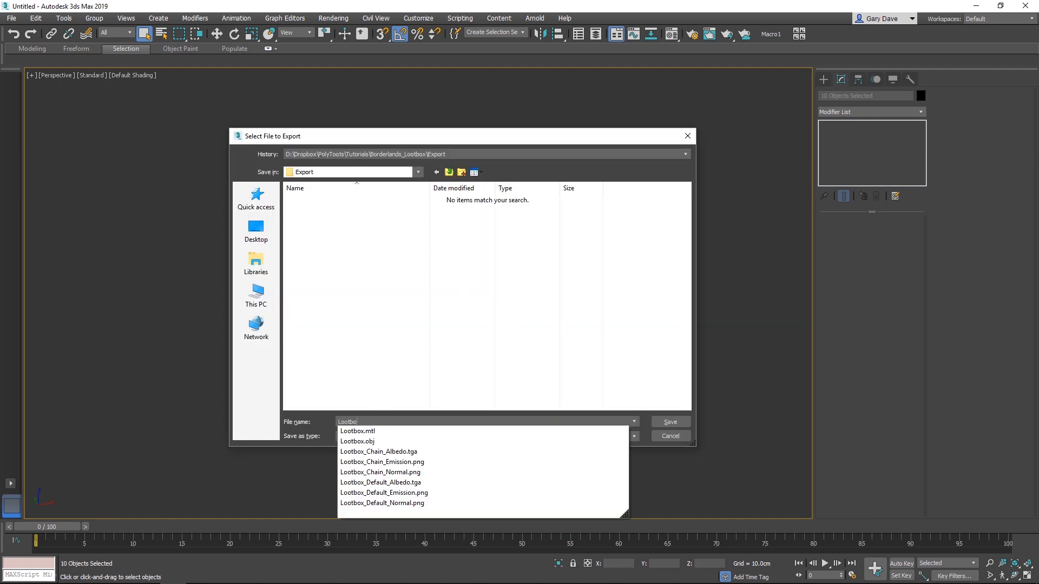
{"action": "key", "text": "Return"}
{"action": "key", "text": "Return"}
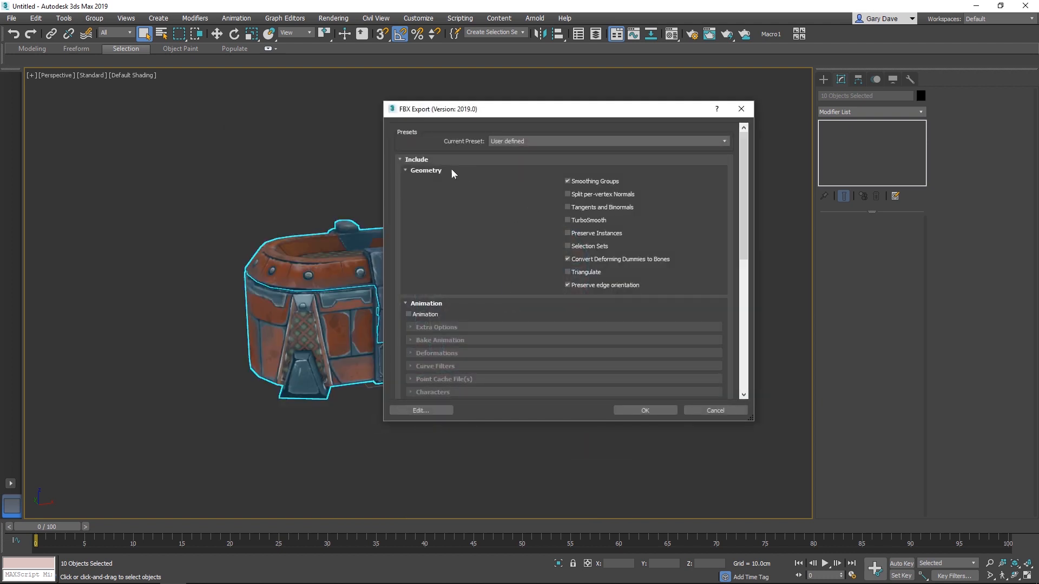
- Review the geometry, units, axis and file format options and run the FBX export
{"action": "scroll", "coordinate": [448, 238], "scroll_direction": "down", "scroll_amount": 5}
{"action": "scroll", "coordinate": [433, 217], "scroll_direction": "up", "scroll_amount": 2}
{"action": "left_click", "coordinate": [429, 196]}
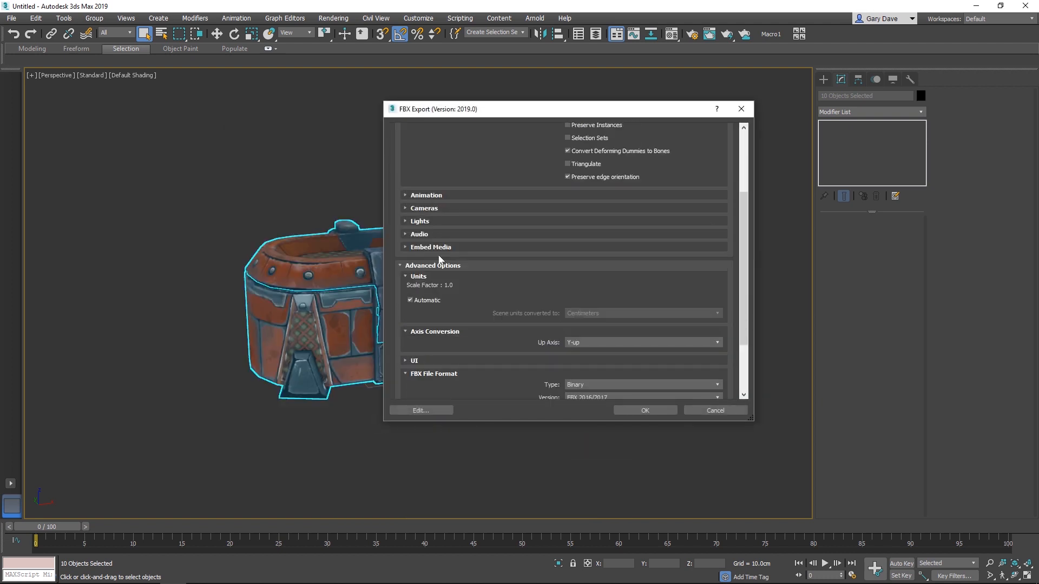
{"action": "scroll", "coordinate": [508, 271], "scroll_direction": "down", "scroll_amount": 3}
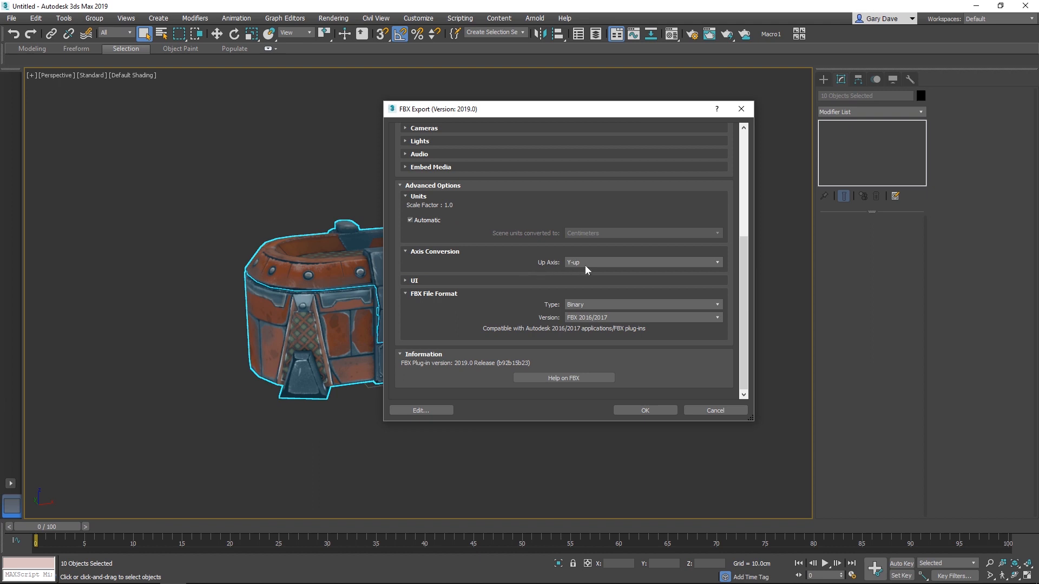
{"action": "scroll", "coordinate": [554, 266], "scroll_direction": "up", "scroll_amount": 7}
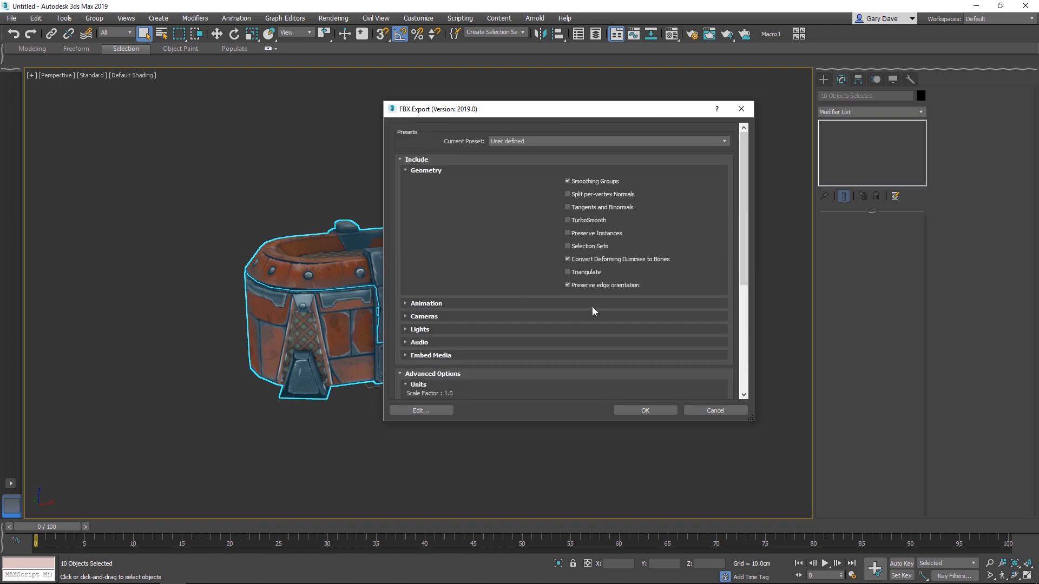
{"action": "left_click", "coordinate": [645, 410]}
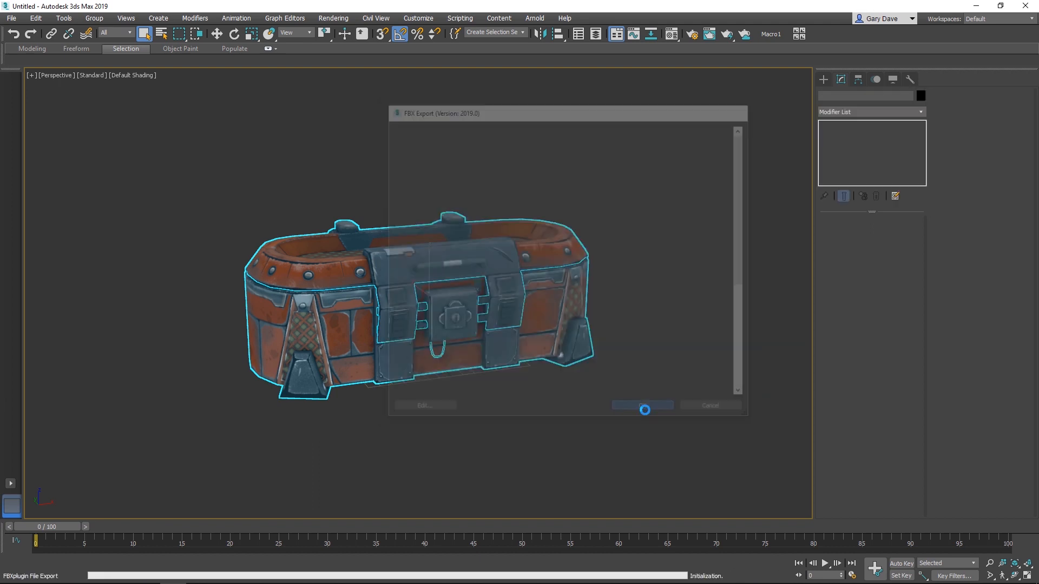
{"action": "left_click", "coordinate": [600, 402]}
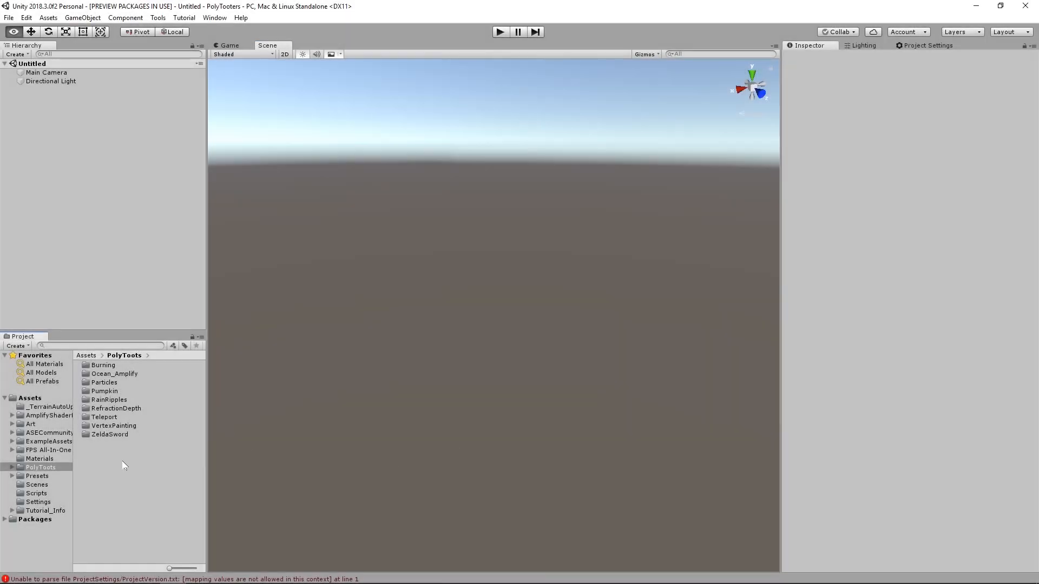
- Switch to Unity and create a folder named Blands_Lootbox inside the PolyToots assets folder
{"action": "right_click", "coordinate": [125, 465]}
{"action": "mouse_move", "coordinate": [139, 209]}
{"action": "left_click", "coordinate": [352, 145]}
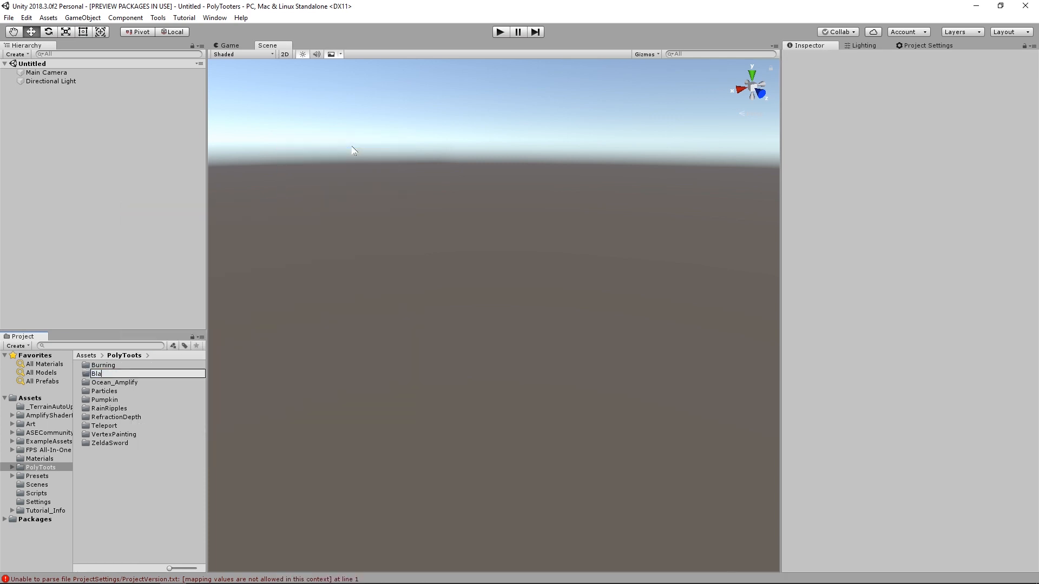
{"action": "key", "text": "Return"}
{"action": "key", "text": "Return"}
- Import Lootbox.FBX and its texture maps from the Export folder into Blands_Lootbox, excluding Lootbox.obj and Lootbox_Chain_Emission.png
{"action": "right_click", "coordinate": [136, 387]}
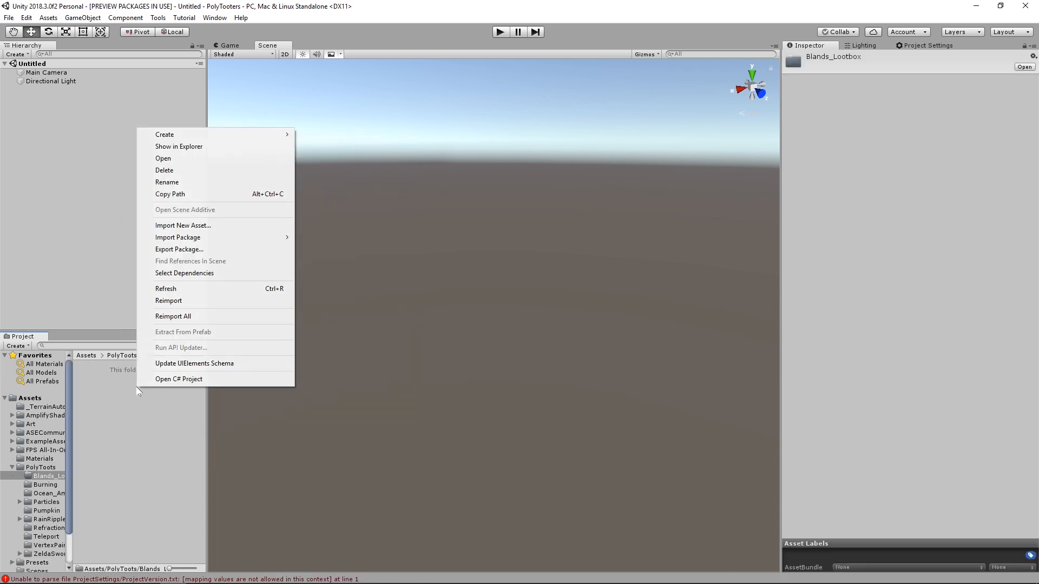
{"action": "left_click", "coordinate": [252, 226]}
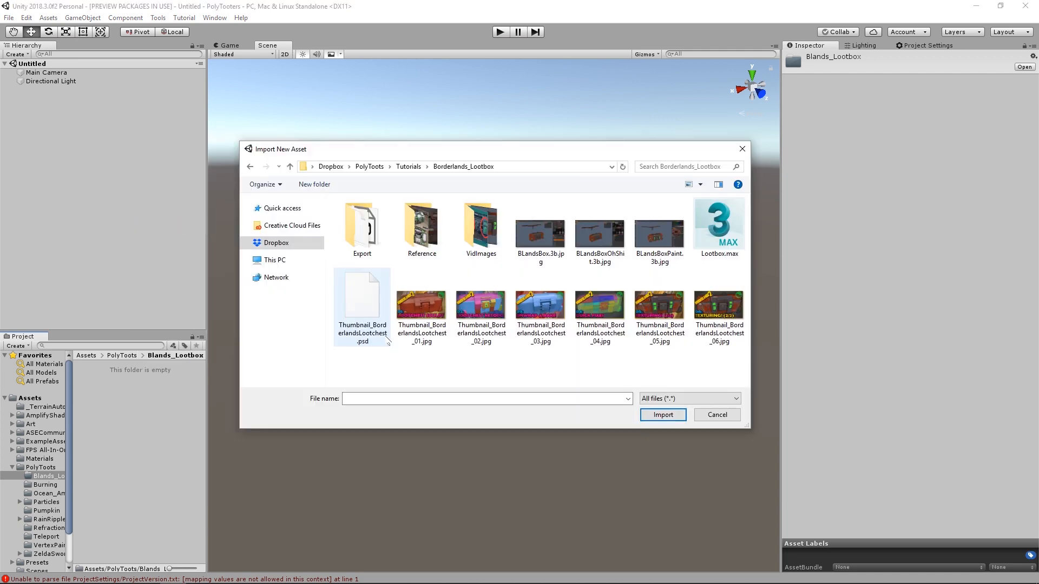
{"action": "double_click", "coordinate": [377, 242]}
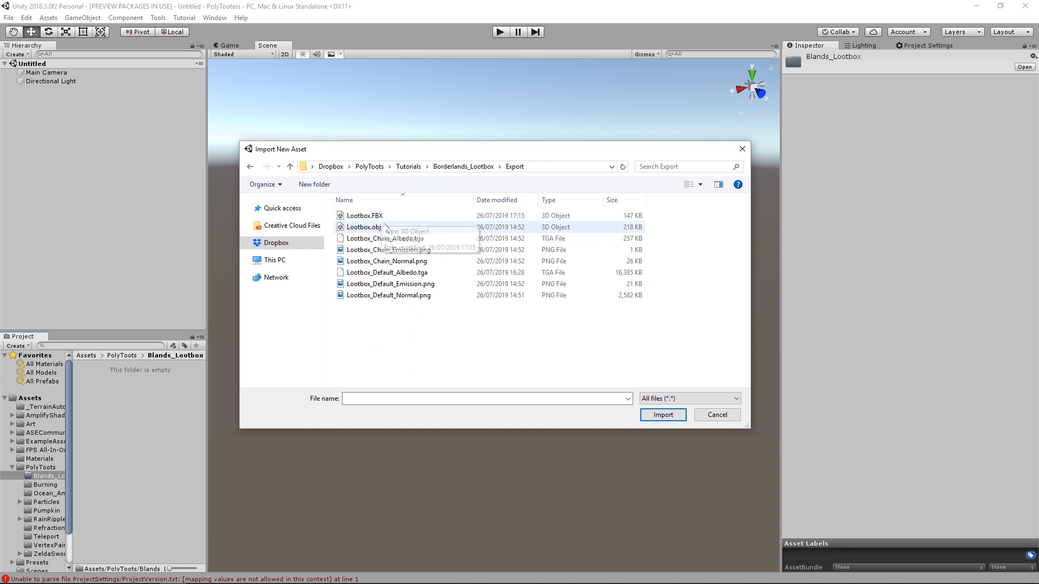
{"action": "left_click", "coordinate": [382, 216]}
{"action": "left_click", "coordinate": [388, 295], "text": "shift"}
{"action": "left_click", "coordinate": [373, 227], "text": "ctrl"}
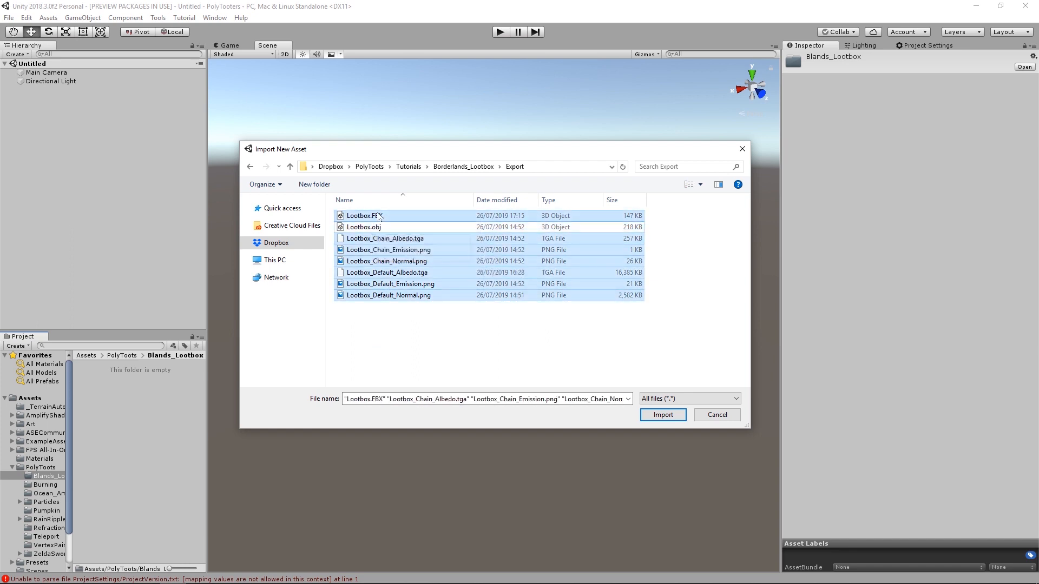
{"action": "left_click", "coordinate": [391, 251], "text": "ctrl"}
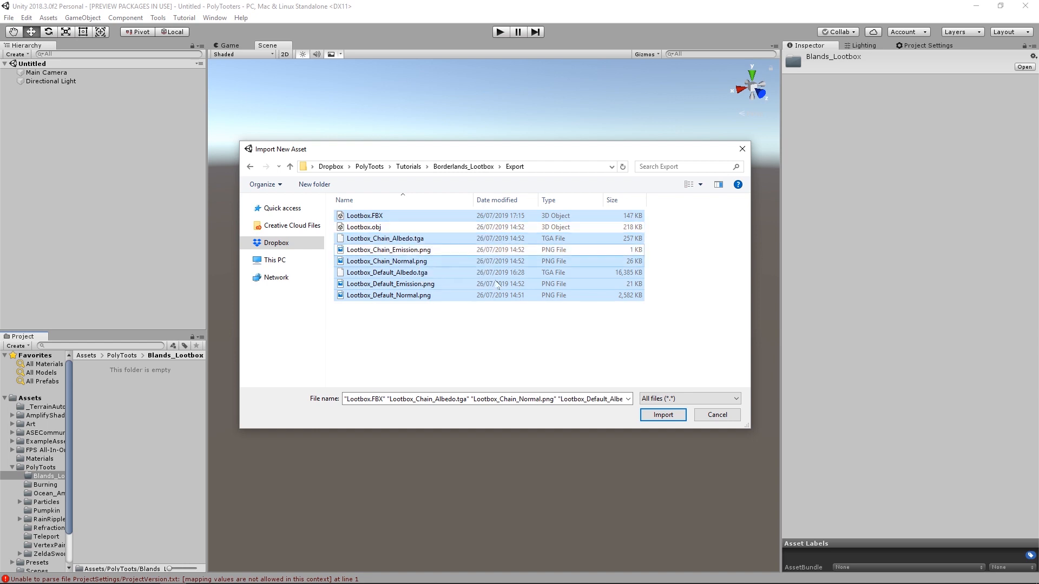
{"action": "left_click", "coordinate": [665, 415]}
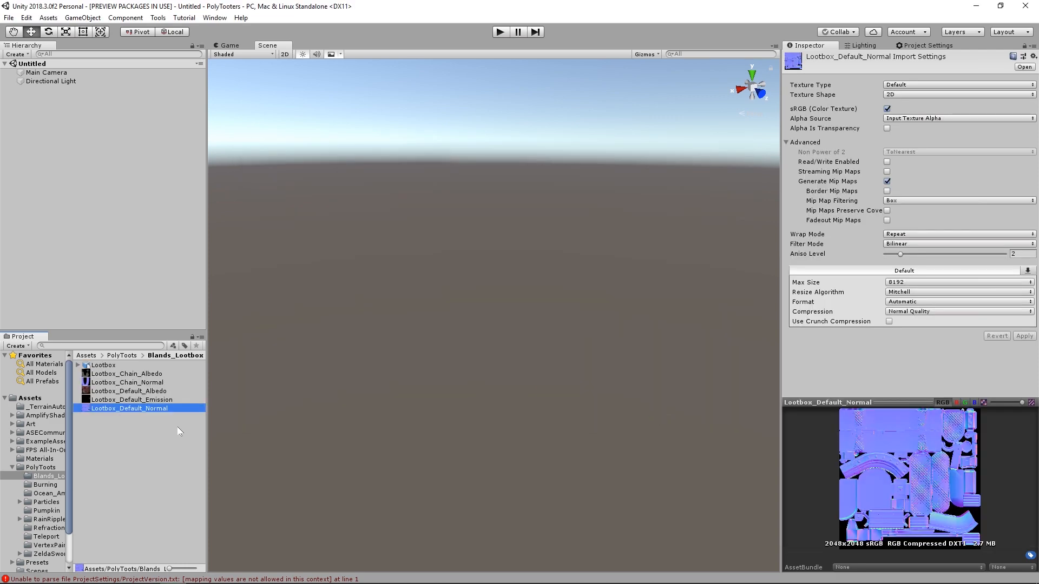
- Set the texture type of Lootbox_Chain_Normal and Lootbox_Default_Normal to Normal map and apply it
{"action": "left_click", "coordinate": [147, 383], "text": "ctrl"}
{"action": "left_click", "coordinate": [922, 88]}
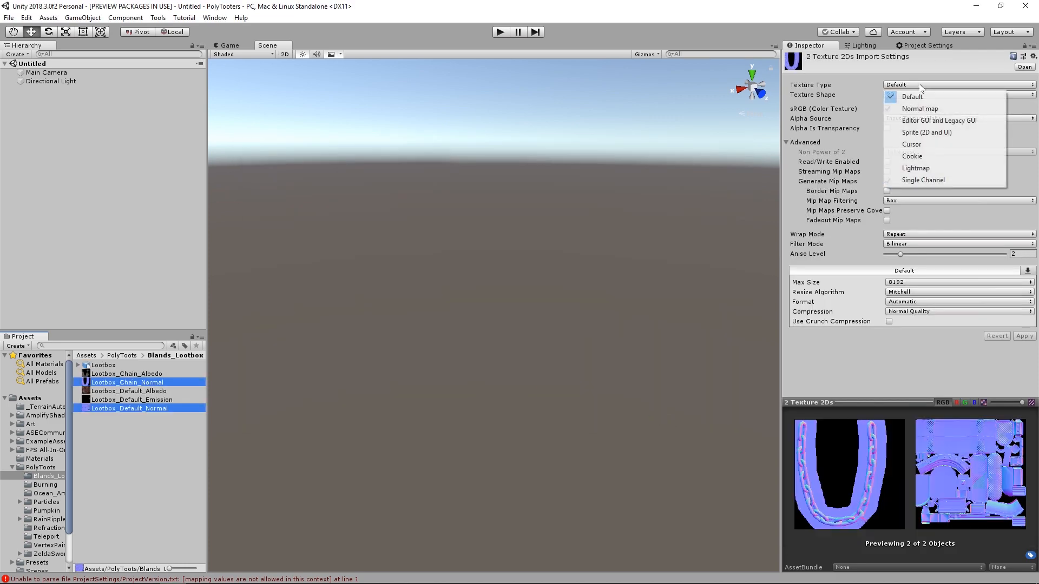
{"action": "left_click", "coordinate": [930, 110]}
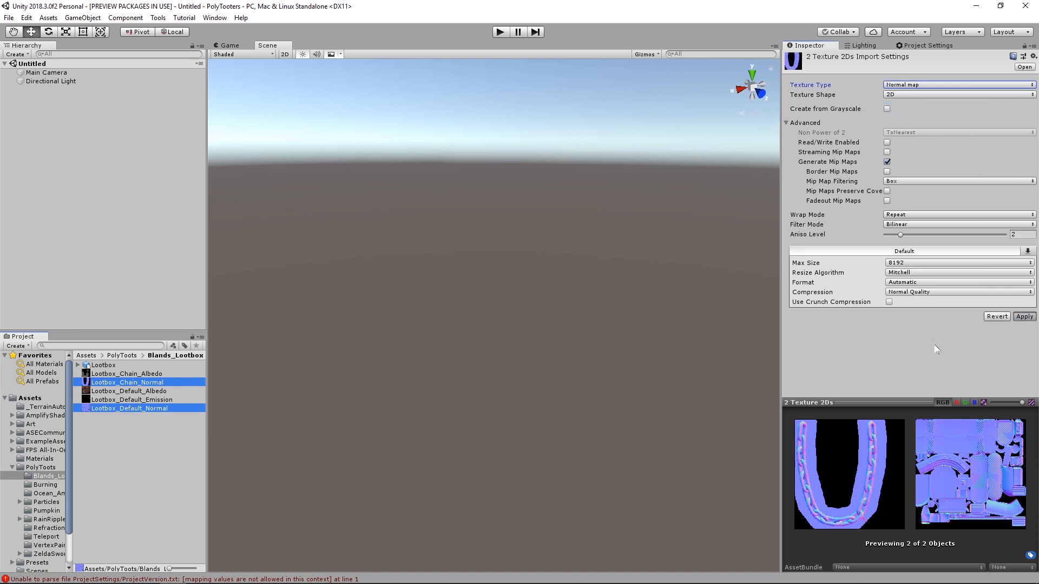
- Add the imported Lootbox model to the scene hierarchy and inspect it from several angles
{"action": "left_click", "coordinate": [104, 365]}
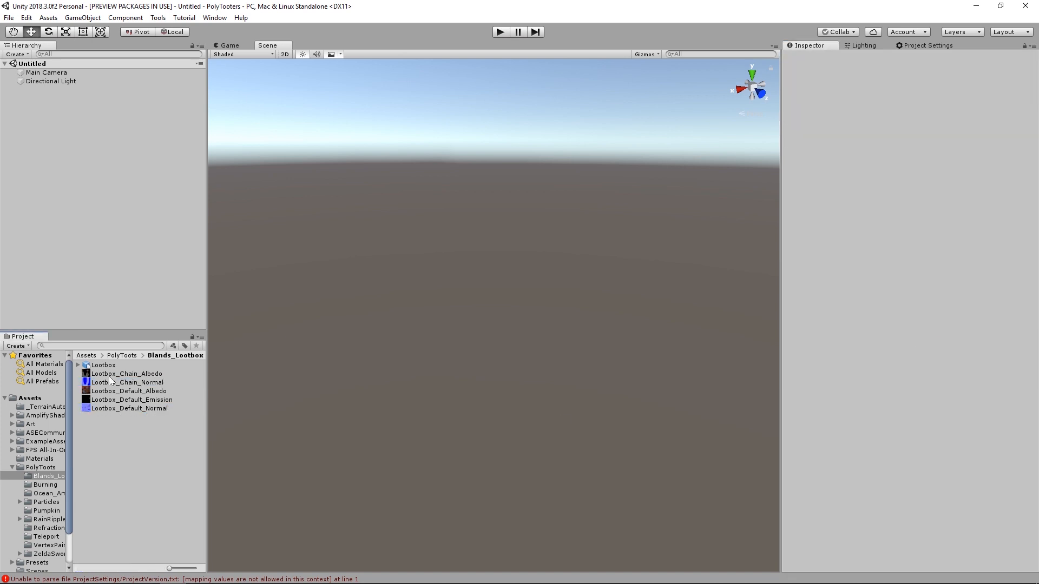
{"action": "left_click_drag", "start_coordinate": [843, 493], "coordinate": [875, 389]}
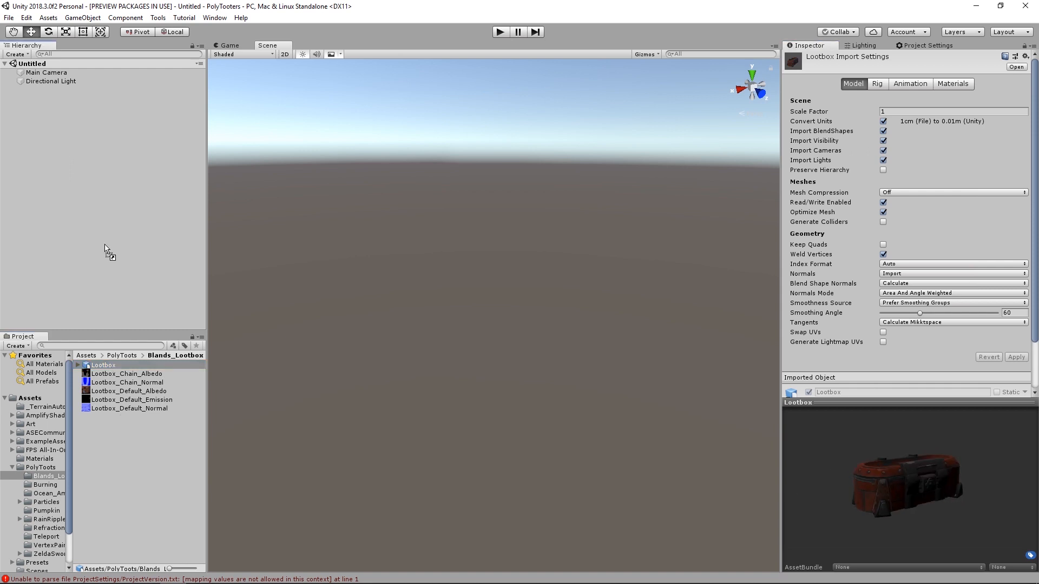
{"action": "left_click_drag", "start_coordinate": [104, 244], "coordinate": [104, 238]}
{"action": "left_click", "coordinate": [493, 444]}
{"action": "left_click_drag", "start_coordinate": [495, 387], "coordinate": [885, 336], "text": "alt"}
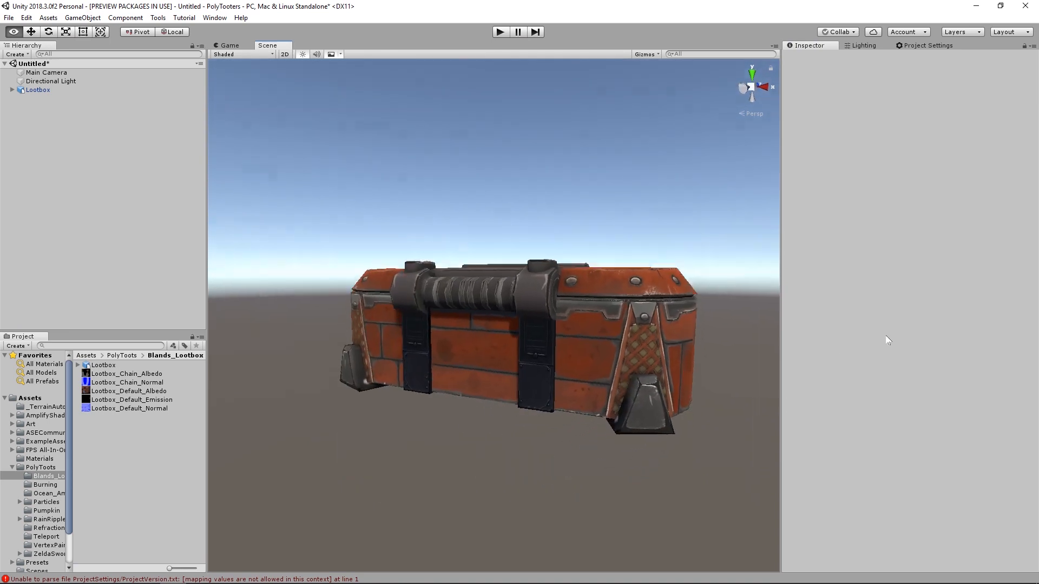
- Set the scene's skybox material to None in the lighting environment settings
{"action": "left_click_drag", "start_coordinate": [543, 353], "coordinate": [830, 341], "text": "alt"}
{"action": "left_click_drag", "start_coordinate": [382, 360], "coordinate": [447, 341], "text": "alt"}
{"action": "right_click_drag", "start_coordinate": [447, 340], "coordinate": [586, 343], "text": "alt"}
{"action": "left_click_drag", "start_coordinate": [586, 343], "coordinate": [552, 347], "text": "alt"}
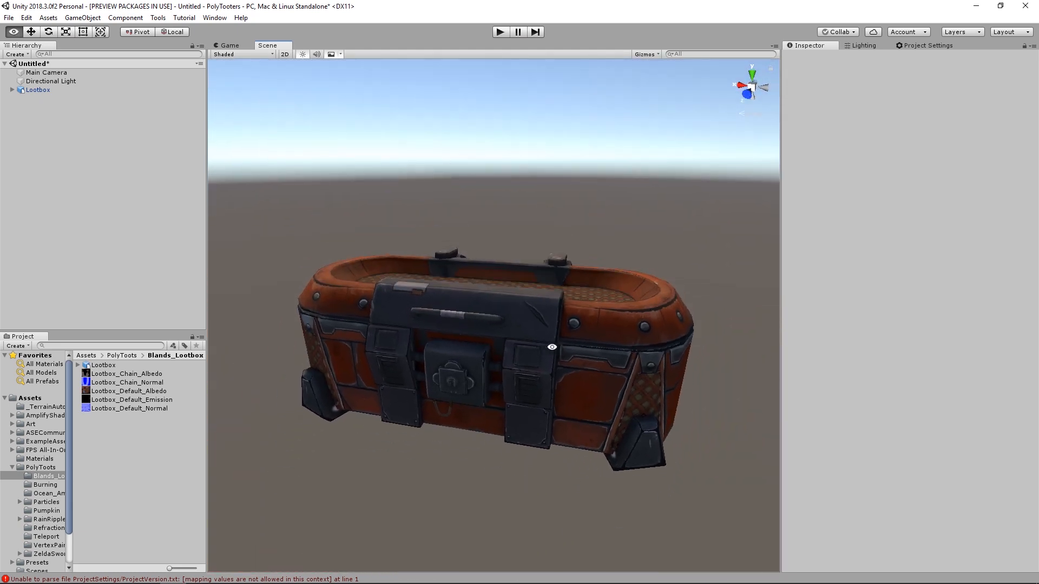
{"action": "left_click", "coordinate": [865, 46]}
{"action": "left_click", "coordinate": [1024, 84]}
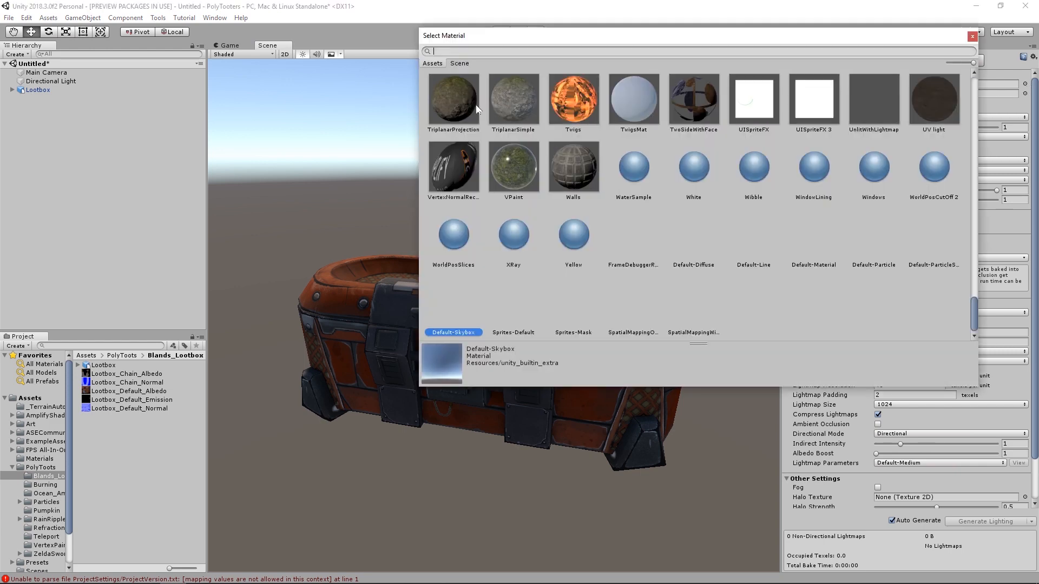
{"action": "type", "text": "non"}
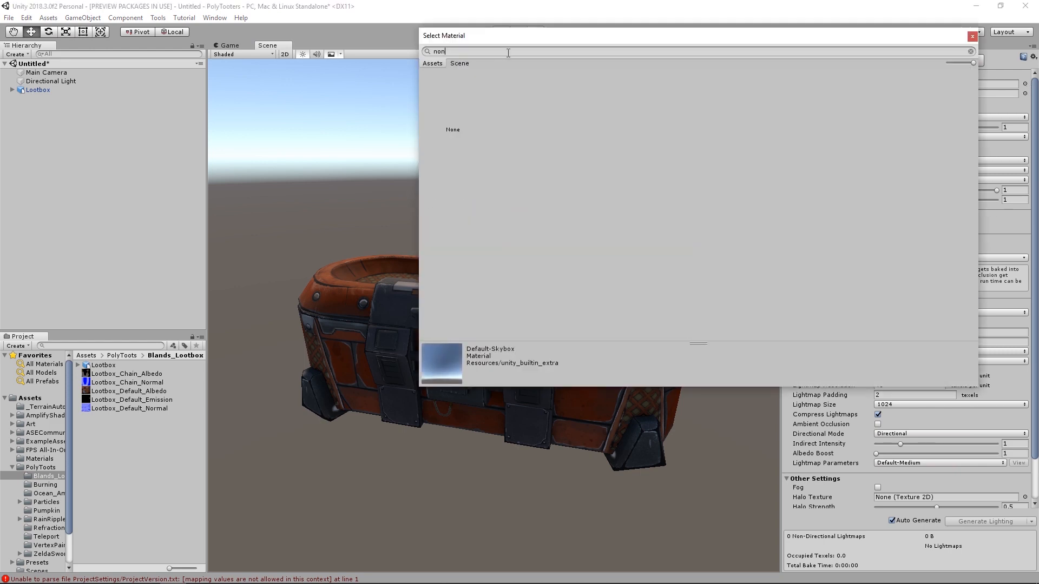
{"action": "double_click", "coordinate": [454, 110]}
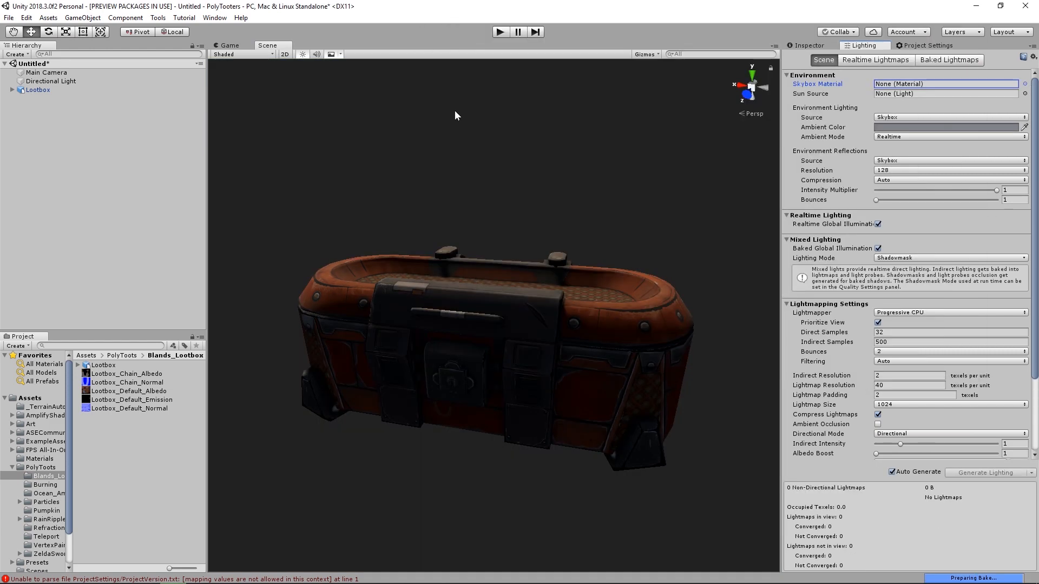
- Set the scene's ambient color to white (FFFFFF) and close the color picker
{"action": "left_click", "coordinate": [892, 128]}
{"action": "left_click_drag", "start_coordinate": [651, 235], "coordinate": [615, 207]}
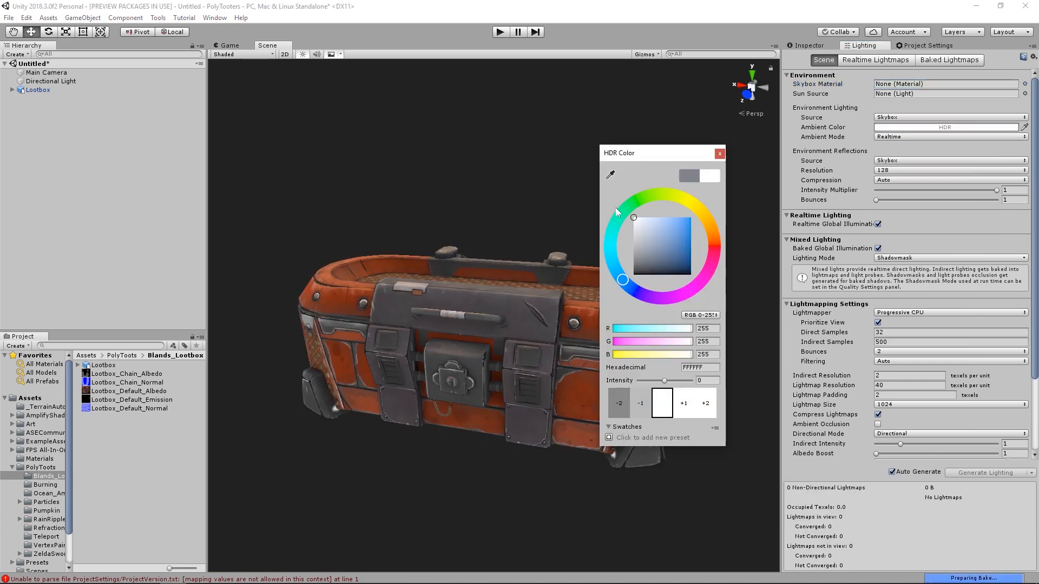
{"action": "left_click", "coordinate": [719, 153]}
- Set Normals to Calculate in the Lootbox model's import settings and apply the change
{"action": "left_click_drag", "start_coordinate": [601, 255], "coordinate": [568, 362], "text": "alt"}
{"action": "scroll", "coordinate": [550, 363], "scroll_direction": "up", "scroll_amount": 5}
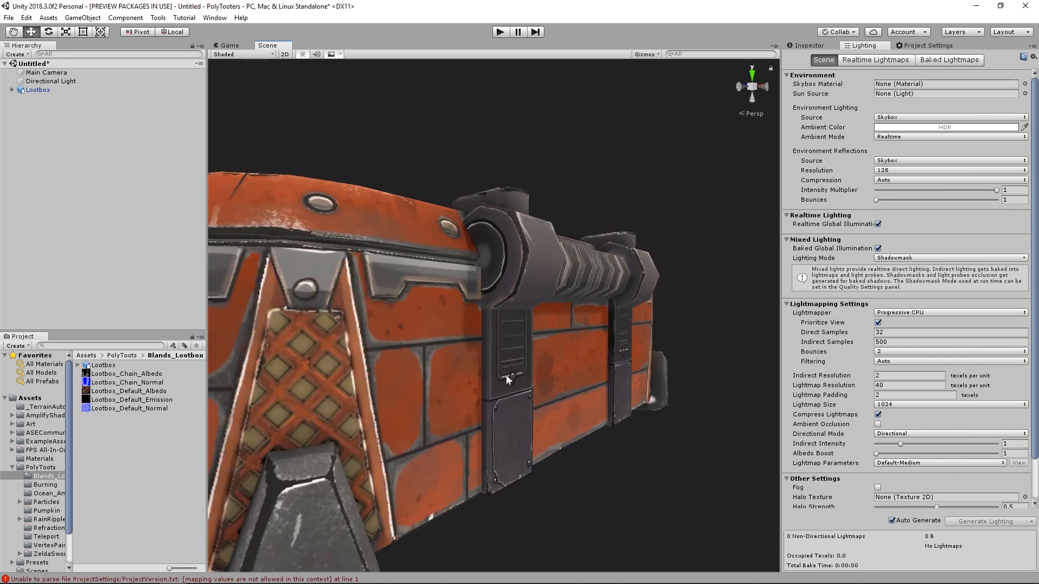
{"action": "left_click", "coordinate": [103, 365]}
{"action": "left_click", "coordinate": [817, 46]}
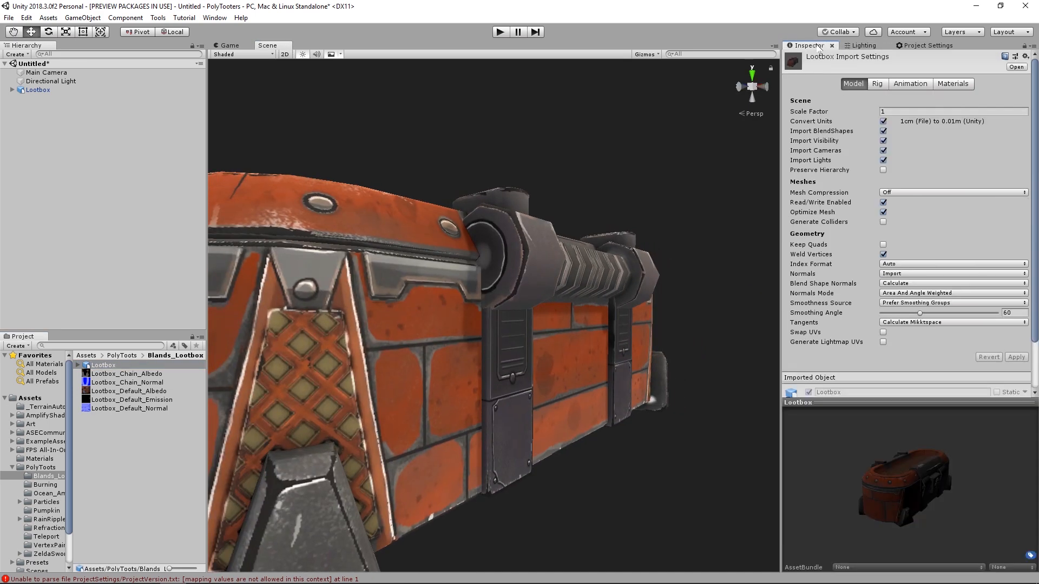
{"action": "left_click", "coordinate": [902, 275]}
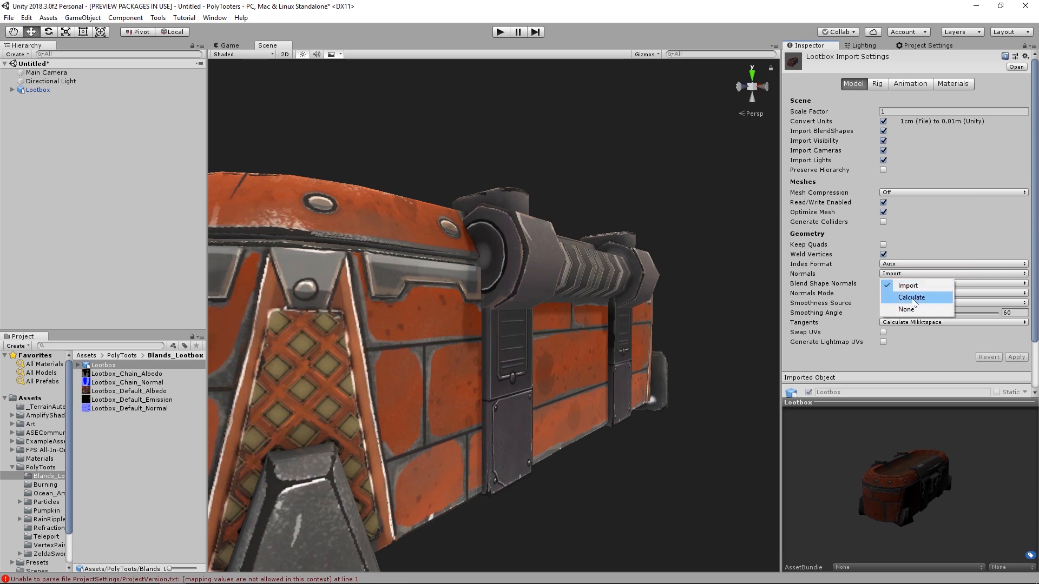
{"action": "left_click", "coordinate": [913, 300]}
{"action": "left_click", "coordinate": [1017, 357]}
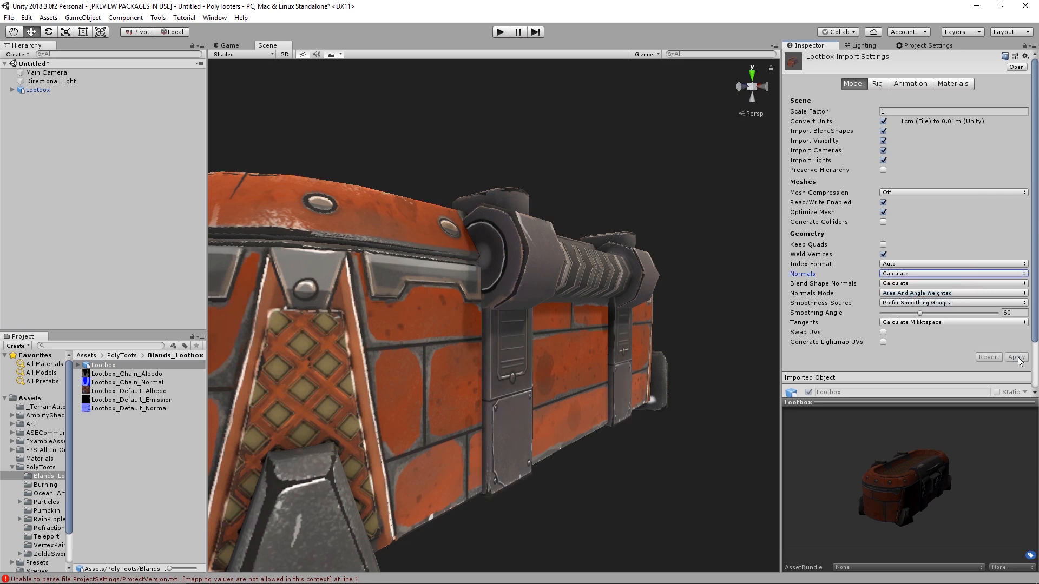
- Rotate the Lid object to -120 on X to test how the loot box opens
{"action": "left_click_drag", "start_coordinate": [589, 378], "coordinate": [511, 355], "text": "alt"}
{"action": "left_click_drag", "start_coordinate": [404, 337], "coordinate": [619, 367], "text": "alt"}
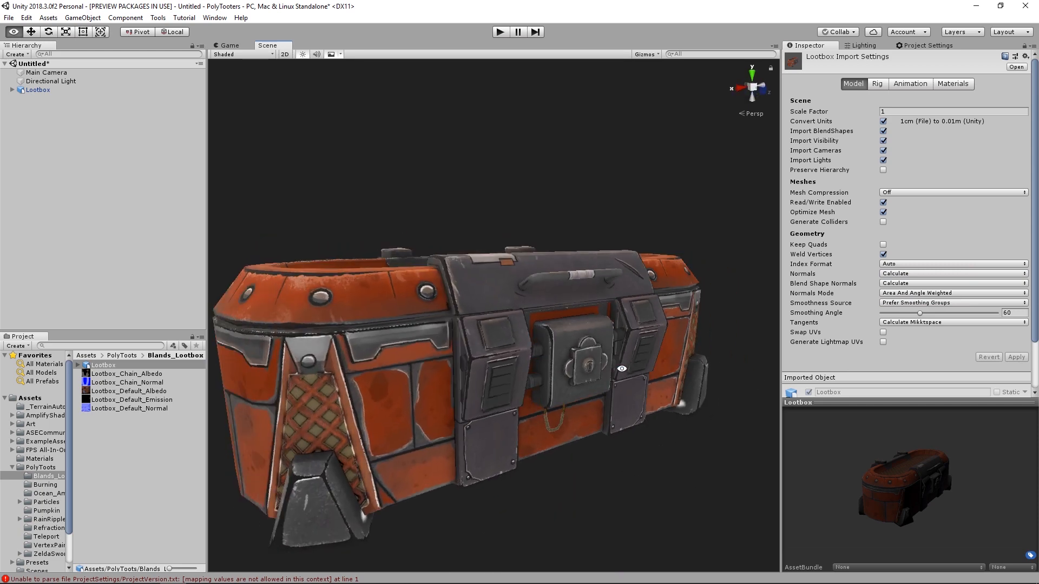
{"action": "right_click_drag", "start_coordinate": [619, 366], "coordinate": [483, 347], "text": "alt"}
{"action": "left_click_drag", "start_coordinate": [483, 348], "coordinate": [488, 373], "text": "alt"}
{"action": "right_click_drag", "start_coordinate": [488, 372], "coordinate": [542, 372], "text": "alt"}
{"action": "left_click", "coordinate": [45, 117]}
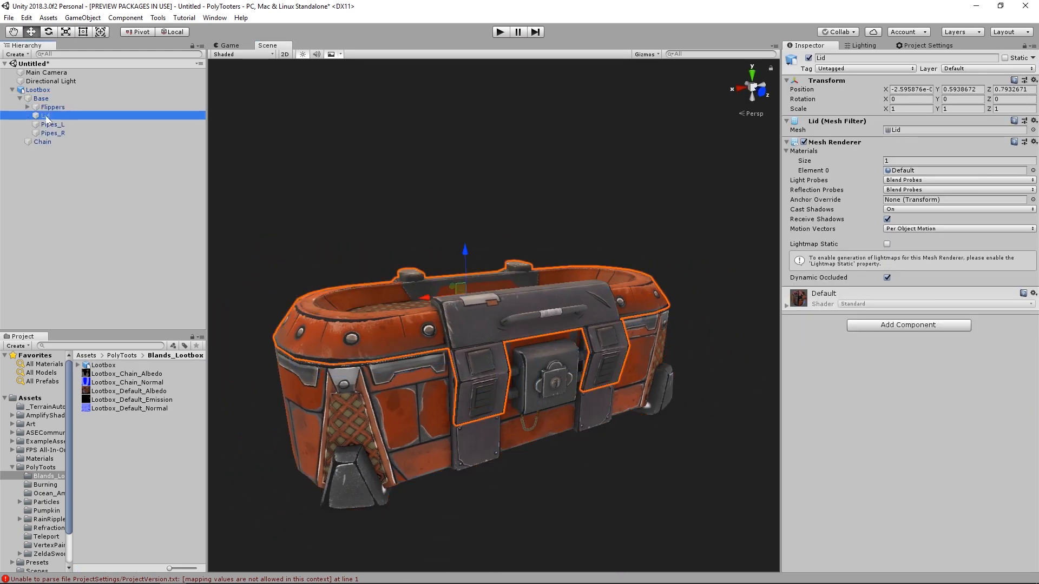
{"action": "left_click_drag", "start_coordinate": [427, 303], "coordinate": [286, 222], "text": "alt"}
{"action": "key", "text": "e"}
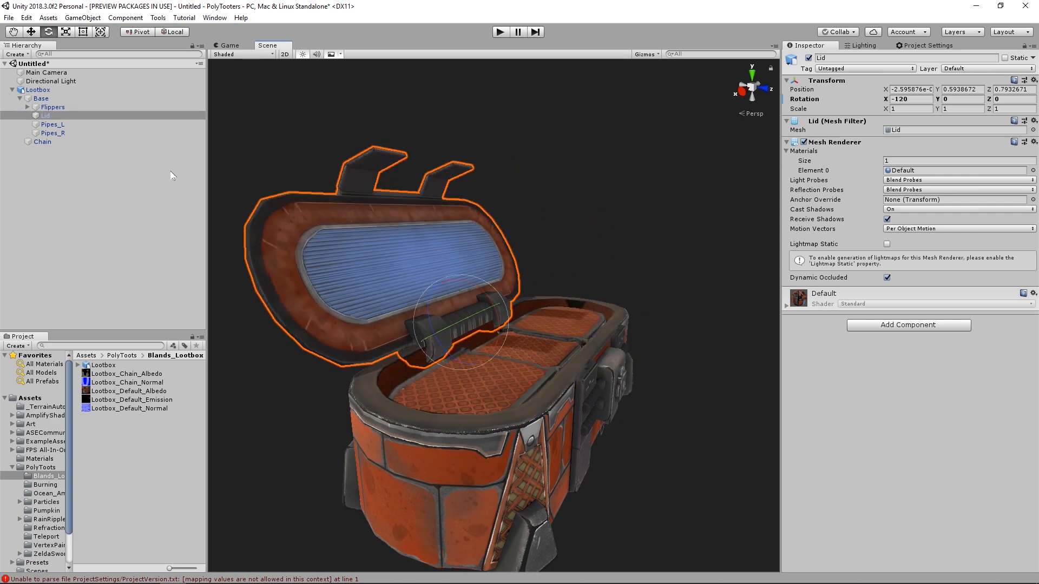
- Raise the Flippers object out of the base to test its movement
{"action": "left_click", "coordinate": [61, 107]}
{"action": "left_click_drag", "start_coordinate": [584, 350], "coordinate": [518, 317], "text": "alt"}
{"action": "key", "text": "w"}
- Rotate FlipperHinge_L outward and its child Flipper_L open to test the linked hinge
{"action": "left_click", "coordinate": [28, 107]}
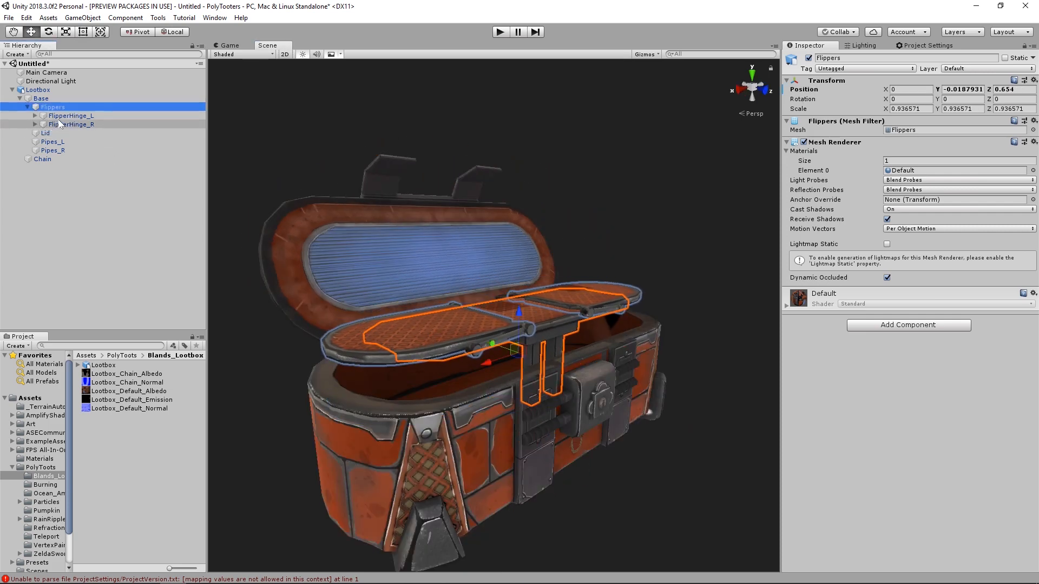
{"action": "left_click", "coordinate": [36, 116]}
{"action": "left_click", "coordinate": [67, 115]}
{"action": "key", "text": "e"}
{"action": "left_click_drag", "start_coordinate": [329, 279], "coordinate": [430, 334], "text": "alt"}
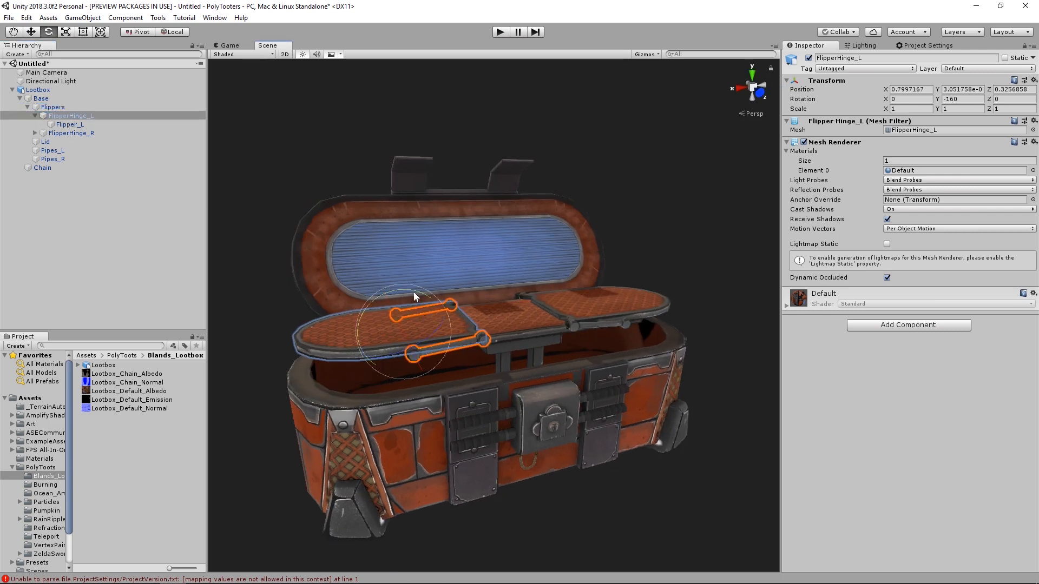
{"action": "left_click_drag", "start_coordinate": [413, 296], "coordinate": [237, 281]}
{"action": "left_click", "coordinate": [68, 124]}
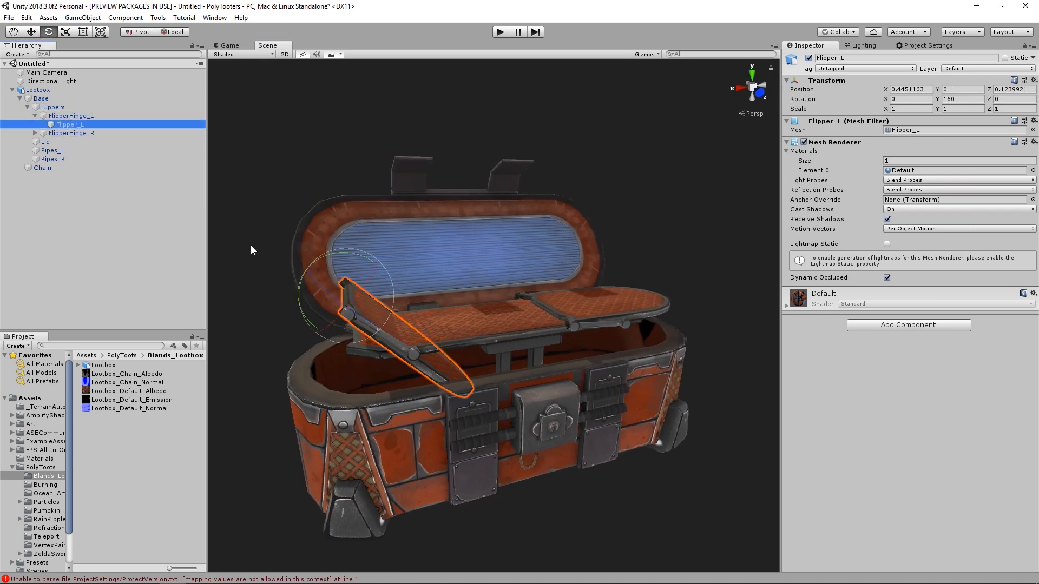
{"action": "left_click_drag", "start_coordinate": [349, 257], "coordinate": [637, 252]}
- Undo the test rotations and movement of the lid, flippers and hinge, and clear the selection
{"action": "key", "text": "ctrl+z"}
{"action": "key", "text": "ctrl+z"}
{"action": "key", "text": "ctrl+z"}
{"action": "key", "text": "ctrl+z"}
{"action": "key", "text": "ctrl+z"}
{"action": "key", "text": "ctrl+z"}
{"action": "scroll", "coordinate": [637, 252], "scroll_direction": "down", "scroll_amount": 3}
{"action": "left_click", "coordinate": [99, 178]}
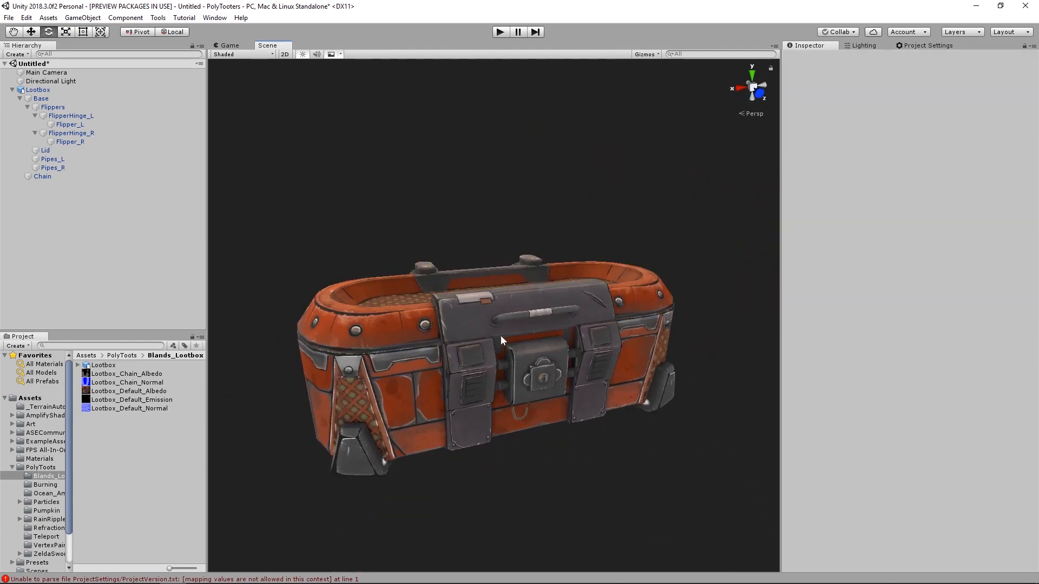
- Create an Amplify surface shader in the Blands_Lootbox folder and set its shader name to PolyToots/Misc/Lootbox
{"action": "left_click_drag", "start_coordinate": [561, 337], "coordinate": [541, 346], "text": "alt"}
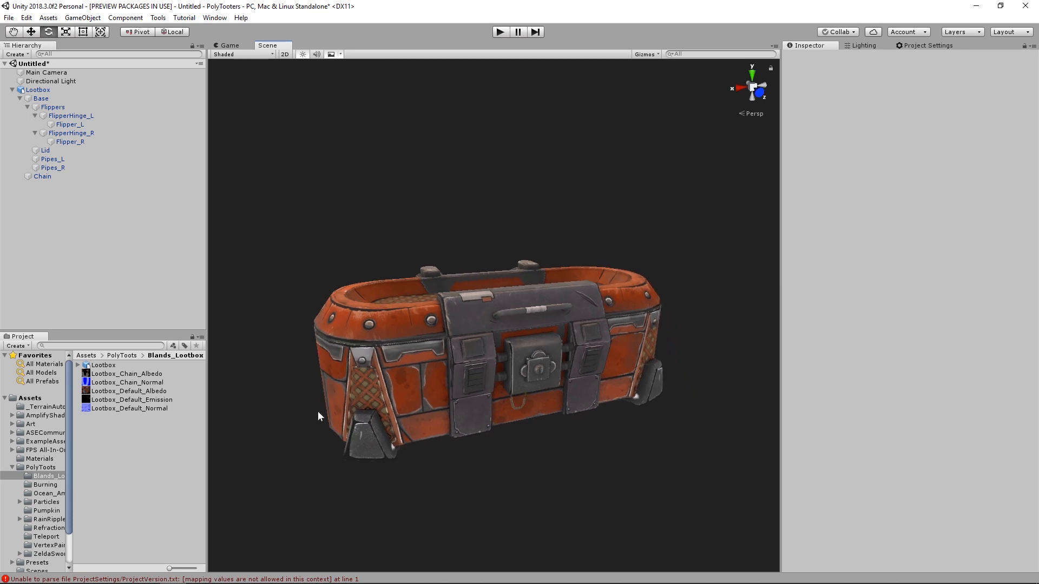
{"action": "right_click", "coordinate": [118, 441]}
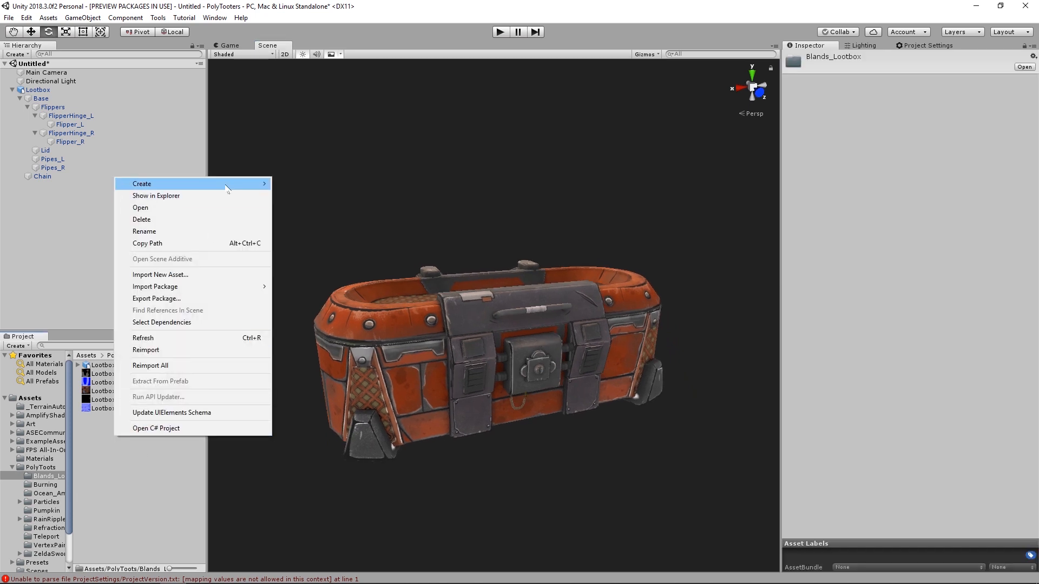
{"action": "mouse_move", "coordinate": [226, 188]}
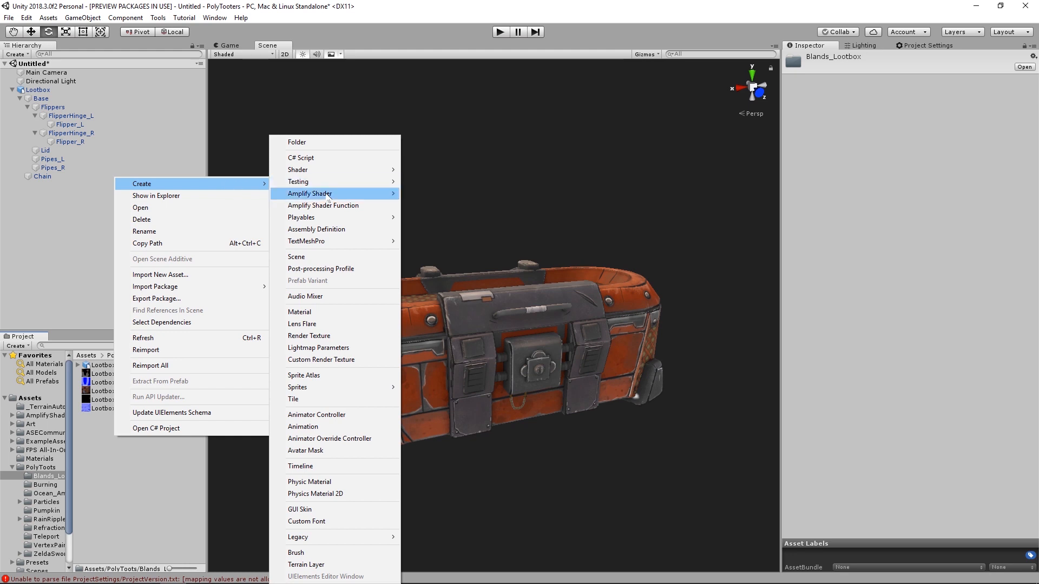
{"action": "mouse_move", "coordinate": [394, 200]}
{"action": "left_click", "coordinate": [437, 194]}
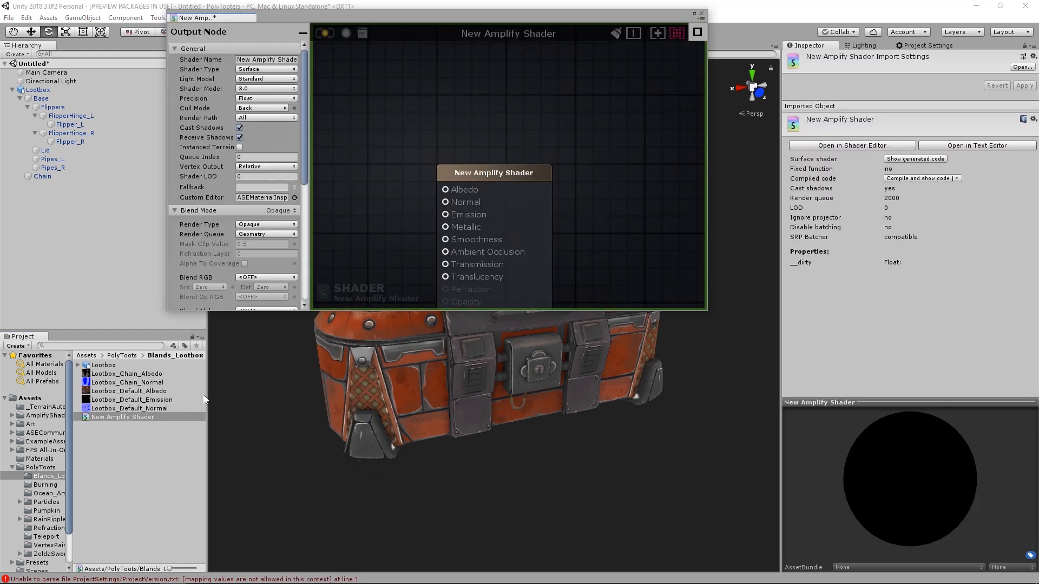
{"action": "left_click", "coordinate": [260, 59]}
{"action": "type", "text": "PolyToots/"}
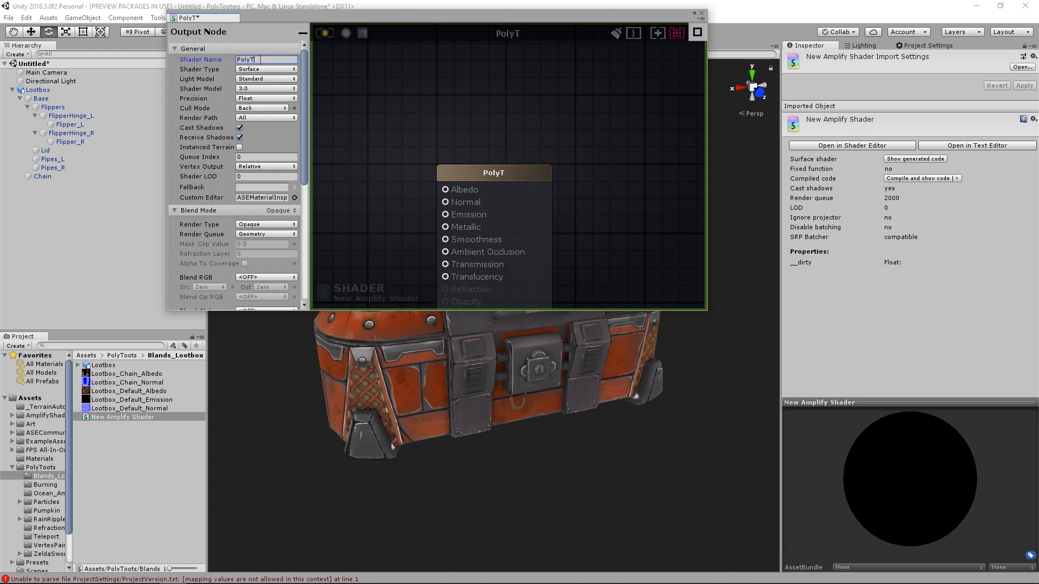
{"action": "type", "text": "Misc/Lootbox"}
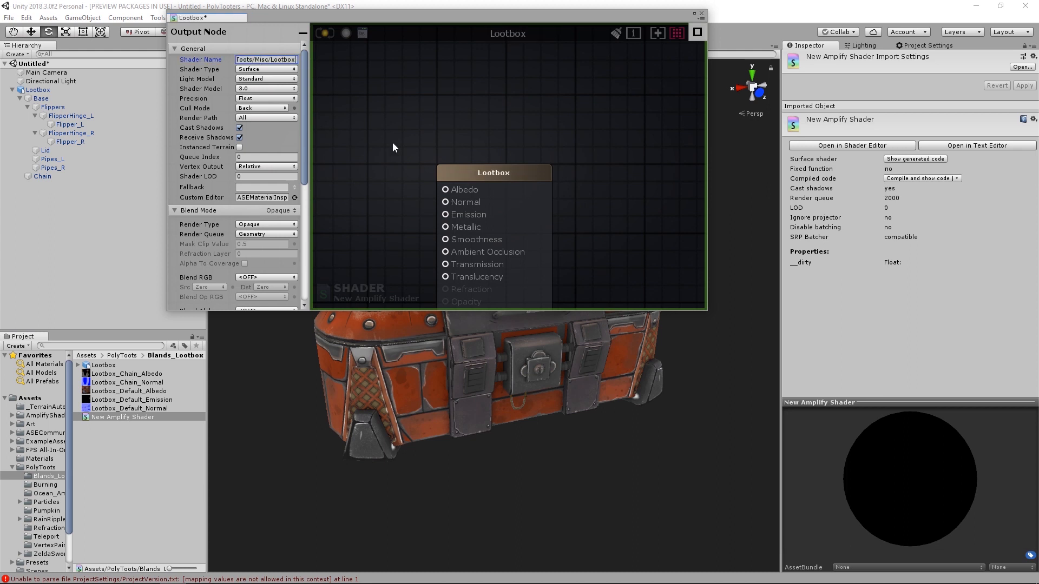
- Add two Texture Sample nodes to the shader graph and arrange them beside the output node
{"action": "key", "text": "t"}
{"action": "left_click", "coordinate": [441, 118]}
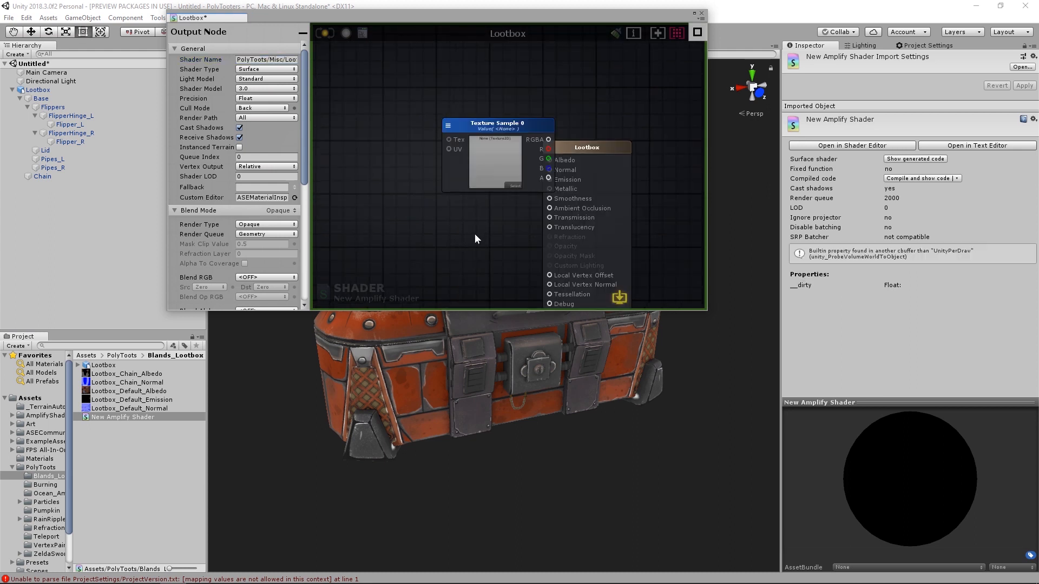
{"action": "left_click", "coordinate": [475, 239]}
{"action": "left_click_drag", "start_coordinate": [486, 123], "coordinate": [432, 85]}
{"action": "left_click_drag", "start_coordinate": [517, 237], "coordinate": [445, 185]}
- Rename the upper texture sample Diffuse and the lower one Normal
{"action": "left_click", "coordinate": [440, 95]}
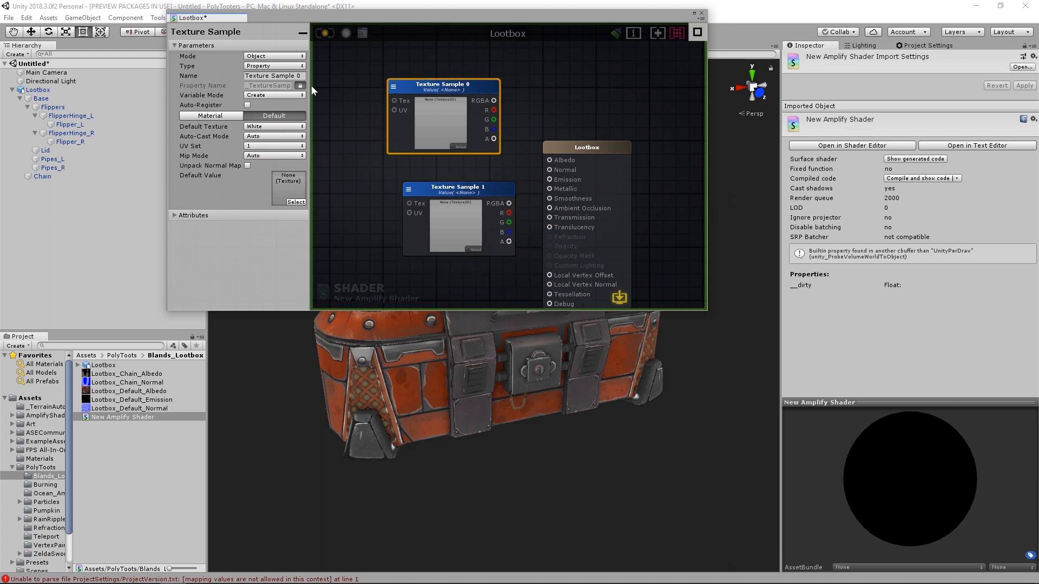
{"action": "left_click", "coordinate": [274, 76]}
{"action": "type", "text": "Diffuse"}
{"action": "left_click", "coordinate": [441, 191]}
{"action": "left_click", "coordinate": [272, 76]}
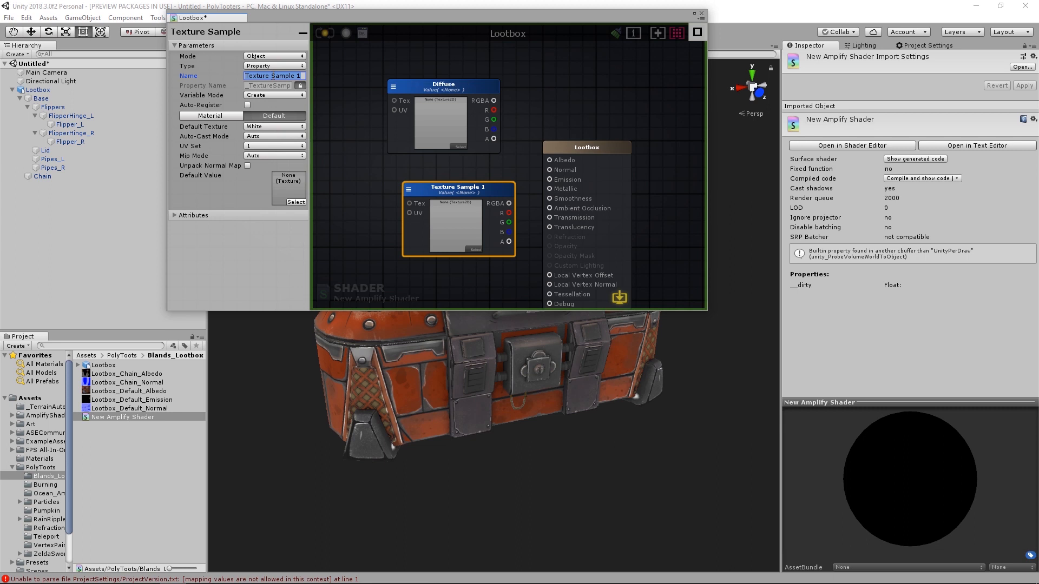
{"action": "type", "text": "Normal"}
- Connect Diffuse to Albedo, then enable Unpack Normal Map on the Normal sample and connect it to the Normal input
{"action": "left_click_drag", "start_coordinate": [494, 101], "coordinate": [549, 159]}
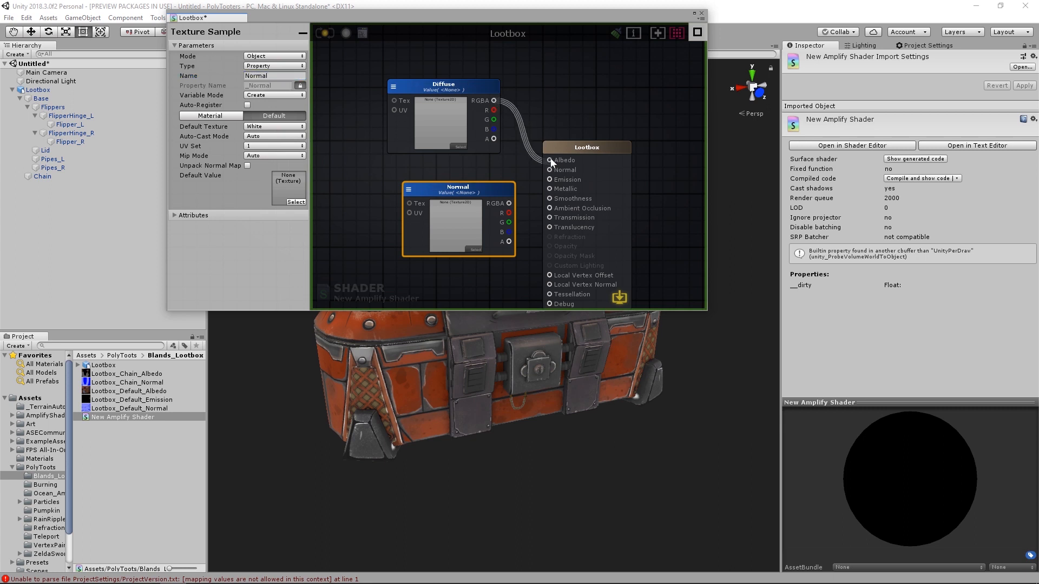
{"action": "left_click", "coordinate": [247, 166]}
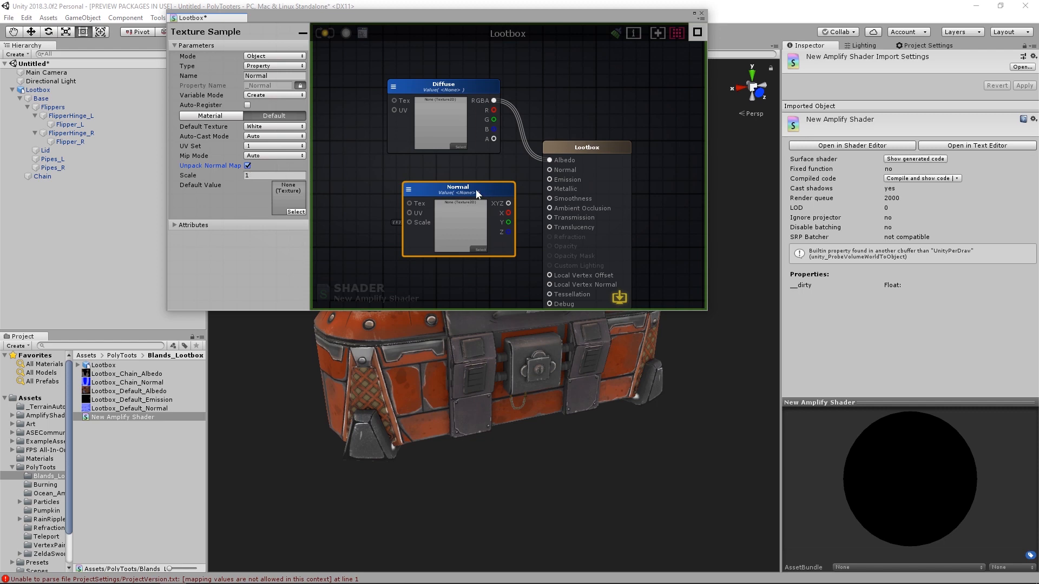
{"action": "left_click_drag", "start_coordinate": [477, 192], "coordinate": [552, 171]}
{"action": "left_click_drag", "start_coordinate": [463, 193], "coordinate": [459, 177]}
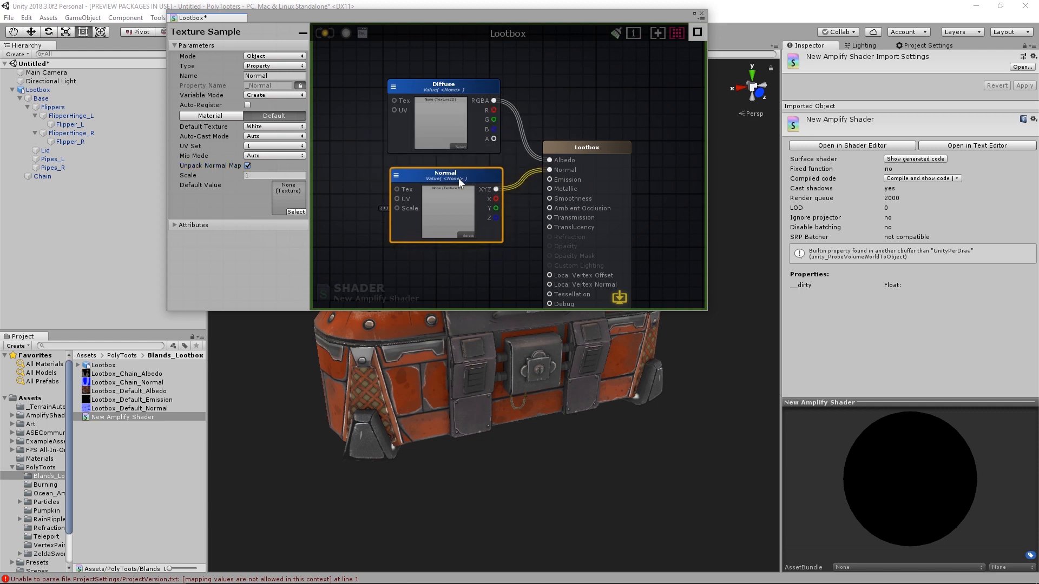
- Move the Diffuse and Normal sample nodes upward together to free space beside the output node
{"action": "left_click", "coordinate": [512, 262]}
{"action": "scroll", "coordinate": [511, 262], "scroll_direction": "down", "scroll_amount": 2}
{"action": "middle_click_drag", "start_coordinate": [512, 262], "coordinate": [528, 215]}
{"action": "left_click_drag", "start_coordinate": [390, 74], "coordinate": [476, 162]}
{"action": "left_click_drag", "start_coordinate": [476, 147], "coordinate": [472, 133]}
{"action": "middle_click_drag", "start_coordinate": [481, 130], "coordinate": [506, 207]}
{"action": "left_click_drag", "start_coordinate": [506, 114], "coordinate": [493, 84]}
{"action": "middle_click_drag", "start_coordinate": [513, 255], "coordinate": [495, 195]}
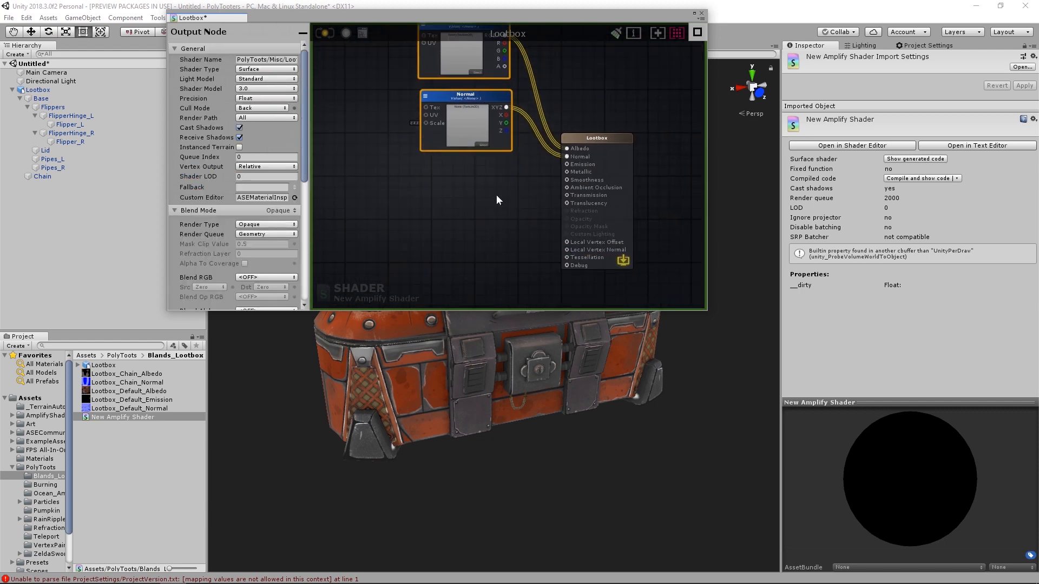
{"action": "left_click", "coordinate": [496, 195]}
{"action": "scroll", "coordinate": [503, 157], "scroll_direction": "up", "scroll_amount": 2}
{"action": "mouse_move", "coordinate": [509, 89]}
{"action": "middle_mouse_down"}
{"action": "mouse_move", "coordinate": [505, 168]}
{"action": "mouse_move", "coordinate": [512, 85]}
{"action": "middle_mouse_up"}
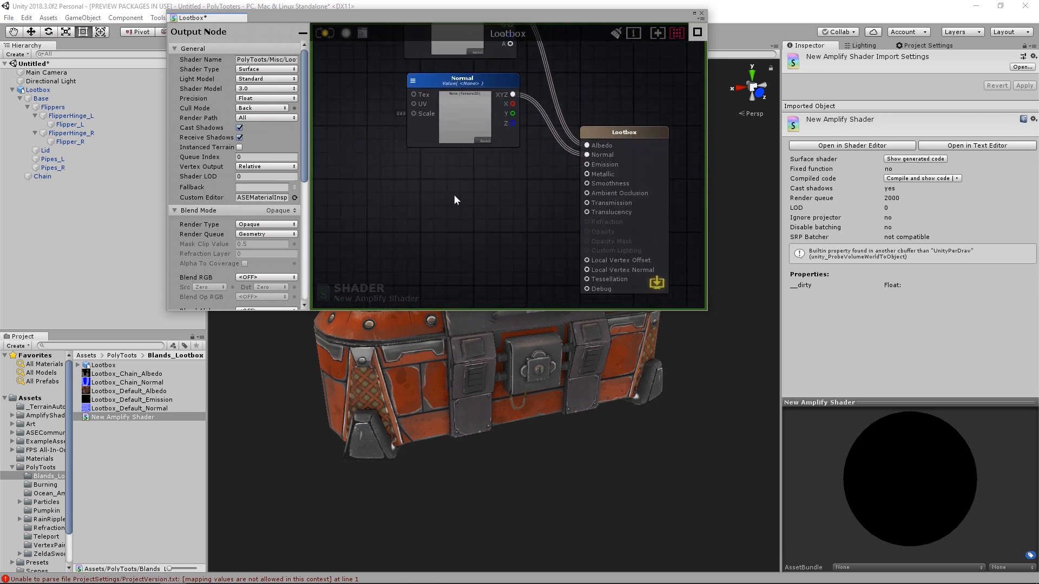
- Add a Texture Sample node below Normal, name it Emission and connect its RGBA output to the Emission input
{"action": "key", "text": "t"}
{"action": "left_click", "coordinate": [451, 193]}
{"action": "left_click_drag", "start_coordinate": [495, 203], "coordinate": [453, 175]}
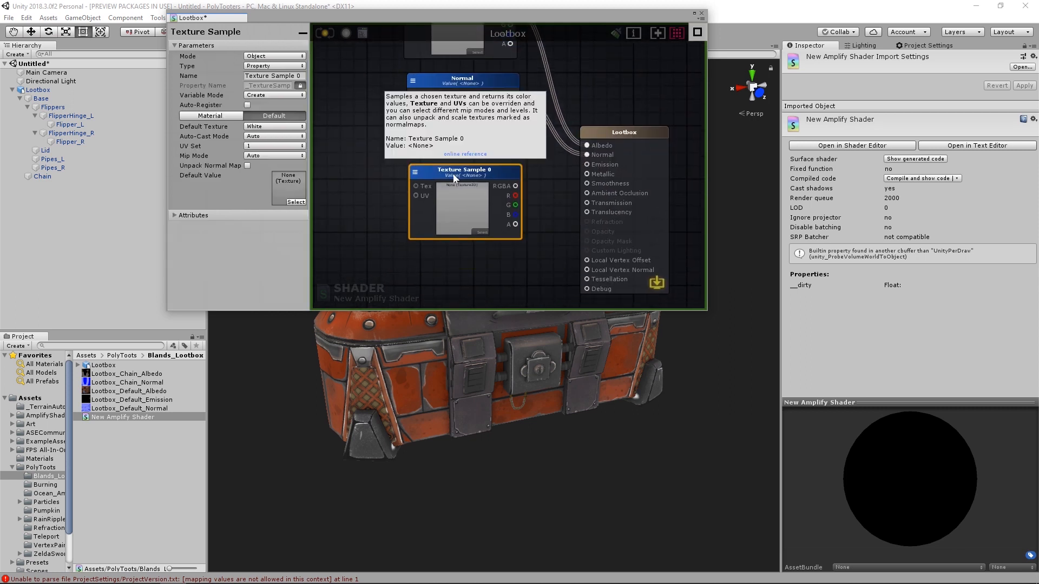
{"action": "left_click", "coordinate": [271, 75]}
{"action": "type", "text": "Emission"}
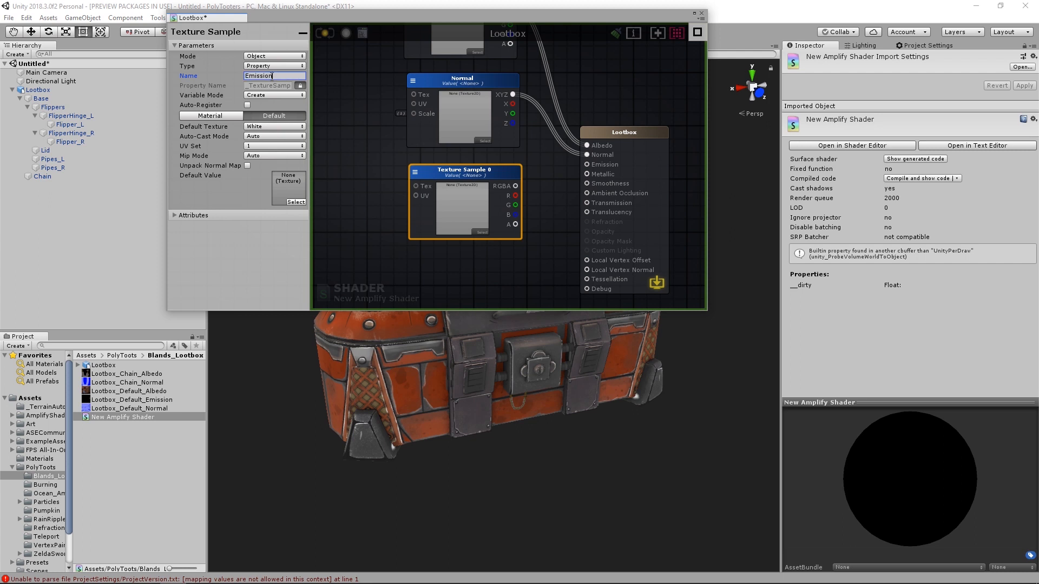
{"action": "key", "text": "Tab"}
{"action": "left_click_drag", "start_coordinate": [516, 185], "coordinate": [586, 164]}
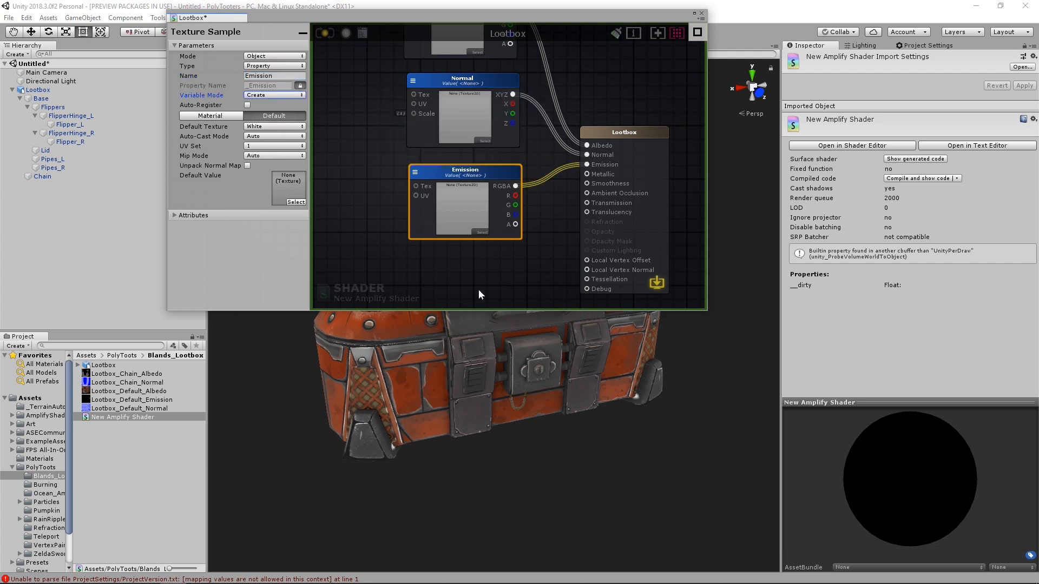
- Add a Float node below the Emission sample and name it Metallic
{"action": "left_click", "coordinate": [476, 289]}
{"action": "middle_click_drag", "start_coordinate": [440, 262], "coordinate": [454, 184]}
{"action": "key", "text": "1"}
{"action": "left_click", "coordinate": [453, 182]}
{"action": "left_click", "coordinate": [266, 66]}
{"action": "type", "text": "Metallic"}
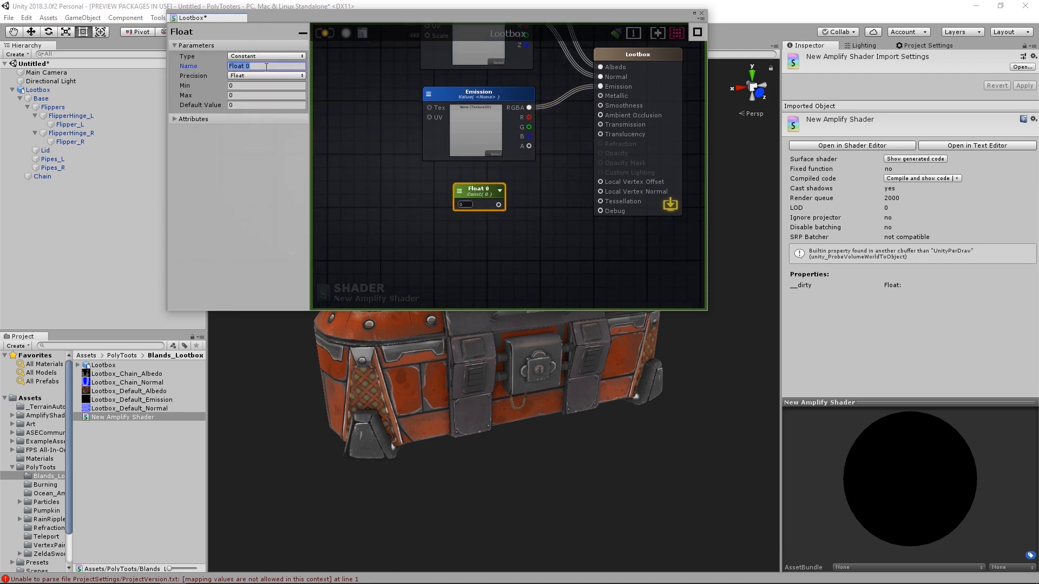
- Set the Metallic float's maximum to 1 and its default value to 0
{"action": "left_click", "coordinate": [246, 104]}
{"action": "type", "text": "1"}
{"action": "left_click_drag", "start_coordinate": [479, 191], "coordinate": [469, 186]}
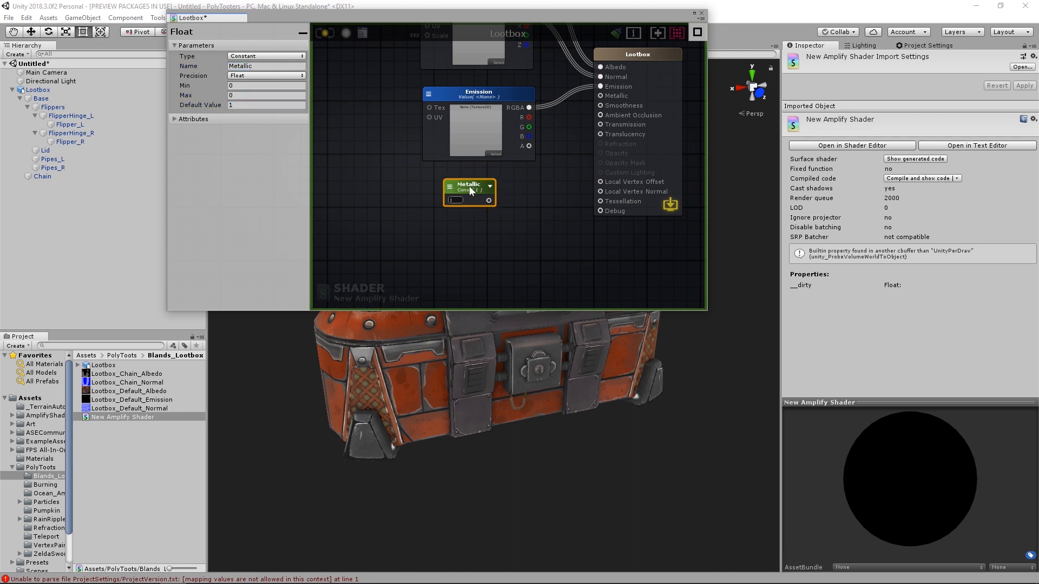
{"action": "left_click", "coordinate": [243, 96]}
{"action": "type", "text": "1"}
{"action": "key", "text": "Tab"}
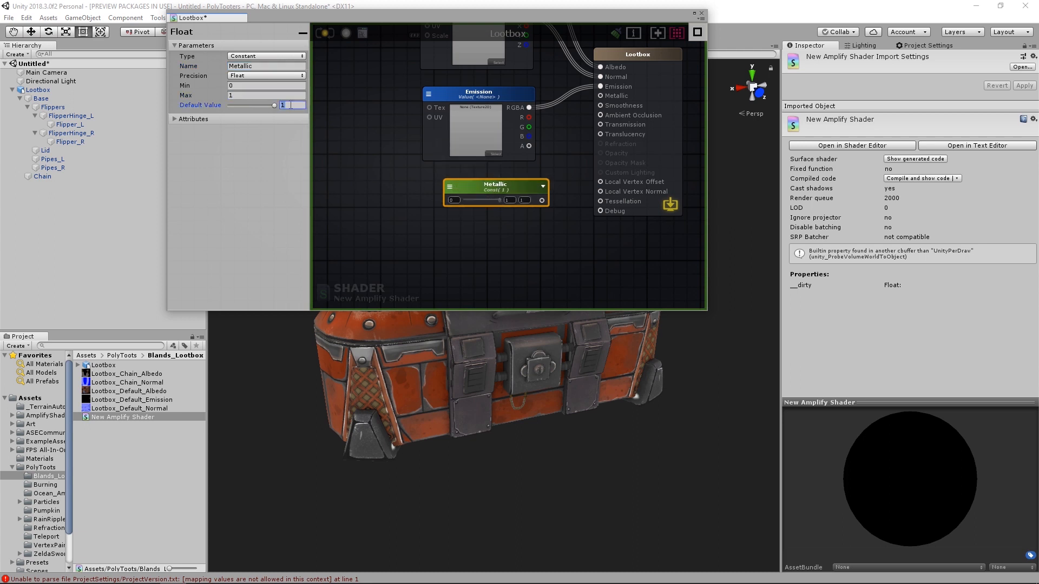
{"action": "type", "text": "0"}
{"action": "left_click", "coordinate": [416, 176]}
- Duplicate the Metallic float below itself, change the copy's type to Property and name it Smoothness
{"action": "left_click_drag", "start_coordinate": [479, 184], "coordinate": [497, 215]}
{"action": "key", "text": "ctrl+d"}
{"action": "left_click", "coordinate": [265, 57]}
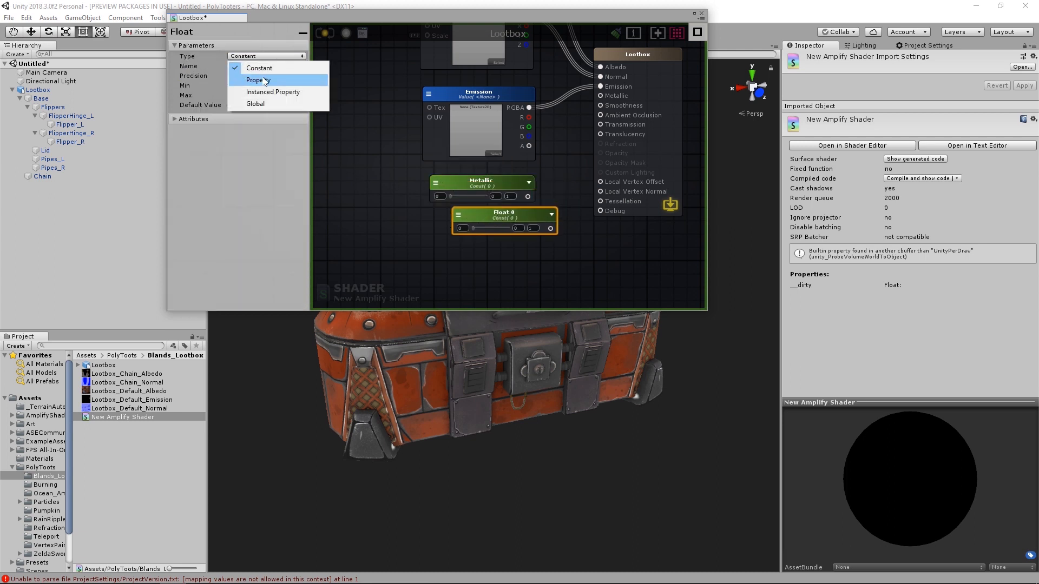
{"action": "left_click", "coordinate": [265, 81]}
{"action": "left_click", "coordinate": [262, 66]}
{"action": "type", "text": "Smoothness"}
- Change the Metallic float to a property and connect the Metallic and Smoothness floats to their matching output inputs
{"action": "left_click", "coordinate": [456, 185]}
{"action": "left_click", "coordinate": [436, 183]}
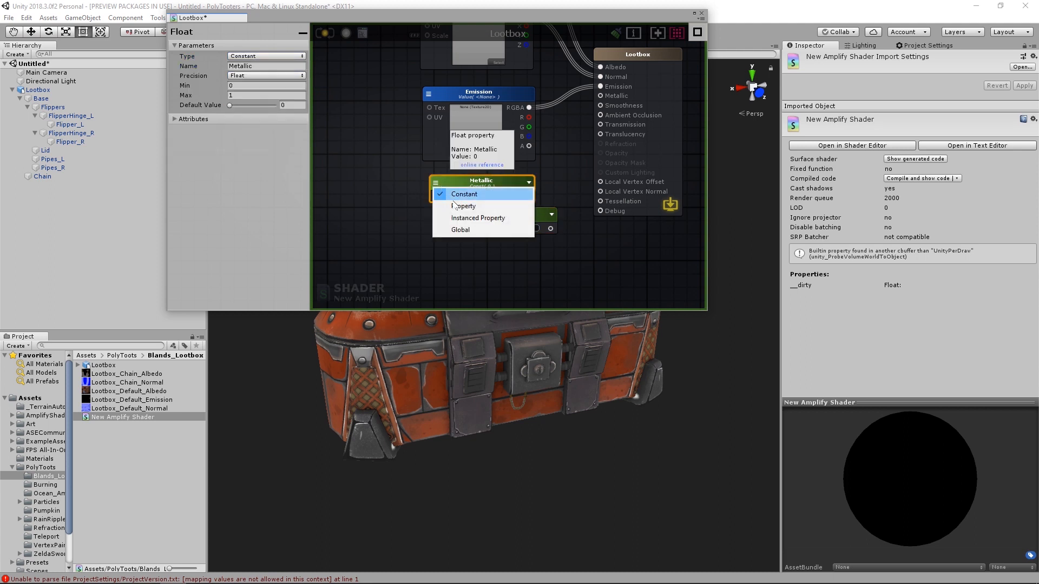
{"action": "left_click", "coordinate": [457, 206]}
{"action": "left_click_drag", "start_coordinate": [522, 191], "coordinate": [599, 96]}
{"action": "left_click_drag", "start_coordinate": [550, 228], "coordinate": [600, 106]}
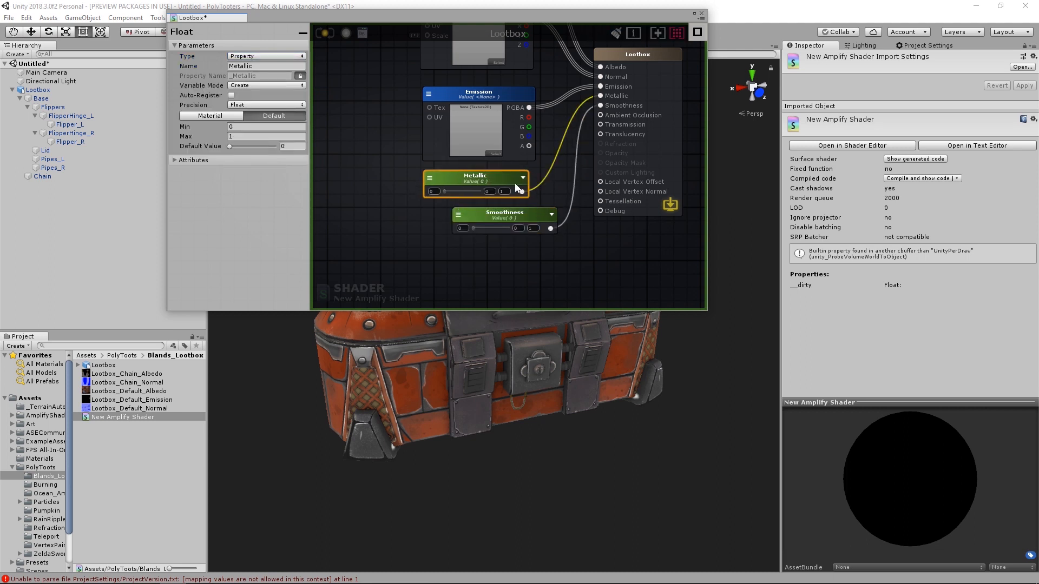
- Align the Smoothness float beneath Metallic and set its default value to 0.5
{"action": "left_click_drag", "start_coordinate": [503, 213], "coordinate": [484, 215]}
{"action": "left_click", "coordinate": [292, 146]}
{"action": "type", "text": "0.5"}
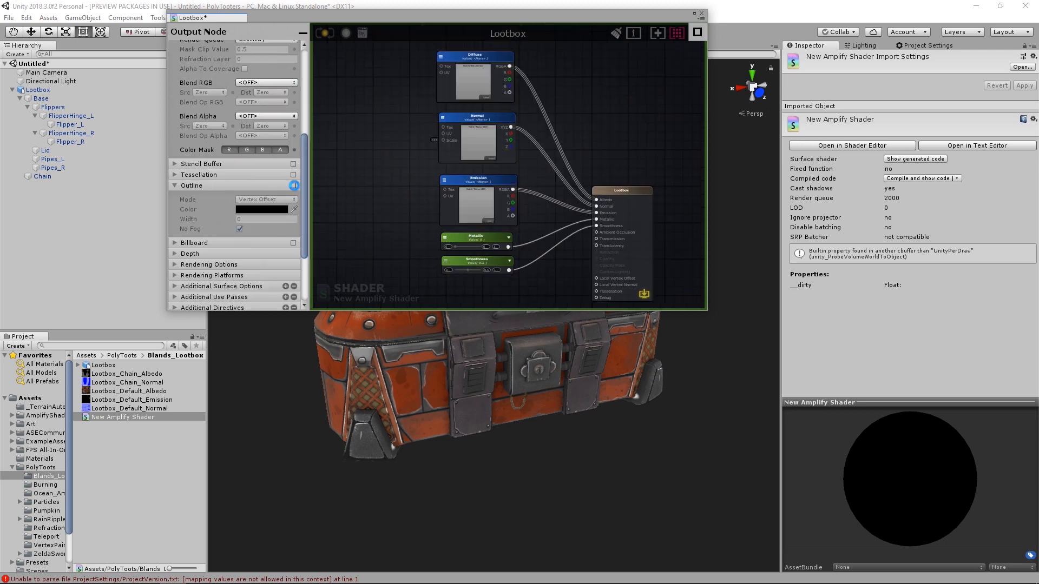
- Enable the shader's outline with a width of 0.03 and save the shader
{"action": "left_click", "coordinate": [293, 185]}
{"action": "left_click", "coordinate": [258, 219]}
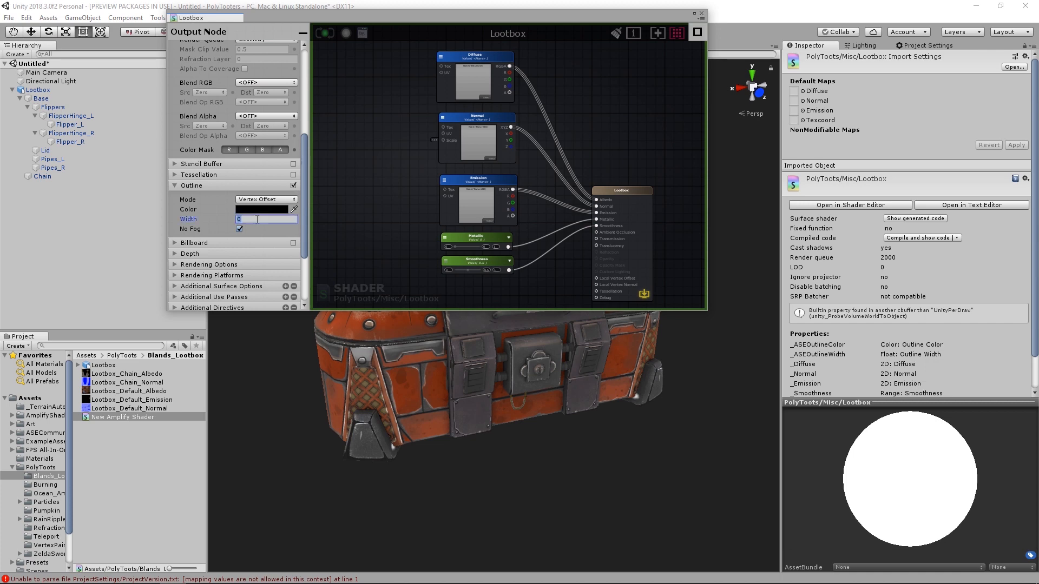
{"action": "type", "text": ".03"}
{"action": "key", "text": "Tab"}
{"action": "left_click", "coordinate": [324, 33]}
{"action": "left_click_drag", "start_coordinate": [544, 20], "coordinate": [549, 34]}
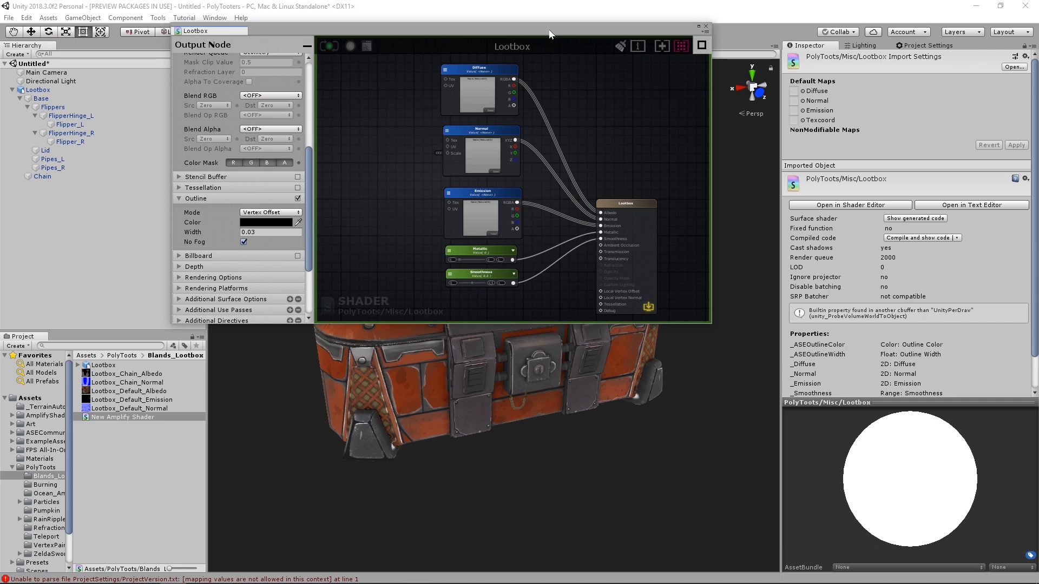
- Rename the New Amplify Shader asset as Lootbox
{"action": "left_click", "coordinate": [481, 195]}
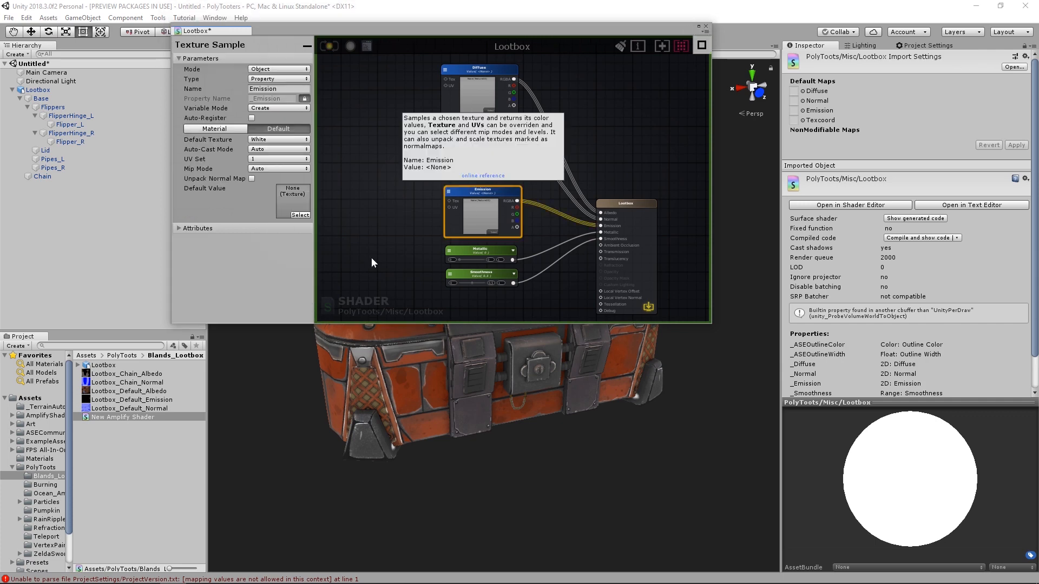
{"action": "left_click", "coordinate": [111, 417]}
{"action": "type", "text": "L"}
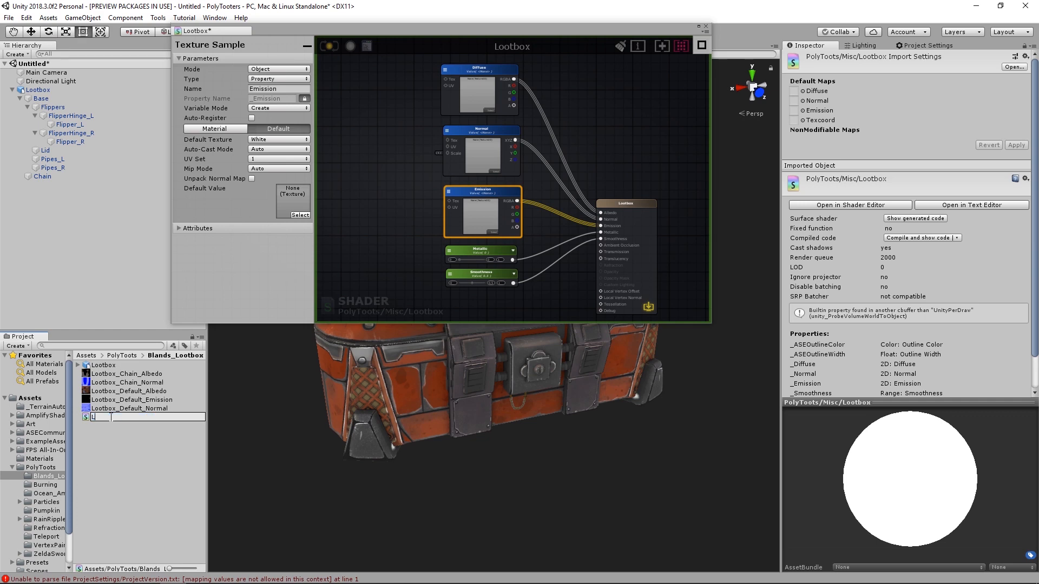
{"action": "type", "text": "ootbox"}
{"action": "key", "text": "Return"}
- Create a new material from the Lootbox shader asset
{"action": "right_click", "coordinate": [108, 379]}
{"action": "mouse_move", "coordinate": [208, 124]}
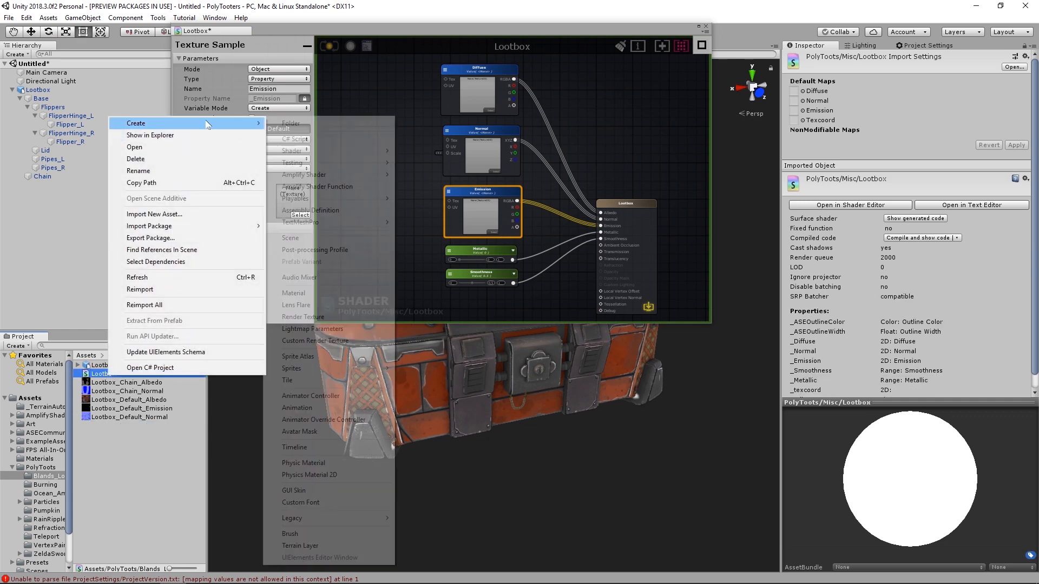
{"action": "left_click", "coordinate": [306, 292]}
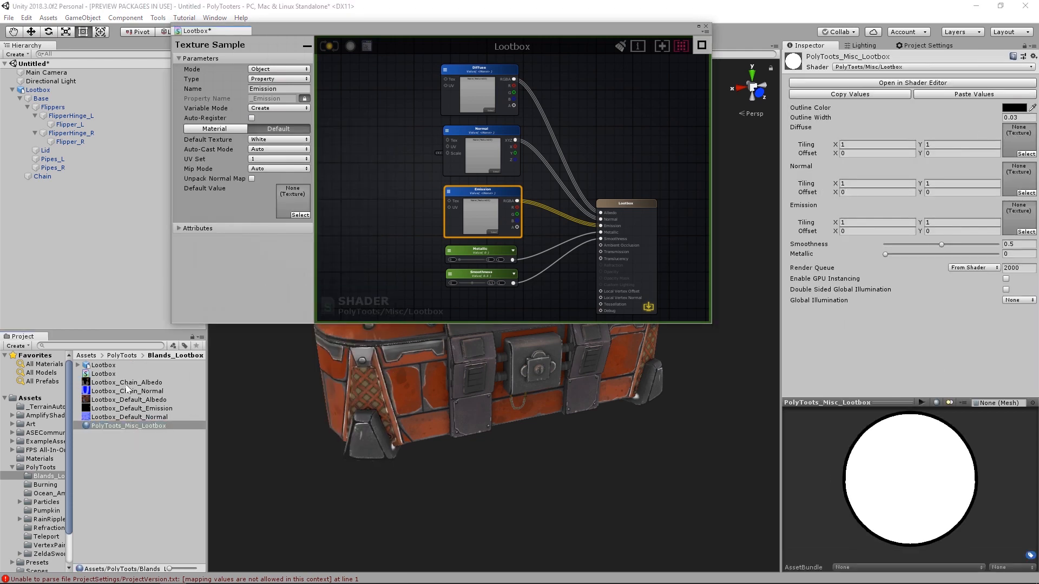
- Assign Lootbox_Default_Albedo, Lootbox_Default_Normal and Lootbox_Default_Emission to the material's Diffuse, Normal and Emission slots
{"action": "left_click_drag", "start_coordinate": [123, 402], "coordinate": [1017, 141]}
{"action": "left_click_drag", "start_coordinate": [135, 417], "coordinate": [1006, 181]}
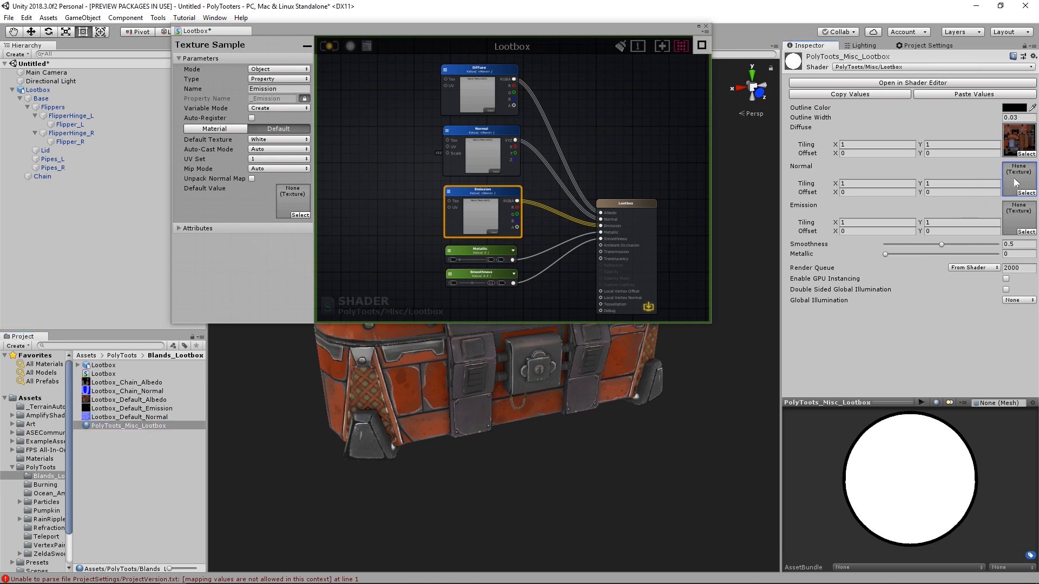
{"action": "left_click_drag", "start_coordinate": [137, 408], "coordinate": [1017, 227]}
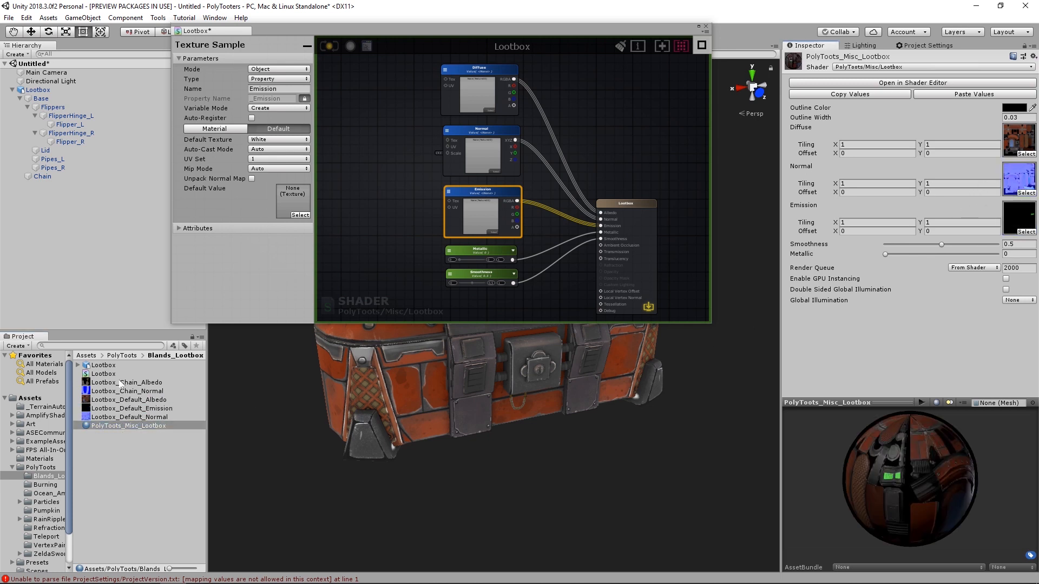
- Apply the PolyToots_Misc_Lootbox material to Base and all of its child parts, leaving out the Chain
{"action": "left_click", "coordinate": [29, 108]}
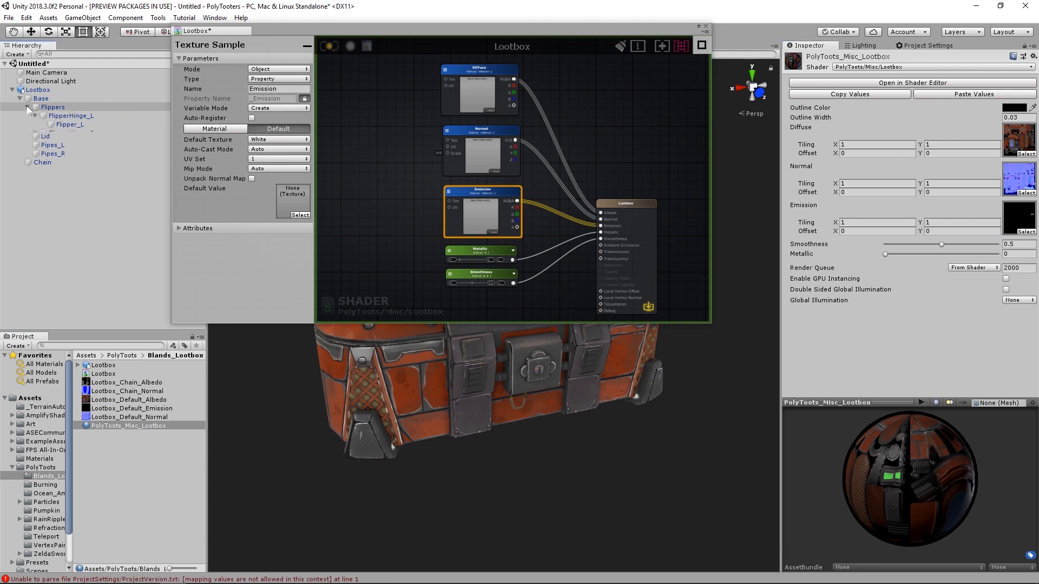
{"action": "left_click", "coordinate": [28, 107]}
{"action": "left_click", "coordinate": [46, 176]}
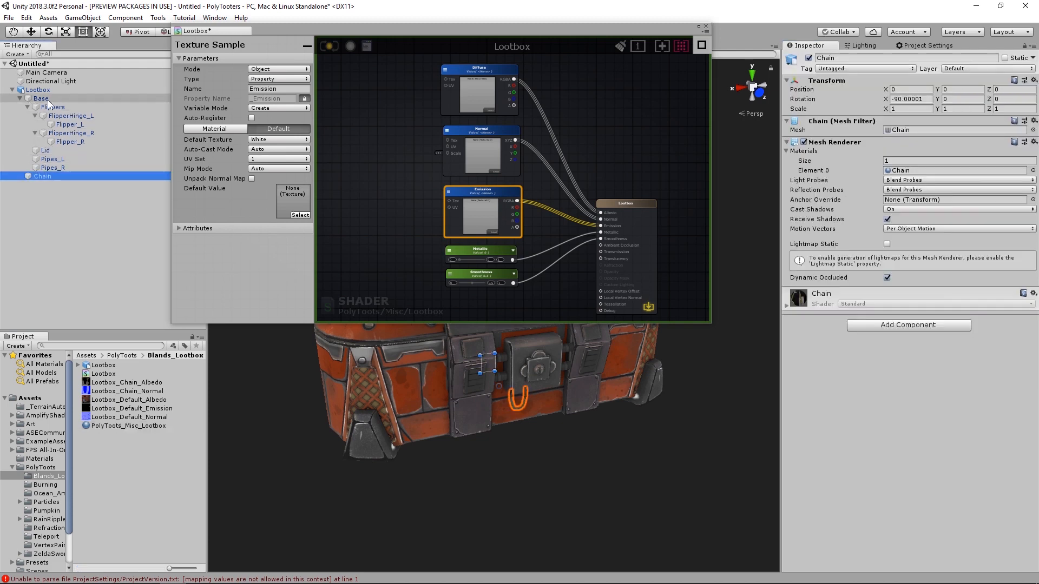
{"action": "left_click", "coordinate": [44, 99], "text": "shift"}
{"action": "left_click", "coordinate": [47, 178], "text": "ctrl"}
{"action": "middle_click_drag", "start_coordinate": [389, 363], "coordinate": [387, 389]}
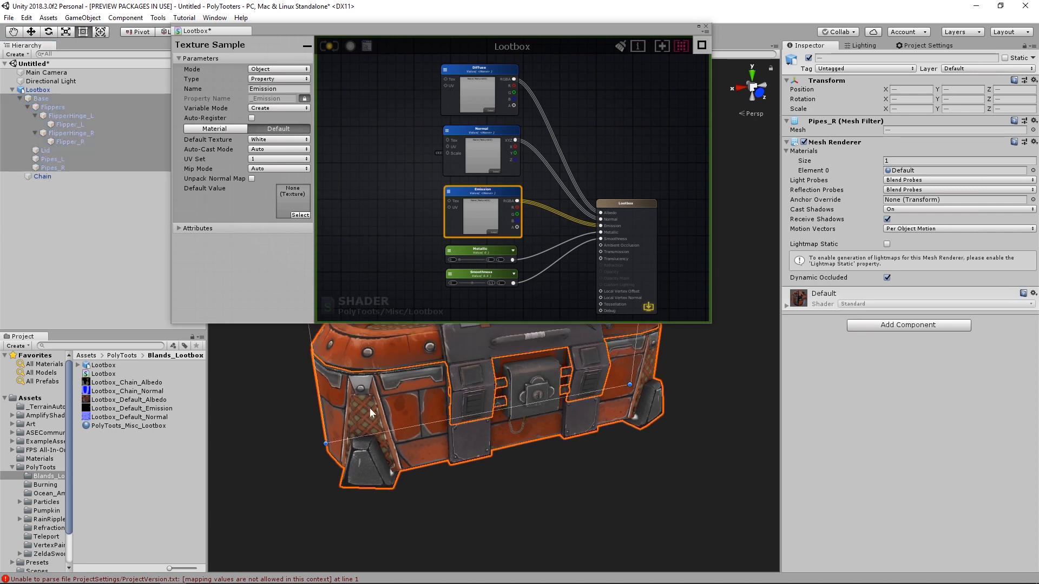
{"action": "left_click_drag", "start_coordinate": [424, 401], "coordinate": [910, 171]}
{"action": "left_click", "coordinate": [623, 495]}
{"action": "mouse_move", "coordinate": [554, 419]}
{"action": "left_mouse_down", "text": "alt"}
{"action": "mouse_move", "coordinate": [568, 459]}
{"action": "mouse_move", "coordinate": [548, 422]}
{"action": "left_mouse_up", "text": "alt"}
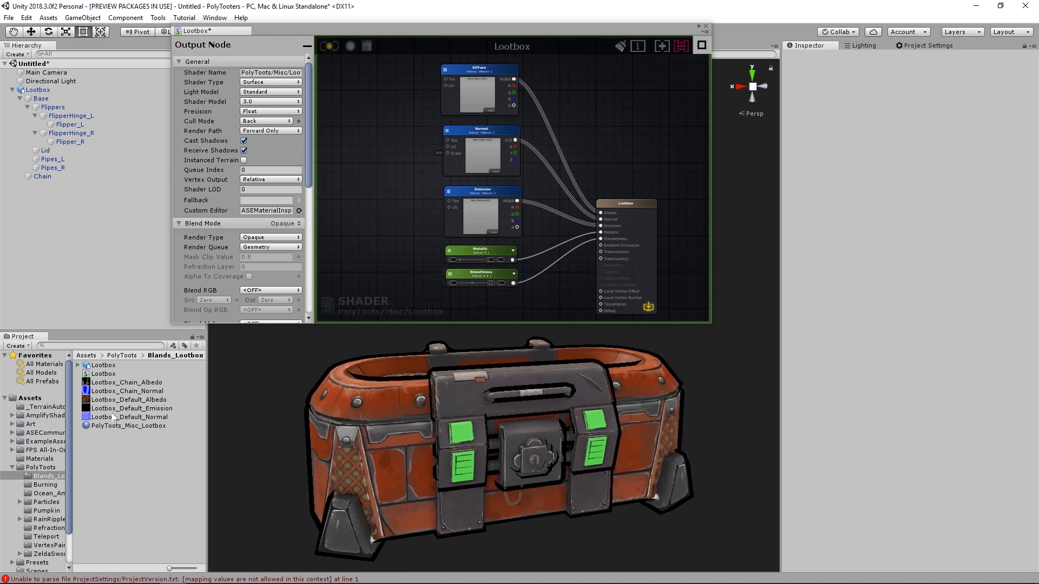
- Reduce the PolyToots_Misc_Lootbox material's Outline Width to 0.014
{"action": "left_click", "coordinate": [121, 427]}
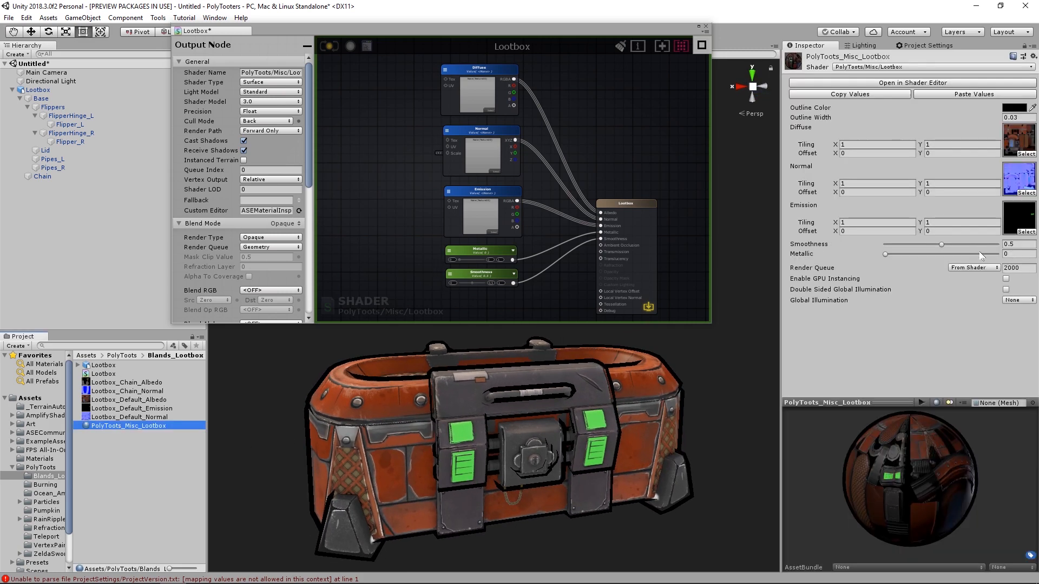
{"action": "left_click_drag", "start_coordinate": [991, 116], "coordinate": [986, 123], "text": "alt"}
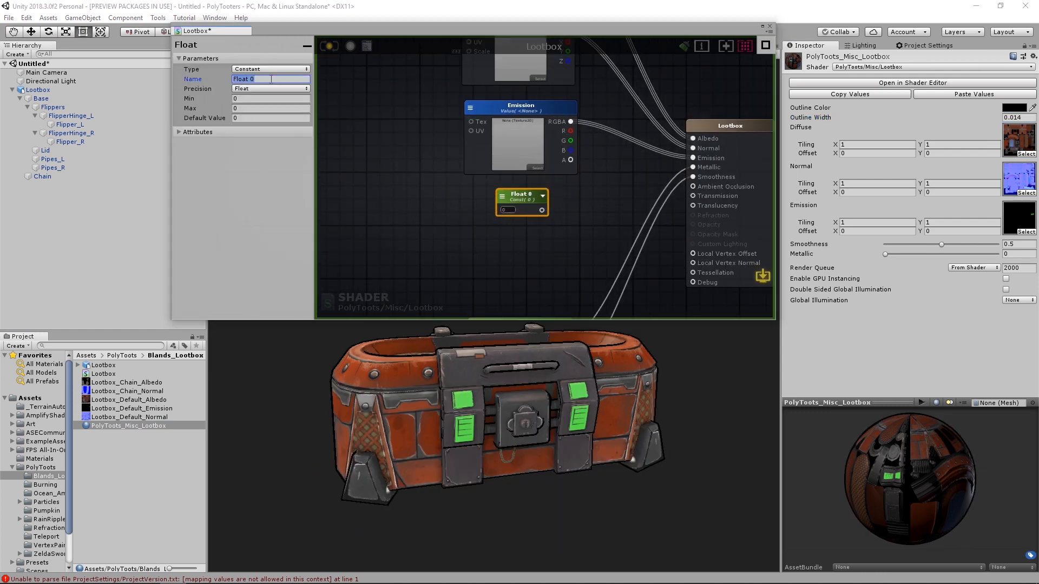
- Name the new float Emissive Power, make it a property, and multiply it with the Emission texture into the Emission output
{"action": "type", "text": "Emissive Power"}
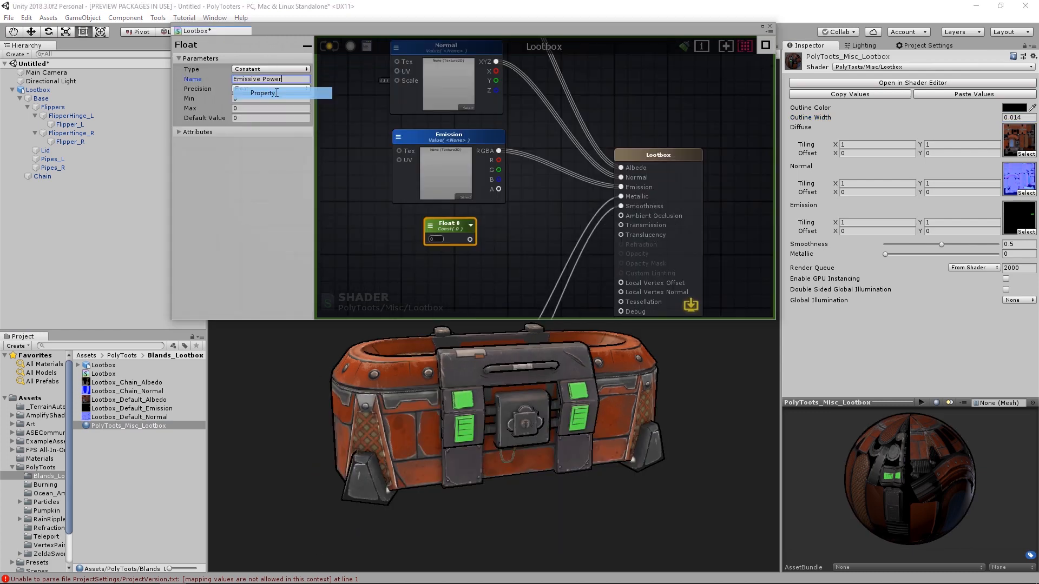
{"action": "left_click", "coordinate": [552, 208]}
{"action": "left_click_drag", "start_coordinate": [490, 239], "coordinate": [534, 214]}
{"action": "left_click_drag", "start_coordinate": [572, 204], "coordinate": [552, 191]}
{"action": "left_click", "coordinate": [460, 224]}
- Set Emissive Power's default to 1 and maximum to 10, and place Smoothness and Metallic directly after Diffuse in the material properties
{"action": "left_click", "coordinate": [254, 159]}
{"action": "type", "text": "1"}
{"action": "key", "text": "Return"}
{"action": "left_click", "coordinate": [253, 150]}
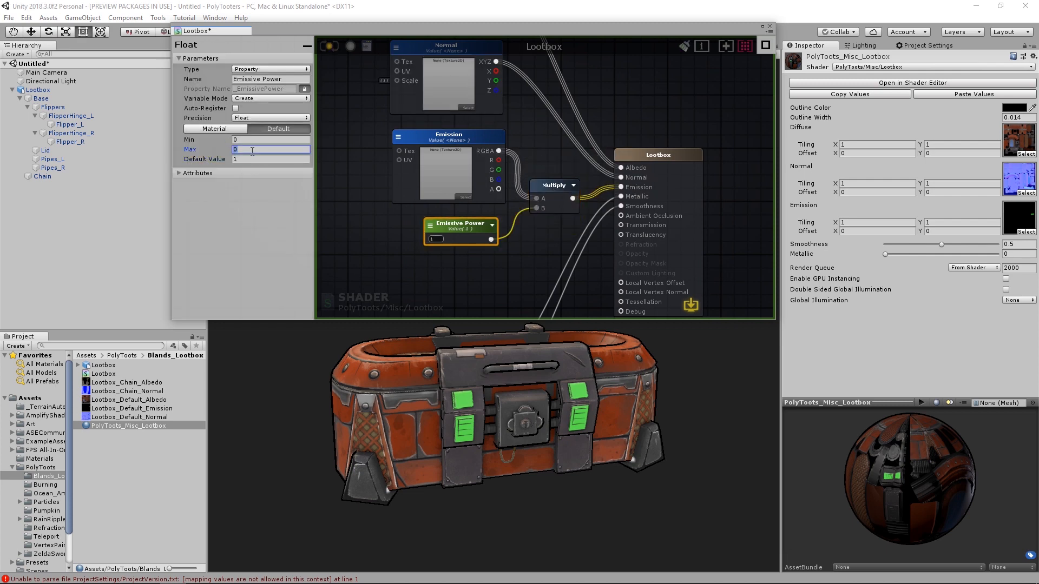
{"action": "type", "text": "10"}
{"action": "left_click", "coordinate": [380, 234]}
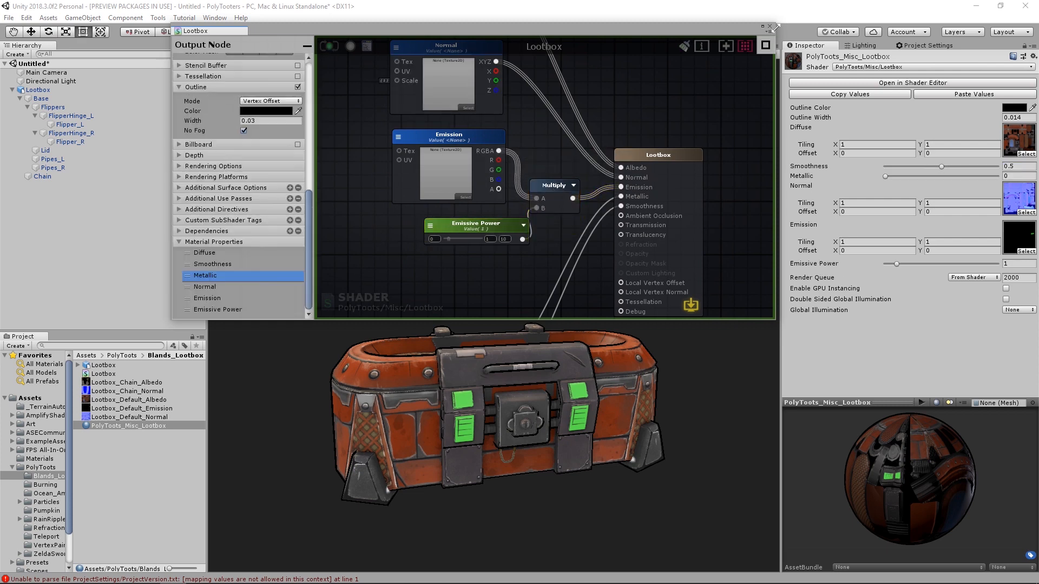
- Close the shader editor and set the material's Emissive Power to 1.2
{"action": "left_click", "coordinate": [769, 26]}
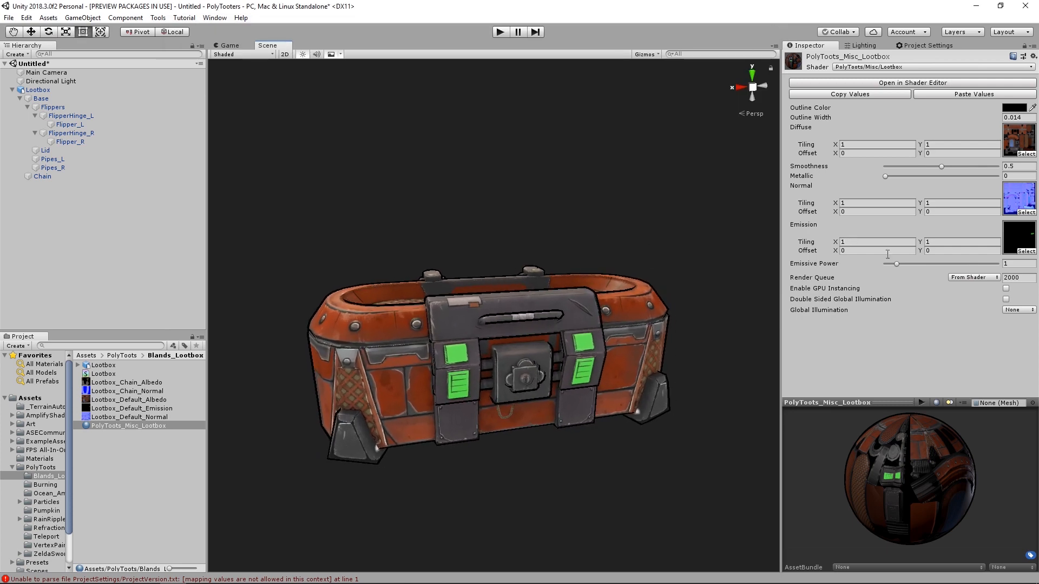
{"action": "mouse_move", "coordinate": [898, 266]}
{"action": "left_mouse_down"}
{"action": "mouse_move", "coordinate": [964, 269]}
{"action": "mouse_move", "coordinate": [899, 269]}
{"action": "left_mouse_up"}
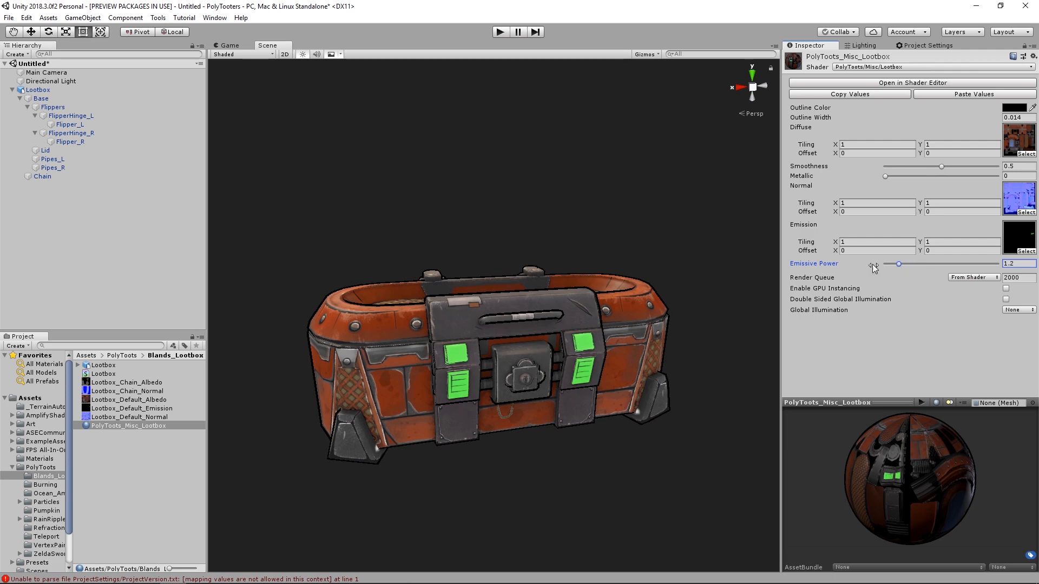
- Add a Post-process Layer and a Post-process Volume component to the Main Camera
{"action": "left_click", "coordinate": [20, 91]}
{"action": "left_click", "coordinate": [31, 73]}
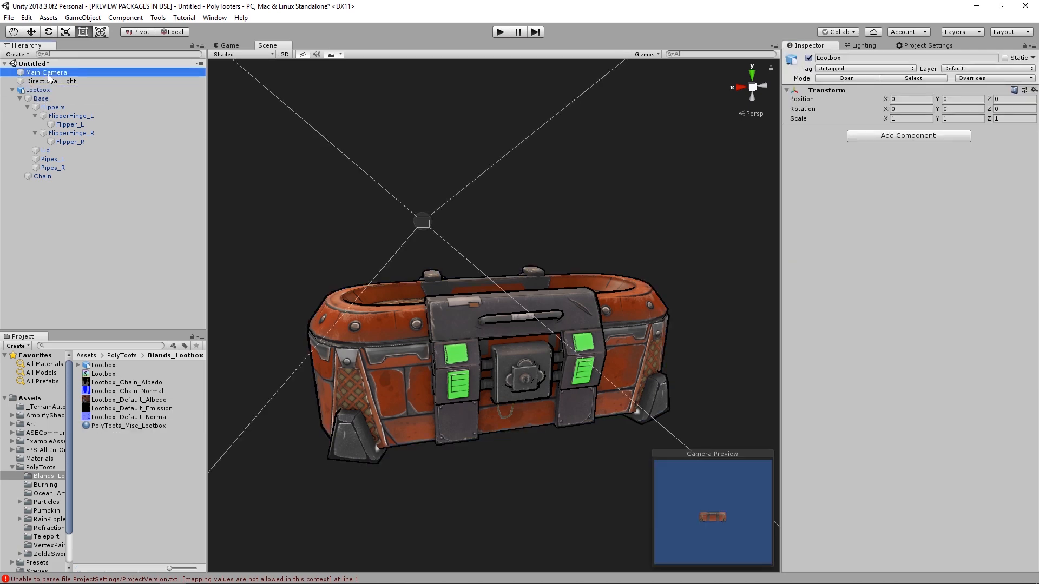
{"action": "left_click", "coordinate": [837, 373]}
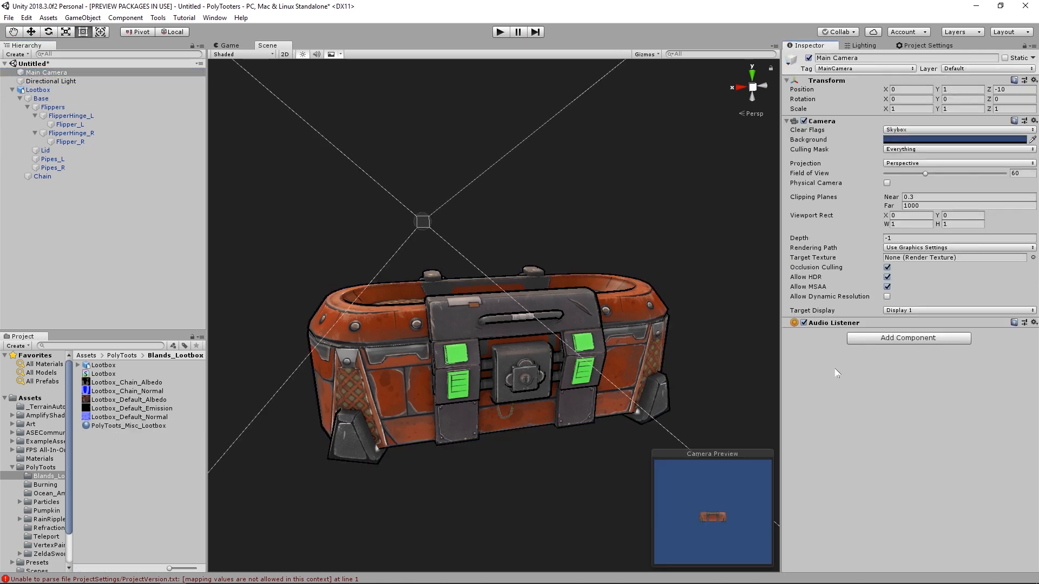
{"action": "left_click", "coordinate": [884, 339]}
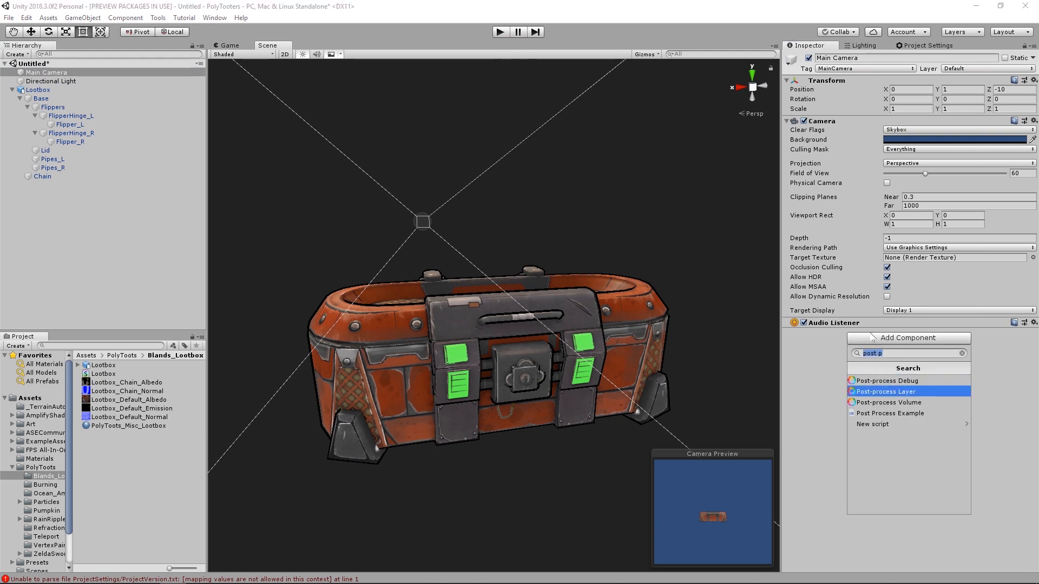
{"action": "key", "text": "Return"}
{"action": "left_click", "coordinate": [893, 410]}
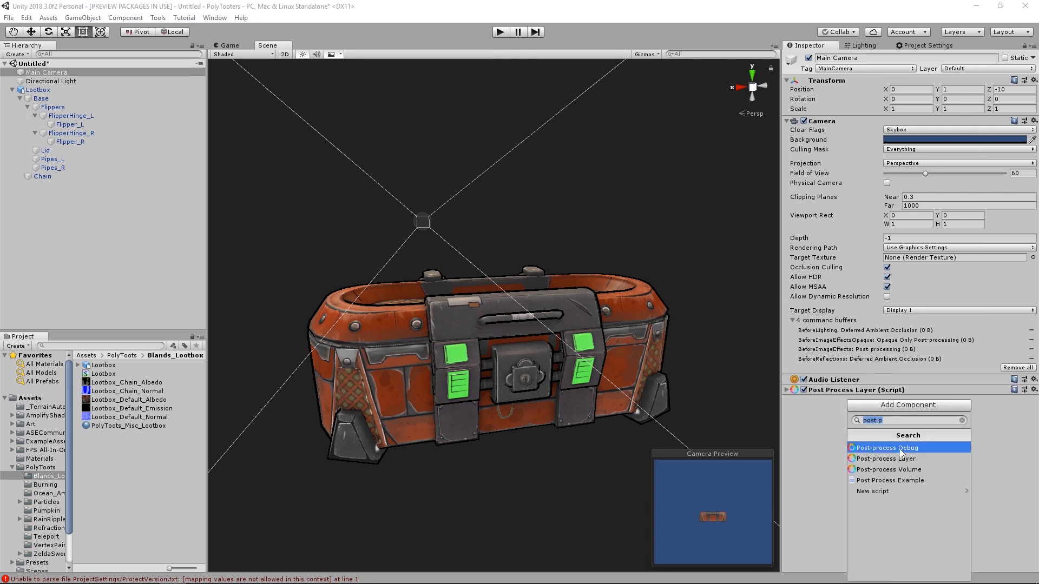
{"action": "key", "text": "Escape"}
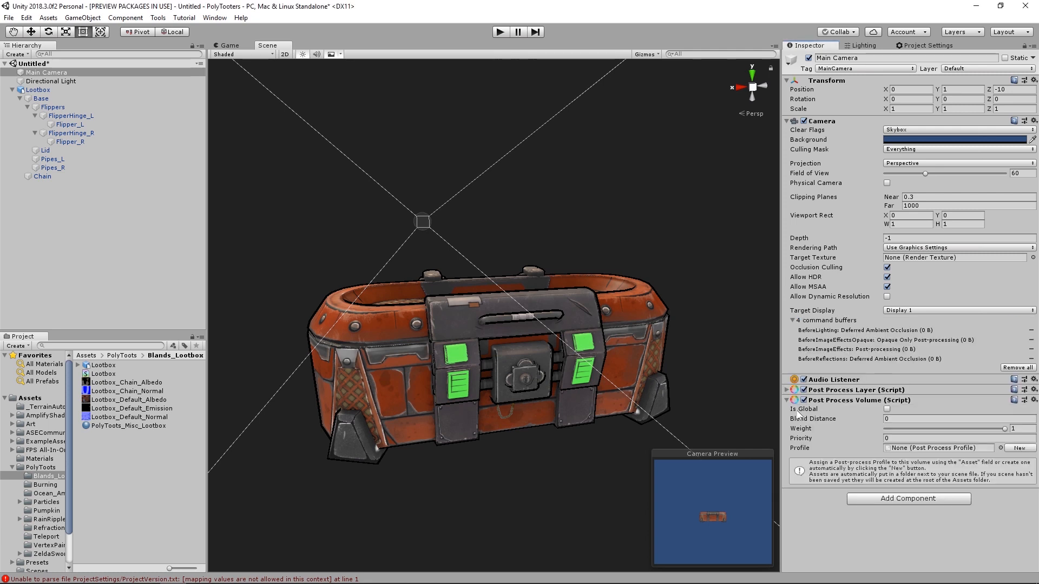
- Set the Post Process Layer's volume blending layer to Everything
{"action": "left_click", "coordinate": [787, 390]}
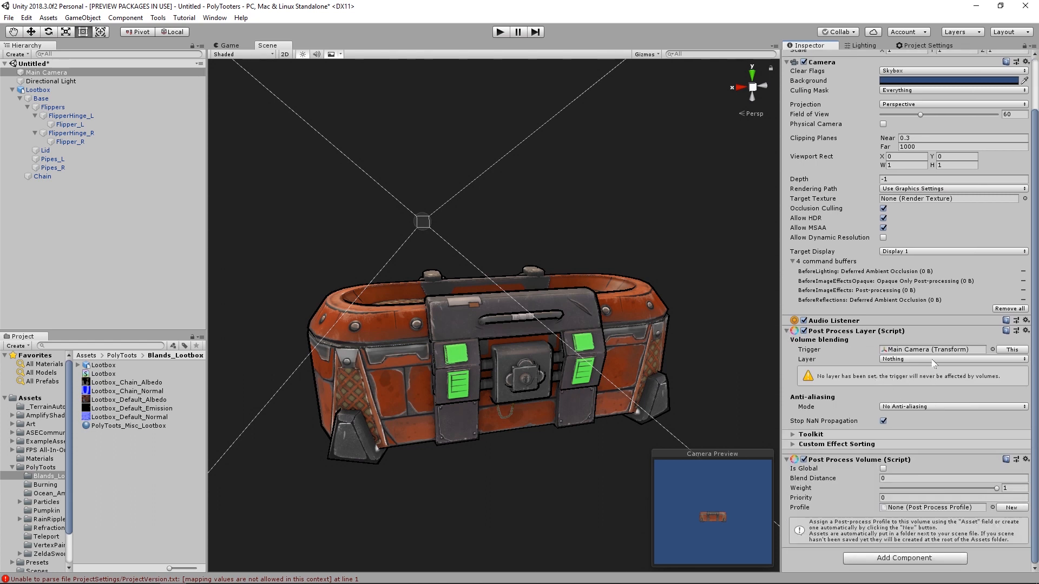
{"action": "left_click", "coordinate": [937, 360]}
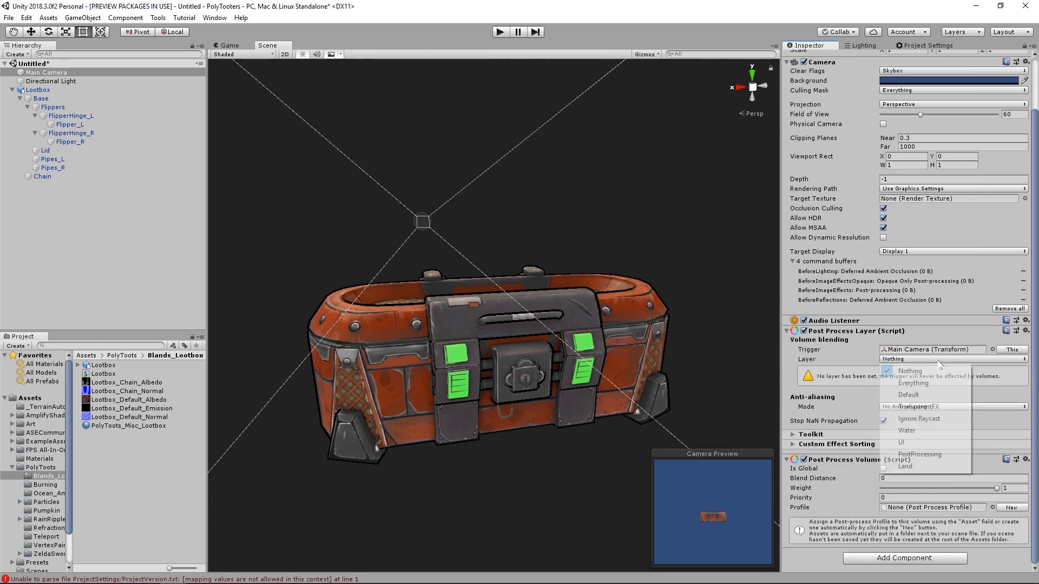
{"action": "left_click", "coordinate": [931, 383]}
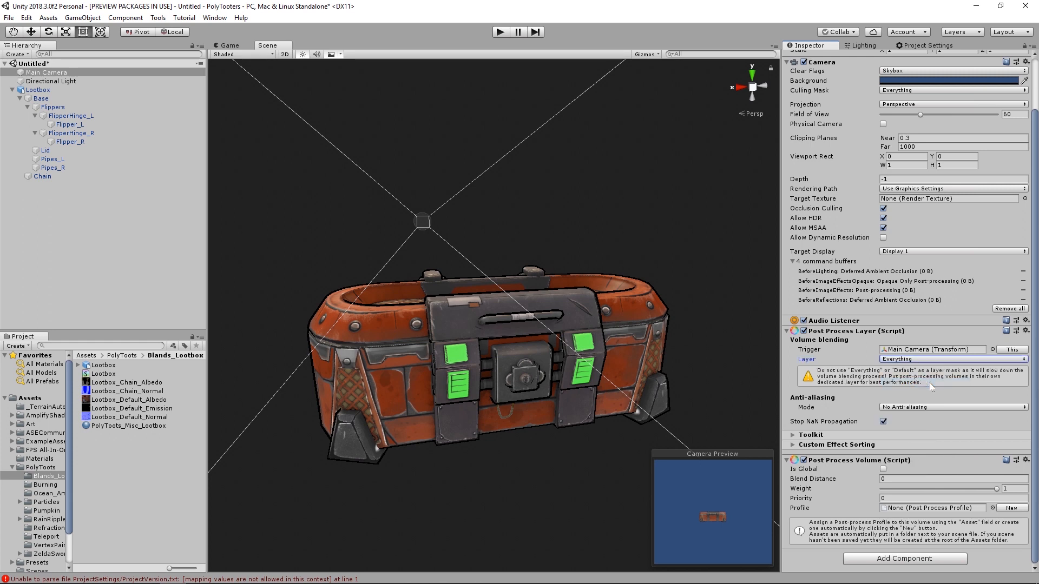
- Make the Post Process Volume global and assign Main Camera Profile as its profile
{"action": "left_click", "coordinate": [884, 469]}
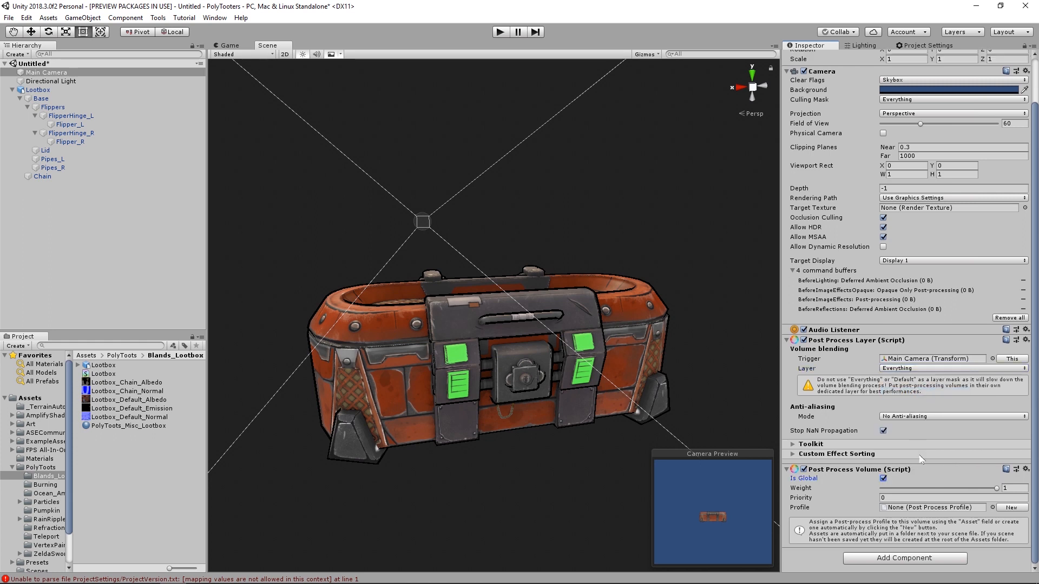
{"action": "left_click", "coordinate": [993, 508]}
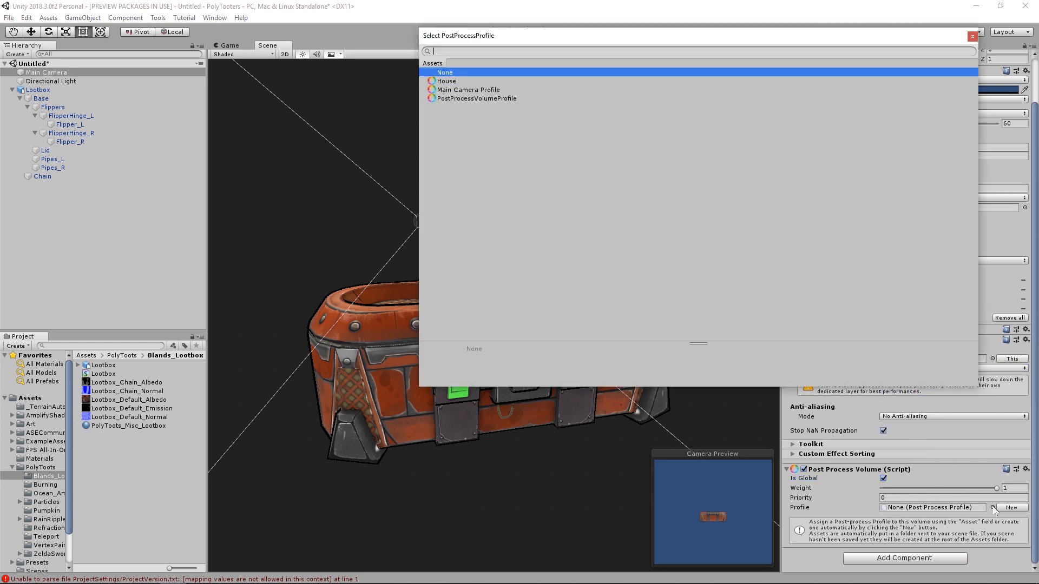
{"action": "left_click", "coordinate": [469, 90]}
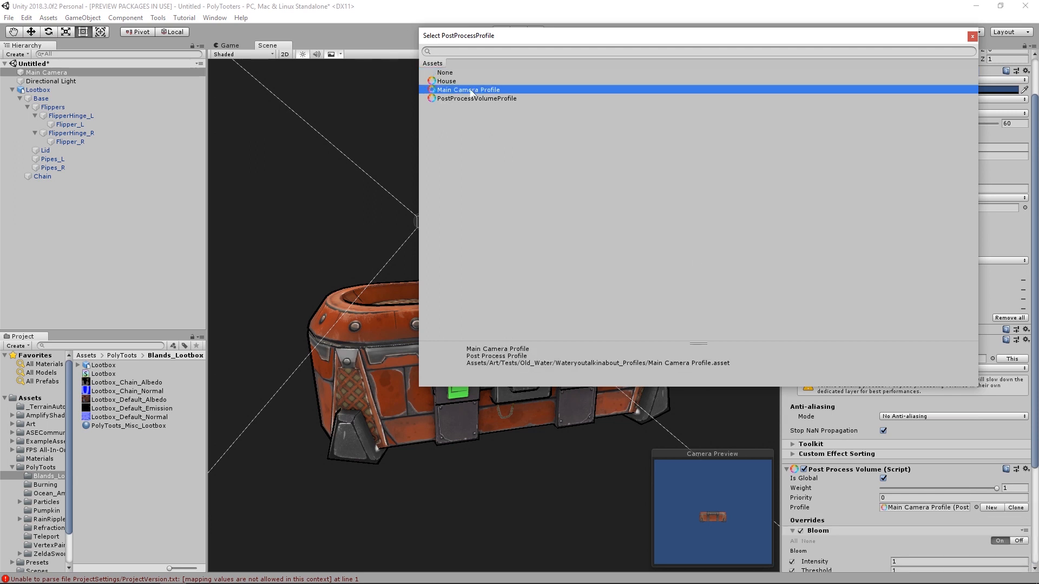
{"action": "double_click", "coordinate": [471, 91]}
{"action": "scroll", "coordinate": [833, 422], "scroll_direction": "down", "scroll_amount": 5}
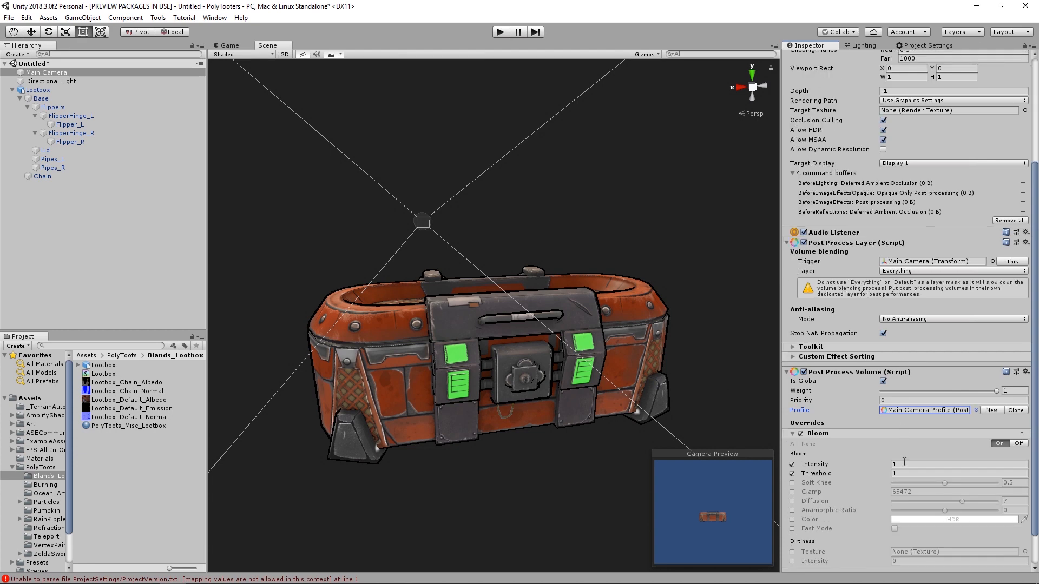
- Raise the PolyToots_Misc_Lootbox material's Emissive Power to 10
{"action": "left_click_drag", "start_coordinate": [877, 425], "coordinate": [857, 425]}
{"action": "key", "text": "ctrl+z"}
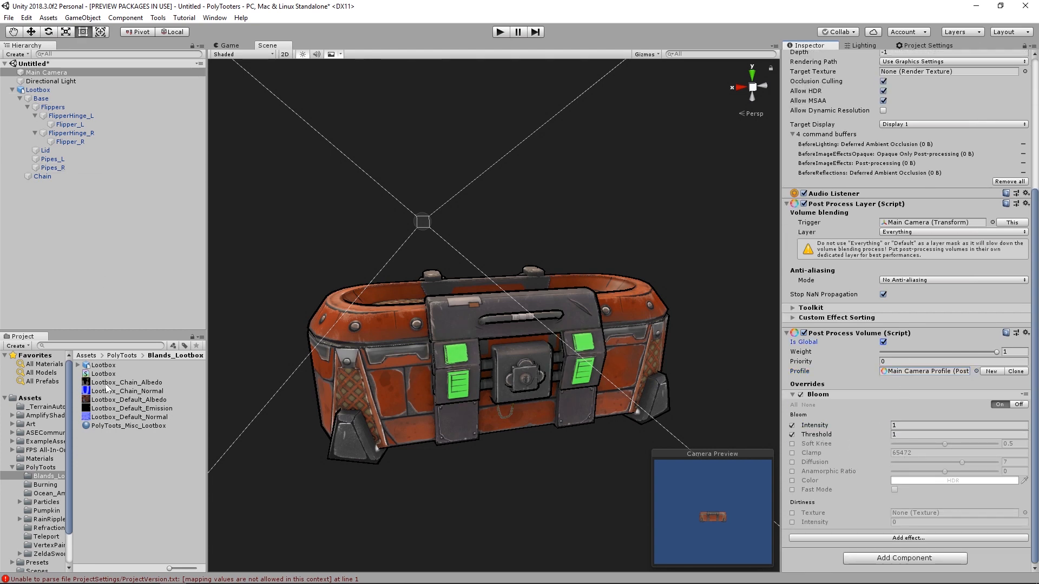
{"action": "left_click", "coordinate": [117, 427]}
{"action": "left_click_drag", "start_coordinate": [917, 264], "coordinate": [918, 289]}
{"action": "scroll", "coordinate": [698, 373], "scroll_direction": "up", "scroll_amount": 4}
{"action": "left_click_drag", "start_coordinate": [698, 376], "coordinate": [663, 357], "text": "alt"}
- Turn the Main Camera's Bloom override off and back on to compare the loot box's glow
{"action": "left_click", "coordinate": [85, 72]}
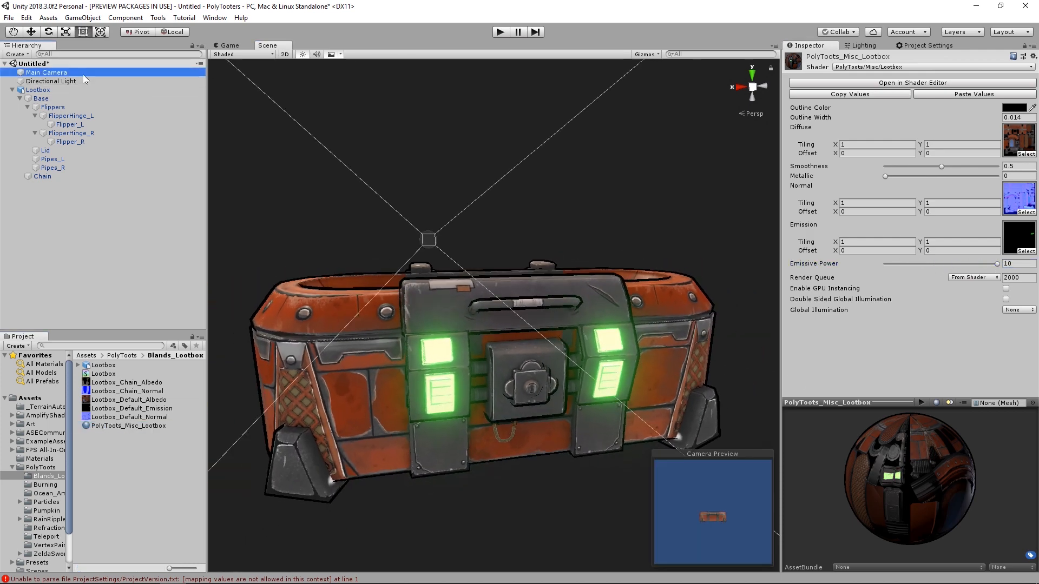
{"action": "scroll", "coordinate": [907, 326], "scroll_direction": "down", "scroll_amount": 6}
{"action": "left_click", "coordinate": [801, 395]}
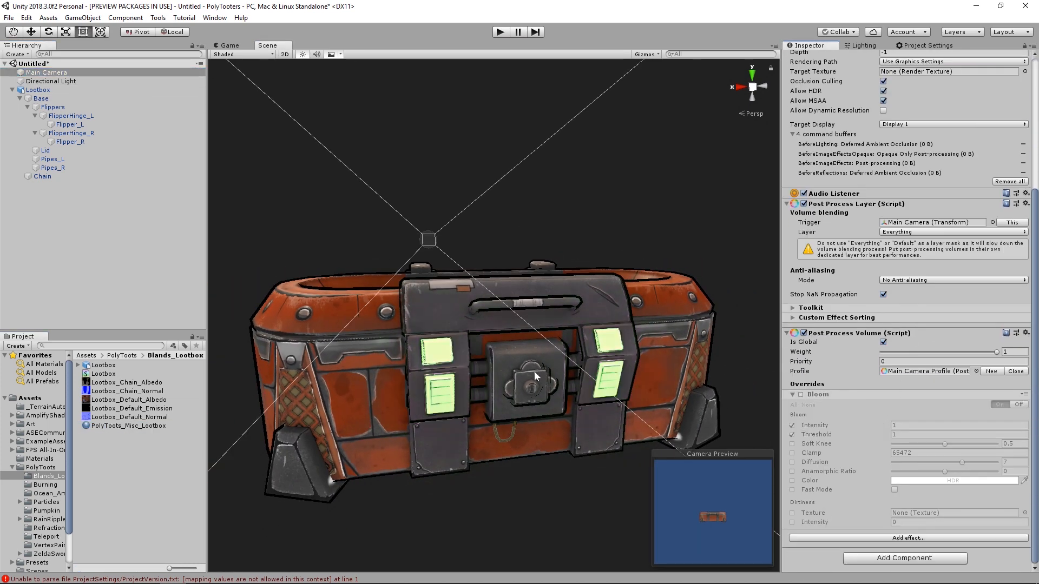
{"action": "scroll", "coordinate": [535, 377], "scroll_direction": "down", "scroll_amount": 2}
{"action": "left_click", "coordinate": [801, 395]}
{"action": "mouse_move", "coordinate": [469, 342]}
{"action": "left_mouse_down", "text": "alt"}
{"action": "mouse_move", "coordinate": [499, 359]}
{"action": "mouse_move", "coordinate": [461, 352]}
{"action": "left_mouse_up", "text": "alt"}
{"action": "scroll", "coordinate": [476, 355], "scroll_direction": "down", "scroll_amount": 3}
- Lower the PolyToots_Misc_Lootbox material's Emissive Power to 5.6
{"action": "left_click", "coordinate": [54, 93]}
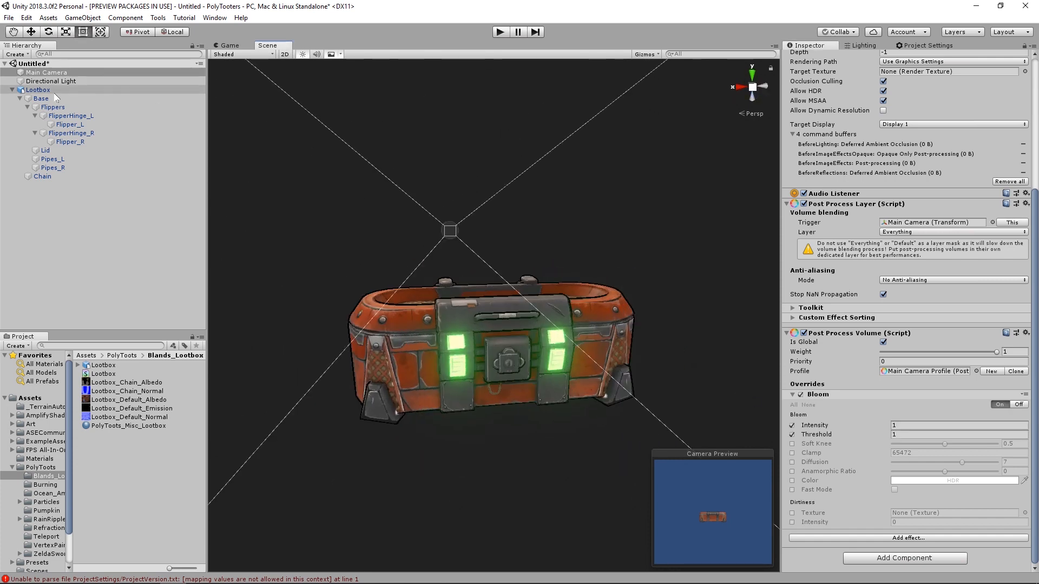
{"action": "left_click", "coordinate": [113, 425]}
{"action": "left_click_drag", "start_coordinate": [956, 265], "coordinate": [947, 269]}
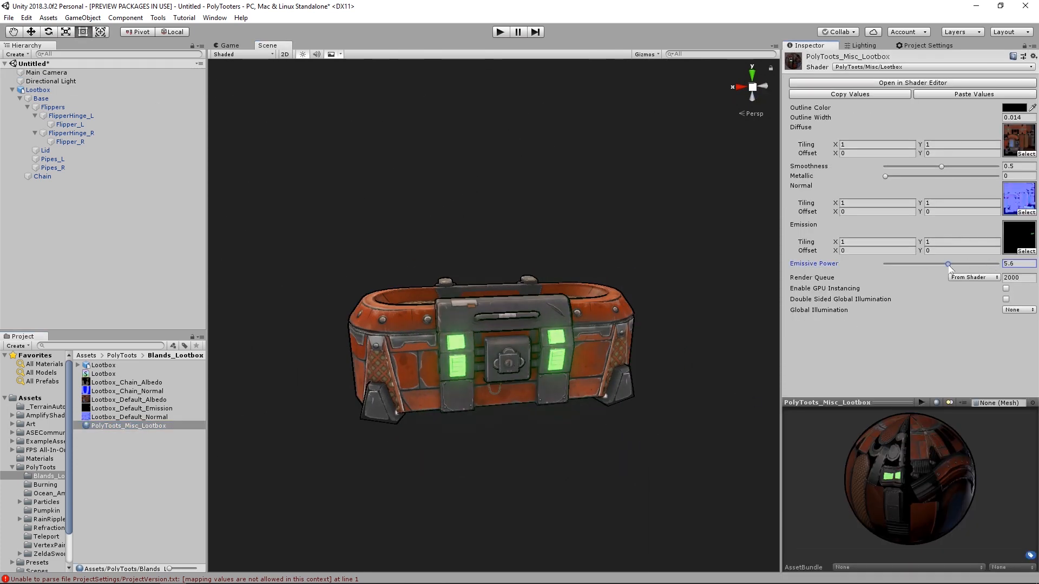
{"action": "left_click_drag", "start_coordinate": [719, 389], "coordinate": [546, 427], "text": "alt"}
- Save the scene as Lootbox_Scene in the Blands_Lootbox folder inside PolyToots
{"action": "key", "text": "ctrl+s"}
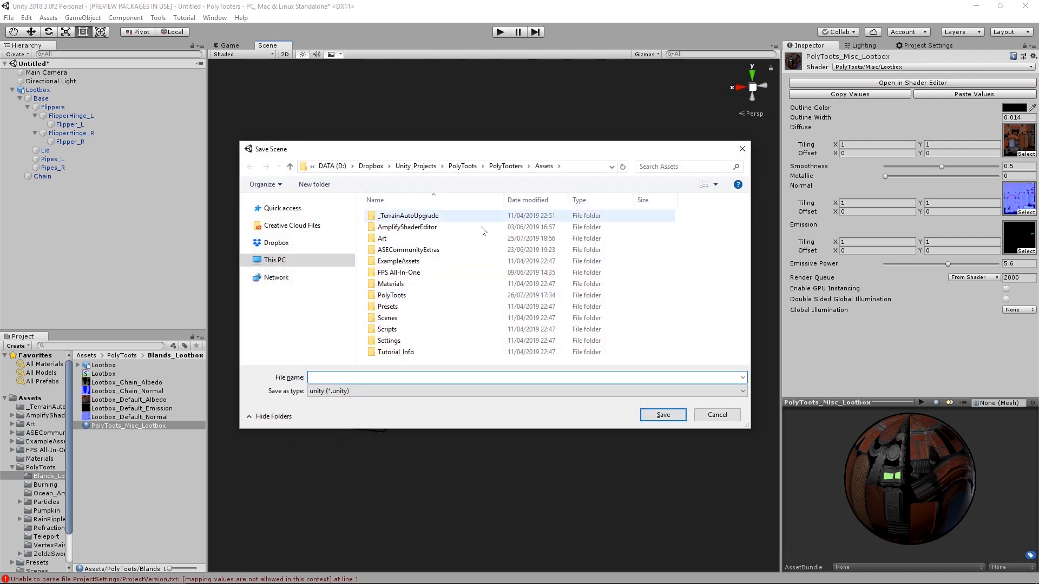
{"action": "double_click", "coordinate": [397, 295]}
{"action": "left_click", "coordinate": [423, 217]}
{"action": "double_click", "coordinate": [422, 216]}
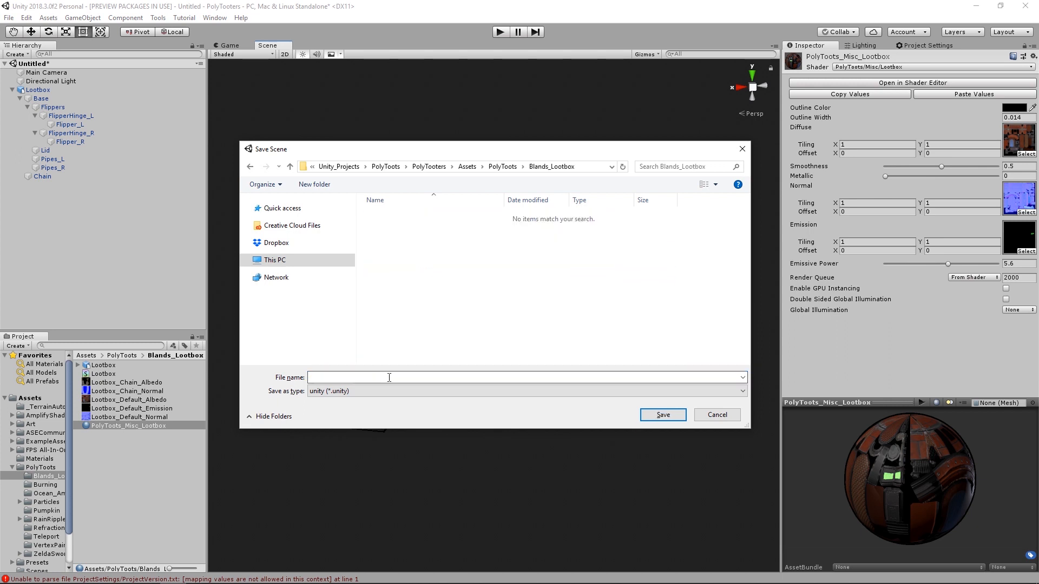
{"action": "left_click", "coordinate": [389, 378]}
{"action": "type", "text": "Lootbox"}
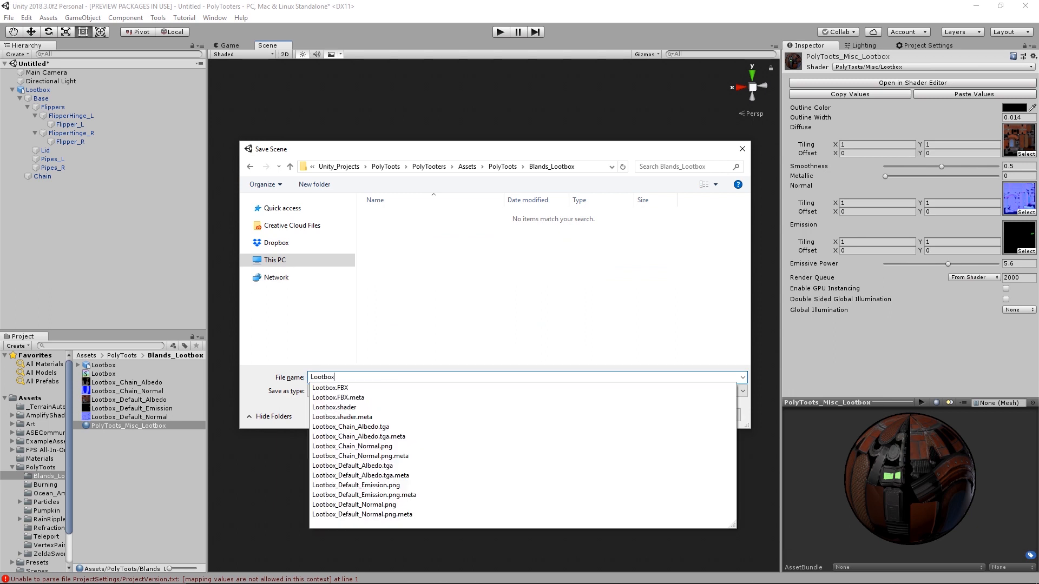
{"action": "type", "text": "_Scene"}
{"action": "key", "text": "Return"}
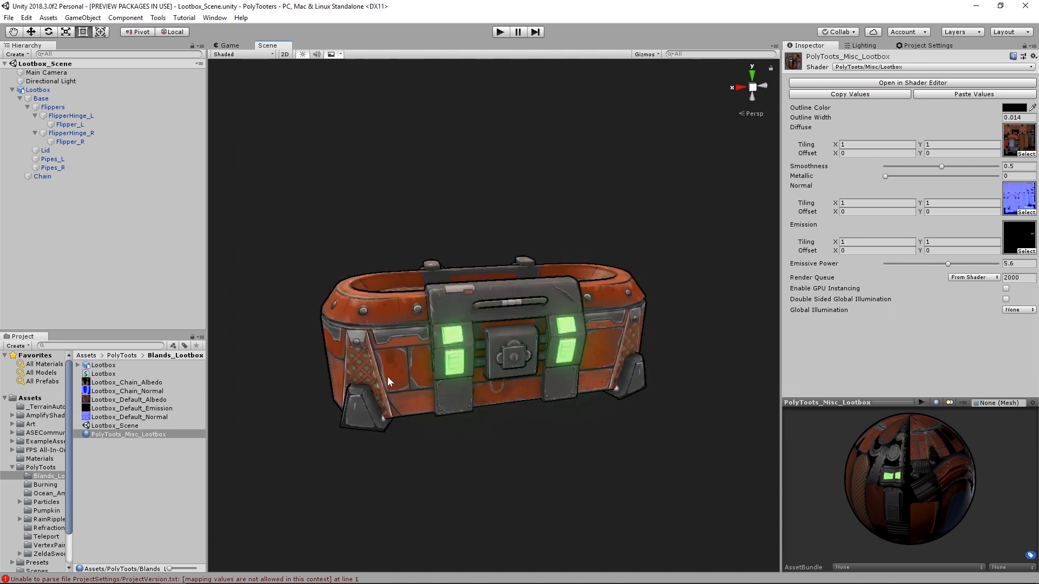
- Open the Animation window and dock it above the Scene view, resizing it to leave the loot box visible
{"action": "left_click", "coordinate": [215, 18]}
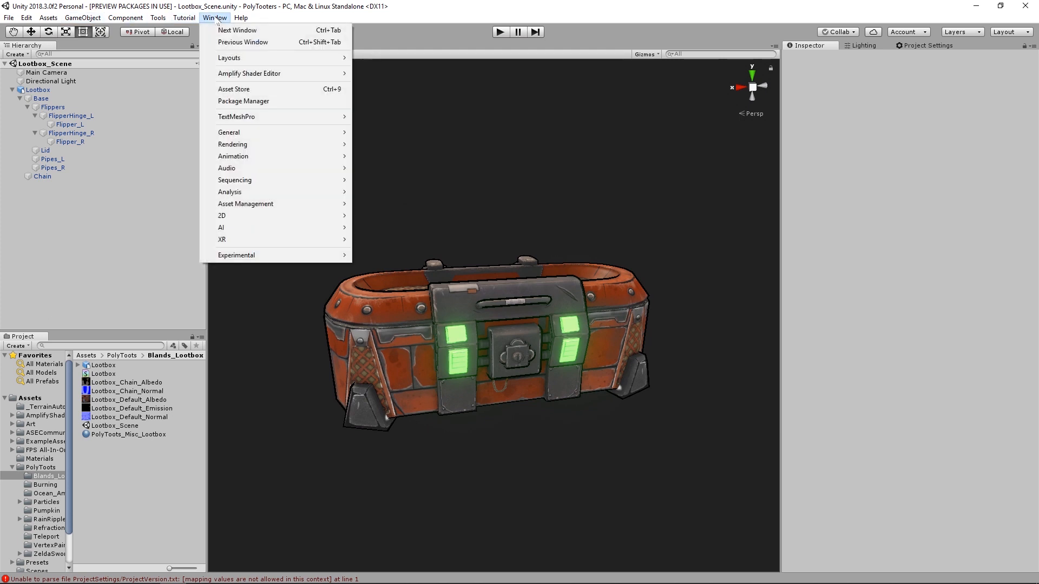
{"action": "mouse_move", "coordinate": [315, 158]}
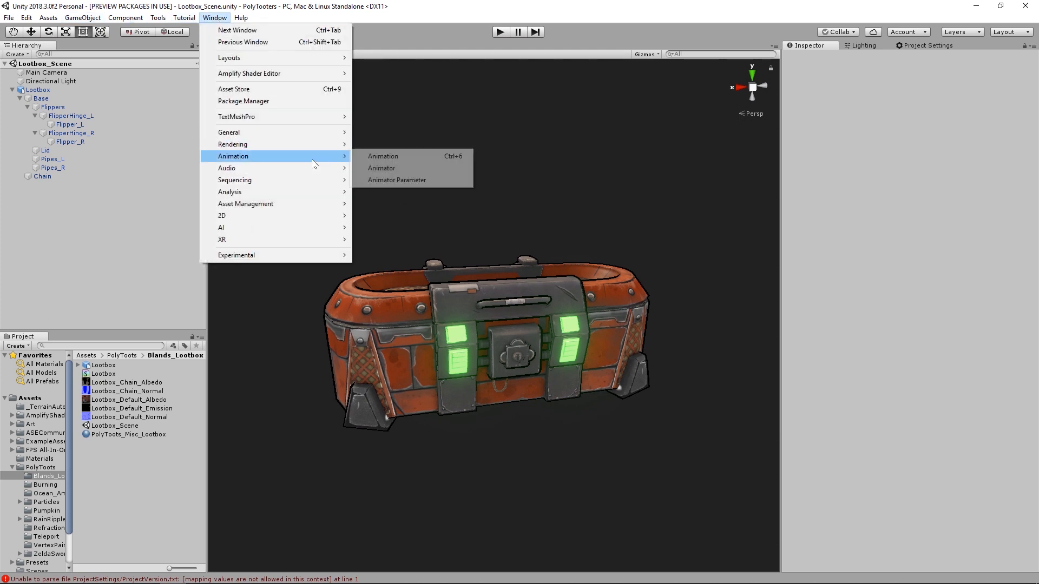
{"action": "left_click", "coordinate": [404, 158]}
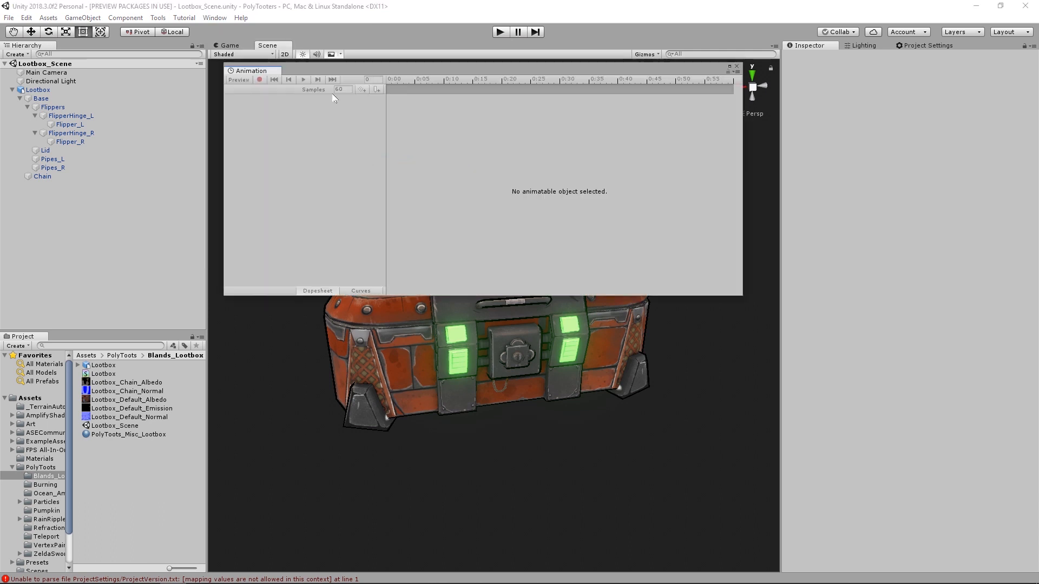
{"action": "left_click_drag", "start_coordinate": [251, 70], "coordinate": [382, 142]}
{"action": "mouse_move", "coordinate": [428, 217]}
{"action": "left_mouse_down"}
{"action": "mouse_move", "coordinate": [428, 266]}
{"action": "mouse_move", "coordinate": [427, 237]}
{"action": "left_mouse_up"}
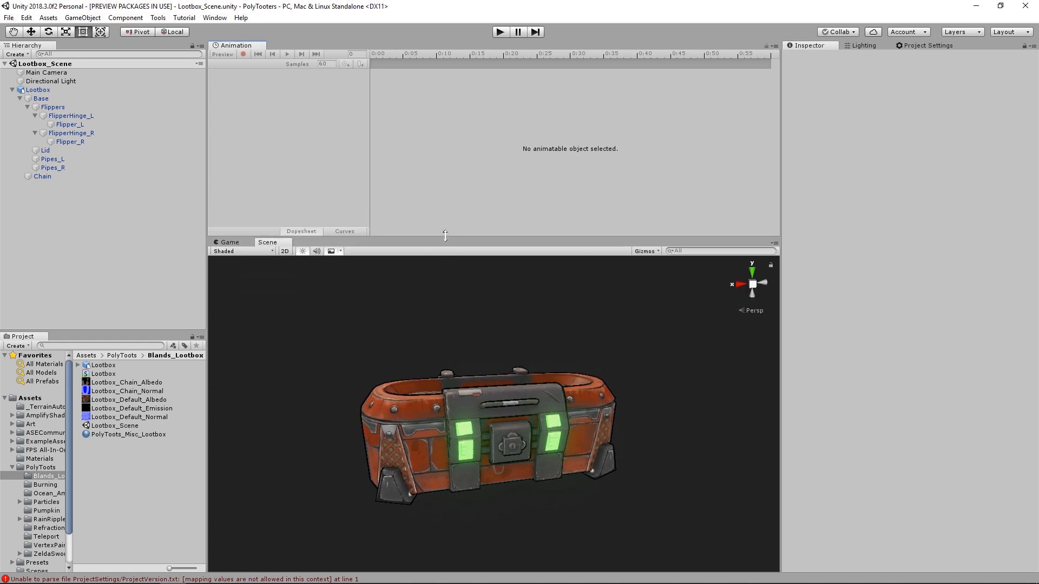
{"action": "left_click_drag", "start_coordinate": [533, 411], "coordinate": [575, 429], "text": "alt"}
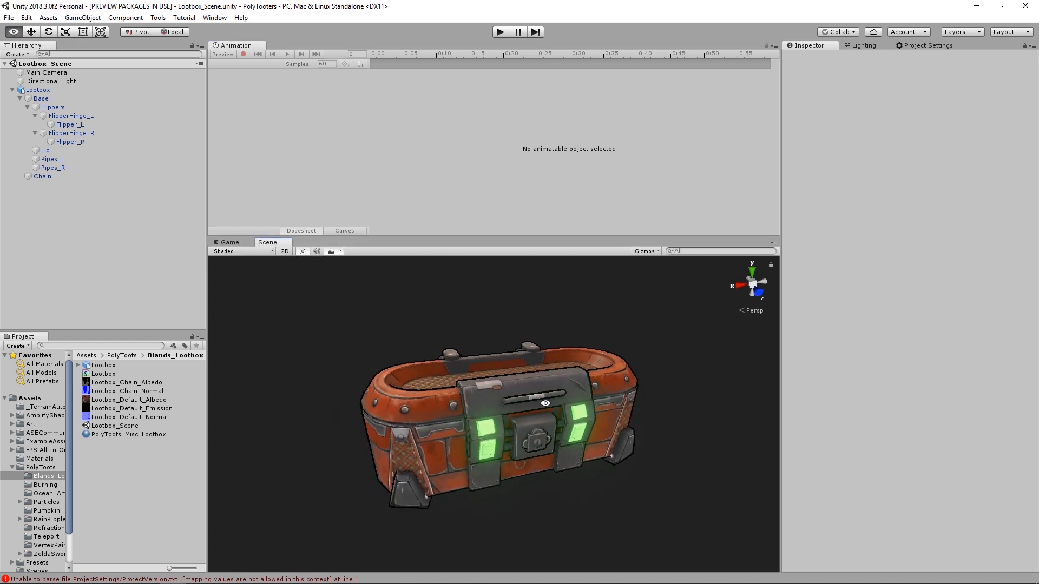
- Collapse the Lootbox hierarchy and examine the chain hanging beneath the lock up close
{"action": "left_click", "coordinate": [39, 90]}
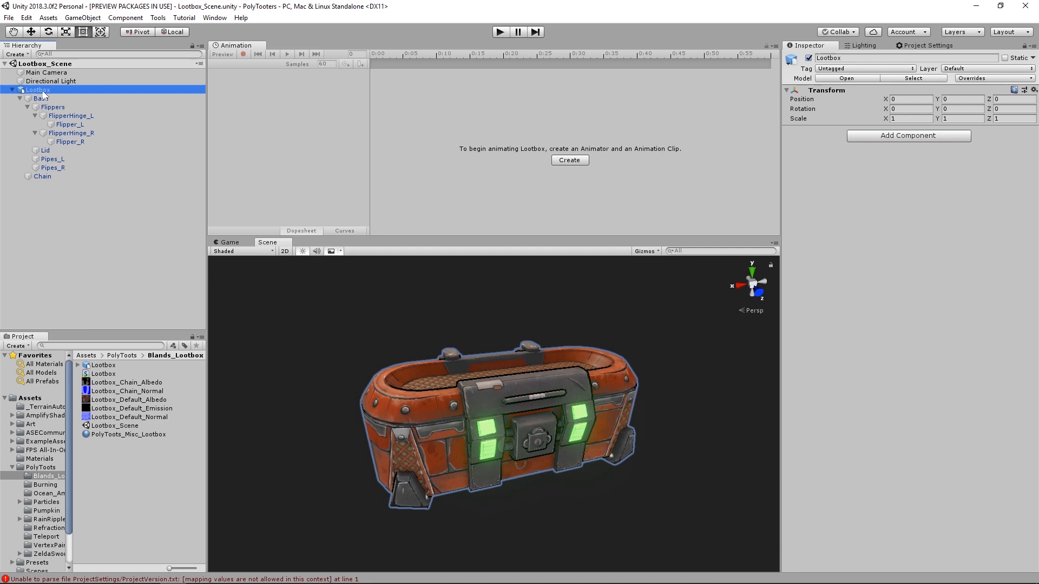
{"action": "left_click", "coordinate": [12, 90]}
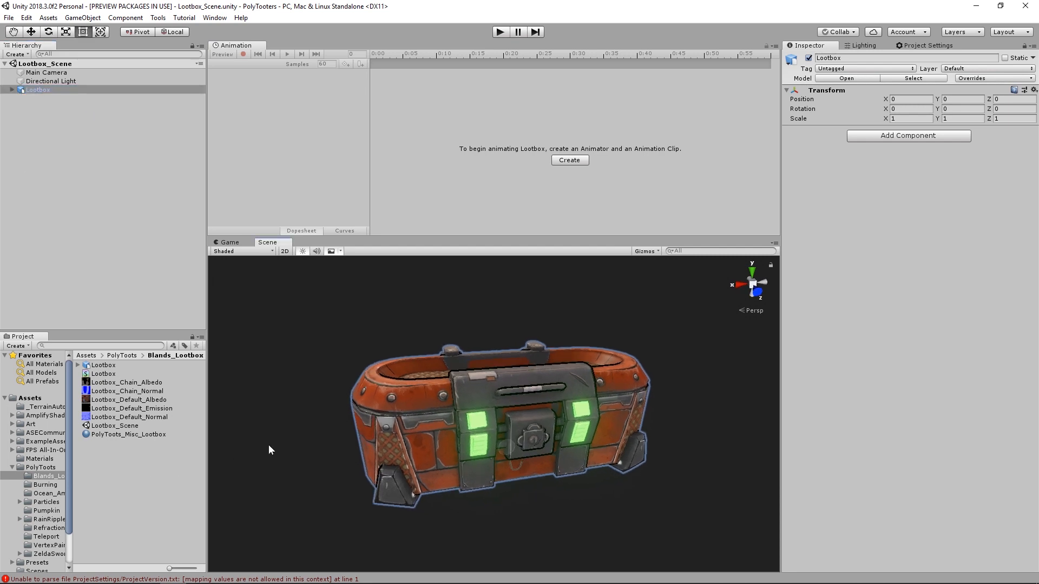
{"action": "left_click", "coordinate": [308, 459]}
{"action": "right_click_drag", "start_coordinate": [545, 479], "coordinate": [515, 511], "text": "alt"}
{"action": "middle_click_drag", "start_coordinate": [515, 511], "coordinate": [482, 413], "text": "alt"}
{"action": "right_click_drag", "start_coordinate": [482, 413], "coordinate": [529, 379], "text": "alt"}
{"action": "middle_click_drag", "start_coordinate": [529, 379], "coordinate": [528, 399], "text": "alt"}
{"action": "right_click_drag", "start_coordinate": [528, 399], "coordinate": [532, 409], "text": "alt"}
{"action": "left_click_drag", "start_coordinate": [532, 408], "coordinate": [522, 406], "text": "alt"}
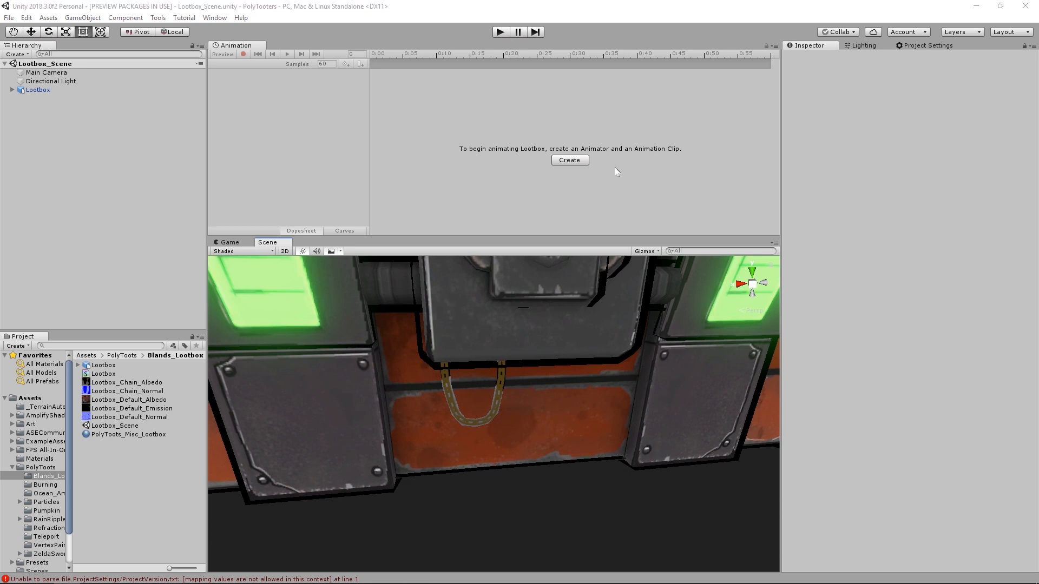
{"action": "right_click_drag", "start_coordinate": [490, 389], "coordinate": [630, 423], "text": "alt"}
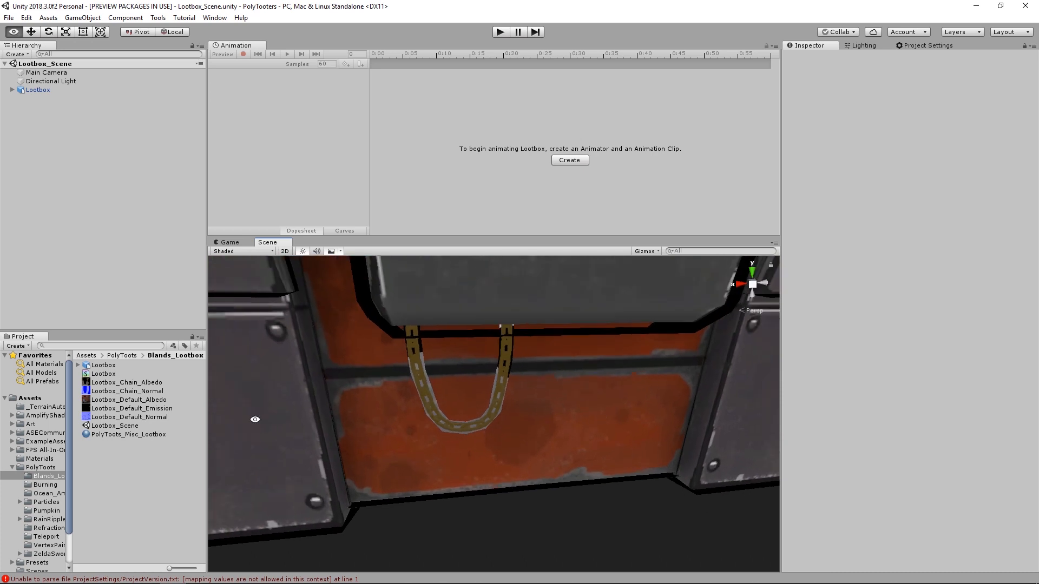
- Create a new material named Chain in the Blands_Lootbox folder
{"action": "right_click", "coordinate": [113, 457]}
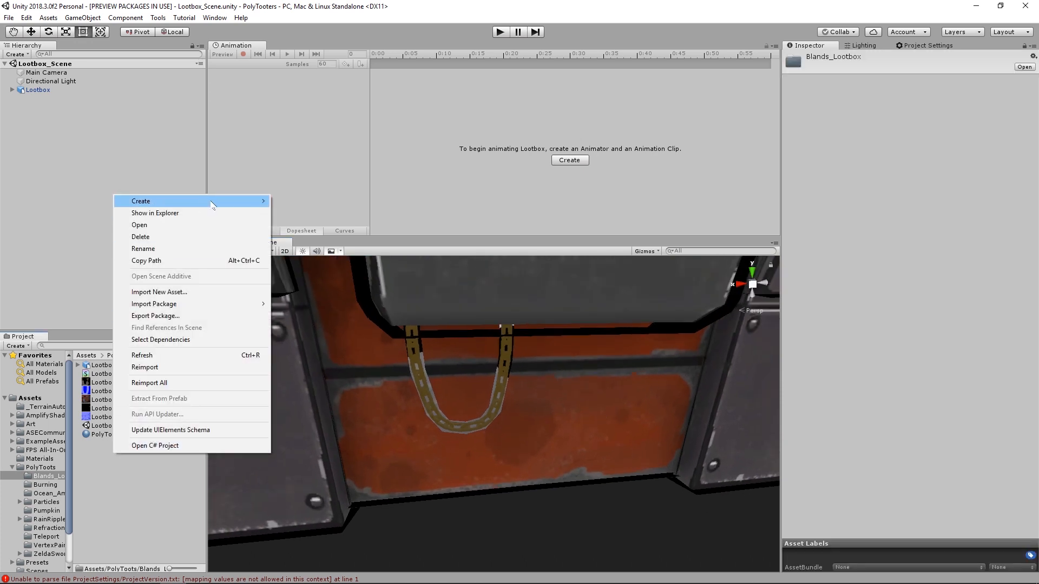
{"action": "mouse_move", "coordinate": [214, 202]}
{"action": "left_click", "coordinate": [329, 311]}
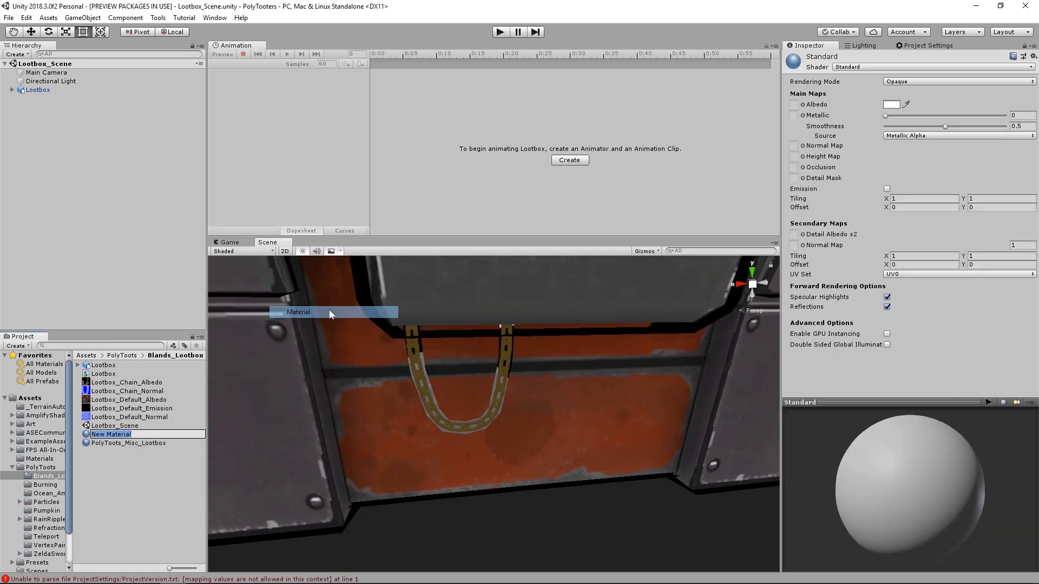
{"action": "type", "text": "Chain"}
{"action": "key", "text": "Return"}
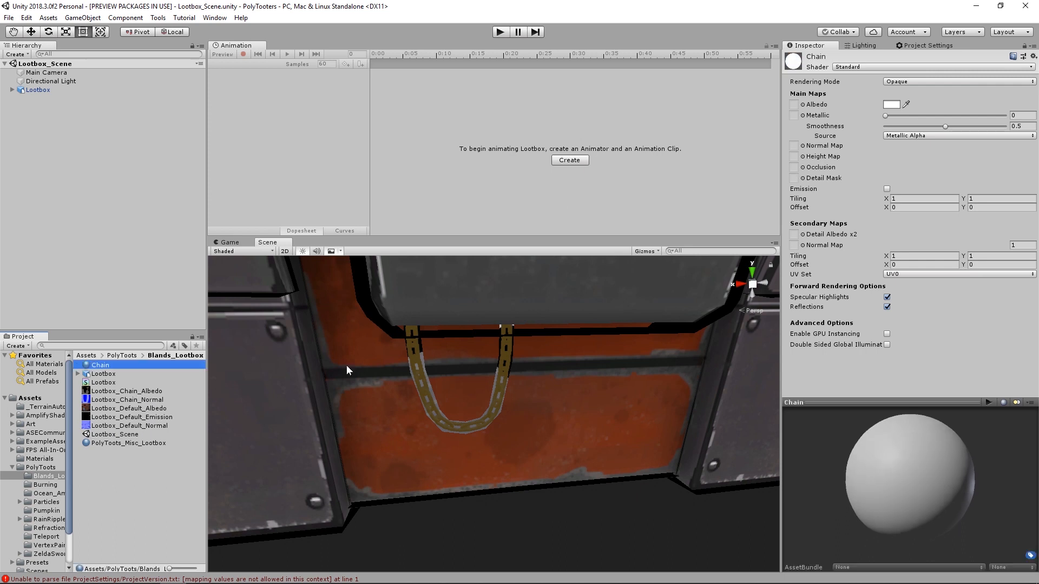
- Set the Chain material to Cutout rendering, with Lootbox_Chain_Albedo as albedo and Lootbox_Chain_Normal as normal map
{"action": "left_click", "coordinate": [908, 84]}
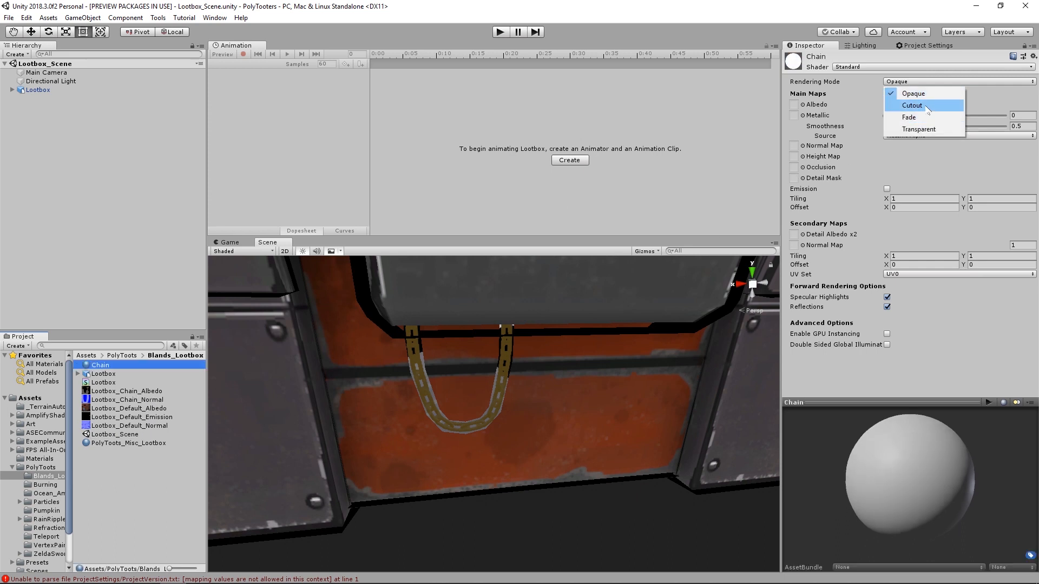
{"action": "left_click", "coordinate": [925, 105]}
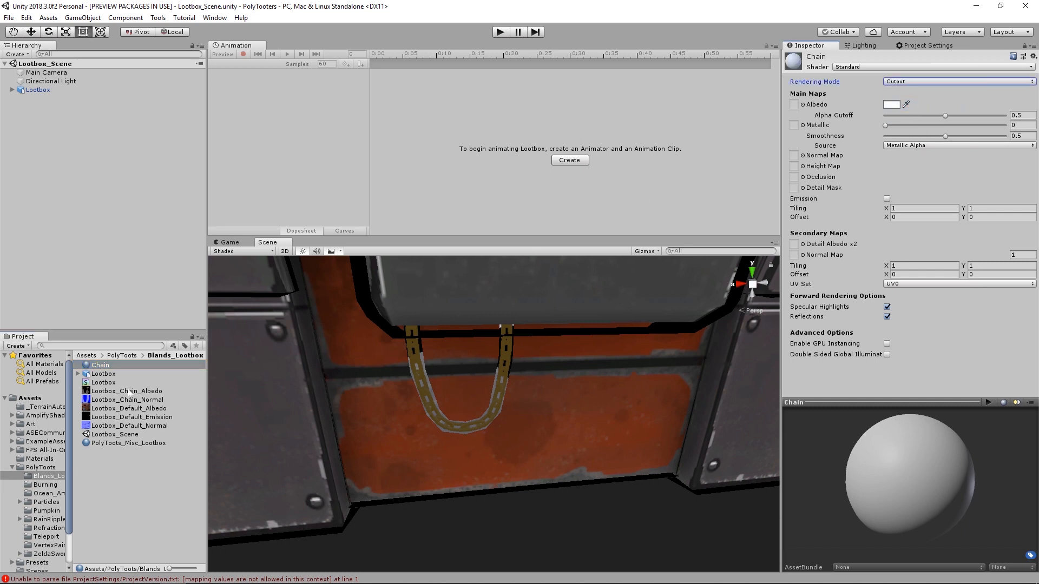
{"action": "left_click_drag", "start_coordinate": [126, 390], "coordinate": [795, 105]}
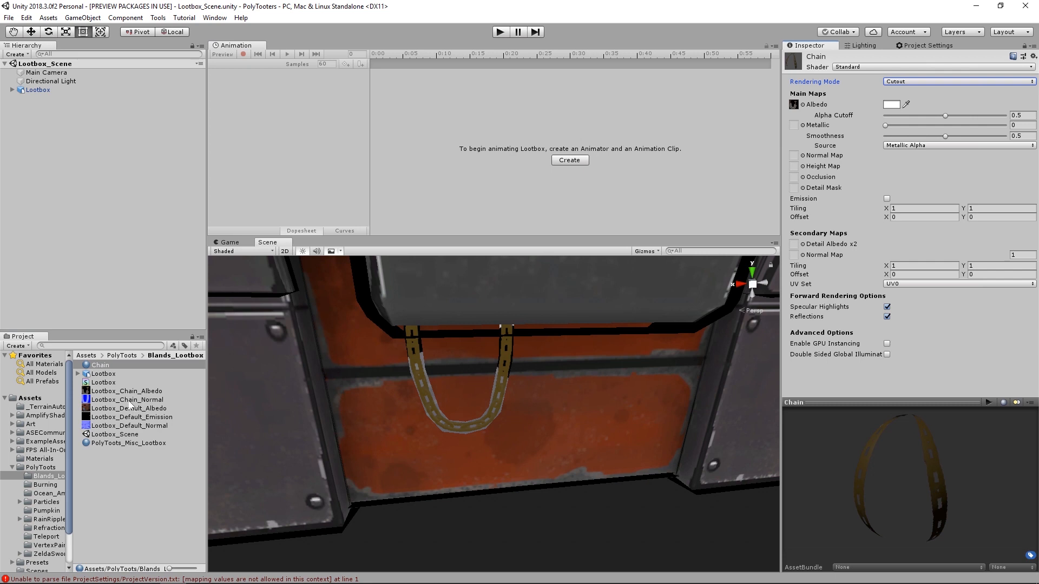
{"action": "left_click_drag", "start_coordinate": [130, 403], "coordinate": [796, 157]}
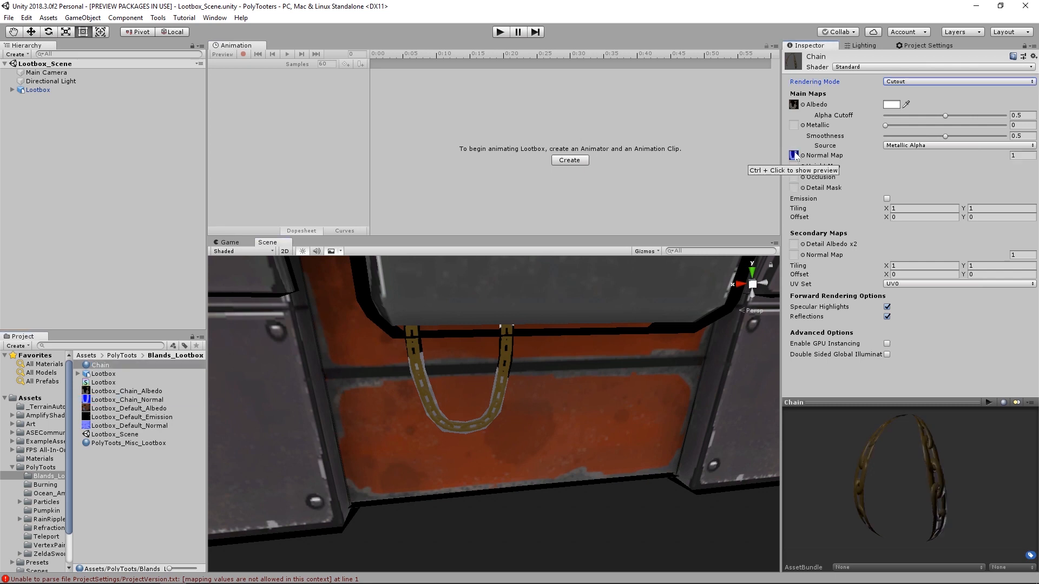
{"action": "left_click_drag", "start_coordinate": [844, 440], "coordinate": [914, 446]}
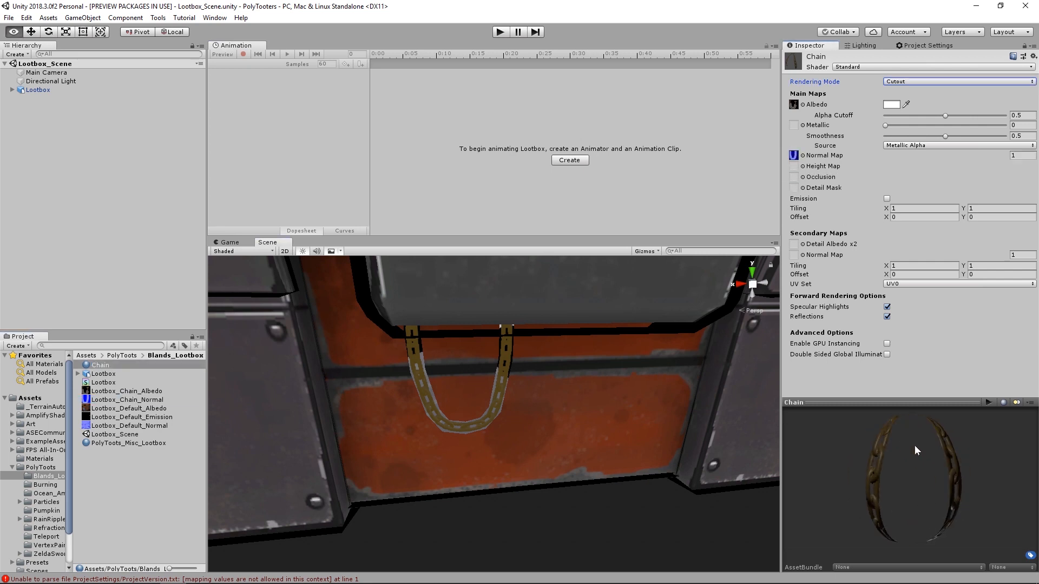
- Apply the Chain material to the chain beneath the lock and try adjusting its Metallic value
{"action": "left_click_drag", "start_coordinate": [103, 365], "coordinate": [423, 371]}
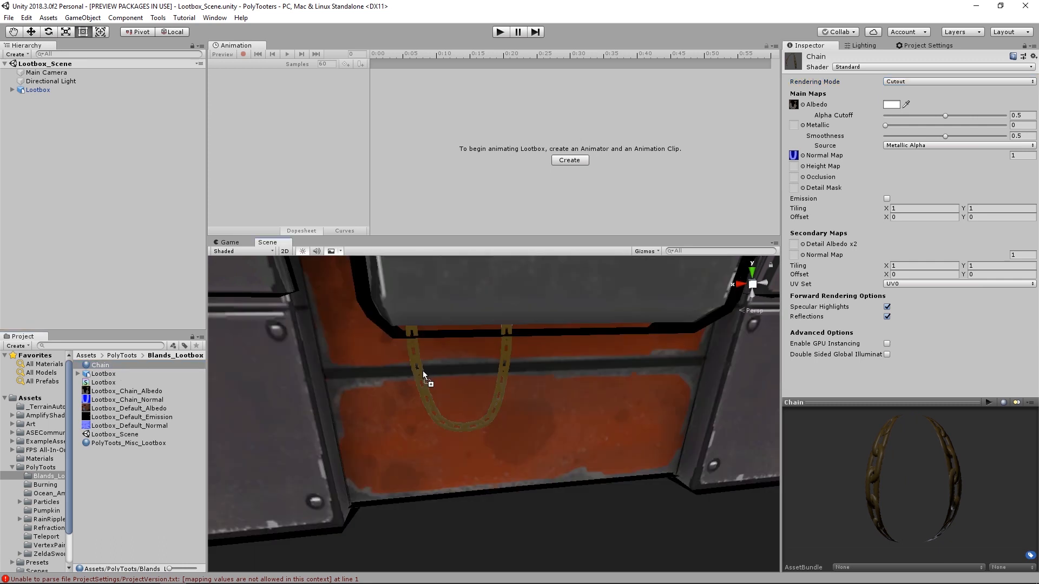
{"action": "left_click_drag", "start_coordinate": [485, 363], "coordinate": [485, 363]}
{"action": "left_click_drag", "start_coordinate": [903, 125], "coordinate": [948, 136]}
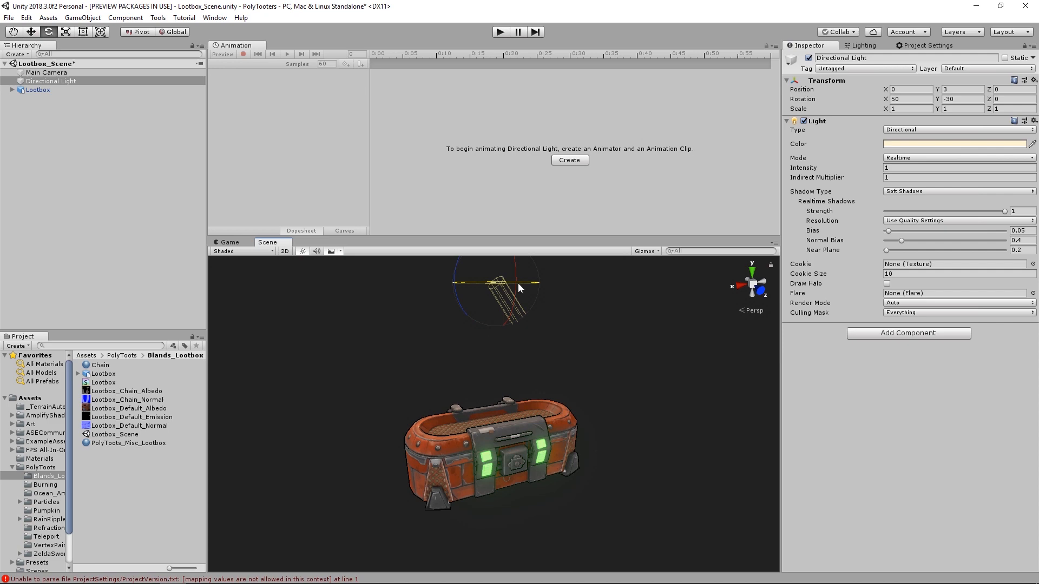
- Rotate the Directional Light to a Y rotation of -210 so it lights the front of the loot box
{"action": "left_click_drag", "start_coordinate": [518, 283], "coordinate": [773, 296]}
{"action": "middle_click_drag", "start_coordinate": [559, 415], "coordinate": [573, 371]}
{"action": "right_click_drag", "start_coordinate": [576, 363], "coordinate": [839, 414], "text": "alt"}
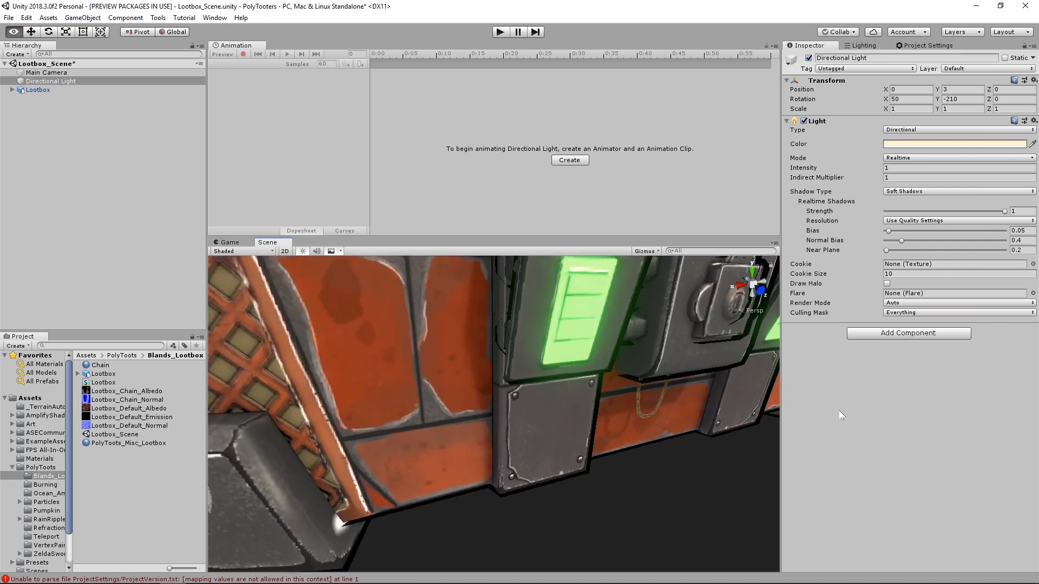
- Examine the textured chain and the front of the loot box from several angles under the rotated light
{"action": "left_click_drag", "start_coordinate": [692, 403], "coordinate": [626, 398], "text": "alt"}
{"action": "right_click_drag", "start_coordinate": [626, 399], "coordinate": [670, 427], "text": "alt"}
{"action": "middle_click_drag", "start_coordinate": [533, 468], "coordinate": [589, 406]}
{"action": "right_click_drag", "start_coordinate": [373, 385], "coordinate": [464, 397], "text": "alt"}
{"action": "left_click_drag", "start_coordinate": [463, 396], "coordinate": [497, 383], "text": "alt"}
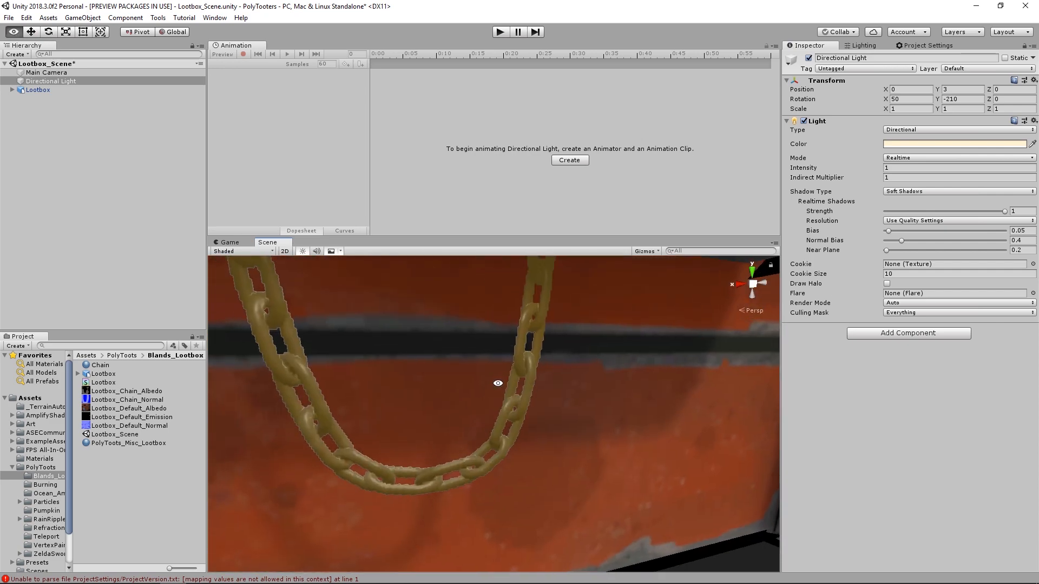
{"action": "right_click_drag", "start_coordinate": [305, 353], "coordinate": [233, 350], "text": "alt"}
{"action": "left_click_drag", "start_coordinate": [402, 383], "coordinate": [511, 388], "text": "alt"}
{"action": "right_click_drag", "start_coordinate": [511, 388], "coordinate": [608, 404], "text": "alt"}
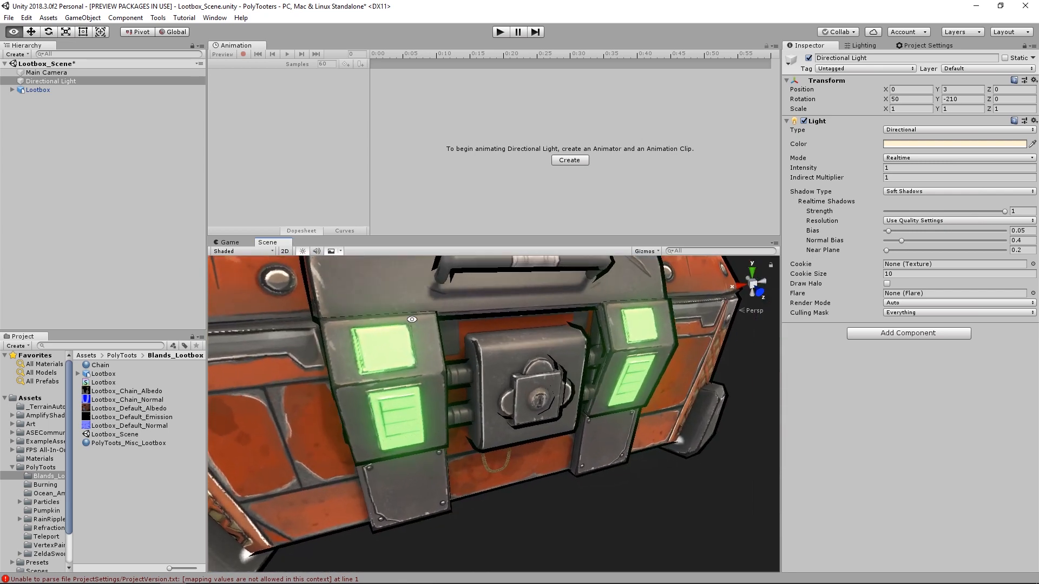
- Set the PolyToots_Misc_Lootbox material's Outline Width to 0.01
{"action": "left_click", "coordinate": [100, 365]}
{"action": "left_click", "coordinate": [128, 443]}
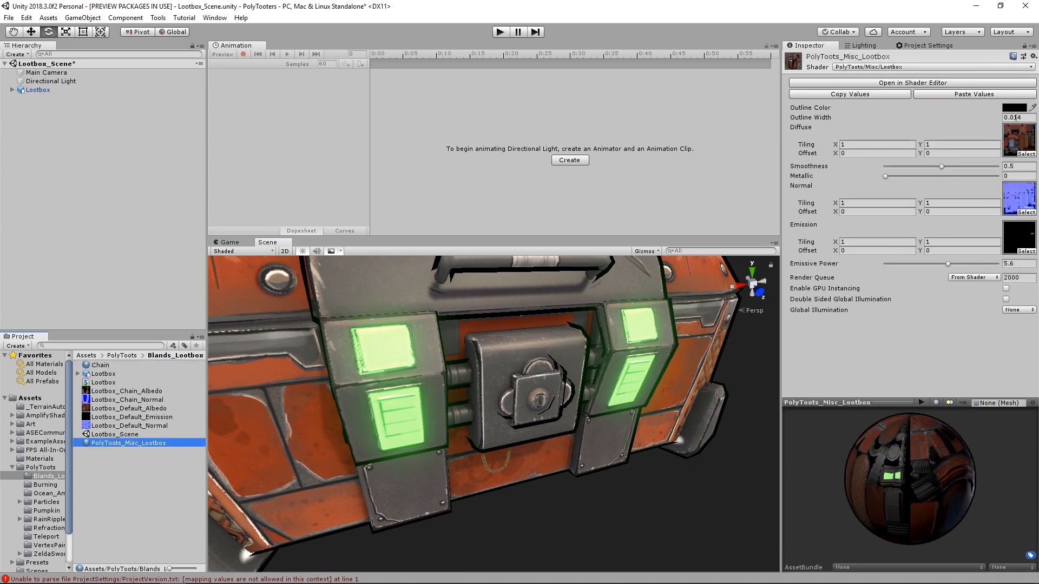
{"action": "left_click", "coordinate": [1019, 117]}
{"action": "key", "text": "BackSpace"}
{"action": "key", "text": "Return"}
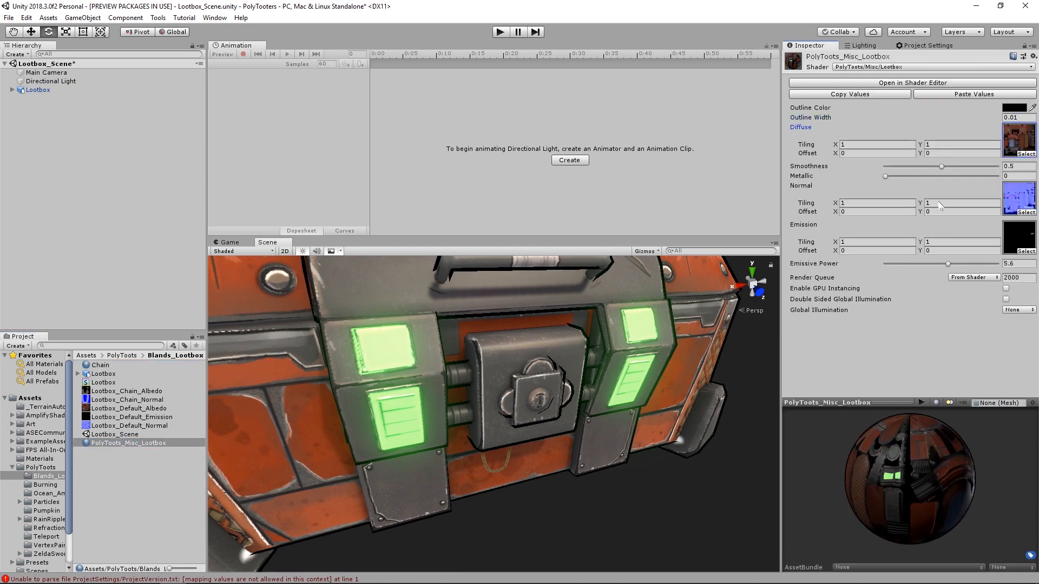
{"action": "left_click_drag", "start_coordinate": [628, 414], "coordinate": [549, 386], "text": "alt"}
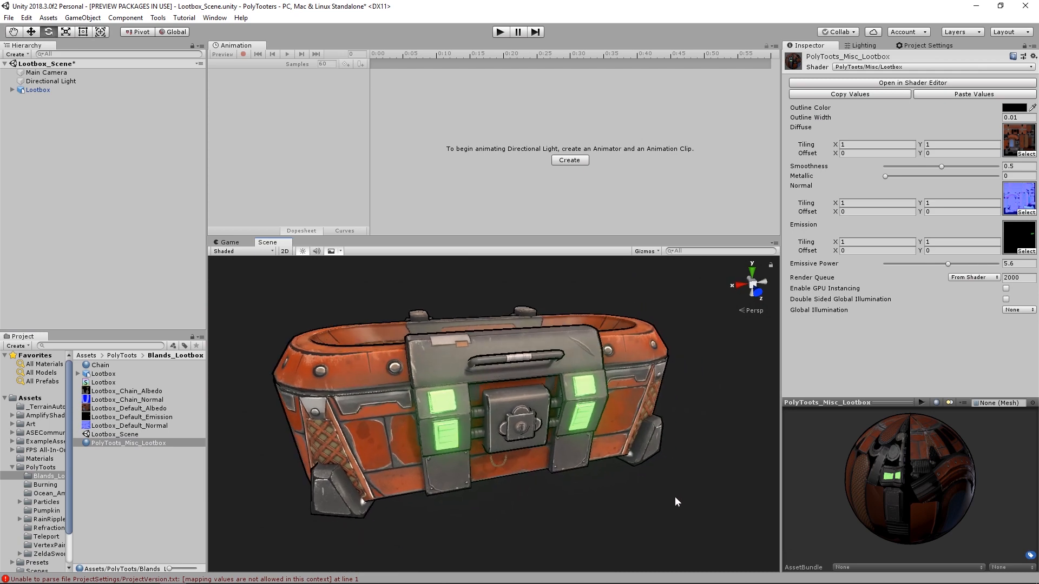
- Select the root Lootbox object as the target for animation
{"action": "left_click", "coordinate": [421, 279]}
{"action": "left_click_drag", "start_coordinate": [421, 280], "coordinate": [495, 346], "text": "alt"}
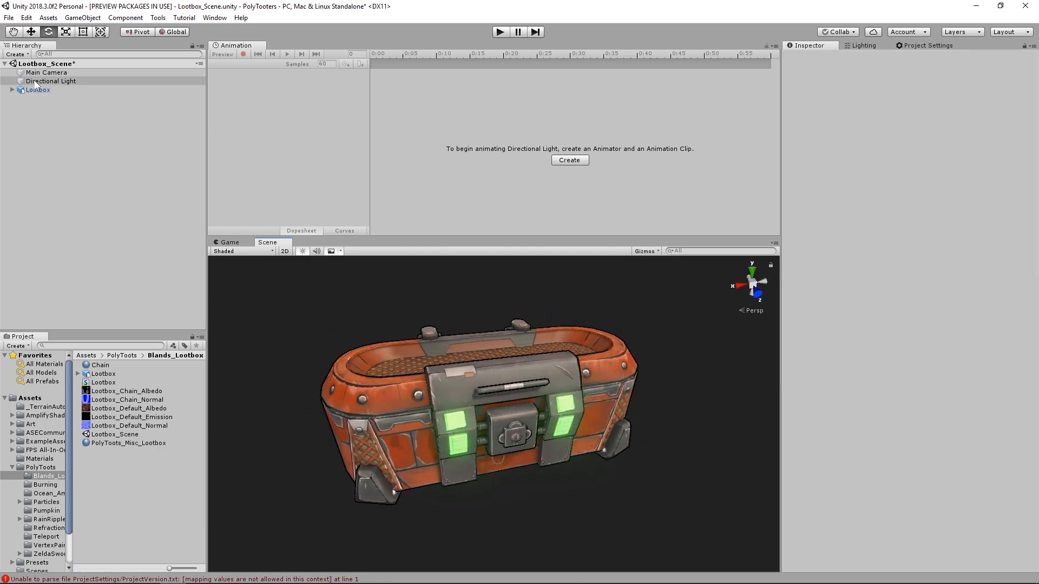
{"action": "left_click", "coordinate": [57, 90]}
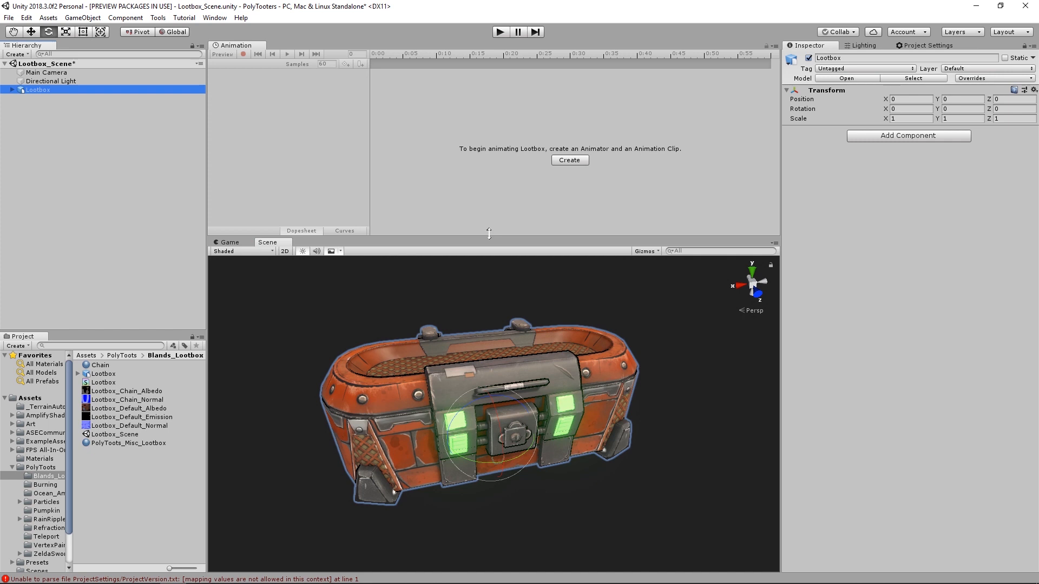
- Create an animation clip for the Lootbox object and save it as Lootbox_Open
{"action": "left_click", "coordinate": [569, 160]}
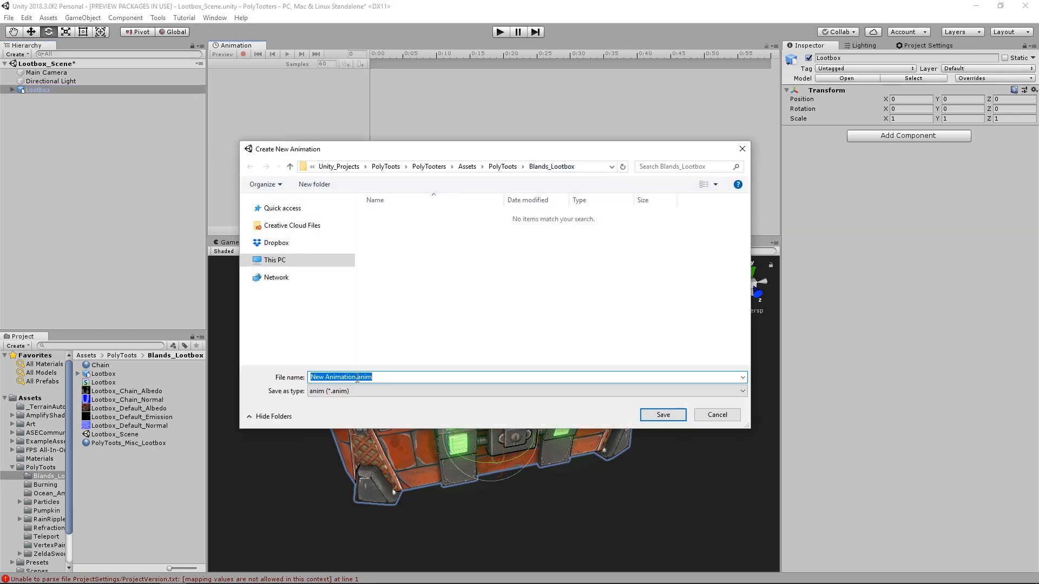
{"action": "left_click_drag", "start_coordinate": [356, 379], "coordinate": [262, 383]}
{"action": "type", "text": "Loot"}
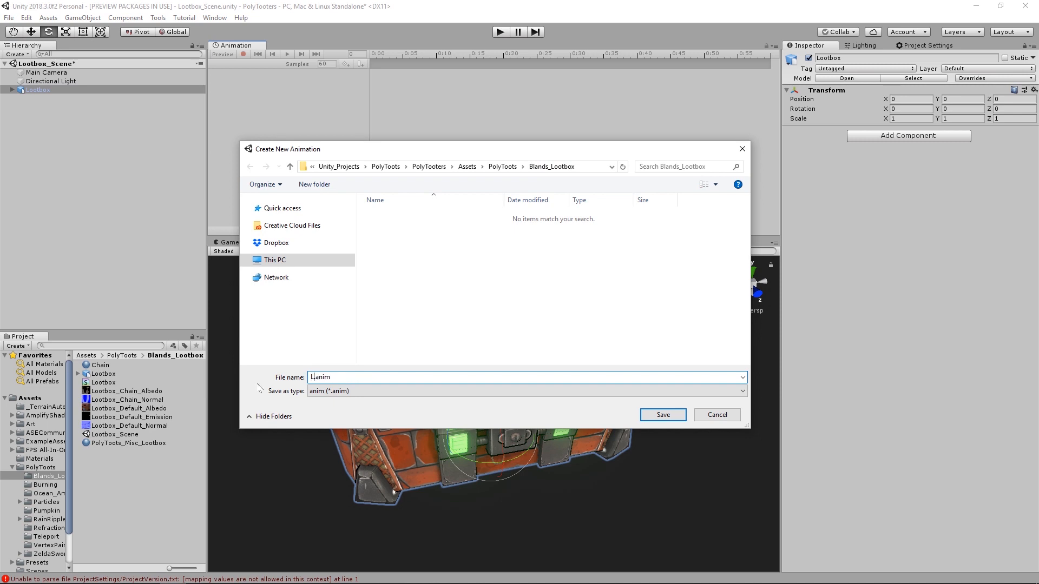
{"action": "type", "text": "box_Open"}
{"action": "key", "text": "Return"}
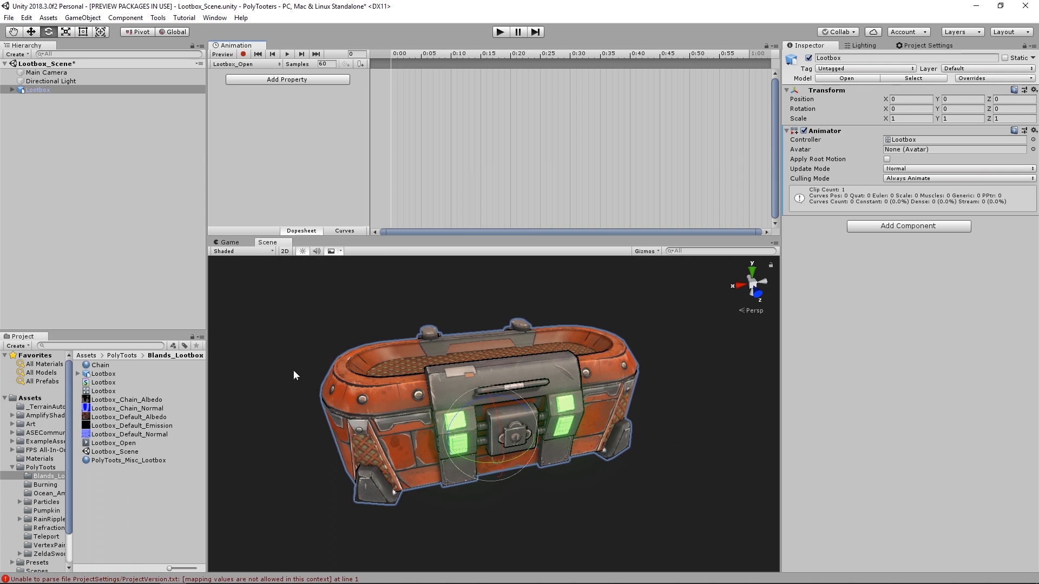
- Enable keyframe recording for the Lootbox_Open clip and select the Pipes_L object
{"action": "left_click_drag", "start_coordinate": [419, 51], "coordinate": [393, 65]}
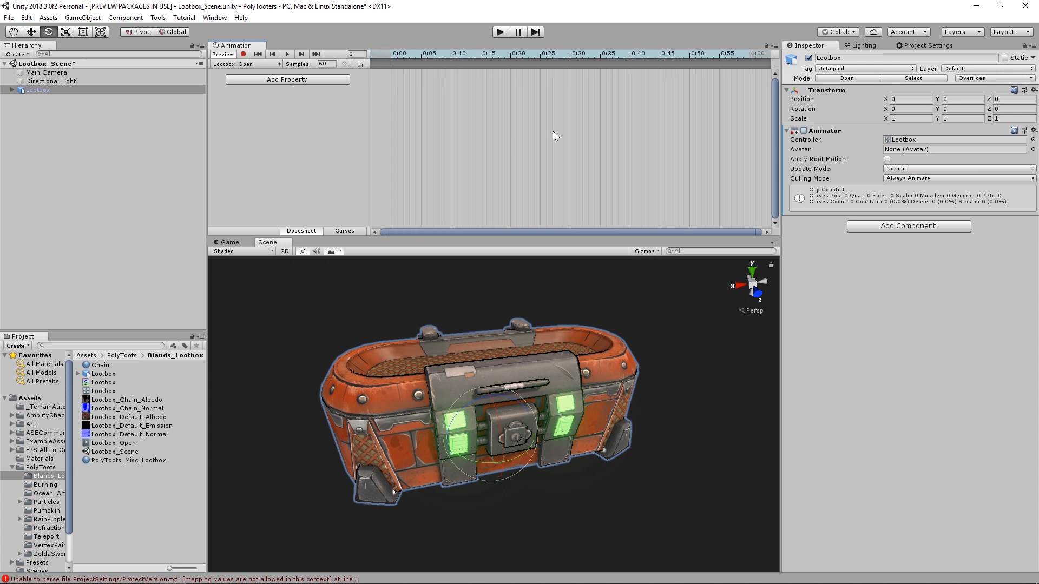
{"action": "left_click_drag", "start_coordinate": [475, 54], "coordinate": [382, 63]}
{"action": "right_click_drag", "start_coordinate": [603, 118], "coordinate": [485, 112], "text": "alt"}
{"action": "middle_click_drag", "start_coordinate": [484, 111], "coordinate": [689, 116]}
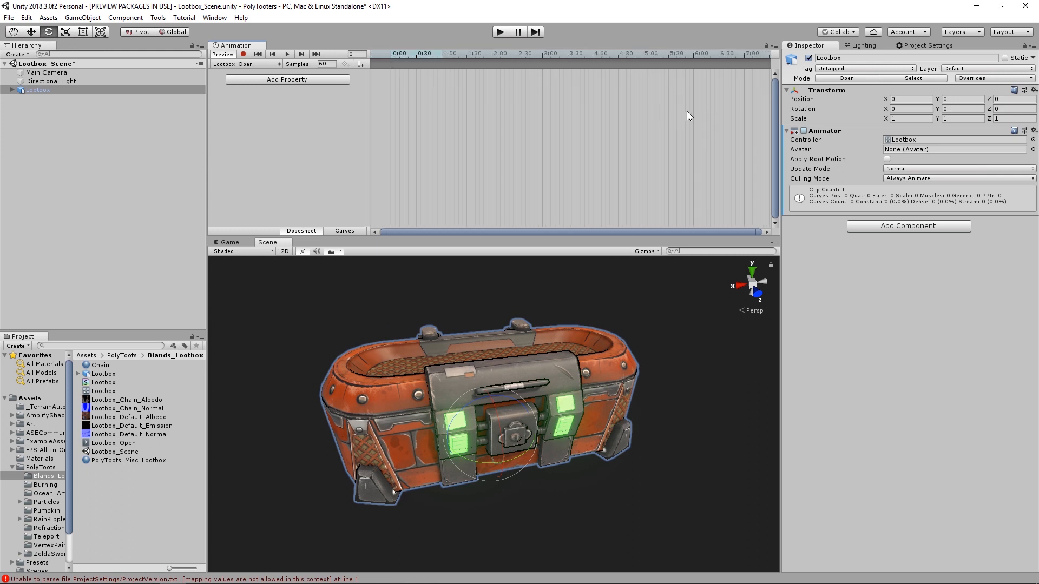
{"action": "left_click_drag", "start_coordinate": [429, 52], "coordinate": [382, 53]}
{"action": "left_click", "coordinate": [243, 54]}
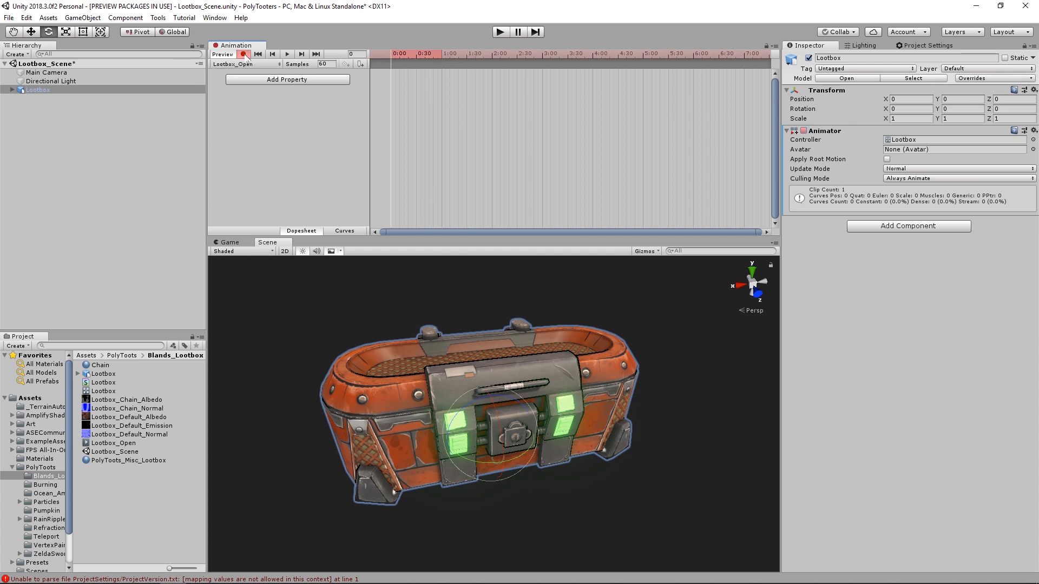
{"action": "left_click", "coordinate": [12, 90]}
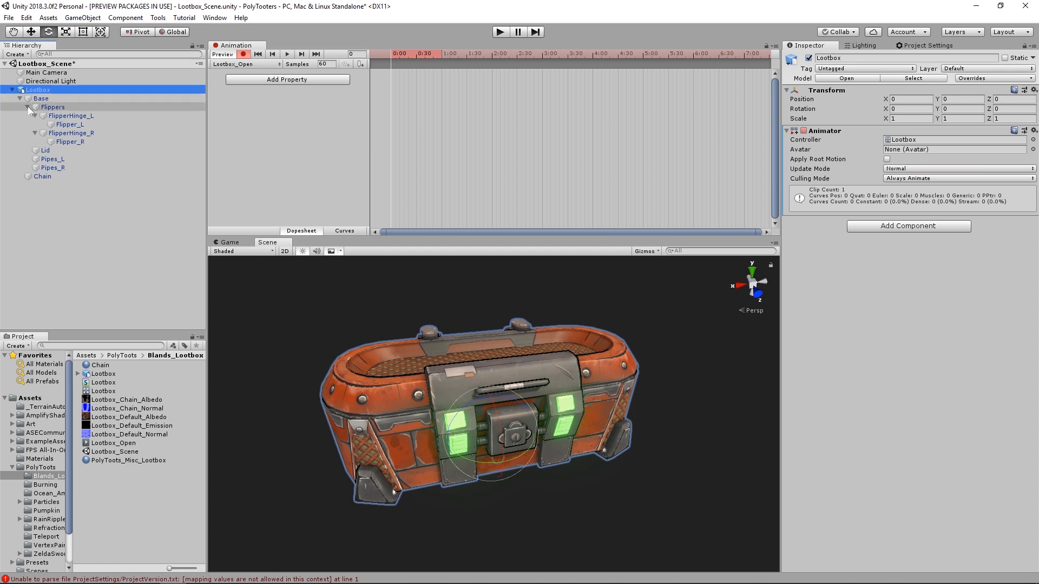
{"action": "left_click", "coordinate": [27, 107]}
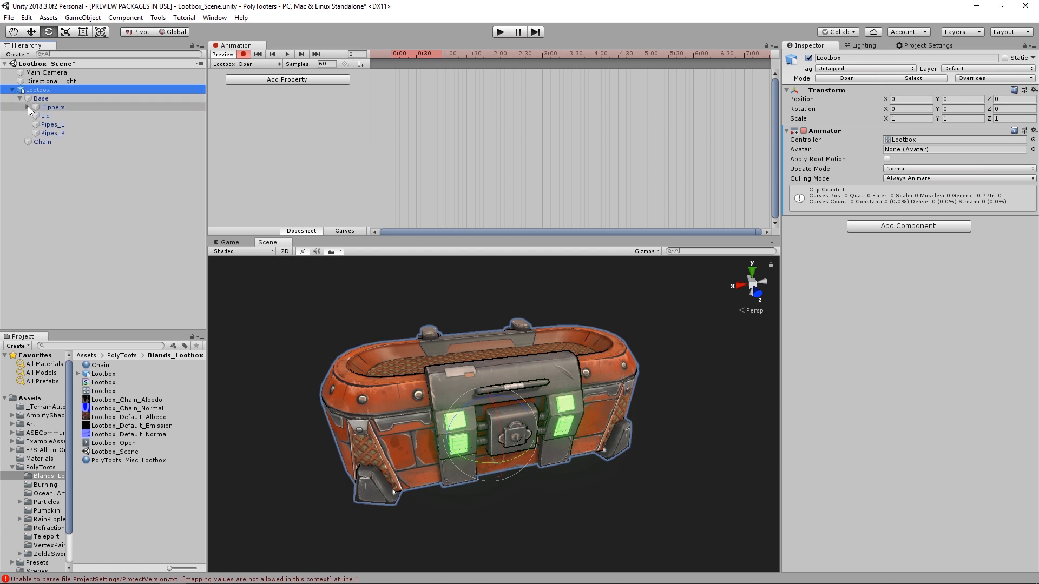
{"action": "left_click", "coordinate": [56, 128]}
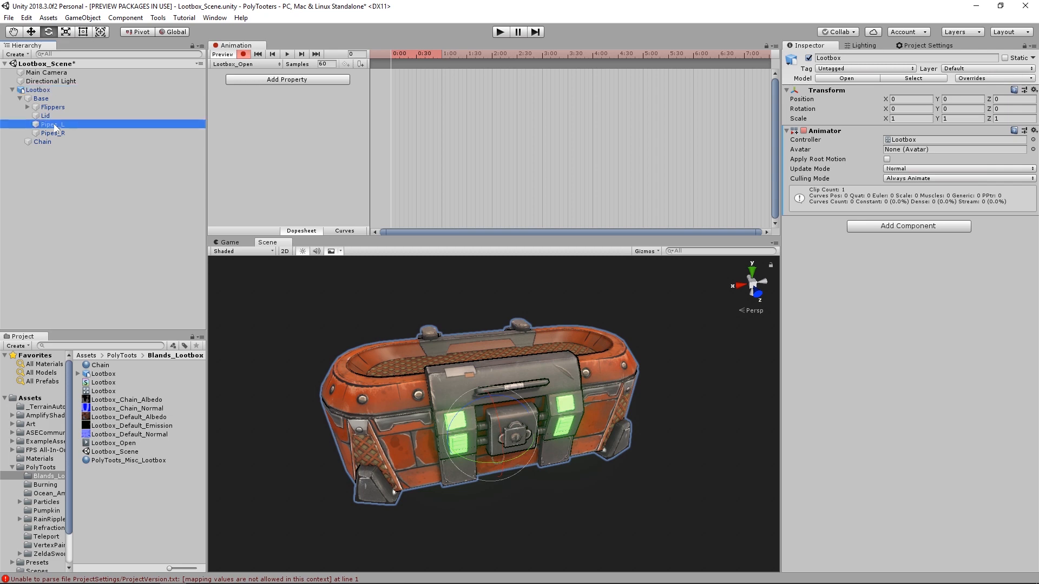
{"action": "left_click_drag", "start_coordinate": [309, 343], "coordinate": [482, 414], "text": "alt"}
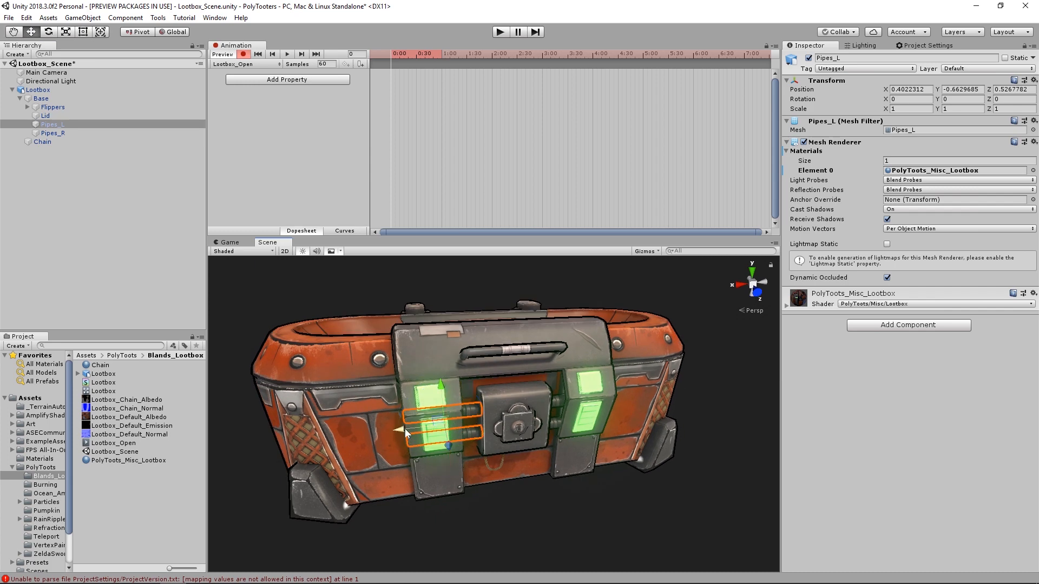
{"action": "left_click_drag", "start_coordinate": [405, 428], "coordinate": [439, 436]}
{"action": "key", "text": "ctrl+z"}
{"action": "key", "text": "space"}
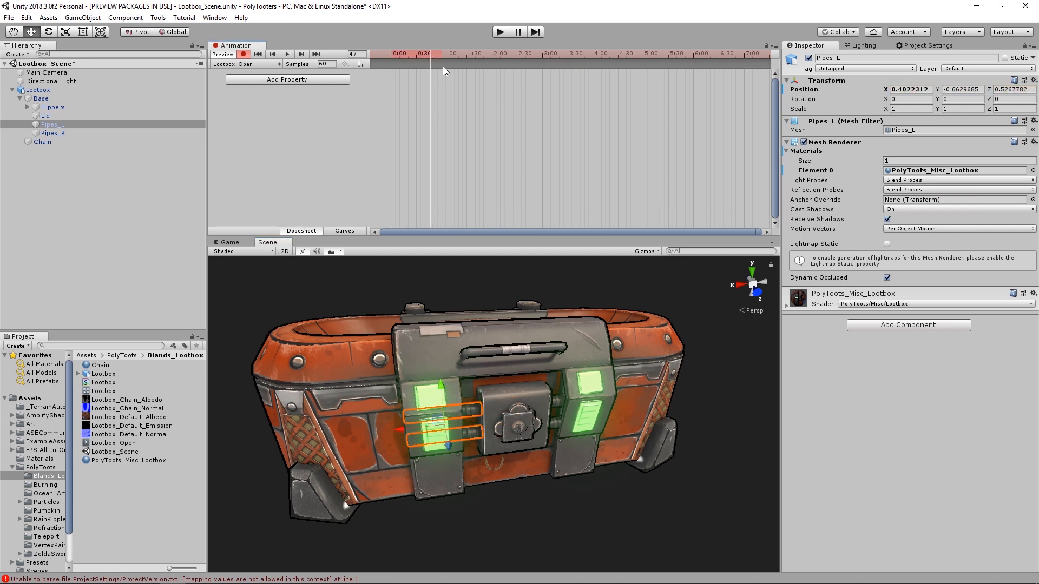
- Key Pipes_L at X 0.061 and Pipes_R slid inward at frame 30, and delay their starting keys to frame 8
{"action": "left_click_drag", "start_coordinate": [430, 54], "coordinate": [415, 54]}
{"action": "left_click_drag", "start_coordinate": [401, 433], "coordinate": [444, 434]}
{"action": "left_click", "coordinate": [543, 403]}
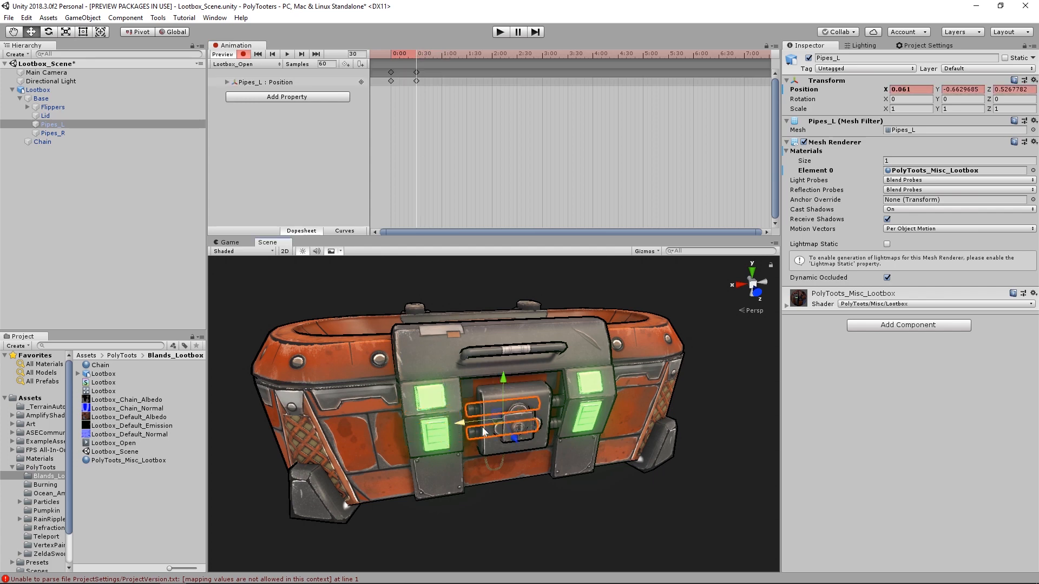
{"action": "left_click", "coordinate": [557, 402]}
{"action": "left_click_drag", "start_coordinate": [540, 413], "coordinate": [563, 434]}
{"action": "left_click", "coordinate": [407, 66]}
- Key the Lid swung open to an X rotation of -120 at frame 48
{"action": "left_click_drag", "start_coordinate": [410, 56], "coordinate": [431, 66]}
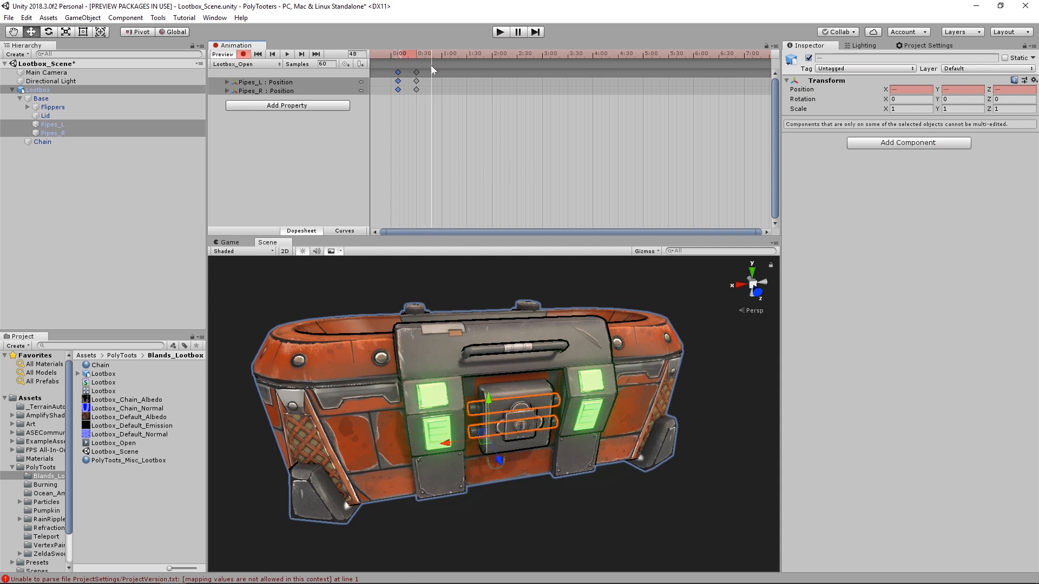
{"action": "left_click", "coordinate": [66, 116]}
{"action": "left_click_drag", "start_coordinate": [416, 325], "coordinate": [496, 370], "text": "alt"}
{"action": "key", "text": "e"}
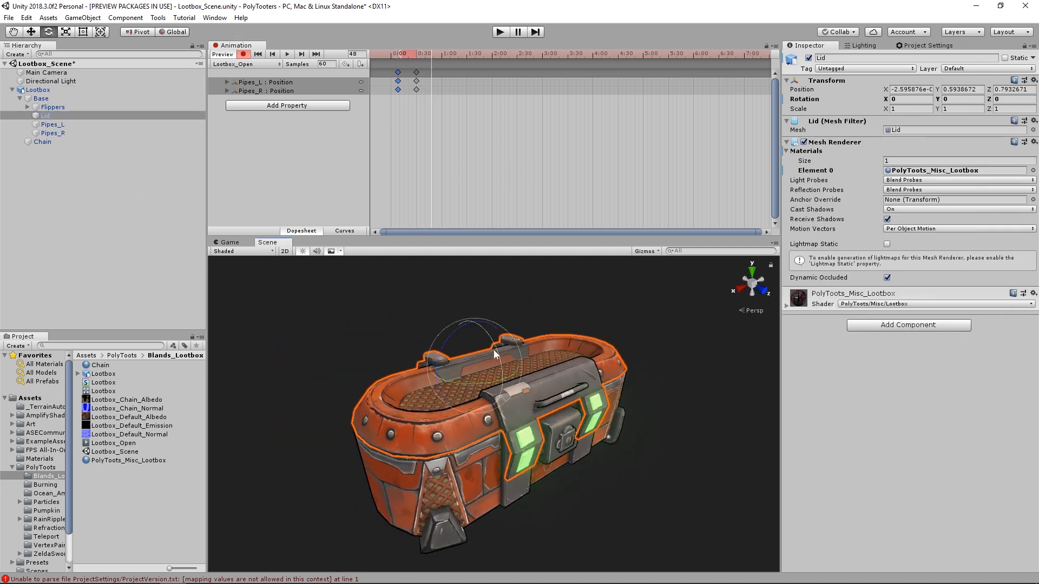
{"action": "middle_click_drag", "start_coordinate": [493, 349], "coordinate": [499, 366]}
{"action": "left_click_drag", "start_coordinate": [503, 376], "coordinate": [366, 219]}
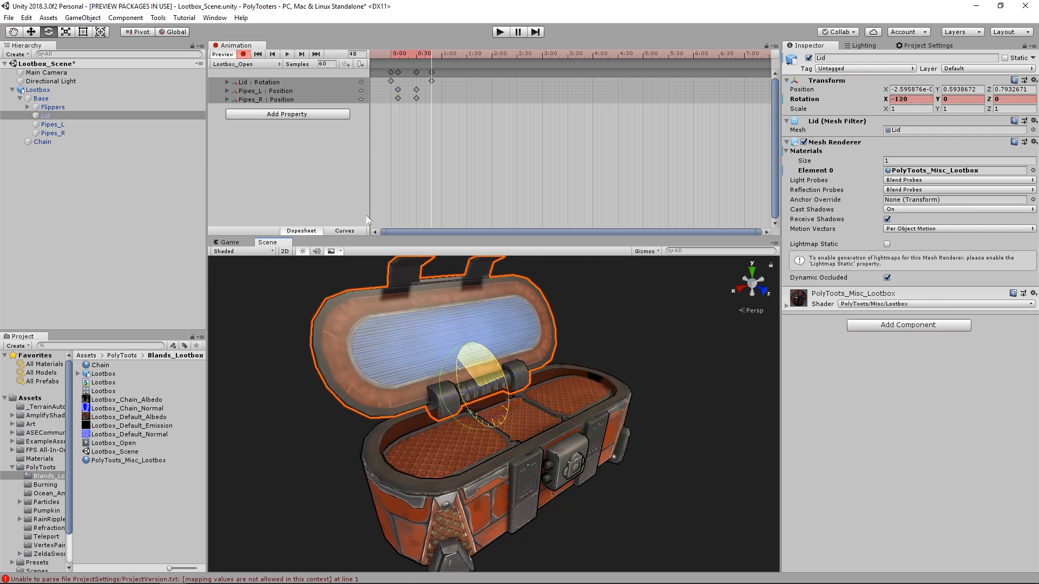
- Move the Lid's starting rotation key to frame 30 and preview the opening motion from the front
{"action": "left_click_drag", "start_coordinate": [390, 80], "coordinate": [417, 82]}
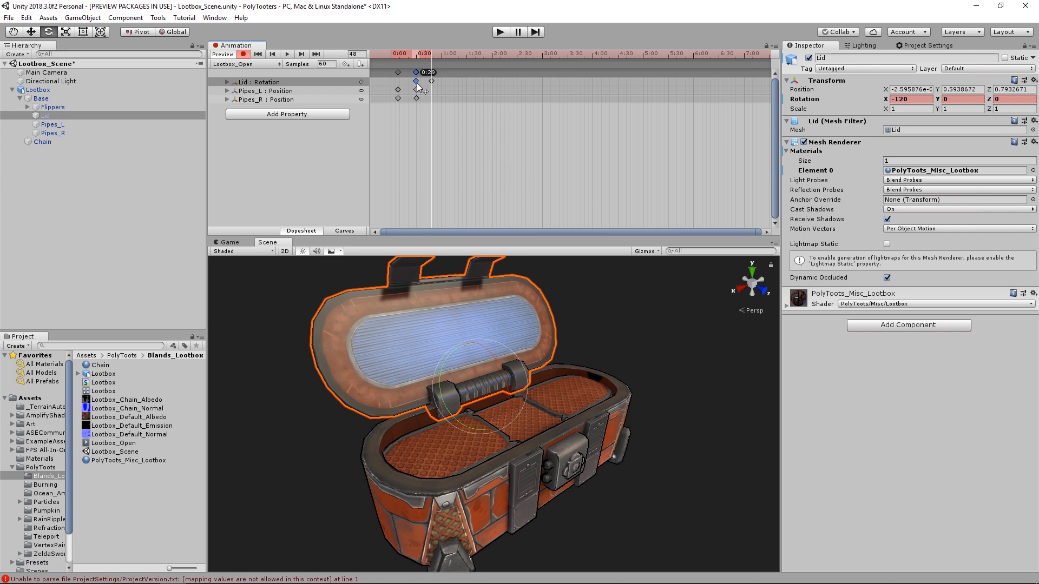
{"action": "left_click", "coordinate": [420, 52]}
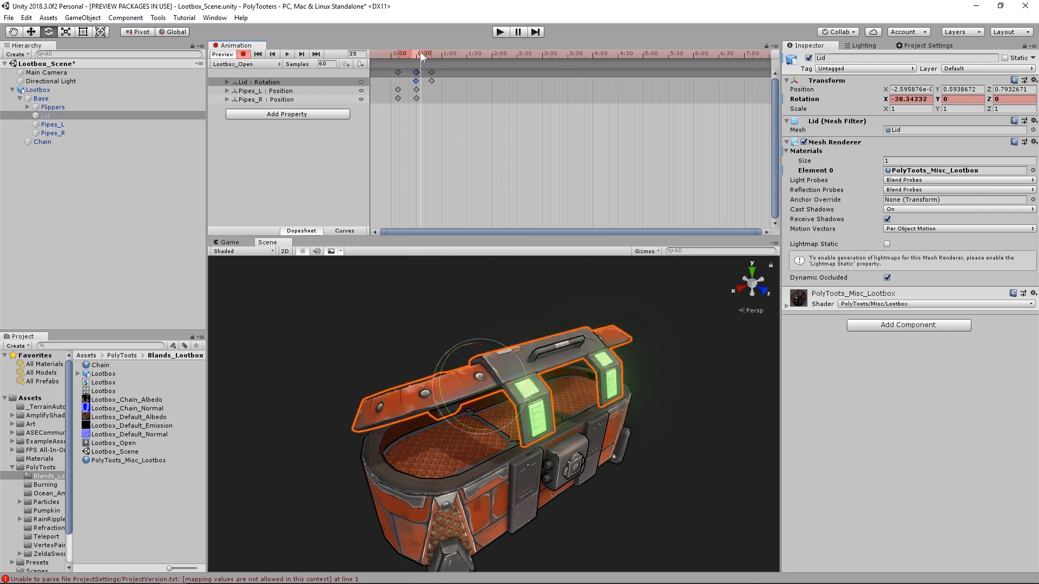
{"action": "scroll", "coordinate": [445, 140], "scroll_direction": "up", "scroll_amount": 5}
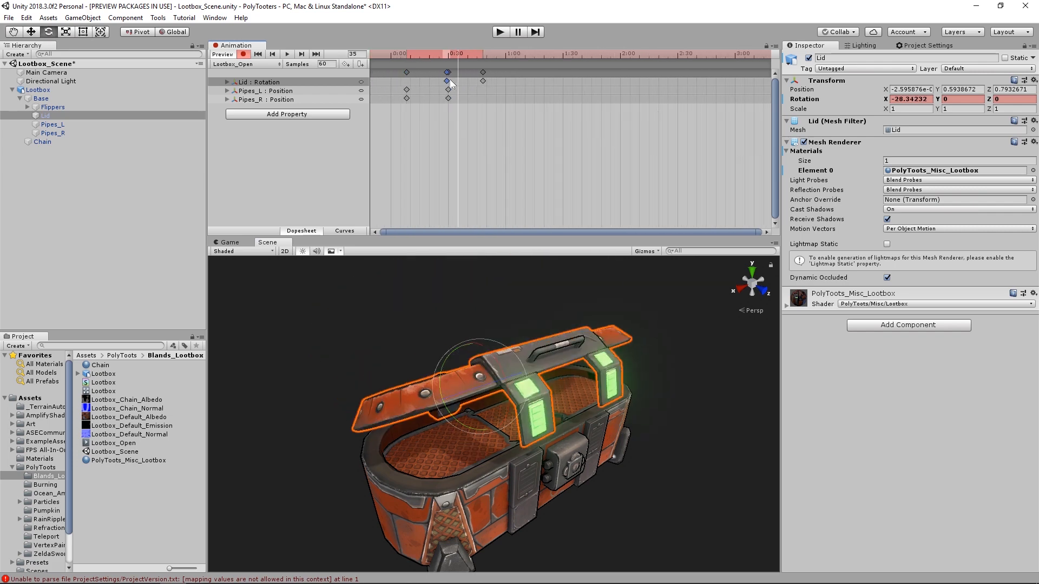
{"action": "mouse_move", "coordinate": [456, 54]}
{"action": "left_mouse_down"}
{"action": "mouse_move", "coordinate": [409, 57]}
{"action": "mouse_move", "coordinate": [454, 57]}
{"action": "left_mouse_up"}
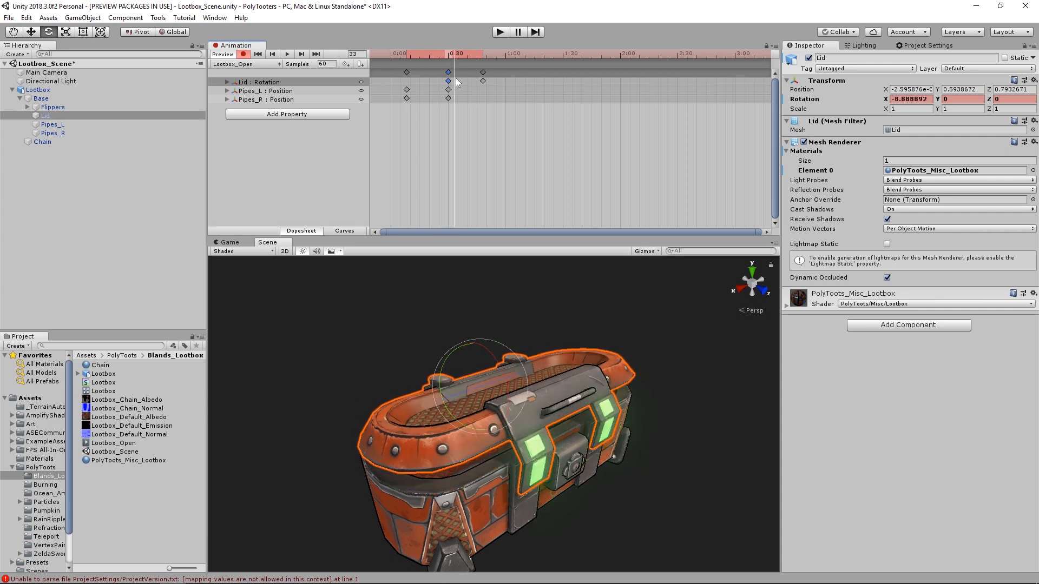
{"action": "left_click_drag", "start_coordinate": [557, 387], "coordinate": [520, 393], "text": "alt"}
{"action": "right_click_drag", "start_coordinate": [519, 392], "coordinate": [562, 378], "text": "alt"}
{"action": "left_click_drag", "start_coordinate": [562, 379], "coordinate": [556, 339], "text": "alt"}
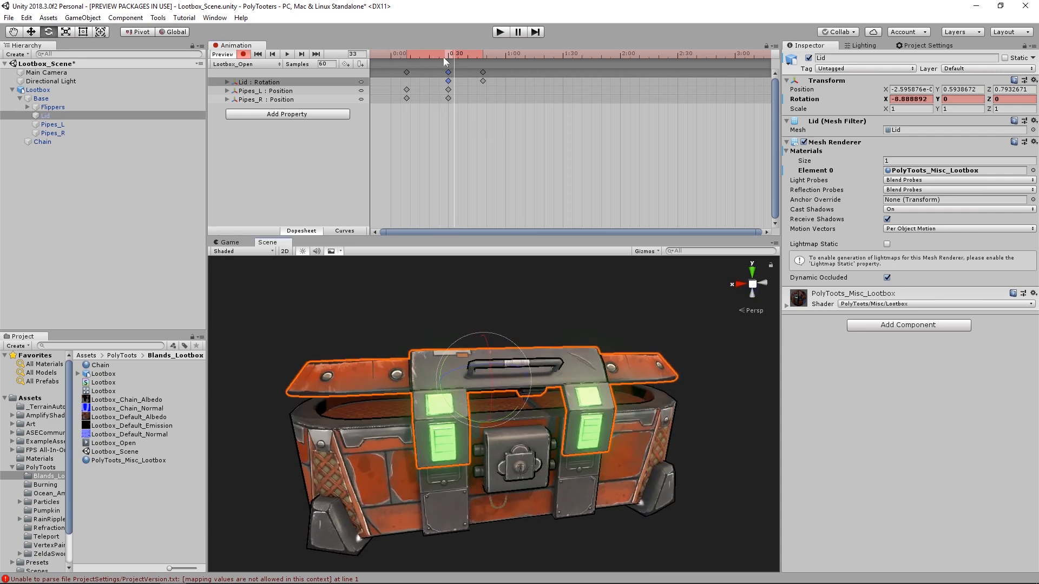
{"action": "left_click_drag", "start_coordinate": [446, 57], "coordinate": [479, 63]}
{"action": "left_click_drag", "start_coordinate": [479, 64], "coordinate": [483, 64]}
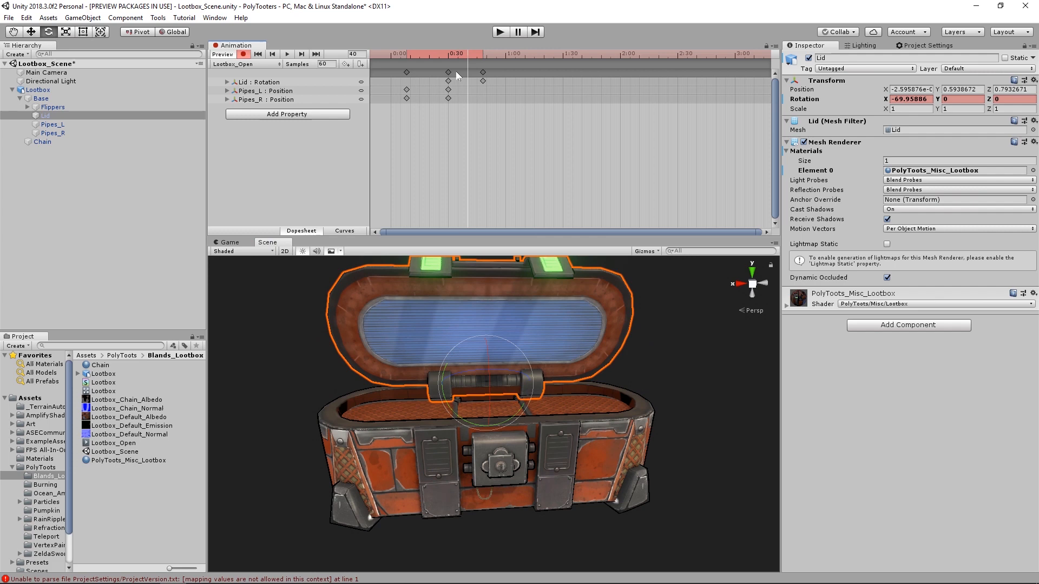
{"action": "left_click", "coordinate": [484, 52]}
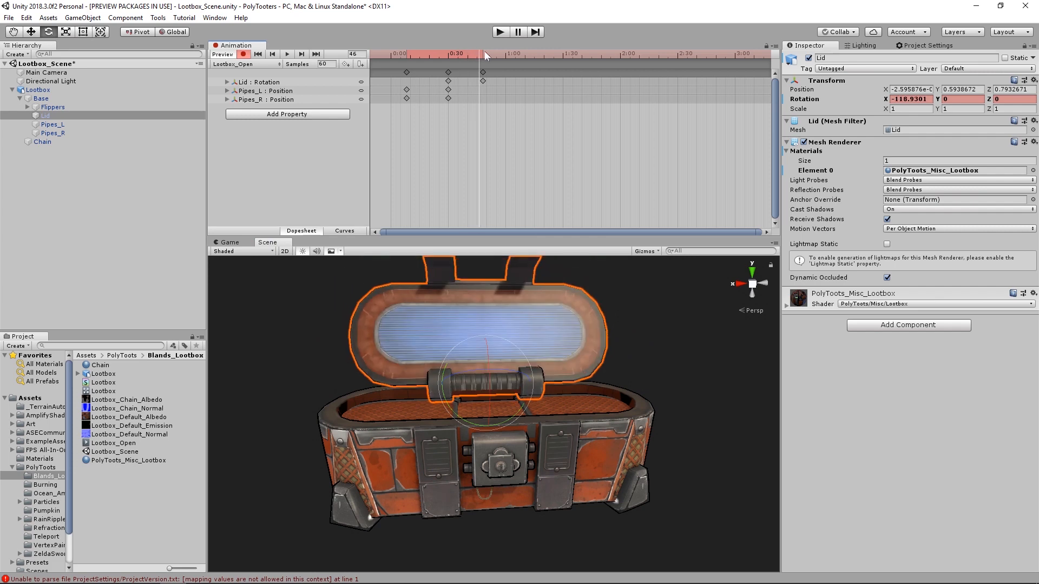
- Add a bounce to the Lid with X rotation keys of -105 at frame 52 and -120 at frame 58
{"action": "scroll", "coordinate": [487, 325], "scroll_direction": "down", "scroll_amount": 2}
{"action": "left_click_drag", "start_coordinate": [466, 325], "coordinate": [547, 362], "text": "alt"}
{"action": "left_click_drag", "start_coordinate": [480, 53], "coordinate": [491, 54]}
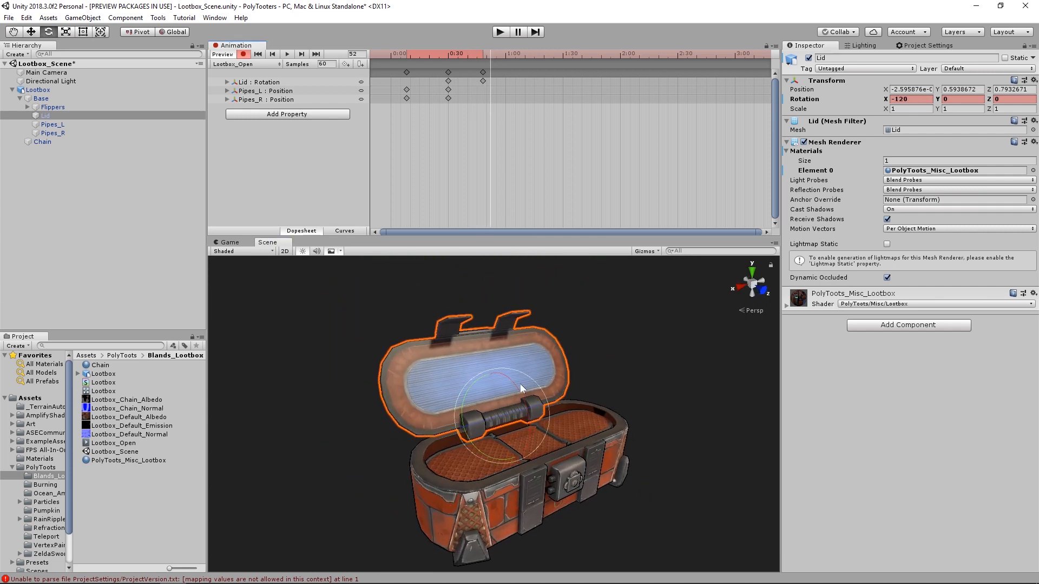
{"action": "left_click_drag", "start_coordinate": [520, 384], "coordinate": [530, 387], "text": "alt"}
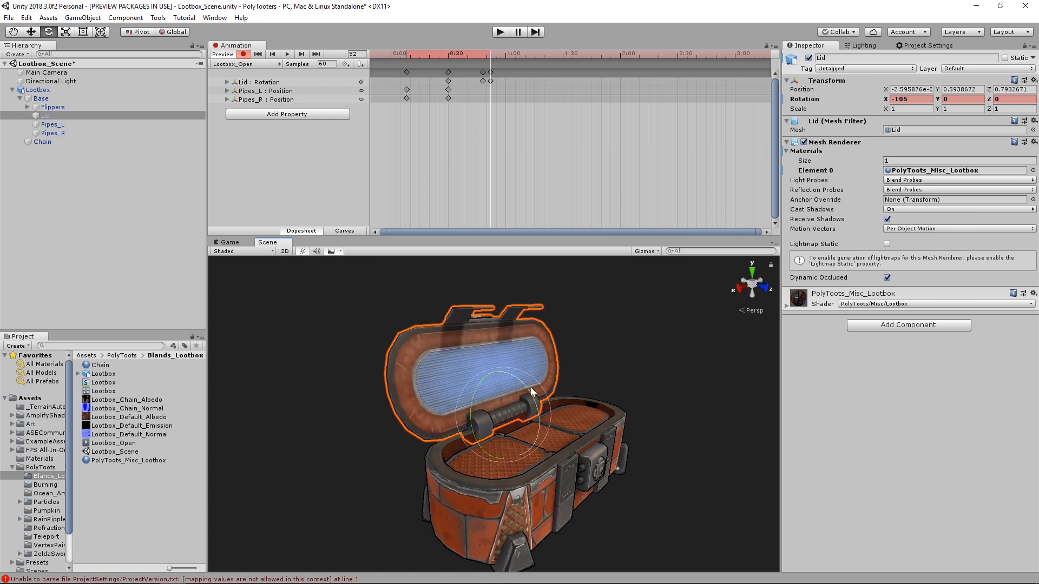
{"action": "left_click_drag", "start_coordinate": [488, 53], "coordinate": [502, 61]}
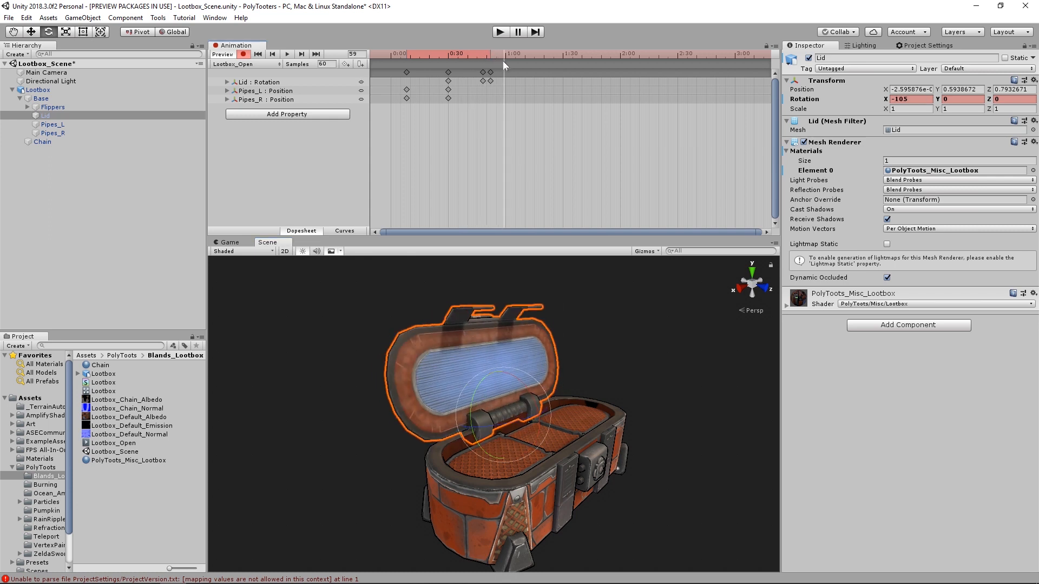
{"action": "left_click_drag", "start_coordinate": [517, 380], "coordinate": [526, 395]}
{"action": "left_click", "coordinate": [462, 55]}
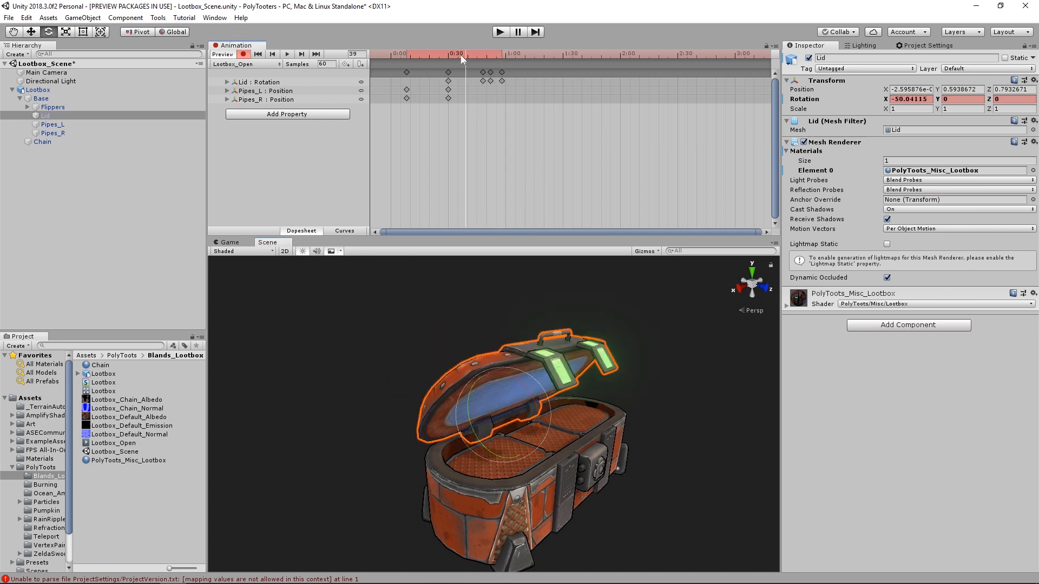
{"action": "key", "text": "space"}
- Key the Flippers raised to a Z position of 0.606 and move their starting position key to frame 43
{"action": "left_click_drag", "start_coordinate": [490, 54], "coordinate": [504, 69]}
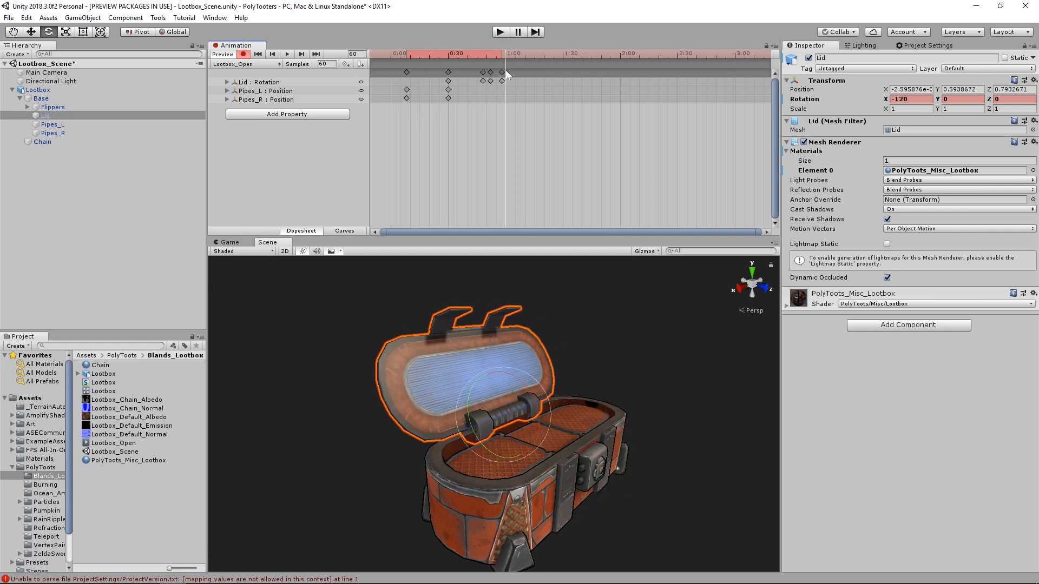
{"action": "left_click", "coordinate": [93, 107]}
{"action": "key", "text": "f"}
{"action": "key", "text": "w"}
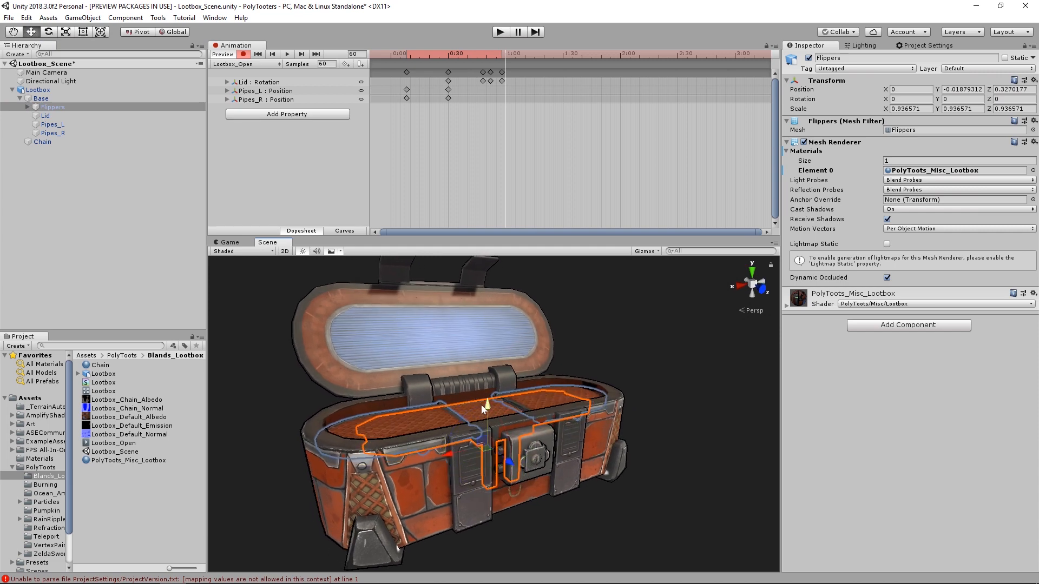
{"action": "left_click_drag", "start_coordinate": [484, 402], "coordinate": [498, 378]}
{"action": "left_click_drag", "start_coordinate": [391, 81], "coordinate": [435, 61]}
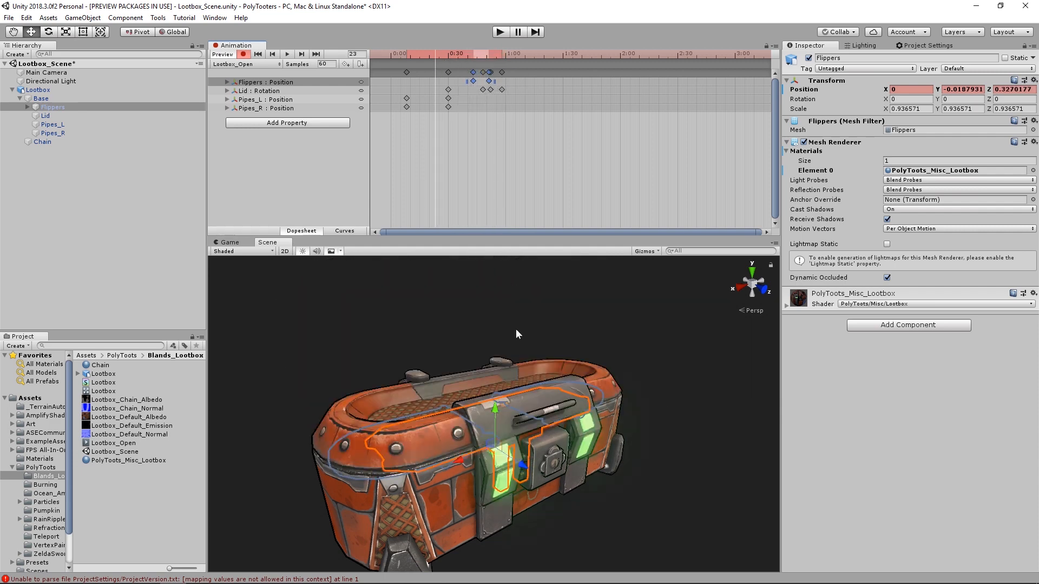
- Preview the rising Flippers against the opening lid and move their end position key to frame 56
{"action": "middle_click_drag", "start_coordinate": [529, 328], "coordinate": [531, 330]}
{"action": "left_click_drag", "start_coordinate": [445, 53], "coordinate": [489, 59]}
{"action": "left_click", "coordinate": [476, 57]}
{"action": "left_click_drag", "start_coordinate": [546, 398], "coordinate": [495, 395], "text": "alt"}
{"action": "left_click_drag", "start_coordinate": [491, 80], "coordinate": [487, 56]}
{"action": "left_click_drag", "start_coordinate": [398, 405], "coordinate": [335, 407], "text": "alt"}
- At frame 58, key FlipperHinge_L and Flipper_L rotated outward so the left flipper unfolds beyond the box
{"action": "left_click_drag", "start_coordinate": [488, 55], "coordinate": [500, 58]}
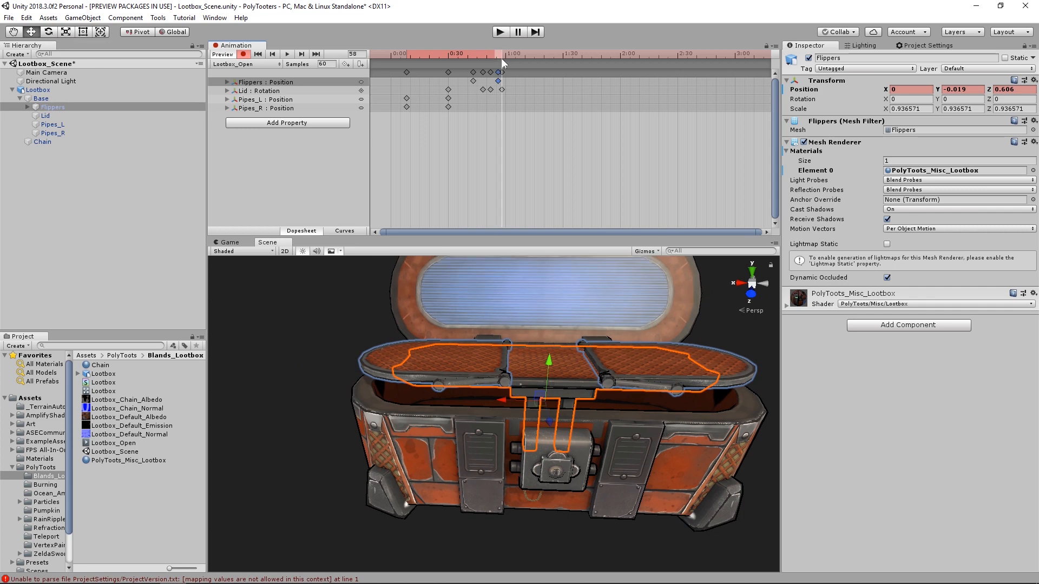
{"action": "left_click_drag", "start_coordinate": [523, 265], "coordinate": [571, 295], "text": "alt"}
{"action": "left_click", "coordinate": [545, 391]}
{"action": "left_click", "coordinate": [544, 391]}
{"action": "left_click_drag", "start_coordinate": [545, 391], "coordinate": [211, 301], "text": "alt"}
{"action": "key", "text": "e"}
{"action": "left_click", "coordinate": [372, 355]}
{"action": "left_click", "coordinate": [372, 355]}
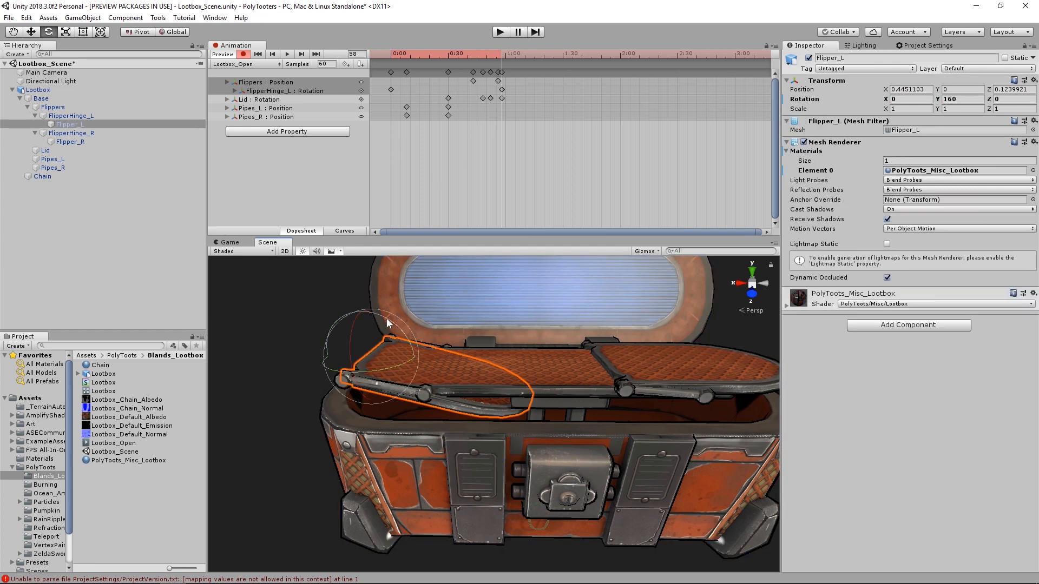
{"action": "left_click_drag", "start_coordinate": [386, 319], "coordinate": [610, 424]}
- Move the starting rotation keys of FlipperHinge_L and Flipper_L to frame 48
{"action": "left_click_drag", "start_coordinate": [480, 54], "coordinate": [502, 70]}
{"action": "left_click", "coordinate": [391, 90]}
{"action": "left_click", "coordinate": [391, 98], "text": "shift"}
{"action": "left_click_drag", "start_coordinate": [391, 90], "coordinate": [483, 90]}
- At frame 58, key FlipperHinge_R rotated outward and Flipper_R unfolded to a Y rotation of 5
{"action": "mouse_move", "coordinate": [494, 55]}
{"action": "left_mouse_down"}
{"action": "mouse_move", "coordinate": [480, 64]}
{"action": "mouse_move", "coordinate": [502, 69]}
{"action": "left_mouse_up"}
{"action": "middle_click_drag", "start_coordinate": [635, 363], "coordinate": [533, 359]}
{"action": "left_click", "coordinate": [535, 387]}
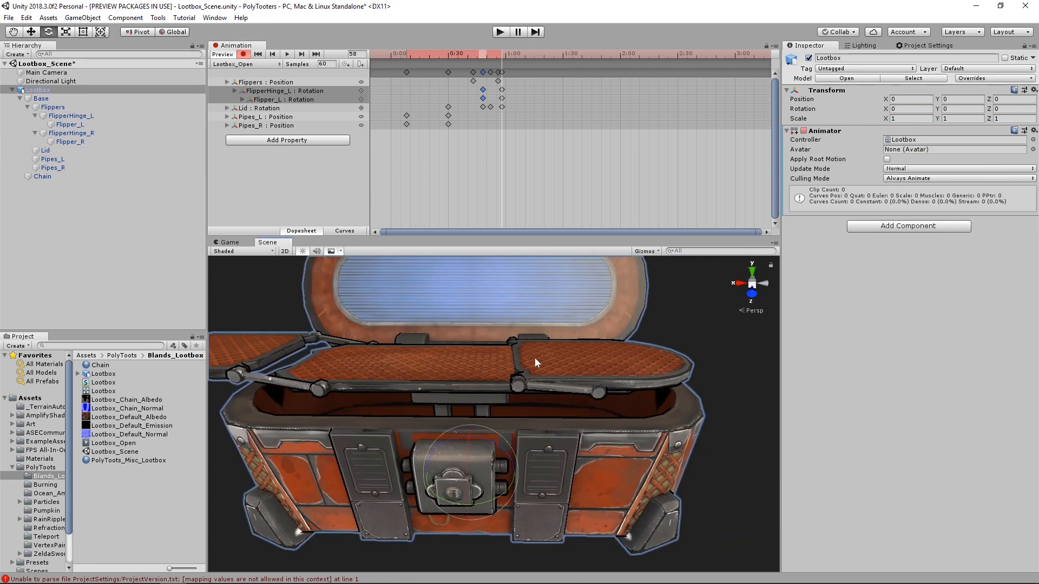
{"action": "left_click", "coordinate": [524, 378]}
{"action": "scroll", "coordinate": [503, 108], "scroll_direction": "up", "scroll_amount": 2}
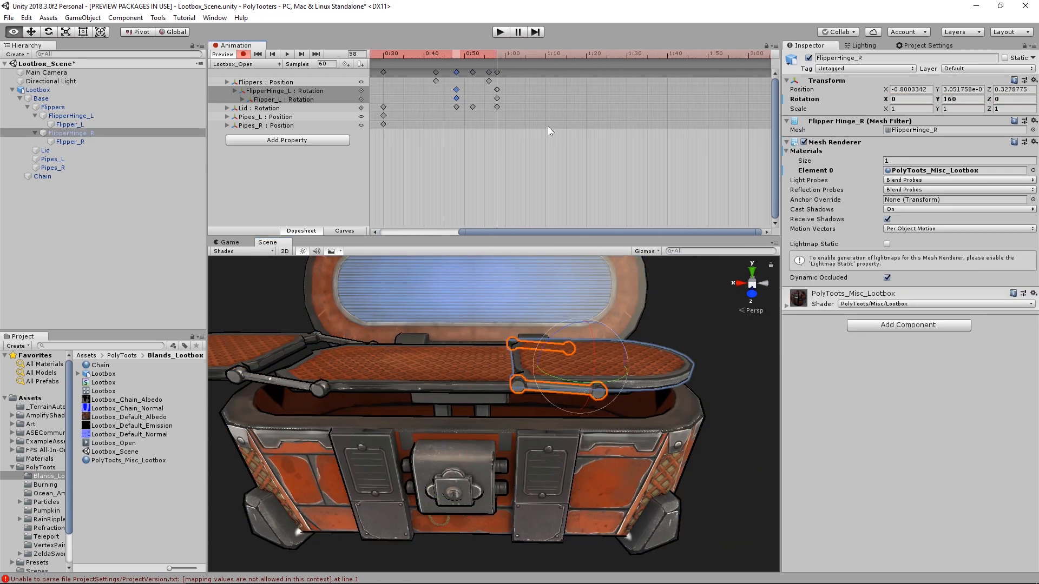
{"action": "scroll", "coordinate": [540, 119], "scroll_direction": "up", "scroll_amount": 2}
{"action": "left_click_drag", "start_coordinate": [553, 332], "coordinate": [542, 398]}
{"action": "left_click", "coordinate": [541, 404]}
{"action": "left_click", "coordinate": [541, 404]}
{"action": "left_click_drag", "start_coordinate": [622, 351], "coordinate": [377, 373], "text": "ctrl"}
- Move the starting rotation keys of FlipperHinge_R and Flipper_R to frame 48 and play the whole opening animation
{"action": "left_click_drag", "start_coordinate": [386, 105], "coordinate": [585, 112]}
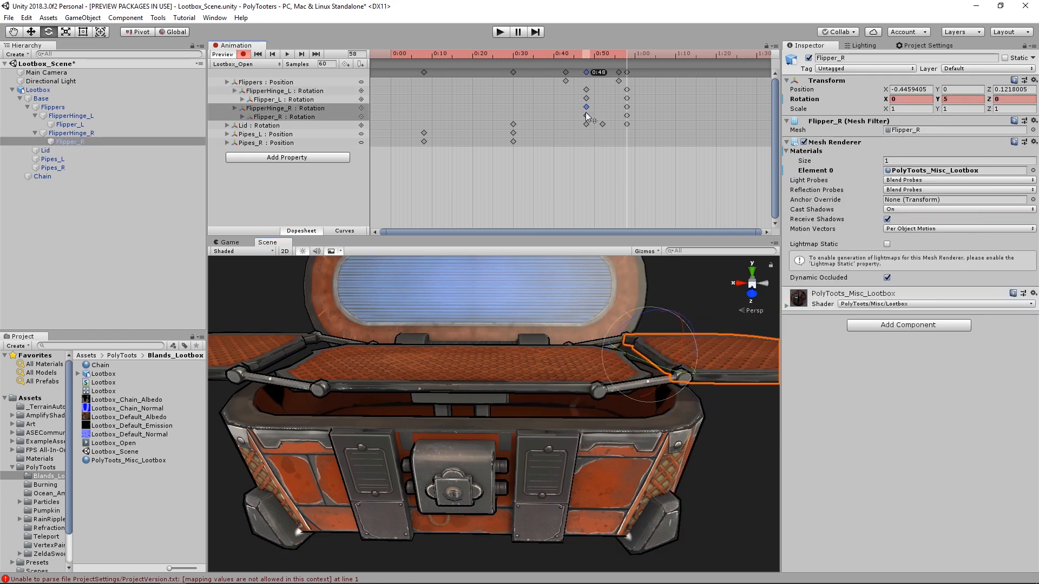
{"action": "left_click_drag", "start_coordinate": [563, 54], "coordinate": [542, 73]}
{"action": "left_click_drag", "start_coordinate": [514, 336], "coordinate": [552, 346], "text": "alt"}
{"action": "scroll", "coordinate": [552, 346], "scroll_direction": "down", "scroll_amount": 5}
{"action": "left_click_drag", "start_coordinate": [550, 53], "coordinate": [389, 54]}
{"action": "key", "text": "space"}
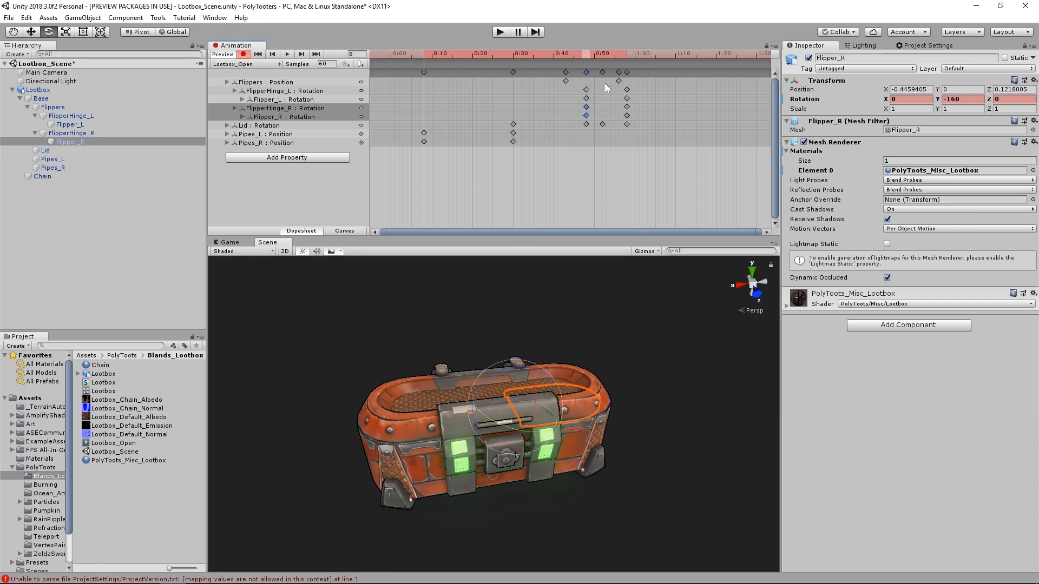
- At frame 58, key Flippers tilted to an X rotation of 11.664 and move its starting rotation key to frame 43
{"action": "left_click_drag", "start_coordinate": [610, 56], "coordinate": [628, 74]}
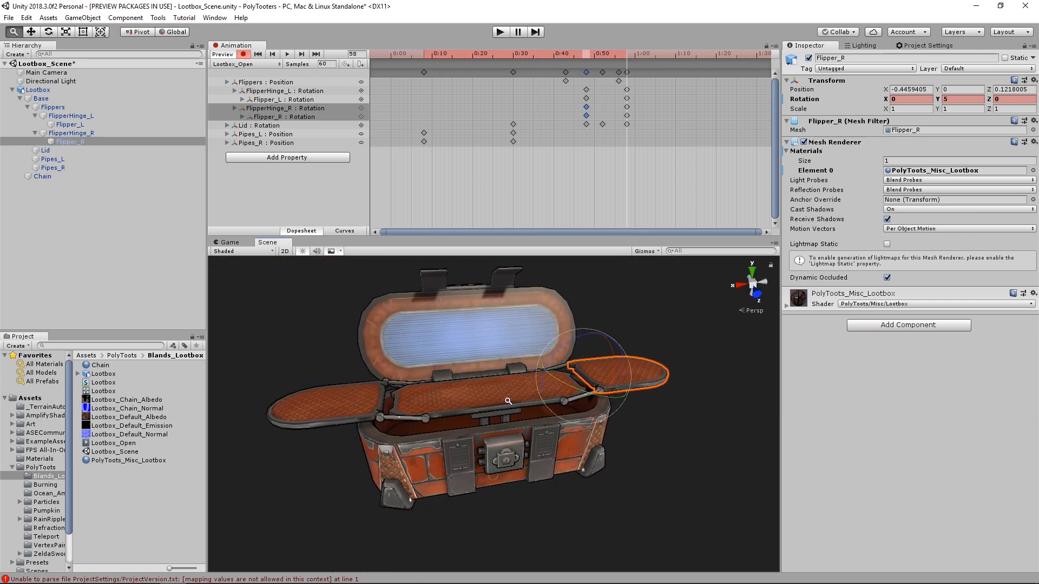
{"action": "scroll", "coordinate": [499, 403], "scroll_direction": "up", "scroll_amount": 3}
{"action": "left_click", "coordinate": [501, 403]}
{"action": "left_click_drag", "start_coordinate": [460, 398], "coordinate": [532, 396], "text": "alt"}
{"action": "left_click", "coordinate": [501, 404]}
{"action": "left_click_drag", "start_coordinate": [527, 394], "coordinate": [538, 404]}
{"action": "mouse_move", "coordinate": [623, 57]}
{"action": "left_mouse_down"}
{"action": "mouse_move", "coordinate": [391, 58]}
{"action": "mouse_move", "coordinate": [566, 80]}
{"action": "mouse_move", "coordinate": [627, 65]}
{"action": "left_mouse_up"}
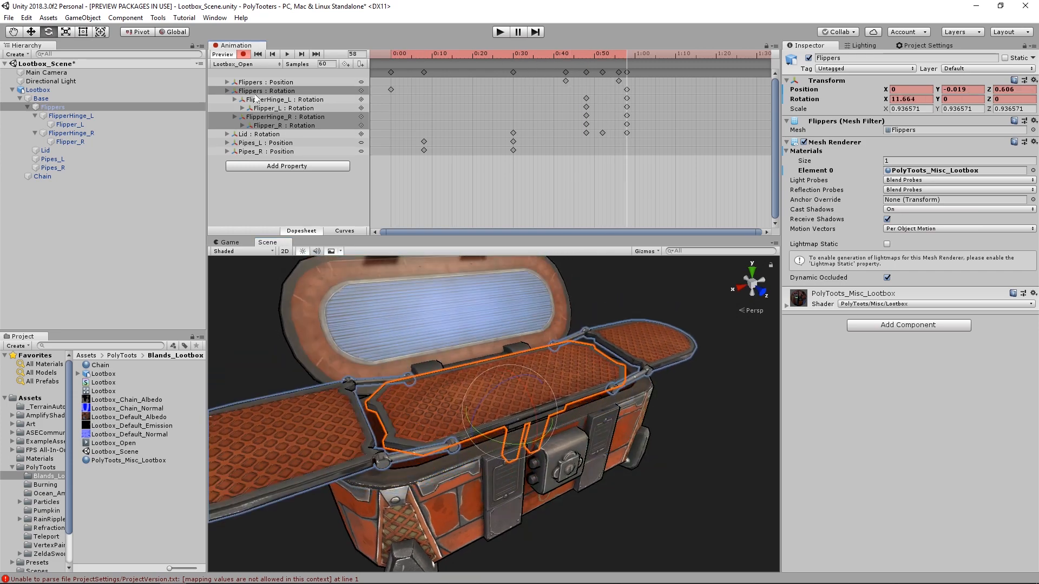
{"action": "left_click_drag", "start_coordinate": [391, 90], "coordinate": [628, 67]}
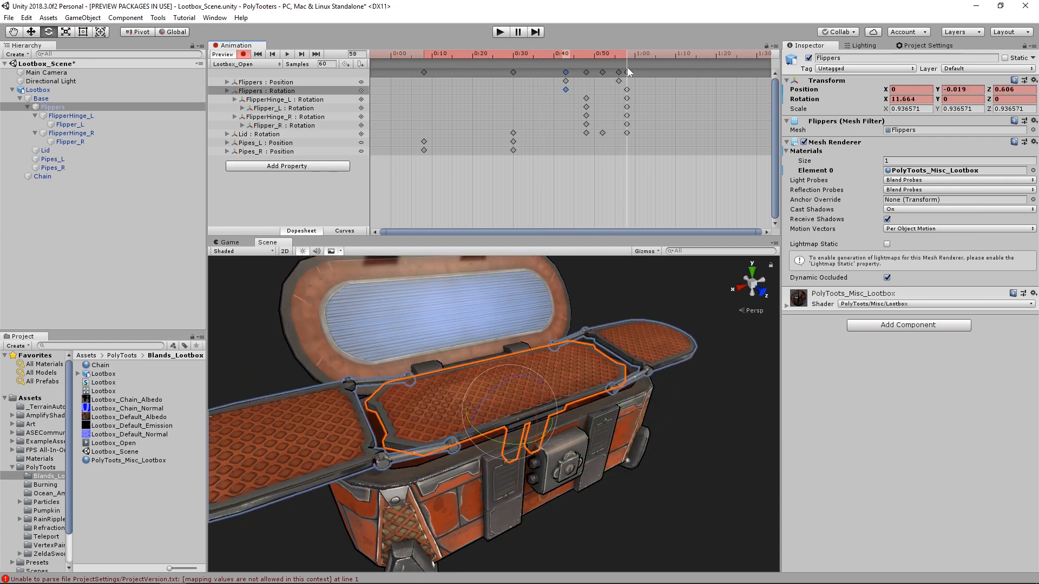
- Paste a copy of the last Flippers position key at frame 121 to lengthen the clip
{"action": "scroll", "coordinate": [622, 162], "scroll_direction": "down", "scroll_amount": 5}
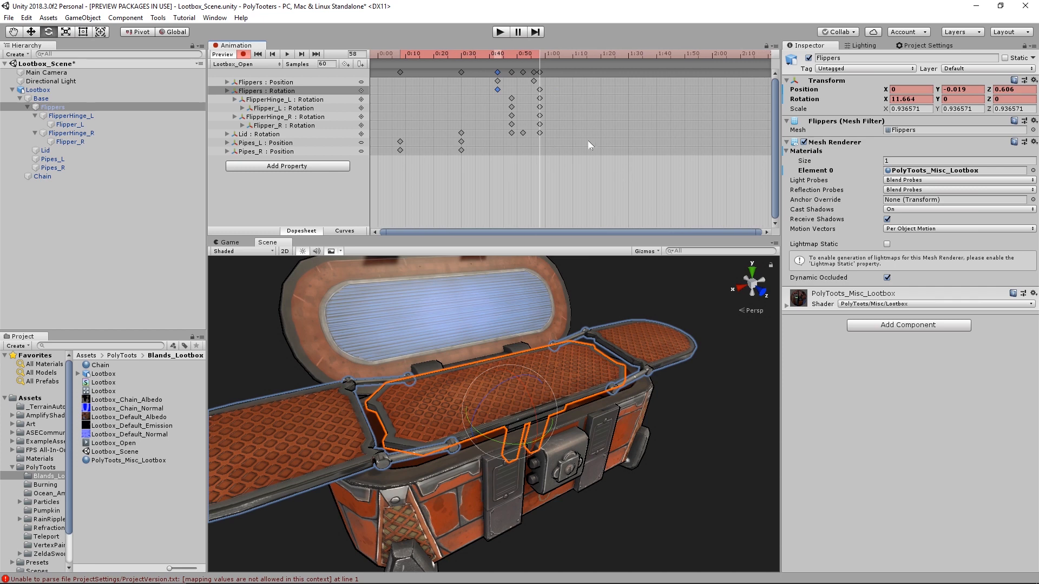
{"action": "left_click_drag", "start_coordinate": [552, 54], "coordinate": [708, 56]}
{"action": "scroll", "coordinate": [636, 138], "scroll_direction": "up", "scroll_amount": 4}
{"action": "scroll", "coordinate": [622, 136], "scroll_direction": "down", "scroll_amount": 4}
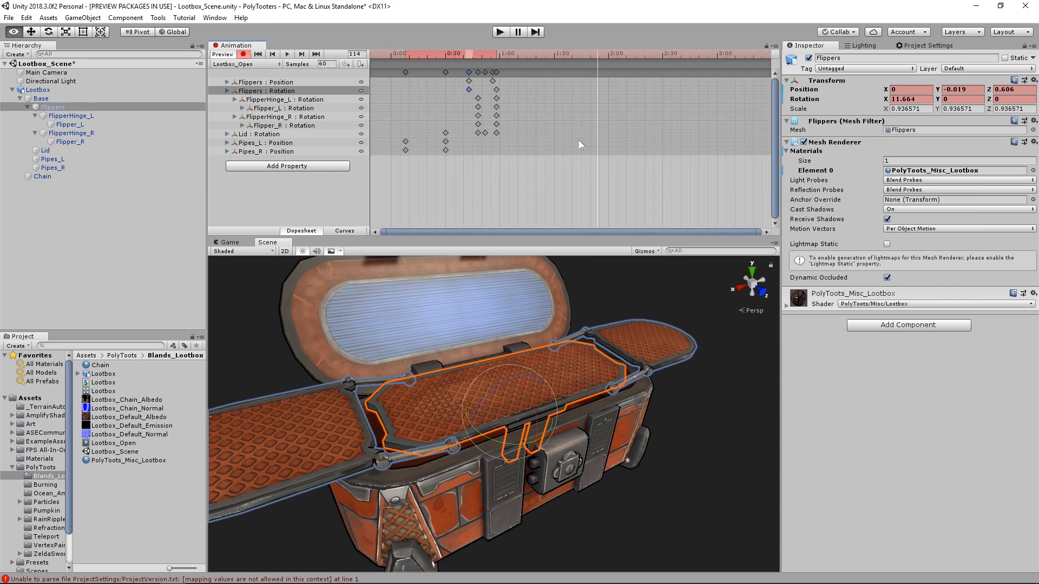
{"action": "left_click_drag", "start_coordinate": [566, 54], "coordinate": [575, 53]}
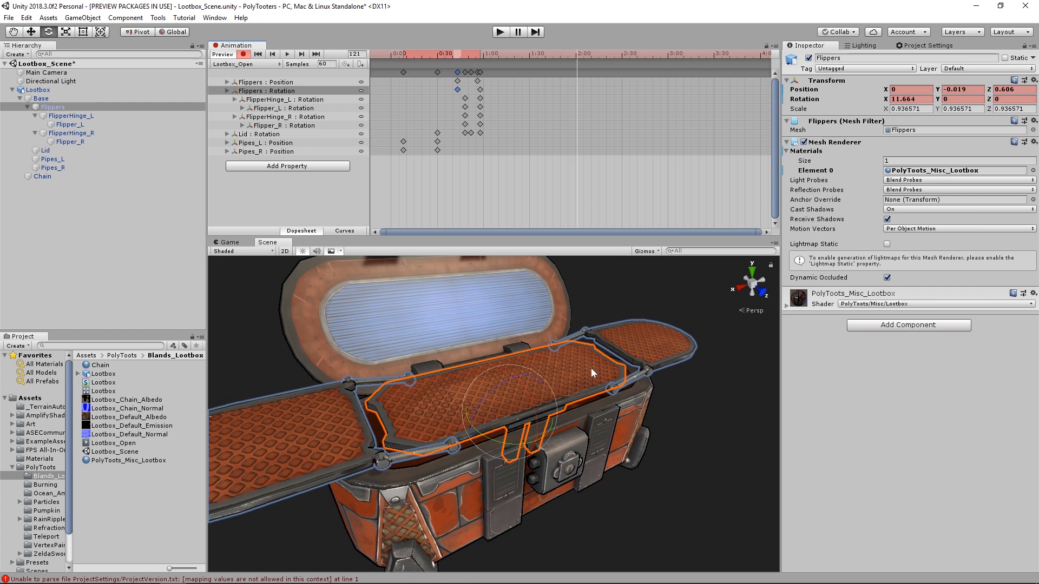
{"action": "left_click_drag", "start_coordinate": [590, 368], "coordinate": [558, 373], "text": "alt"}
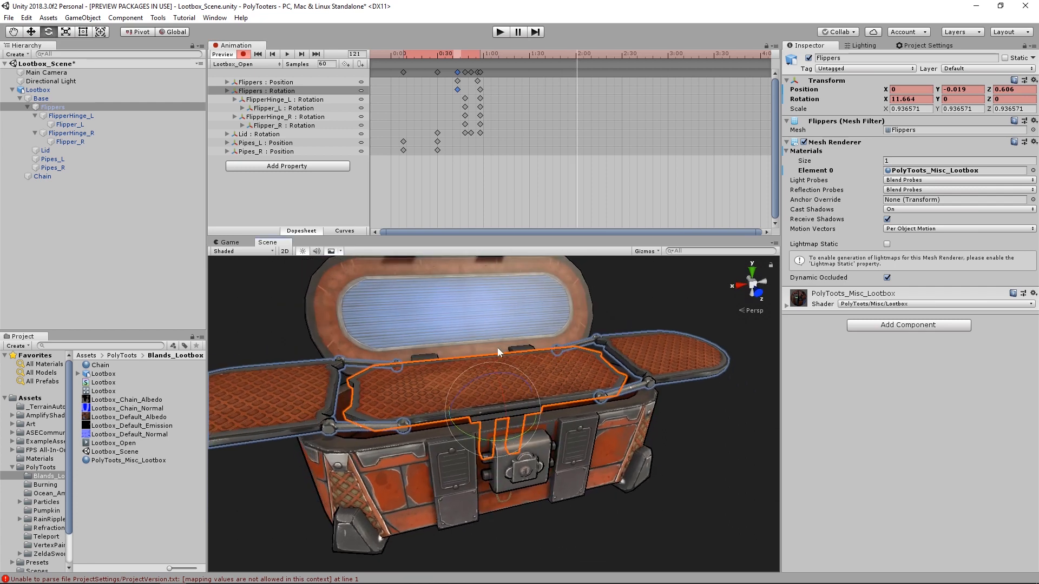
{"action": "left_click", "coordinate": [478, 81]}
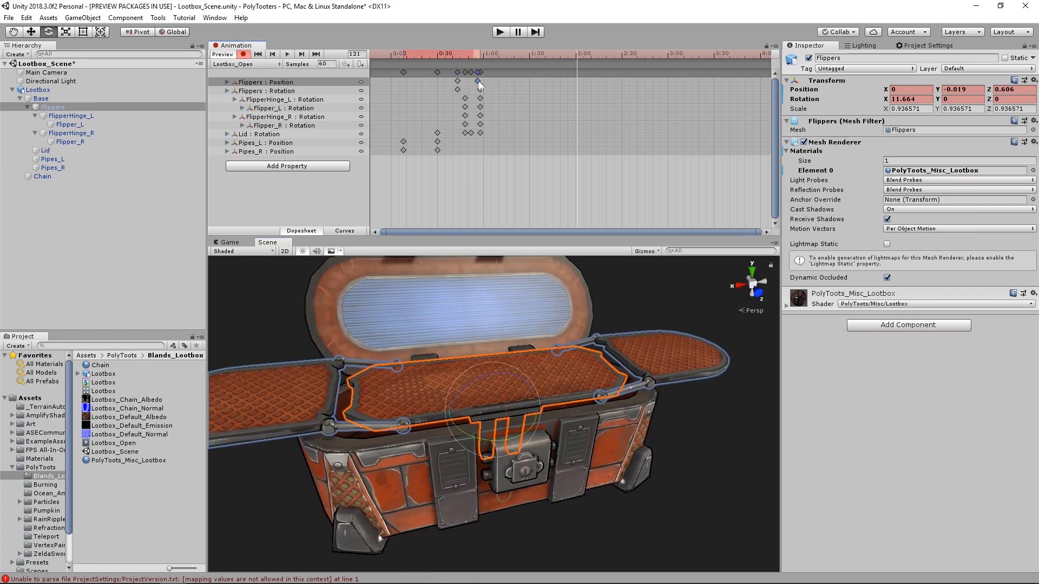
{"action": "key", "text": "ctrl+v"}
- Play and scrub through the opening animation to check the tilt of the flippers and the timing of the clip
{"action": "left_click_drag", "start_coordinate": [574, 53], "coordinate": [376, 66]}
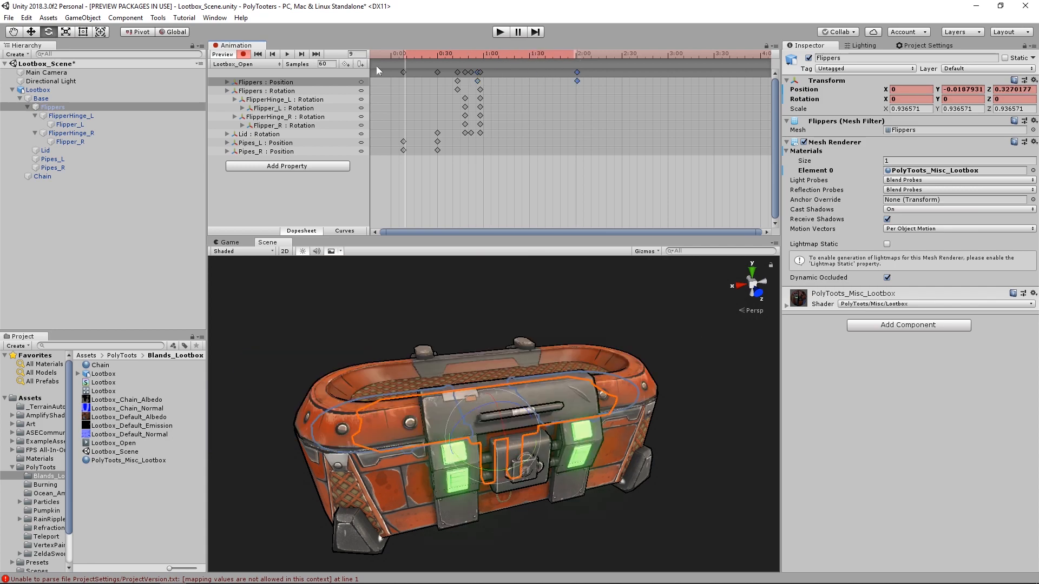
{"action": "middle_click_drag", "start_coordinate": [534, 258], "coordinate": [555, 248]}
{"action": "left_click", "coordinate": [459, 170]}
{"action": "key", "text": "space"}
{"action": "key", "text": "space"}
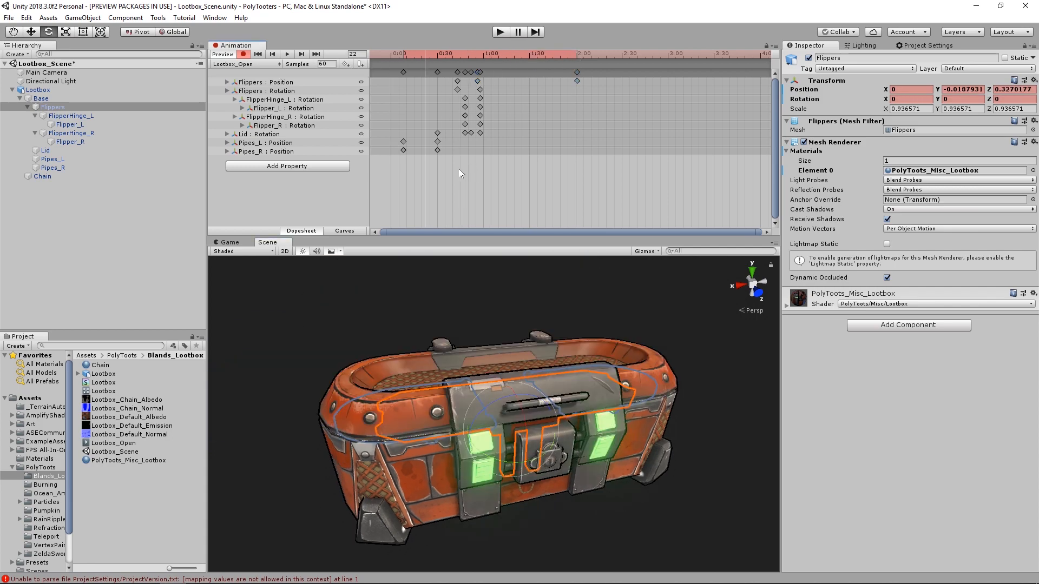
{"action": "left_click_drag", "start_coordinate": [462, 55], "coordinate": [474, 63]}
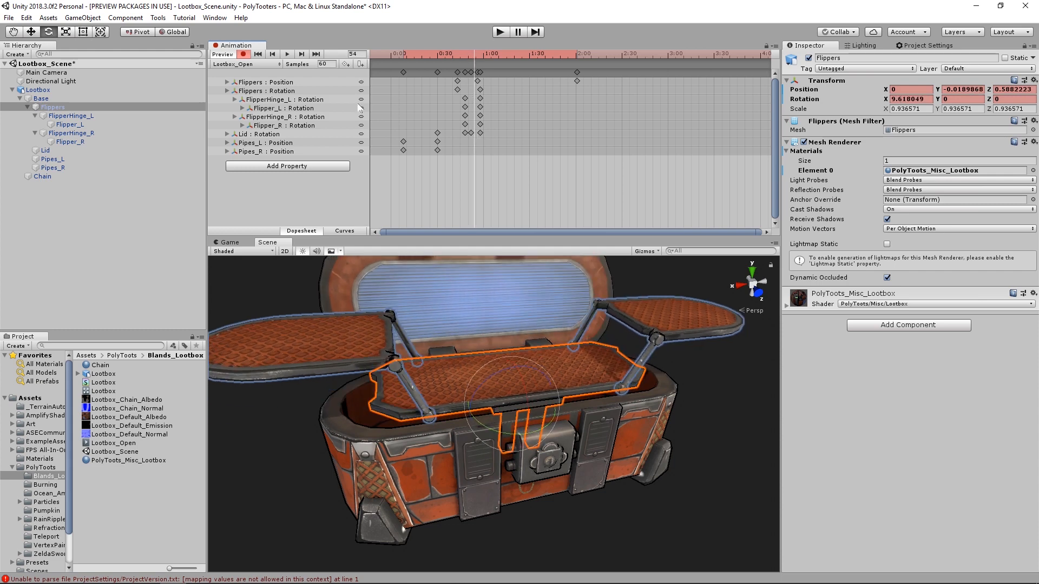
- Move the end rotation keys of both flipper hinges and both flippers to frame 70 to slow their unfolding
{"action": "left_click", "coordinate": [279, 100]}
{"action": "left_click", "coordinate": [281, 124], "text": "shift"}
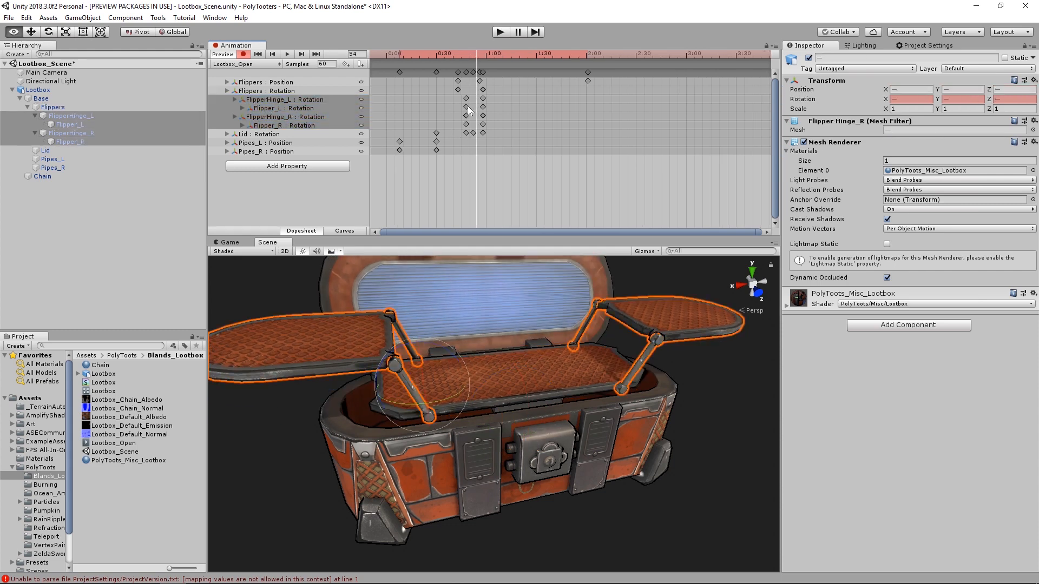
{"action": "scroll", "coordinate": [460, 105], "scroll_direction": "up", "scroll_amount": 5}
{"action": "left_click_drag", "start_coordinate": [508, 51], "coordinate": [544, 62]}
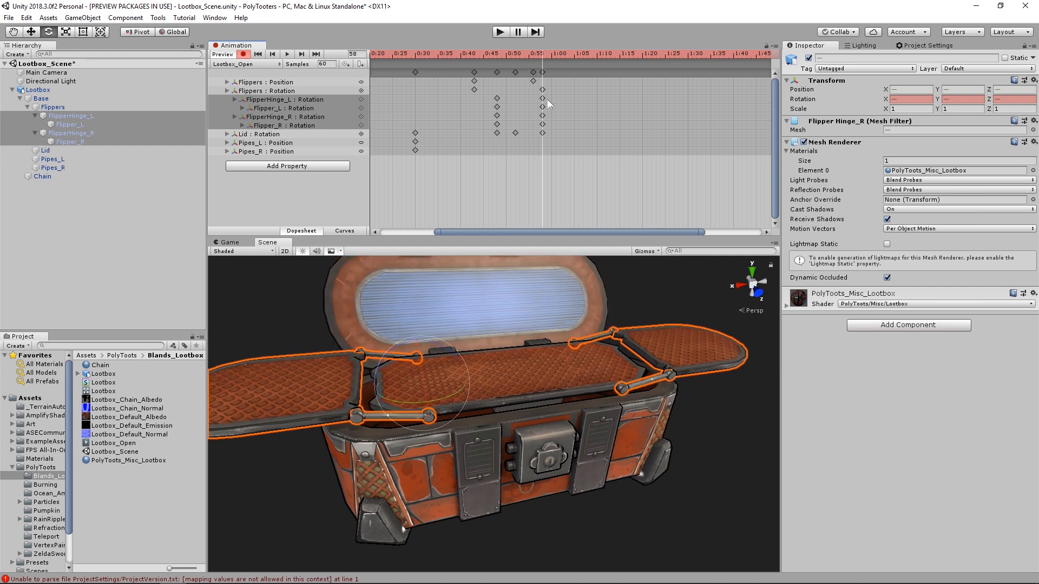
{"action": "left_click_drag", "start_coordinate": [547, 99], "coordinate": [597, 100]}
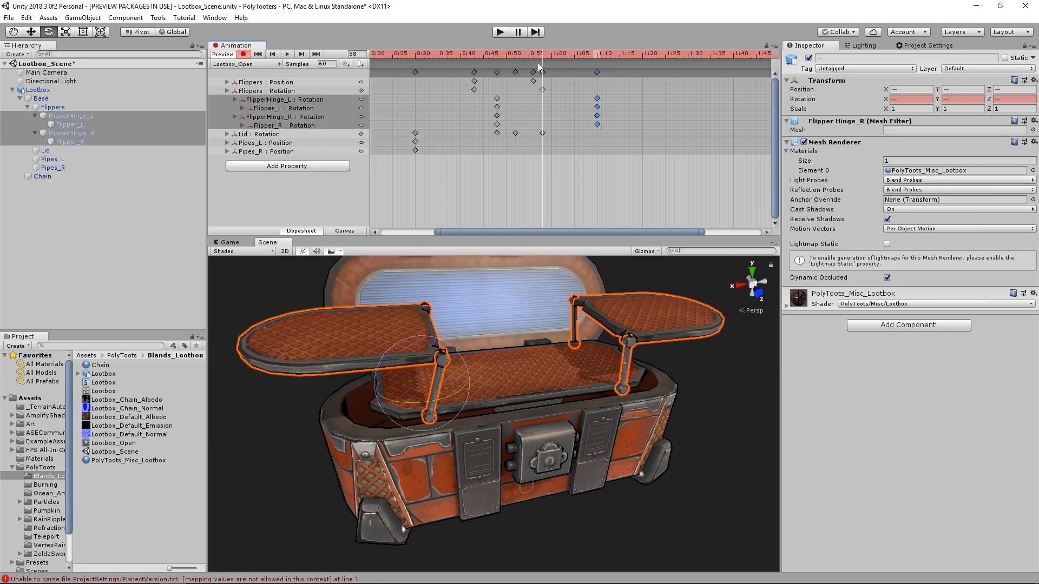
- Play back the opening animation with nothing selected to check the slower unfolding of the flippers
{"action": "left_click_drag", "start_coordinate": [533, 58], "coordinate": [446, 57]}
{"action": "key", "text": "space"}
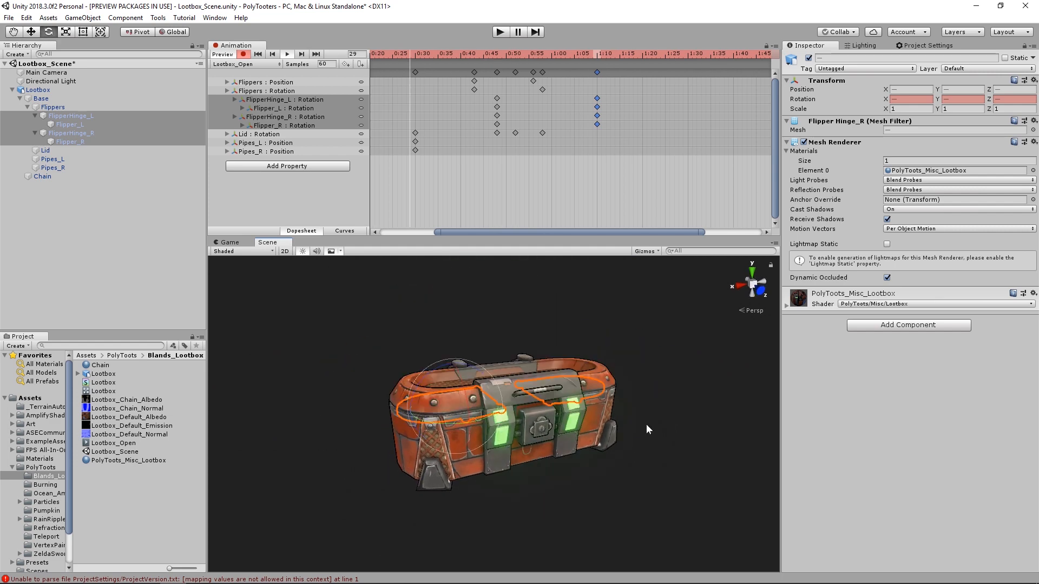
{"action": "left_click", "coordinate": [637, 322]}
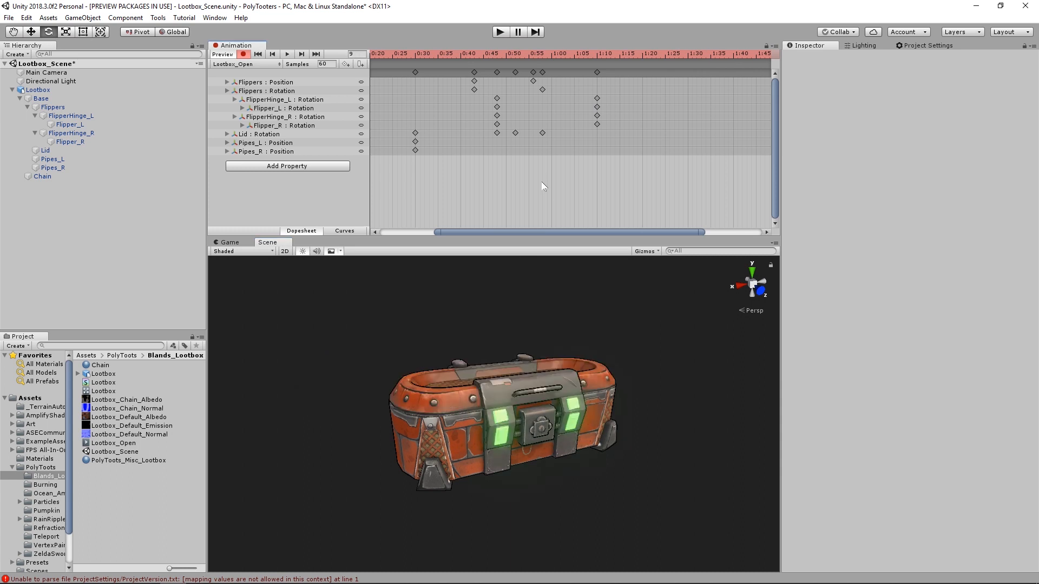
{"action": "left_click_drag", "start_coordinate": [581, 72], "coordinate": [384, 101]}
- Try setting the Emissive Power of the PolyToots_Misc_Lootbox material to 0, and undo the change
{"action": "left_click", "coordinate": [128, 461]}
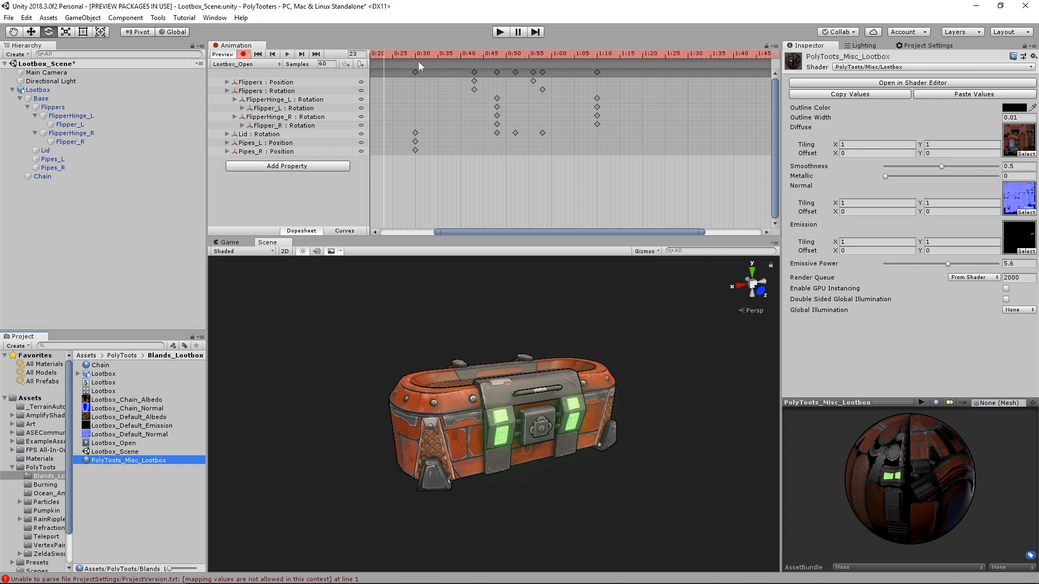
{"action": "middle_click_drag", "start_coordinate": [479, 125], "coordinate": [603, 110]}
{"action": "left_click_drag", "start_coordinate": [463, 53], "coordinate": [384, 58]}
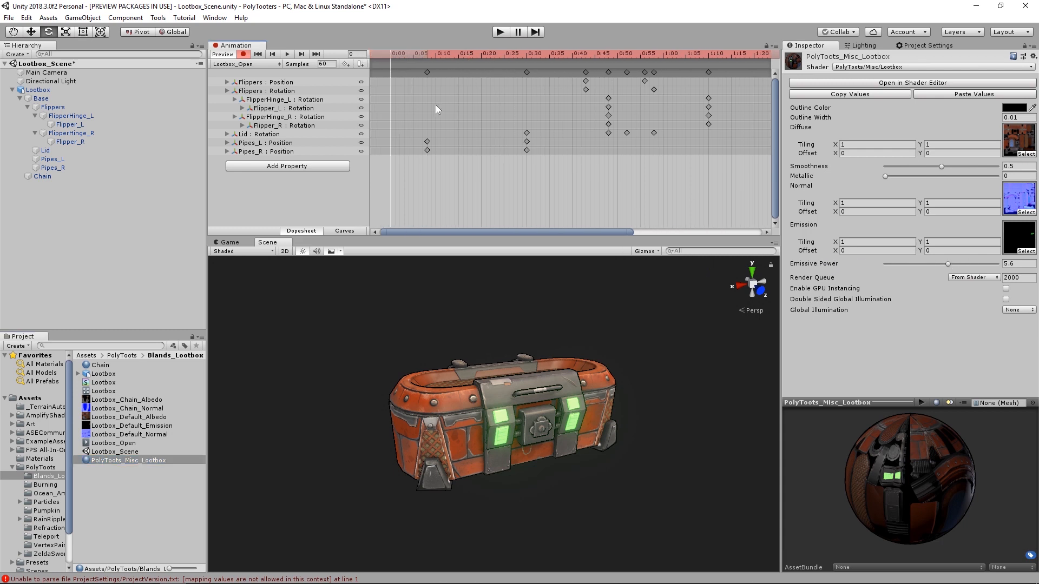
{"action": "middle_click_drag", "start_coordinate": [435, 105], "coordinate": [433, 103]}
{"action": "left_click_drag", "start_coordinate": [400, 53], "coordinate": [546, 56]}
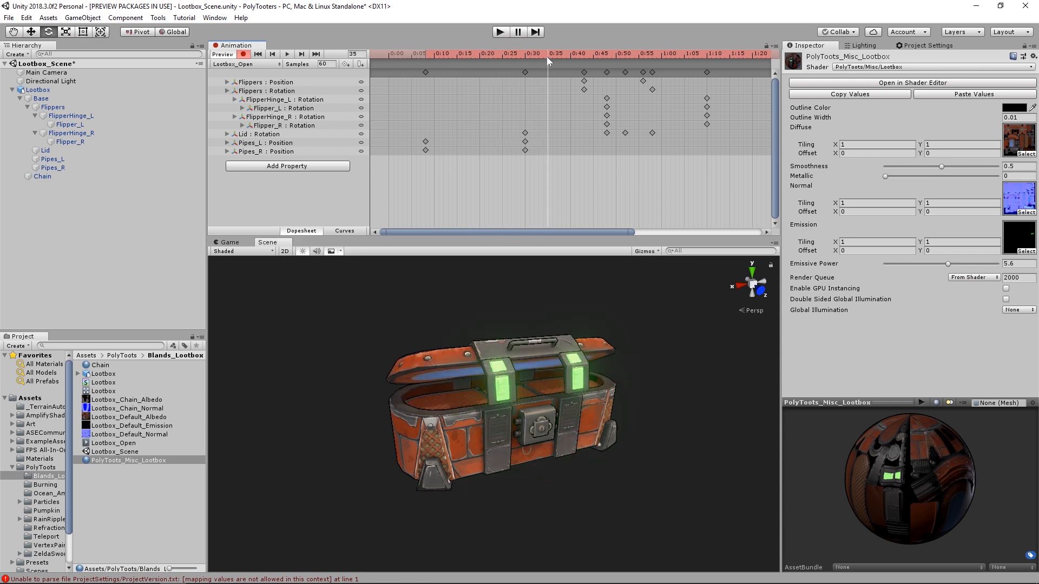
{"action": "left_click", "coordinate": [1020, 263]}
{"action": "type", "text": "0"}
{"action": "key", "text": "Tab"}
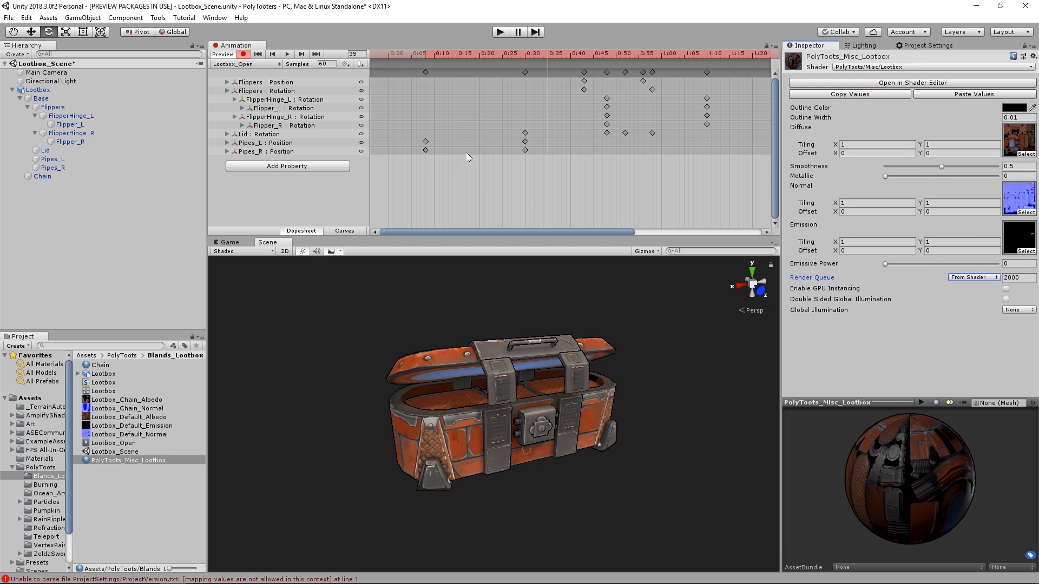
{"action": "left_click_drag", "start_coordinate": [546, 57], "coordinate": [367, 56]}
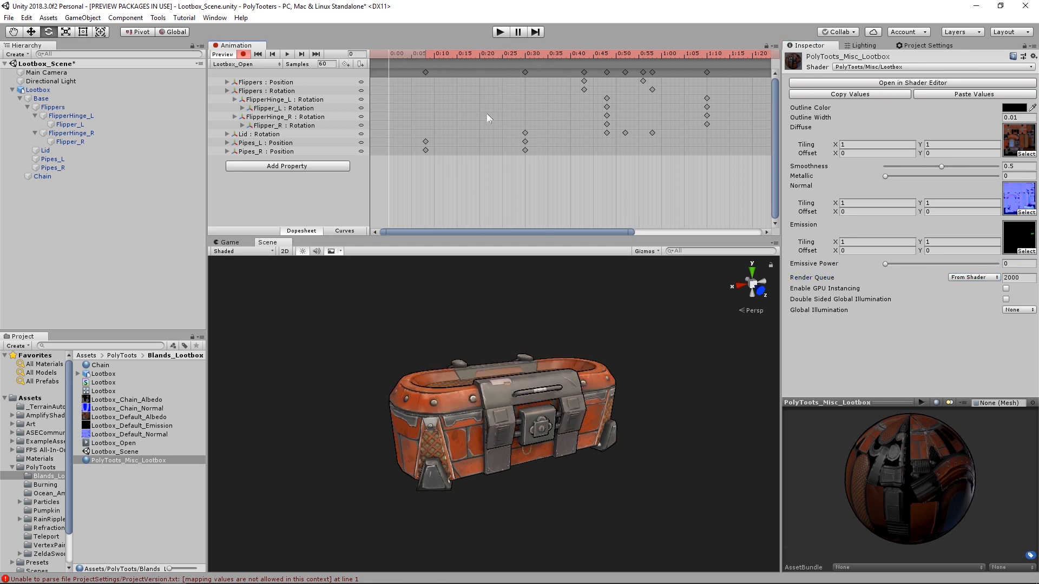
{"action": "key", "text": "ctrl+z"}
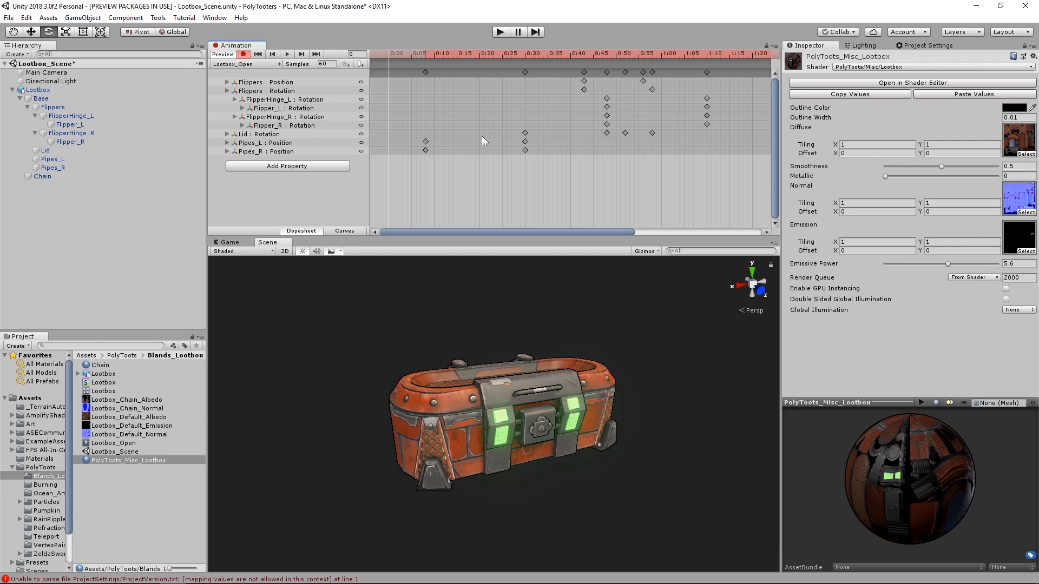
- At frame 36, try lowering the Emissive Power in the PolyToots_Misc_Lootbox material asset to 0, and undo it
{"action": "left_click", "coordinate": [171, 459]}
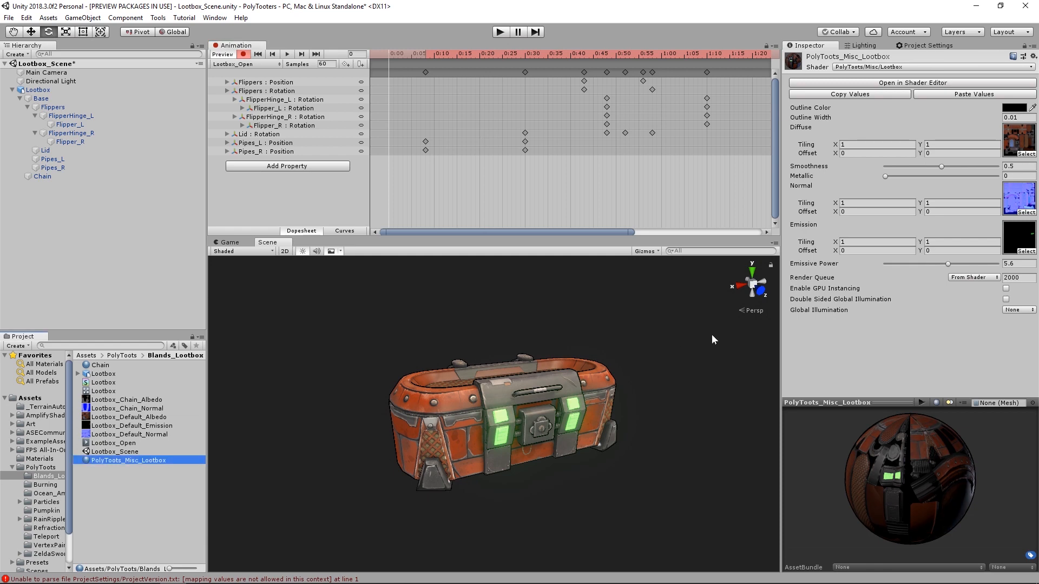
{"action": "left_click", "coordinate": [948, 265]}
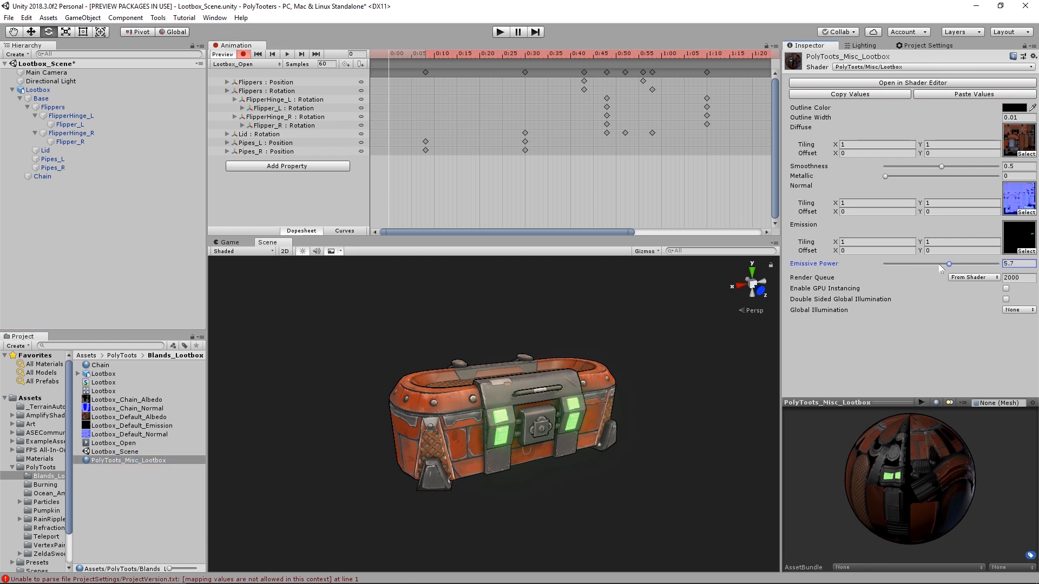
{"action": "key", "text": "Left"}
{"action": "left_click", "coordinate": [434, 180]}
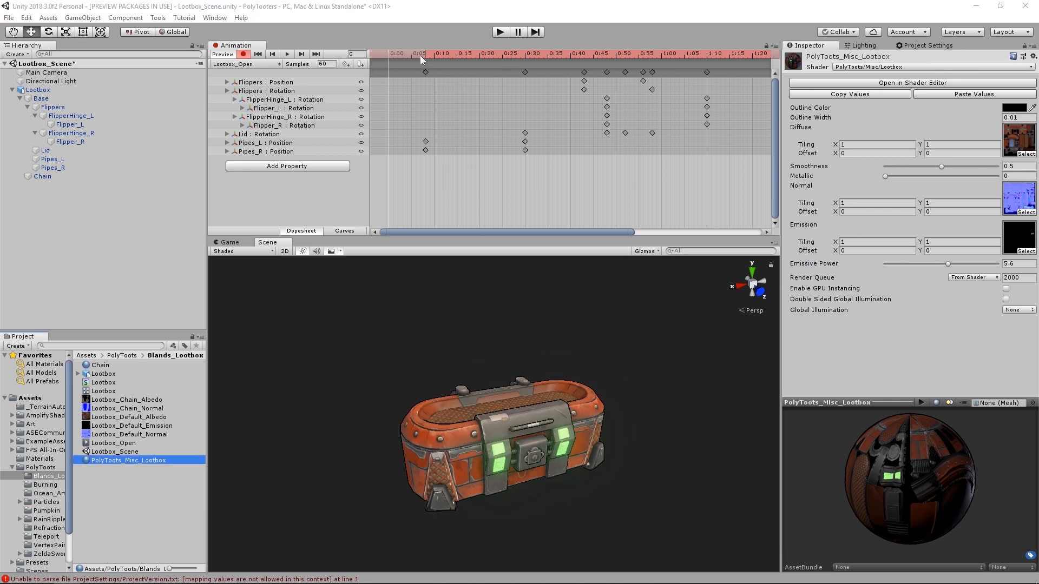
{"action": "left_click_drag", "start_coordinate": [420, 55], "coordinate": [560, 95]}
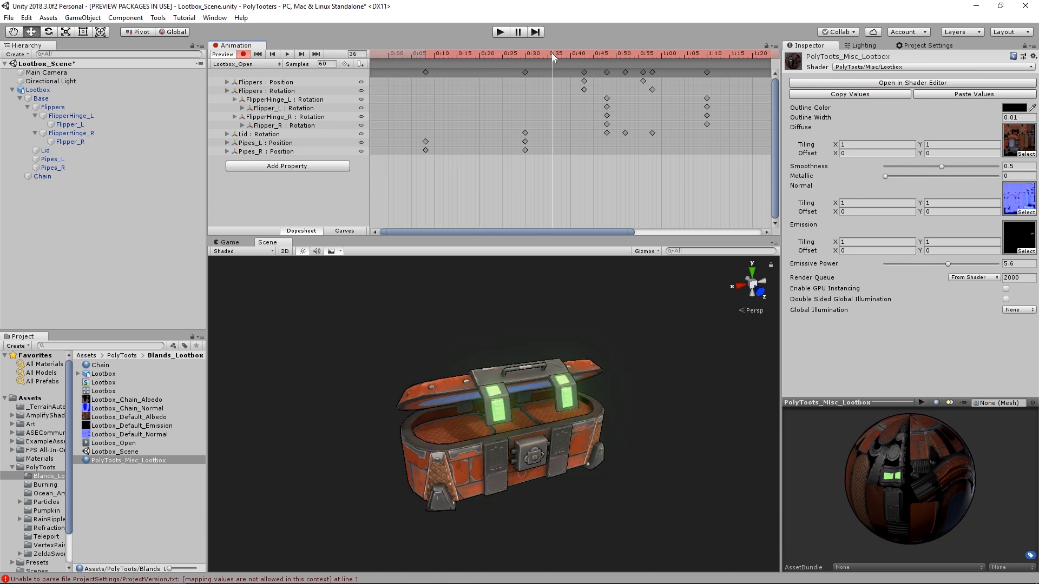
{"action": "mouse_move", "coordinate": [948, 265]}
{"action": "left_mouse_down"}
{"action": "mouse_move", "coordinate": [922, 265]}
{"action": "mouse_move", "coordinate": [958, 267]}
{"action": "left_mouse_up"}
{"action": "left_click_drag", "start_coordinate": [868, 270], "coordinate": [836, 269]}
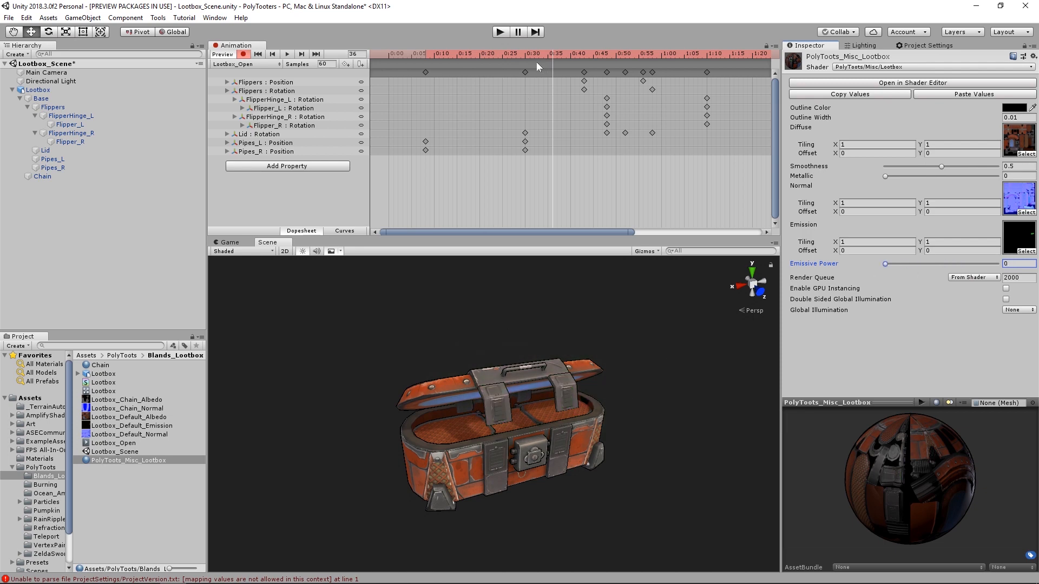
{"action": "key", "text": "ctrl+z"}
- Key the Lid's Emissive Power at 0 on frame 31, with its starting emission key moved to frame 25
{"action": "left_click", "coordinate": [77, 151]}
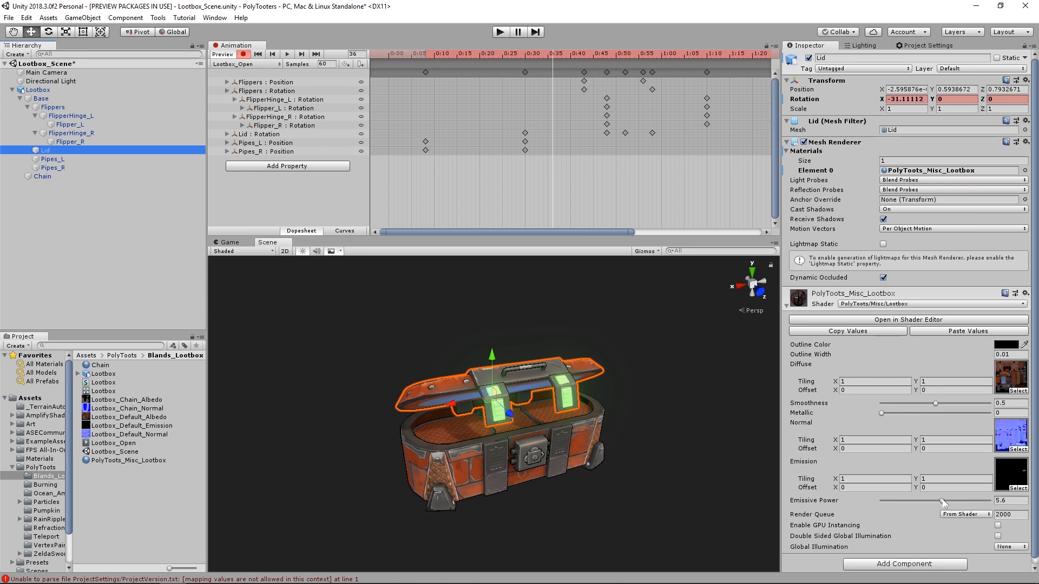
{"action": "left_click_drag", "start_coordinate": [944, 502], "coordinate": [826, 501]}
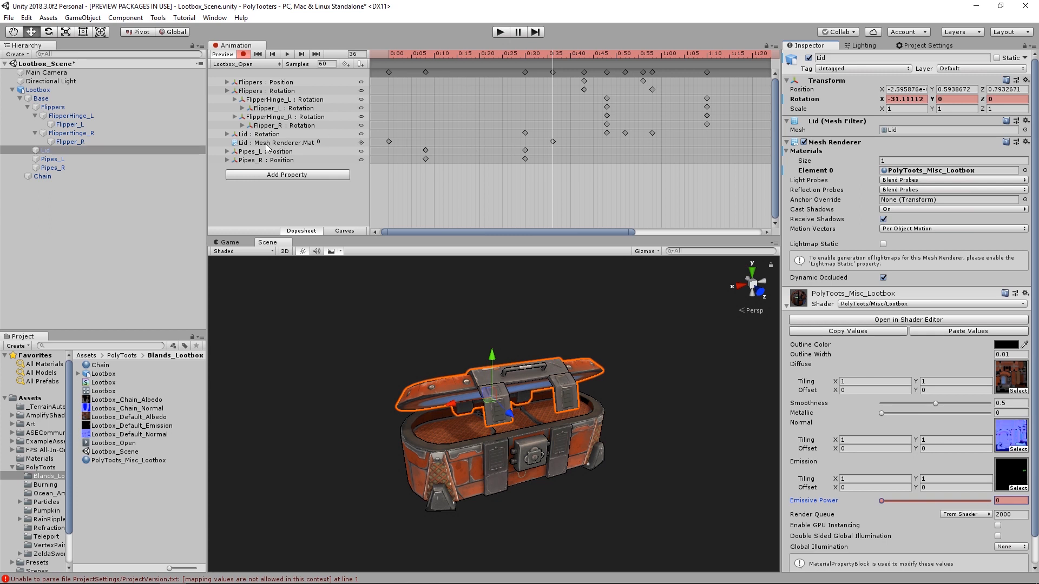
{"action": "left_click", "coordinate": [286, 143]}
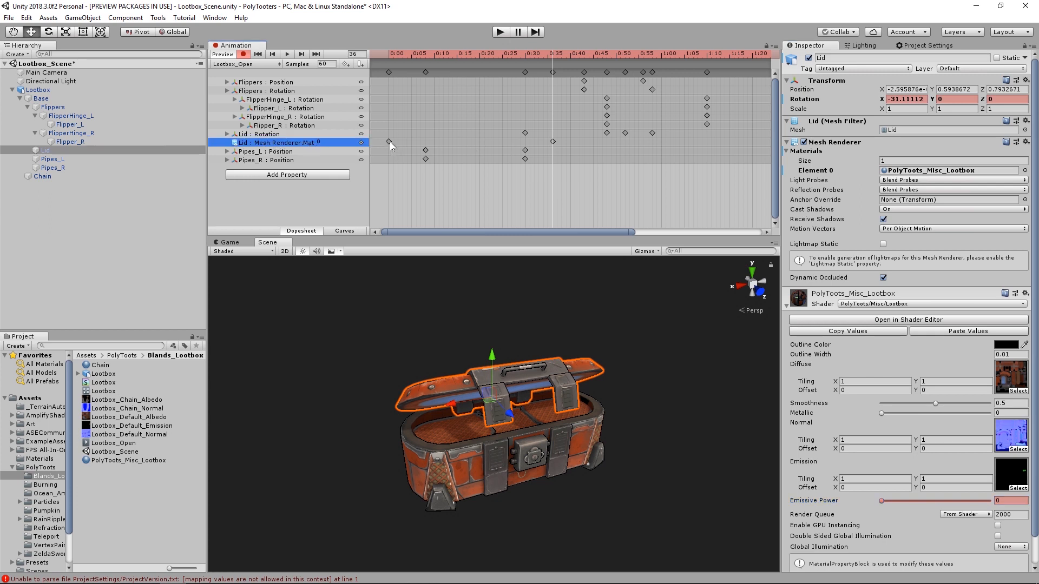
{"action": "left_click_drag", "start_coordinate": [389, 141], "coordinate": [516, 142]}
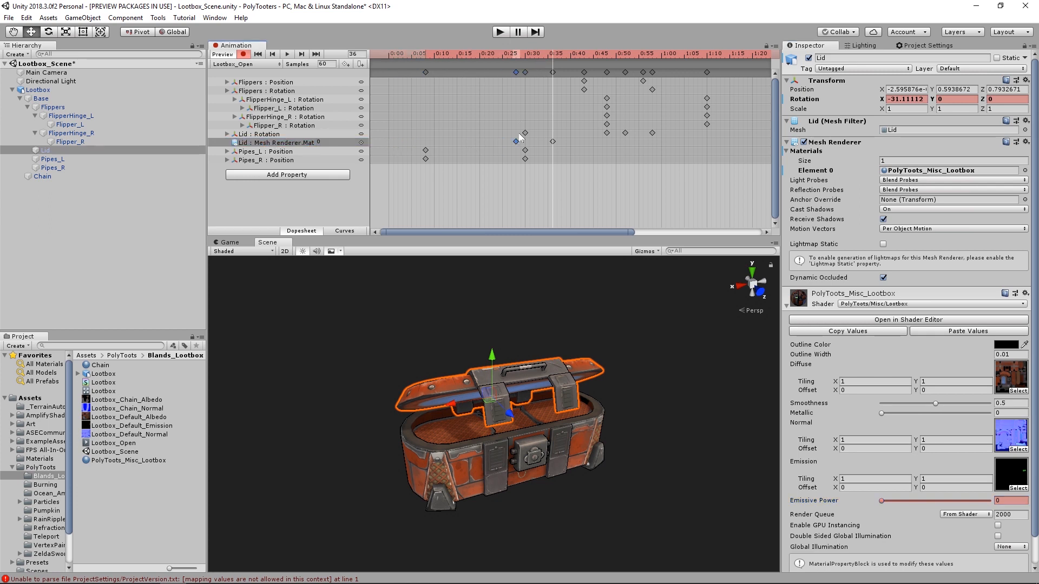
{"action": "left_click_drag", "start_coordinate": [528, 55], "coordinate": [528, 90]}
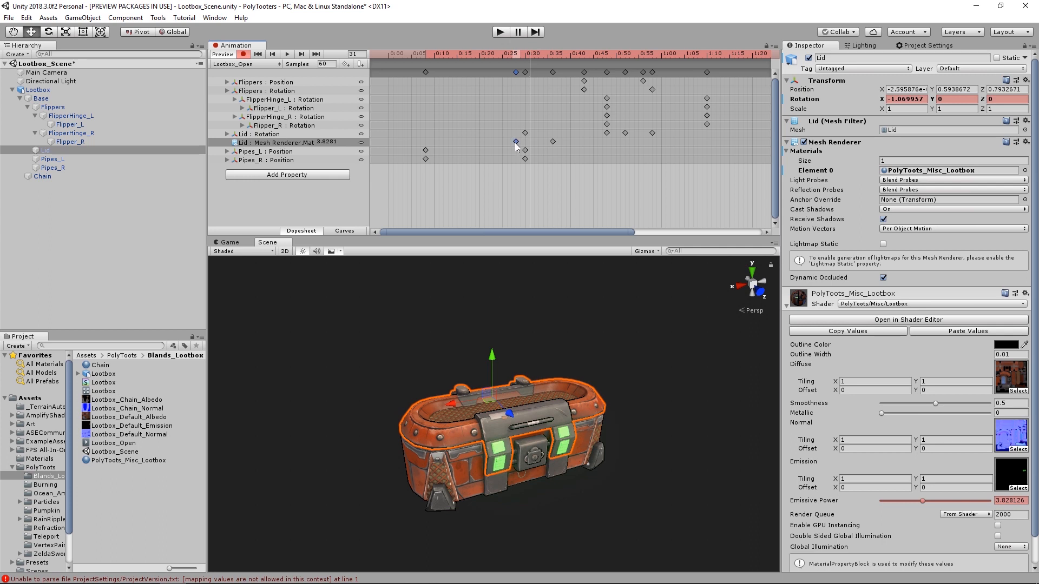
{"action": "mouse_move", "coordinate": [515, 141]}
{"action": "left_mouse_down"}
{"action": "mouse_move", "coordinate": [500, 142]}
{"action": "mouse_move", "coordinate": [530, 143]}
{"action": "left_mouse_up"}
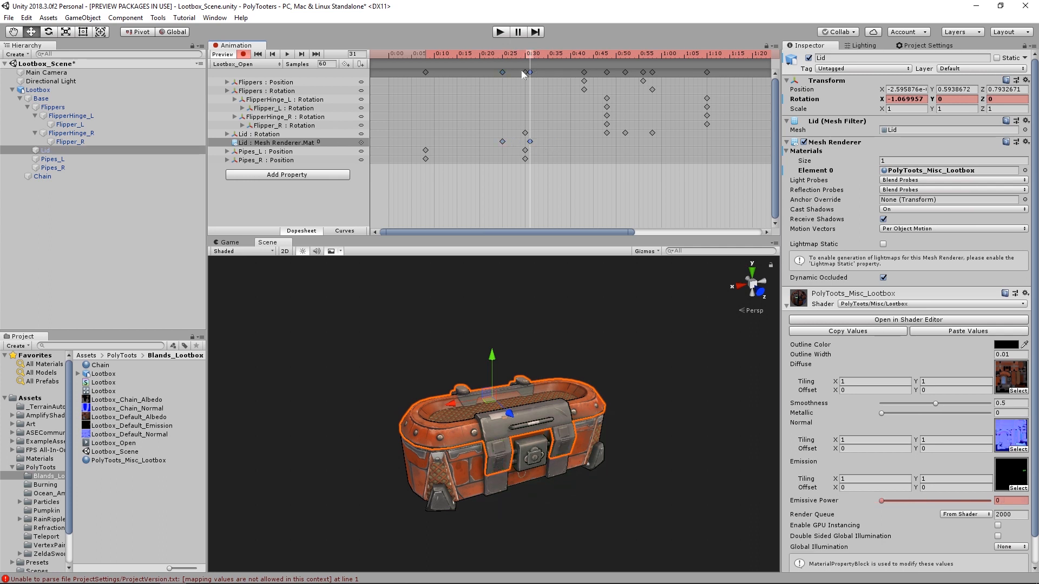
- Play the clip from frame 0 to check the lid lights switching off, and examine the opened box
{"action": "left_click_drag", "start_coordinate": [530, 54], "coordinate": [386, 69]}
{"action": "left_click", "coordinate": [433, 126]}
{"action": "left_click", "coordinate": [456, 273]}
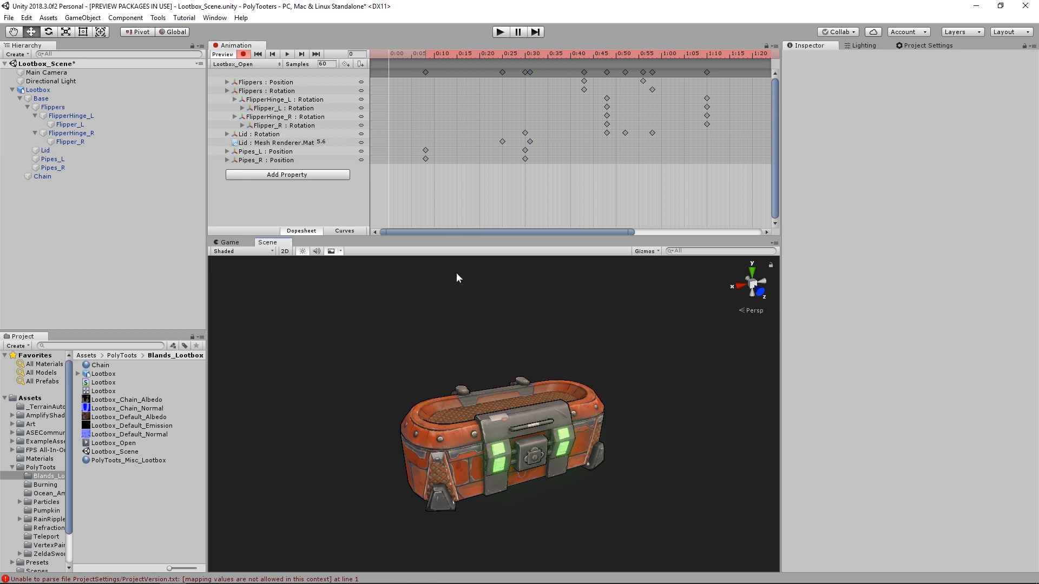
{"action": "left_click", "coordinate": [427, 123]}
{"action": "key", "text": "space"}
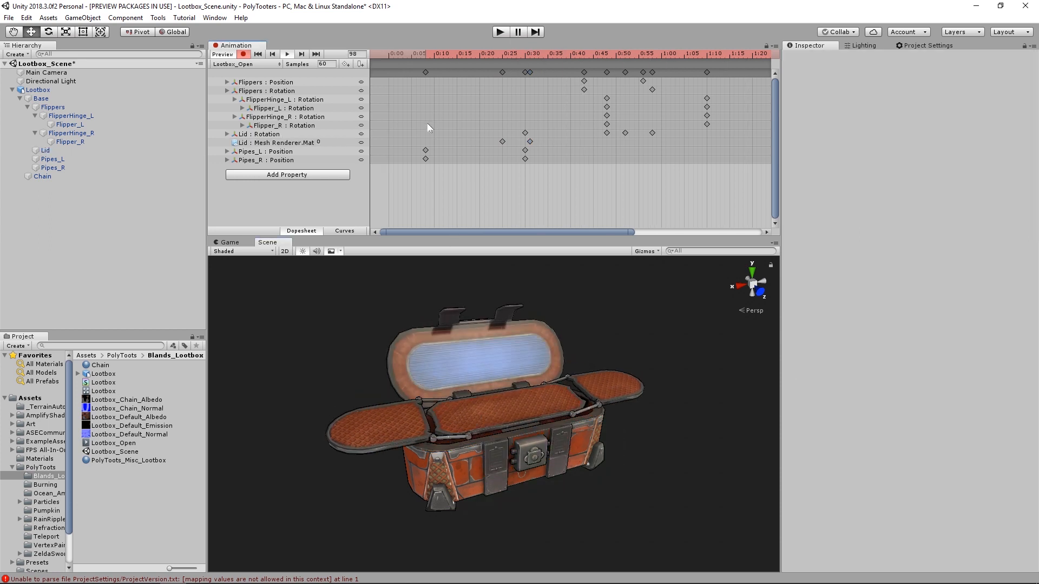
{"action": "left_click_drag", "start_coordinate": [559, 417], "coordinate": [564, 378], "text": "alt"}
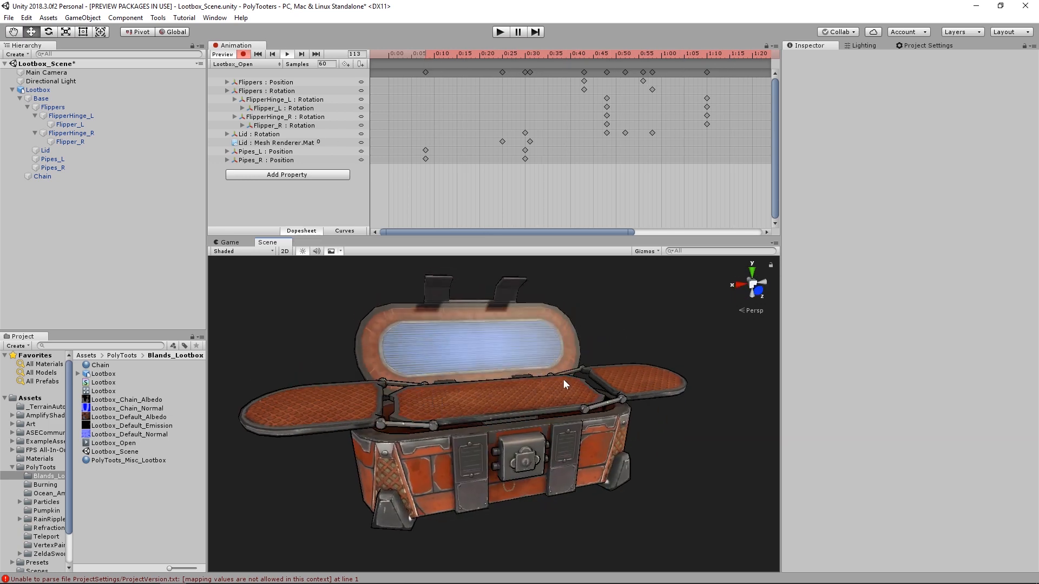
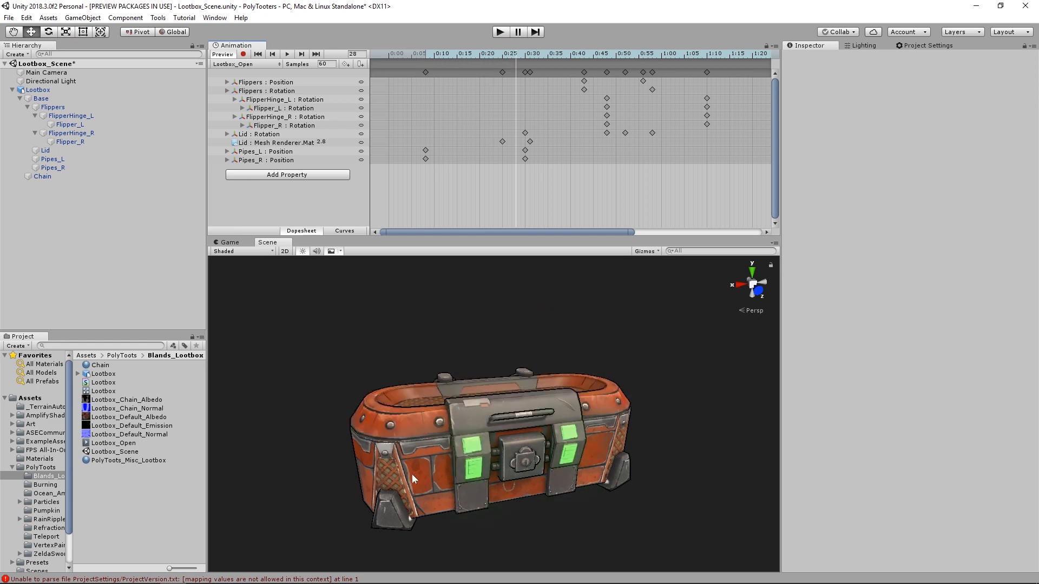
- Scrub the clip to frame 68 and back to 0 while examining the opened box and the PolyToots_Misc_Lootbox material
{"action": "left_click_drag", "start_coordinate": [476, 61], "coordinate": [698, 67]}
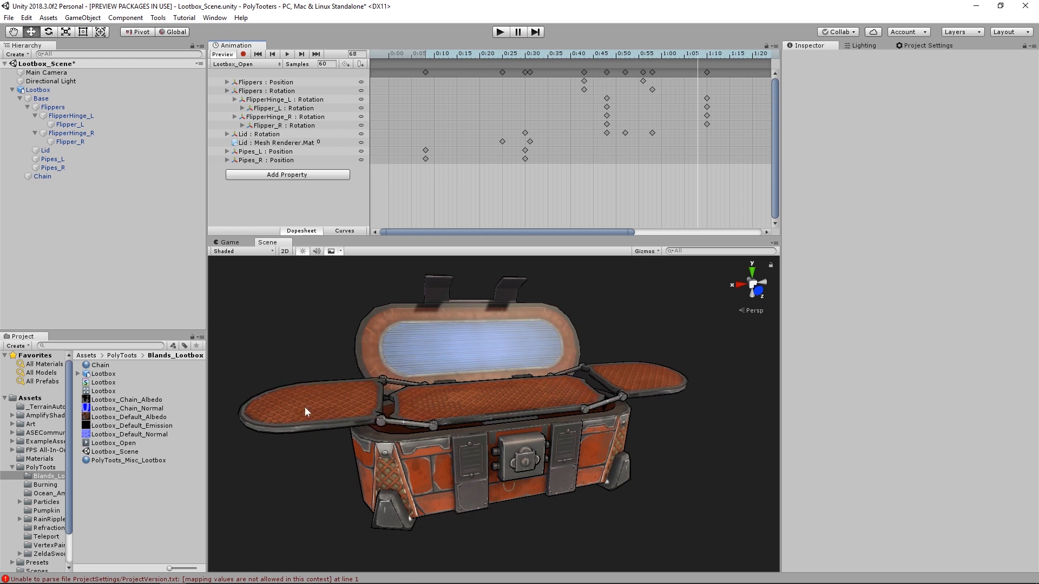
{"action": "left_click", "coordinate": [130, 461]}
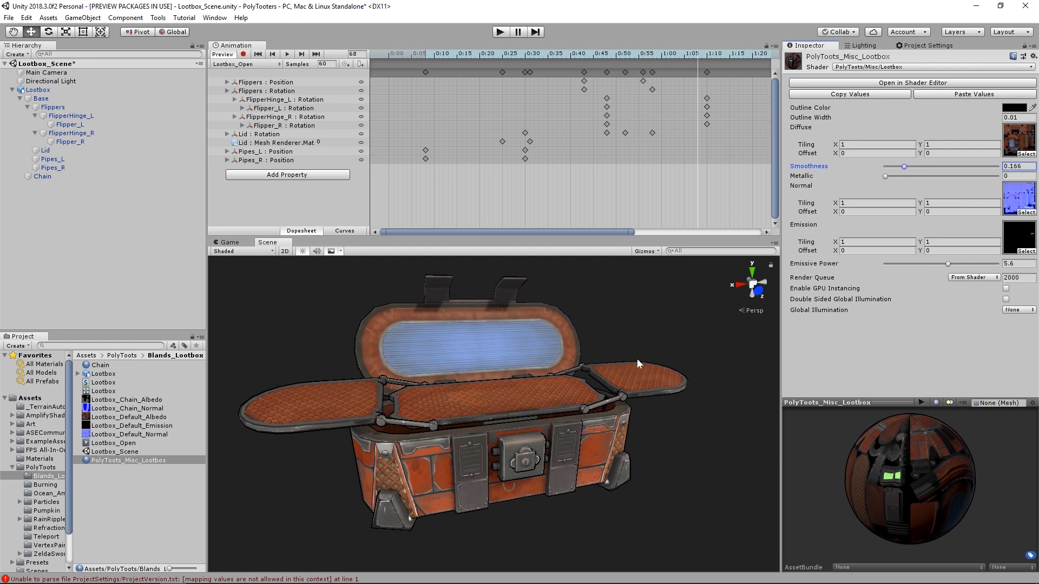
{"action": "left_click", "coordinate": [631, 502]}
{"action": "left_click_drag", "start_coordinate": [630, 502], "coordinate": [630, 414], "text": "alt"}
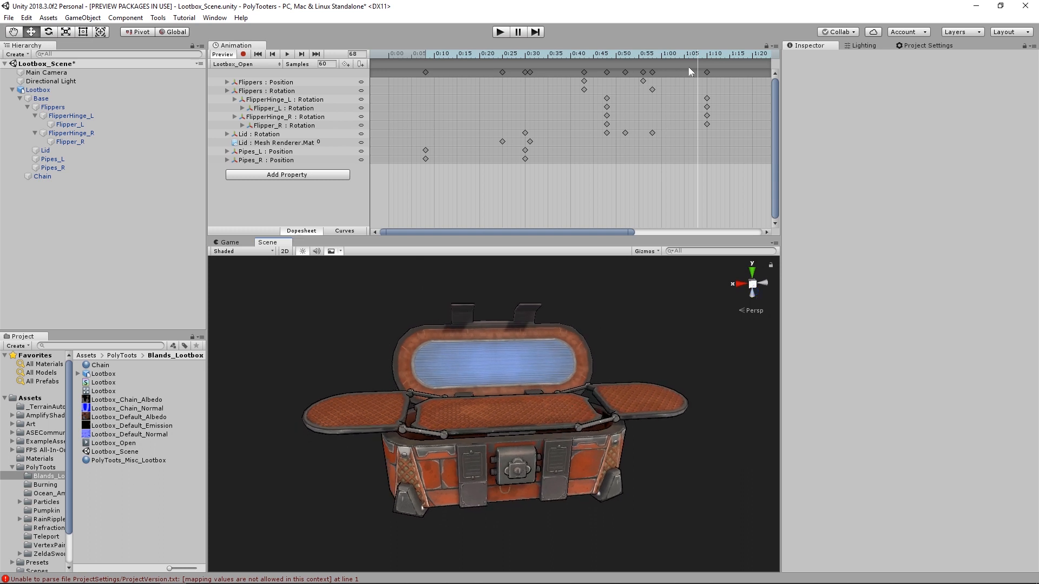
{"action": "left_click_drag", "start_coordinate": [673, 58], "coordinate": [314, 218]}
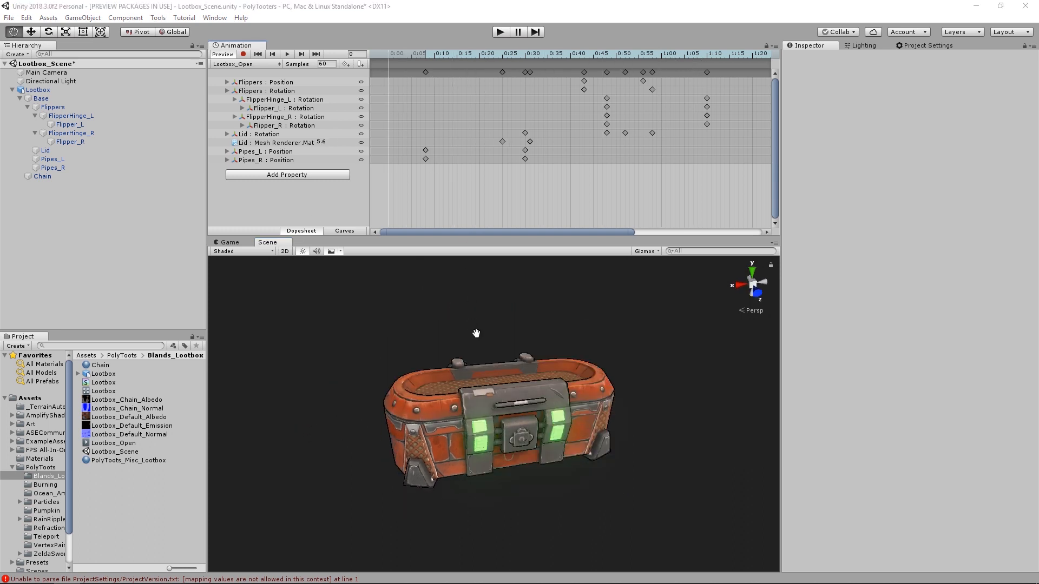
{"action": "left_click_drag", "start_coordinate": [488, 335], "coordinate": [526, 330], "text": "alt"}
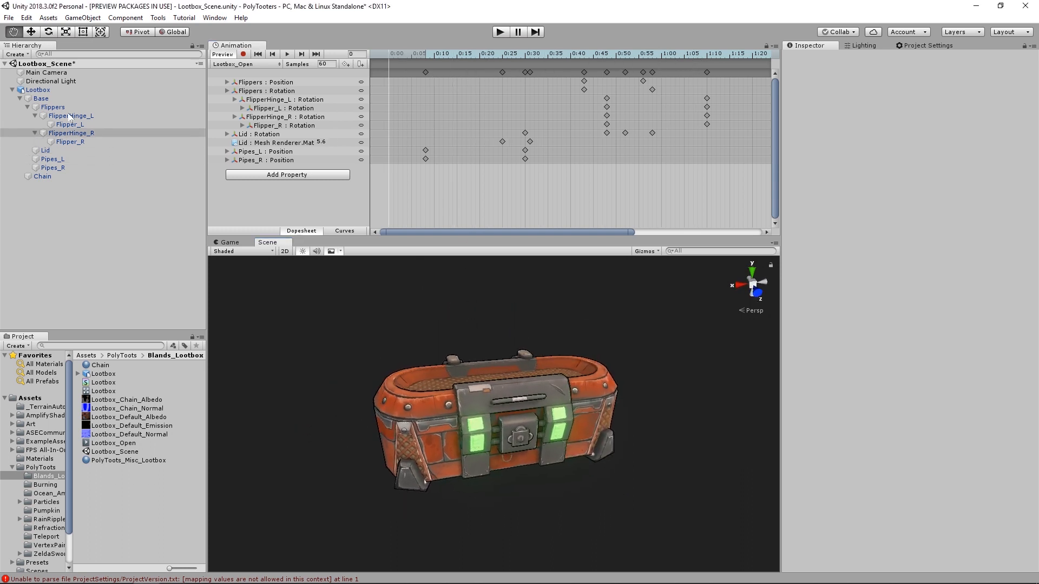
- Create an empty child of Lootbox named Effects, and add a particle system named SteamPressure inside it
{"action": "right_click", "coordinate": [58, 95]}
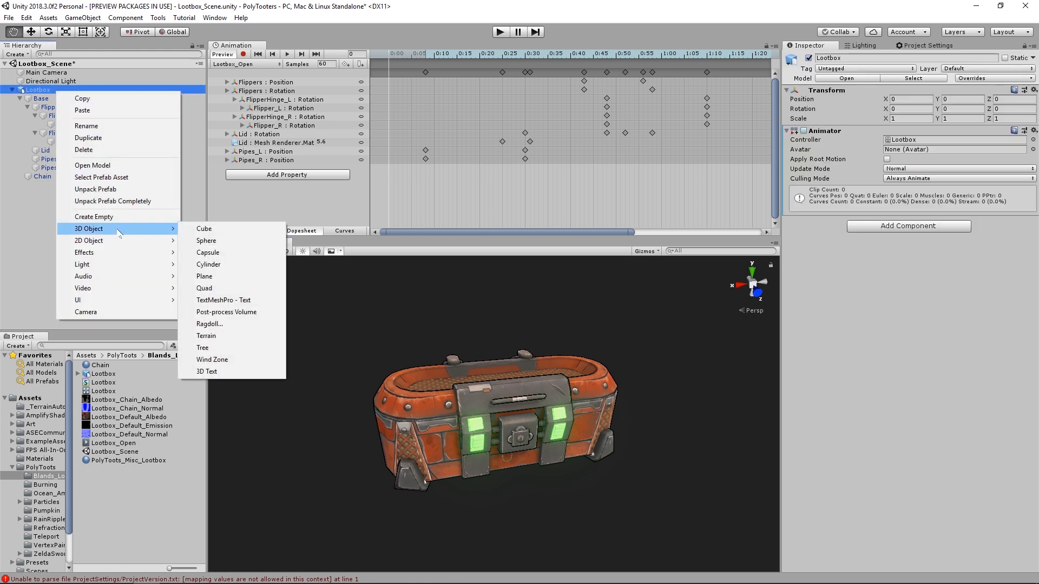
{"action": "left_click", "coordinate": [131, 218]}
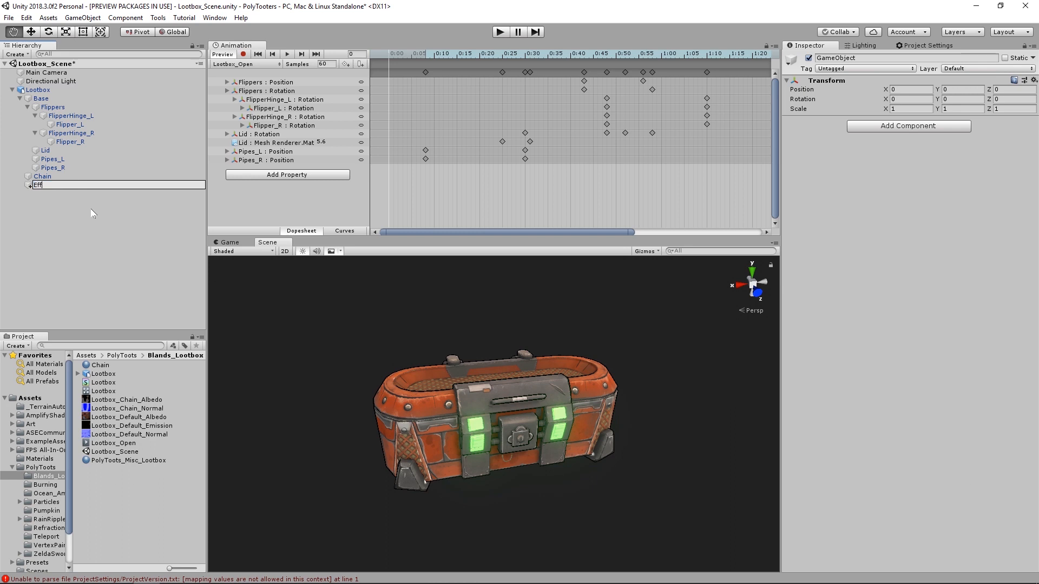
{"action": "right_click", "coordinate": [56, 186]}
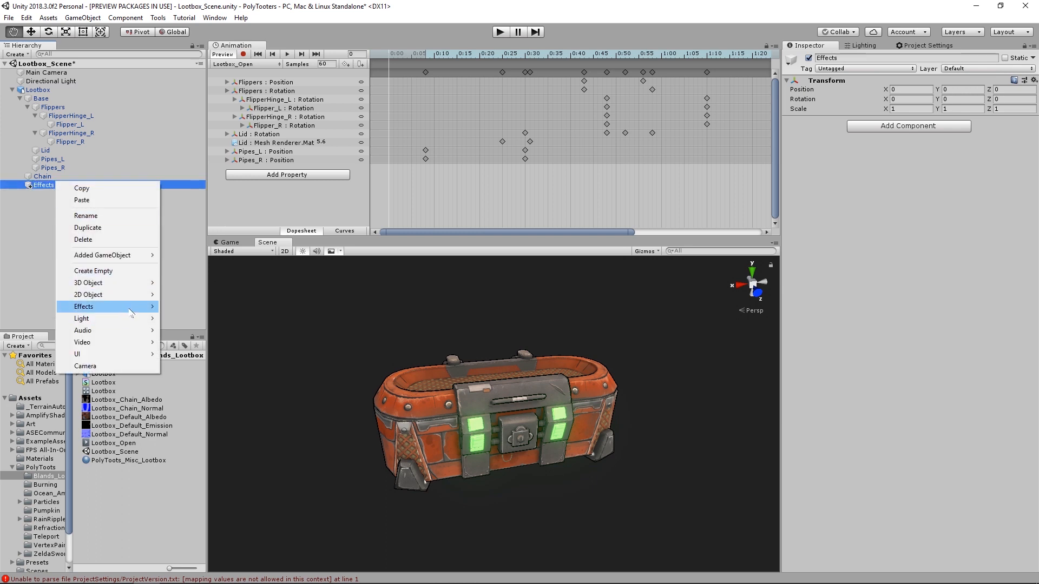
{"action": "left_click", "coordinate": [197, 307]}
{"action": "type", "text": "Ste"}
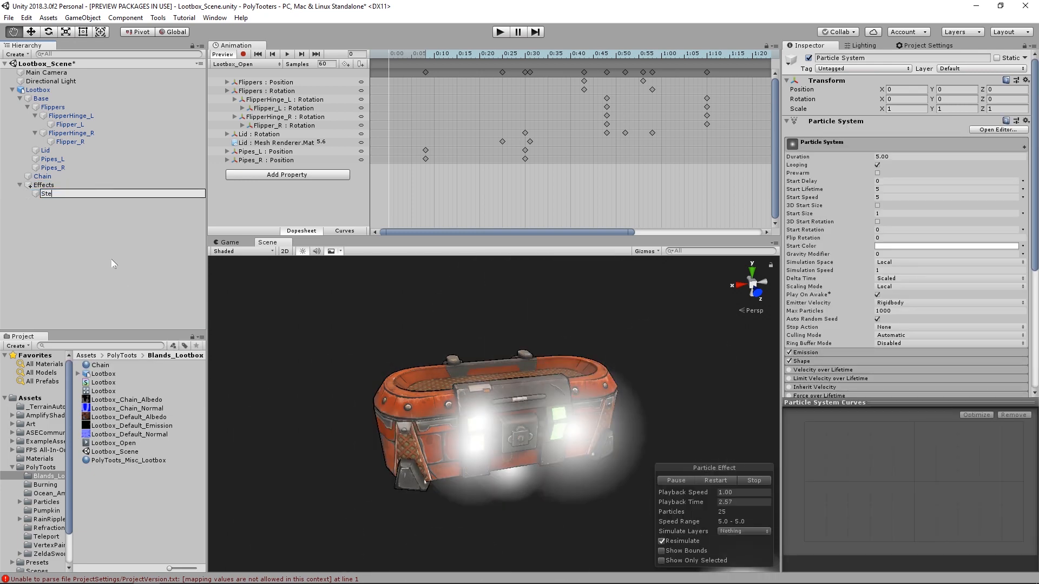
{"action": "type", "text": "amPressure"}
{"action": "key", "text": "Return"}
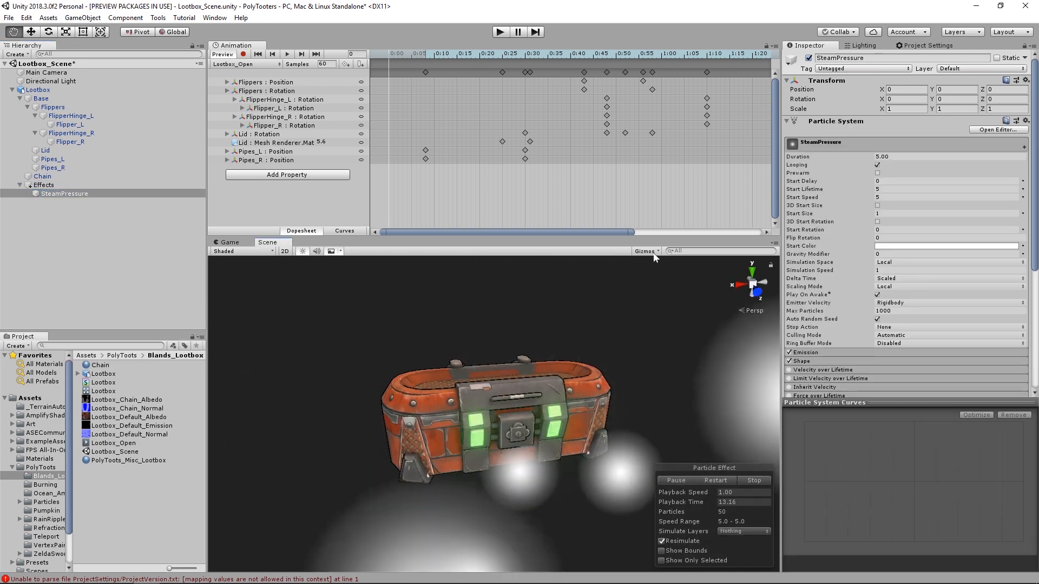
- Try the Scene view's Selection Outline on the SteamPressure particles, and turn it back off
{"action": "left_click", "coordinate": [654, 252]}
{"action": "left_click", "coordinate": [495, 127]}
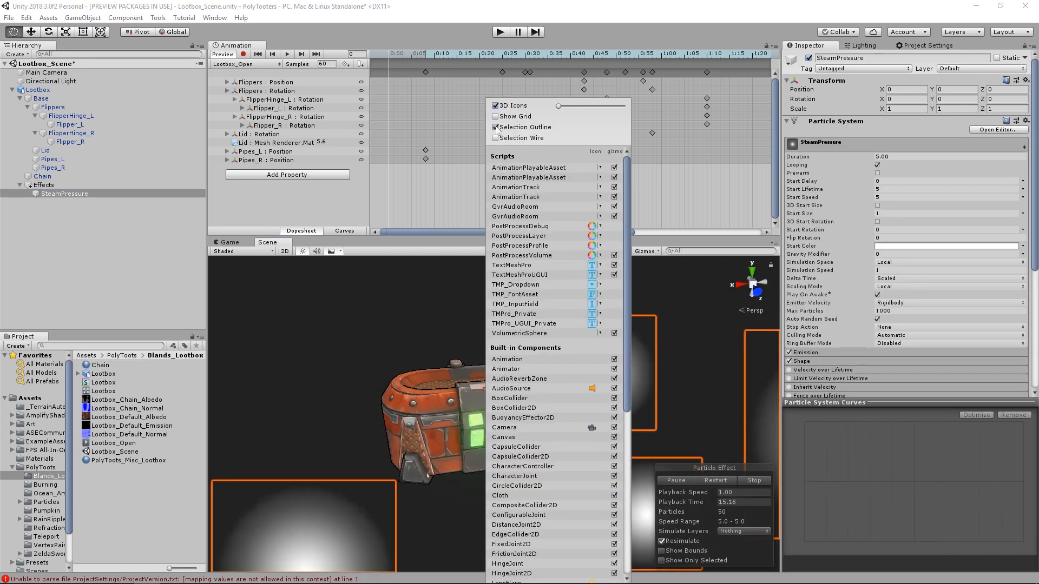
{"action": "left_click", "coordinate": [610, 409]}
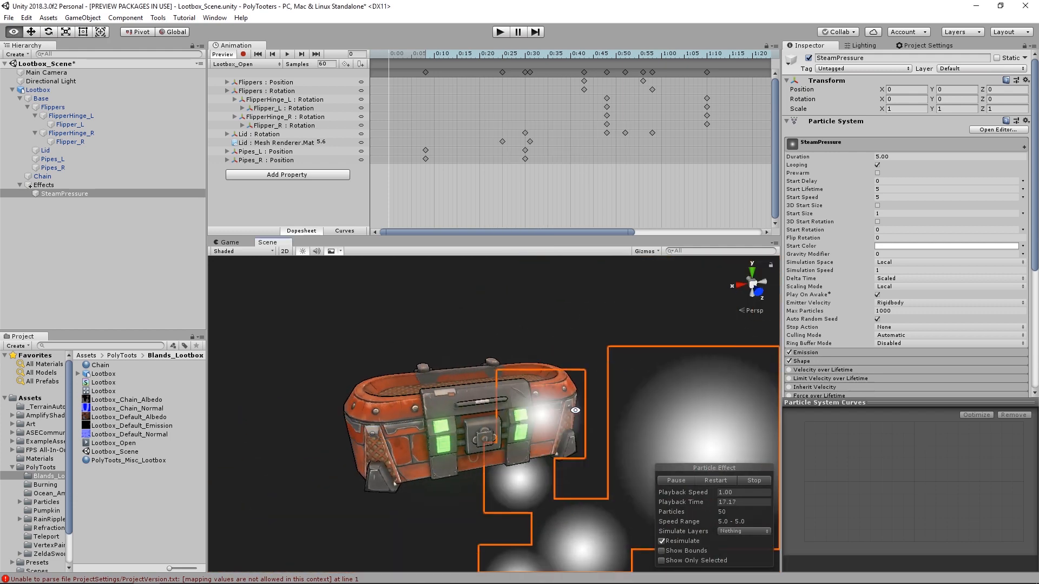
{"action": "left_click", "coordinate": [646, 251]}
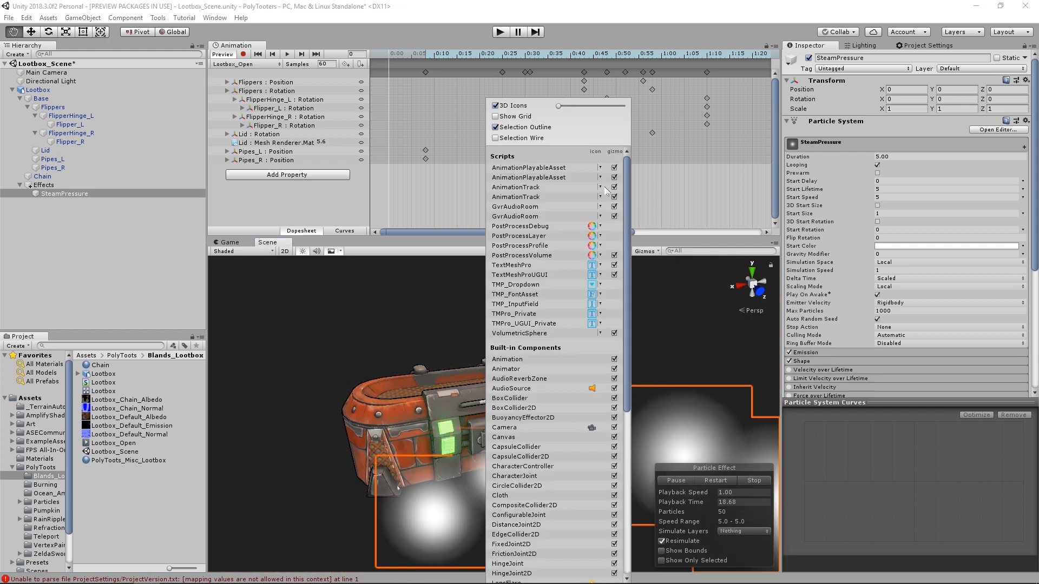
{"action": "left_click", "coordinate": [495, 128]}
{"action": "left_click", "coordinate": [430, 352]}
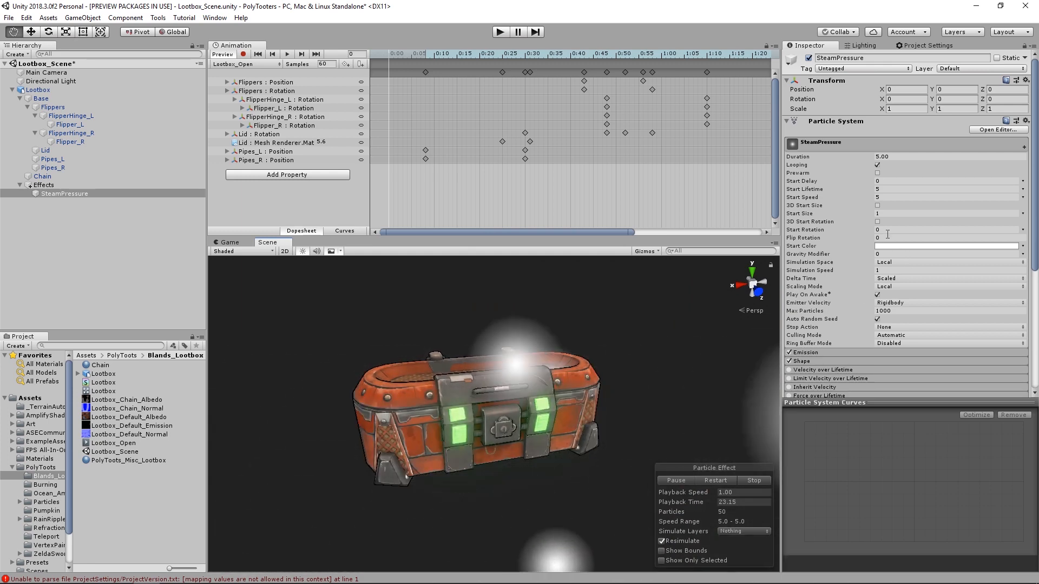
- Assign the Smoke material to the SteamPressure particle system's Renderer module
{"action": "scroll", "coordinate": [890, 230], "scroll_direction": "down", "scroll_amount": 6}
{"action": "scroll", "coordinate": [890, 232], "scroll_direction": "down", "scroll_amount": 1}
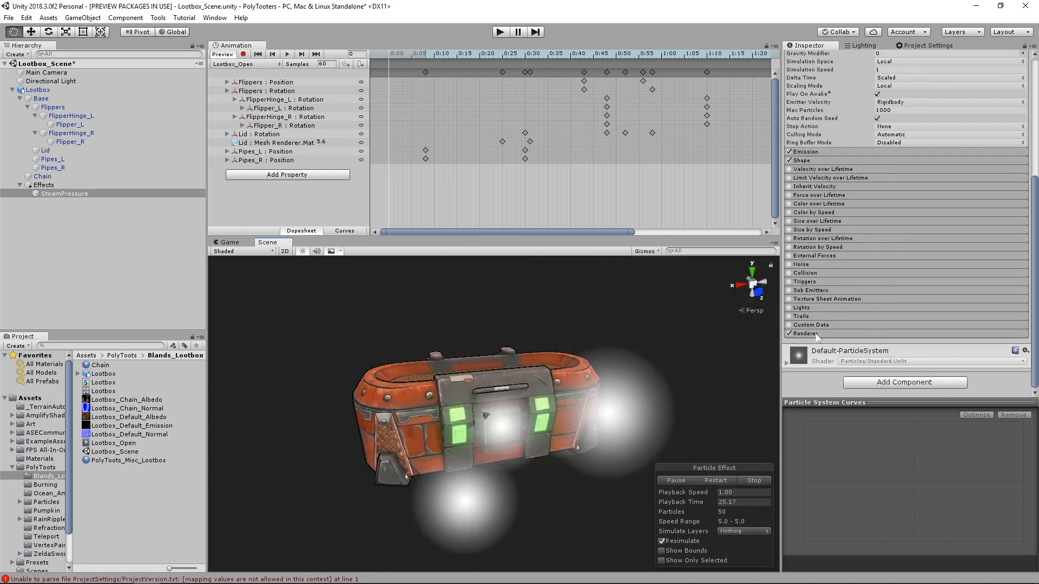
{"action": "left_click", "coordinate": [815, 336]}
{"action": "scroll", "coordinate": [902, 297], "scroll_direction": "down", "scroll_amount": 4}
{"action": "left_click", "coordinate": [1023, 229]}
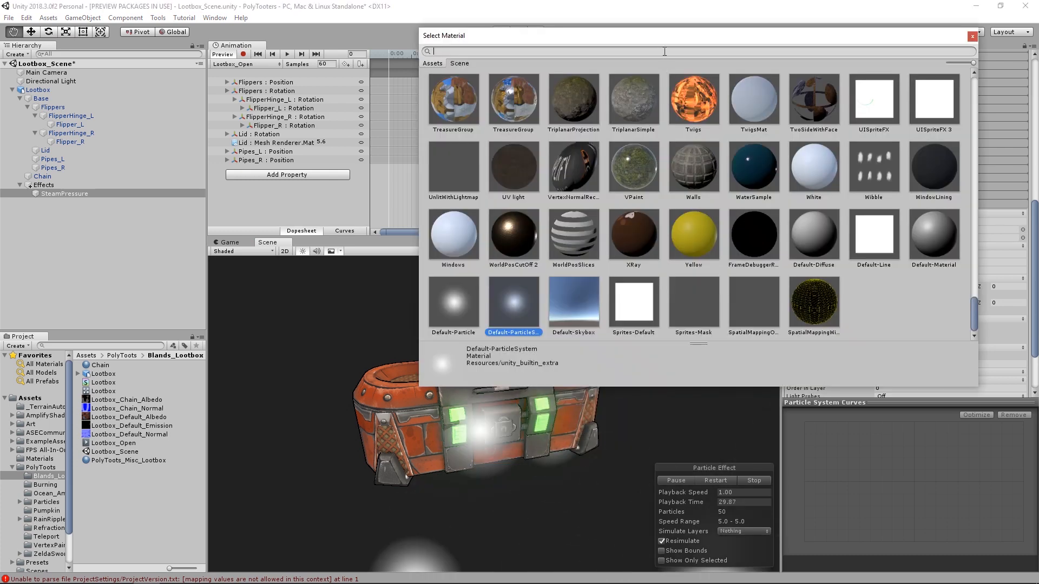
{"action": "type", "text": "smoke"}
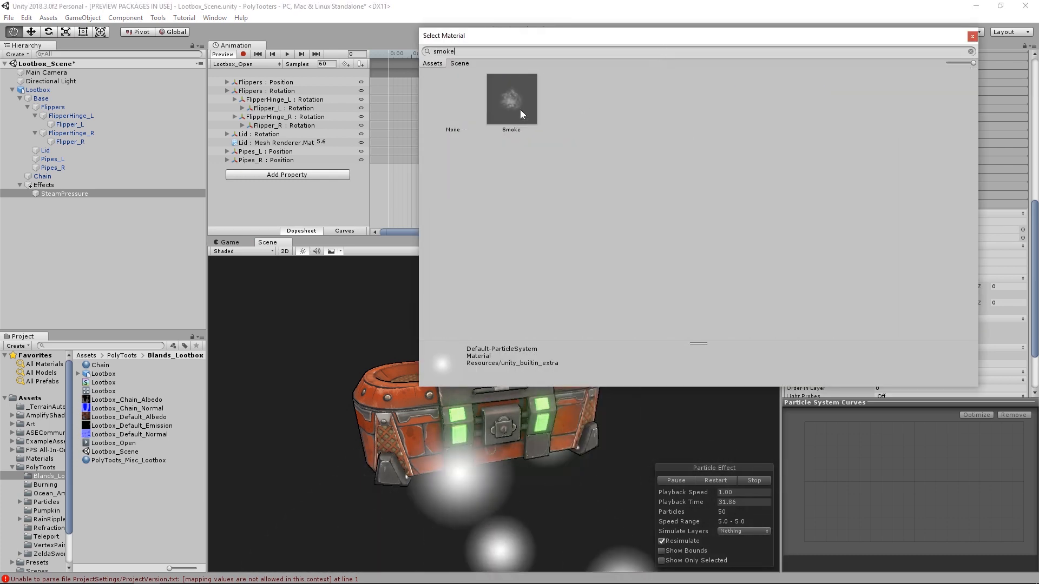
{"action": "left_click", "coordinate": [517, 105]}
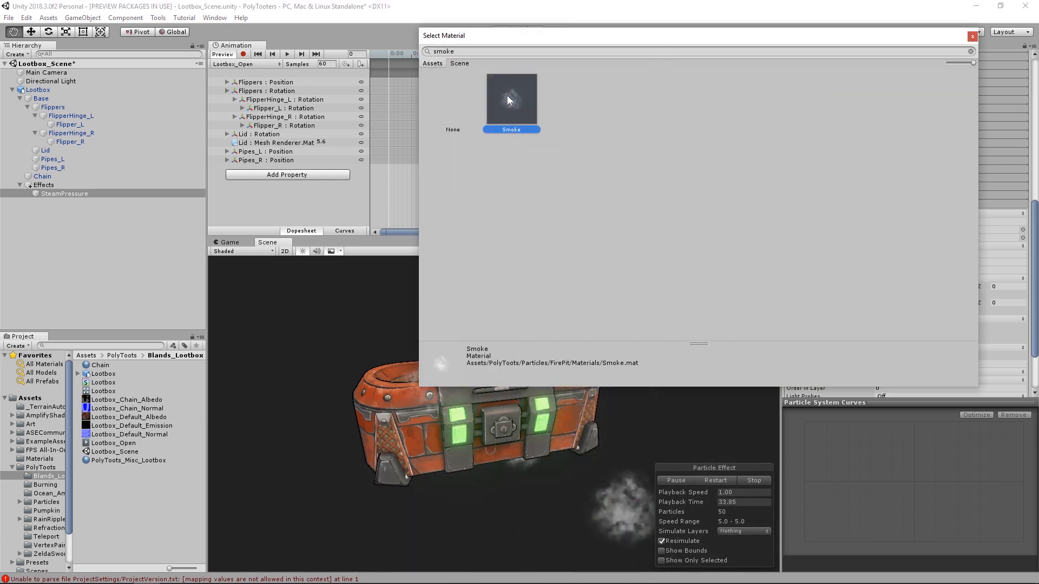
{"action": "double_click", "coordinate": [515, 105]}
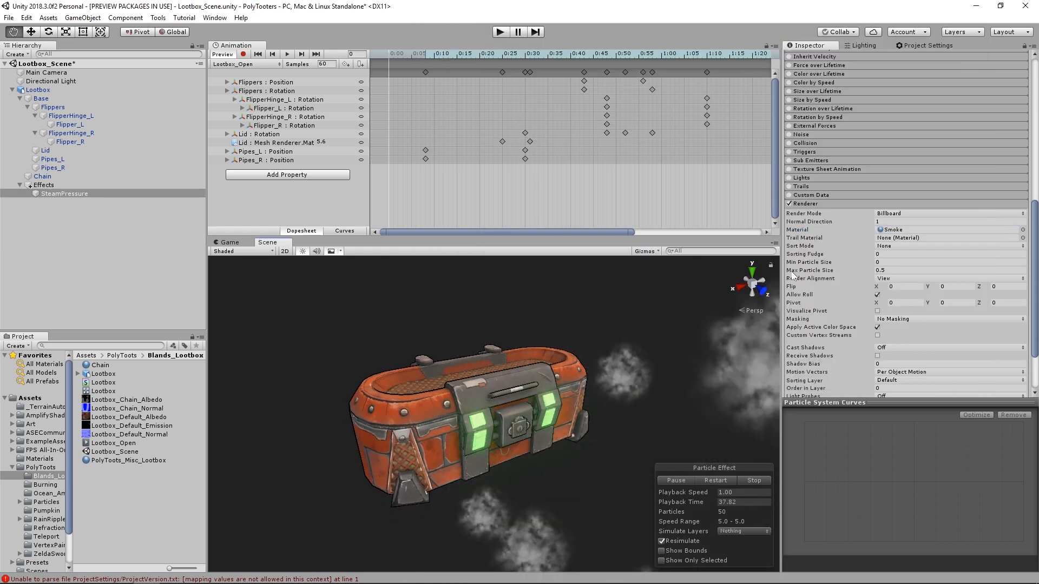
- Change the SteamPressure emitter's Shape to Edge
{"action": "scroll", "coordinate": [860, 265], "scroll_direction": "up", "scroll_amount": 10}
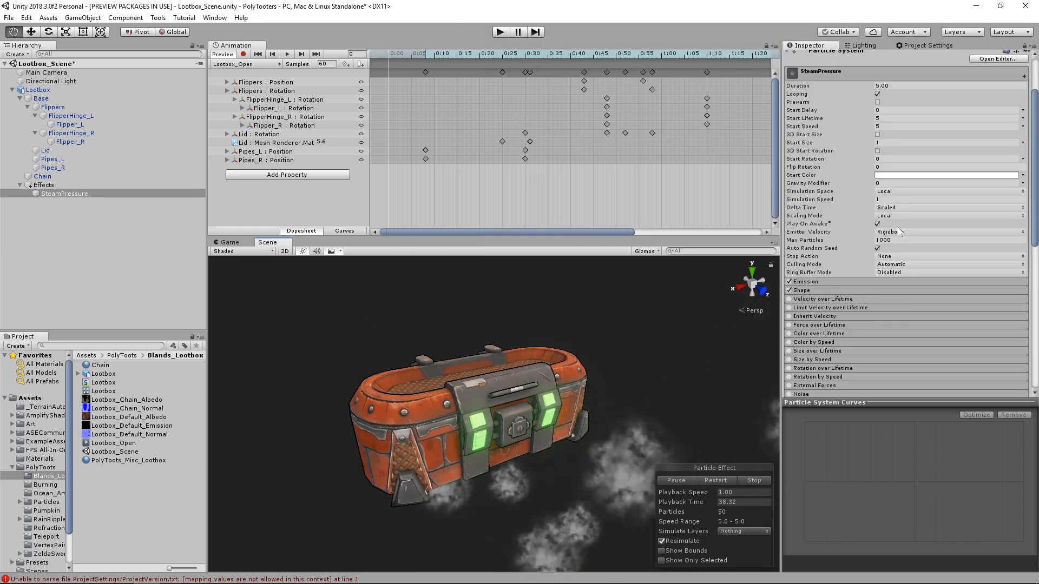
{"action": "left_click", "coordinate": [833, 290]}
{"action": "left_click", "coordinate": [918, 300]}
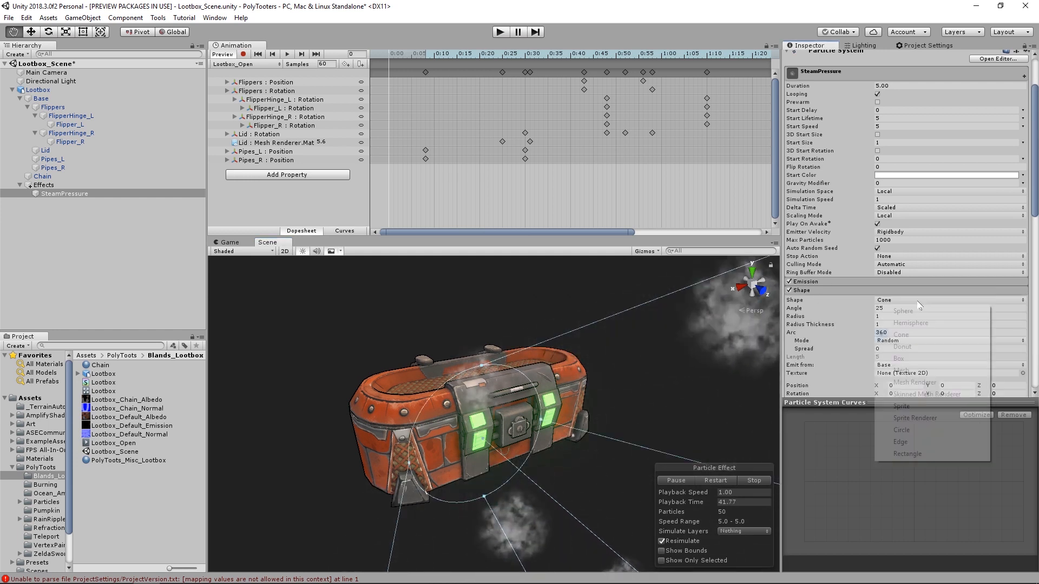
{"action": "left_click", "coordinate": [918, 442]}
- Move SteamPressure to Y 0.782 and Z 0.571, and set its Duration and Start Lifetime to 1 and Start Speed to 0
{"action": "left_click", "coordinate": [752, 284]}
{"action": "left_click", "coordinate": [762, 290]}
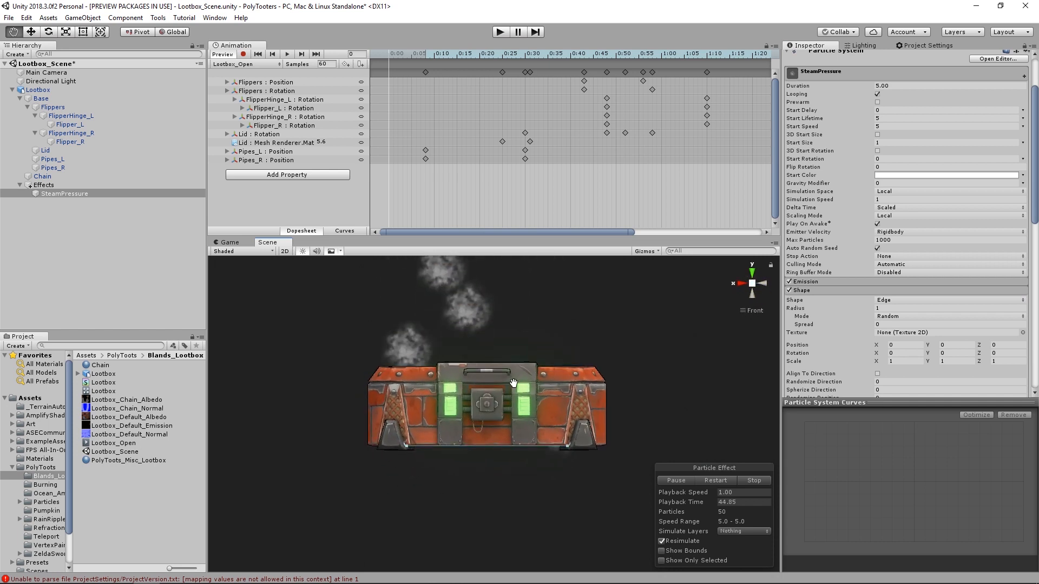
{"action": "scroll", "coordinate": [513, 383], "scroll_direction": "up", "scroll_amount": 3}
{"action": "key", "text": "w"}
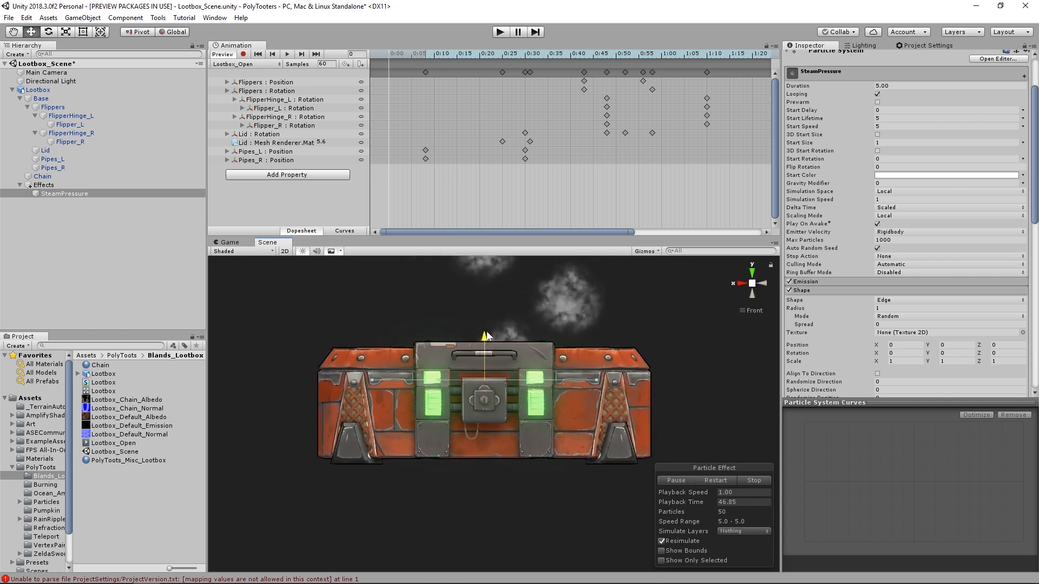
{"action": "left_click", "coordinate": [761, 283]}
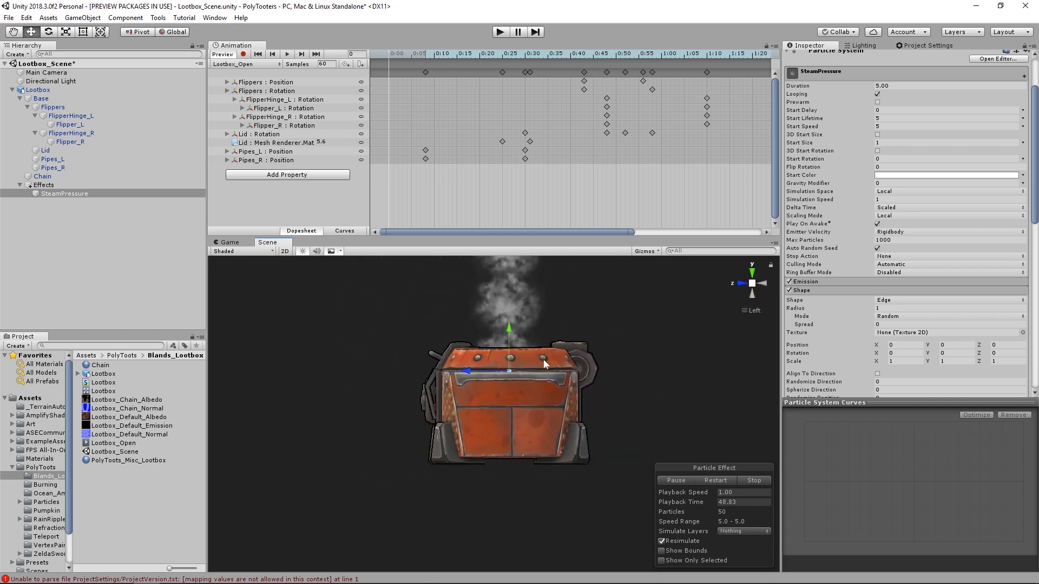
{"action": "right_click_drag", "start_coordinate": [543, 359], "coordinate": [614, 374], "text": "alt"}
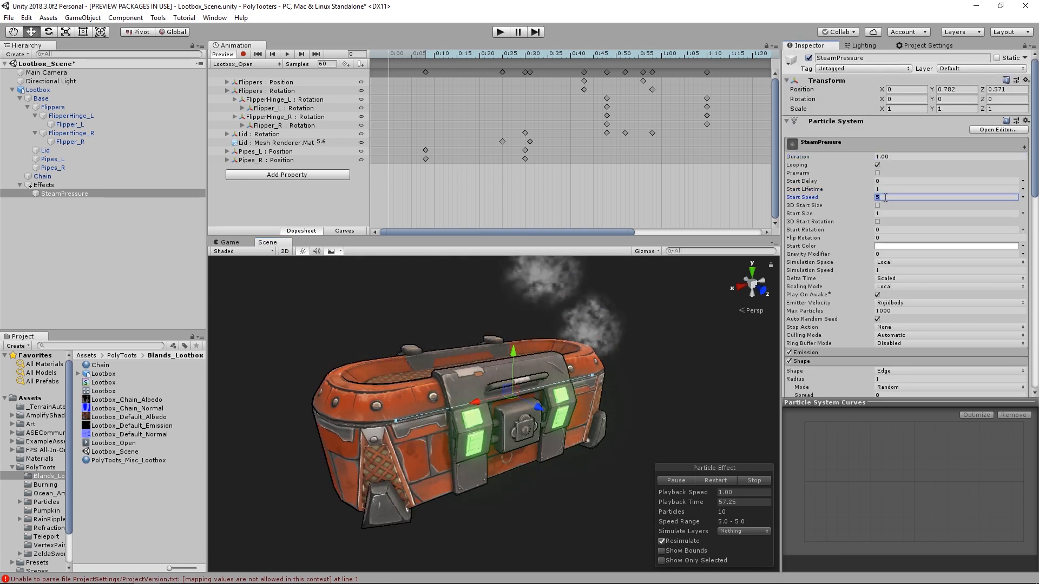
- Enable Velocity over Lifetime on SteamPressure, with linear Z random between the constants 1.18 and 0.4
{"action": "scroll", "coordinate": [855, 233], "scroll_direction": "down", "scroll_amount": 5}
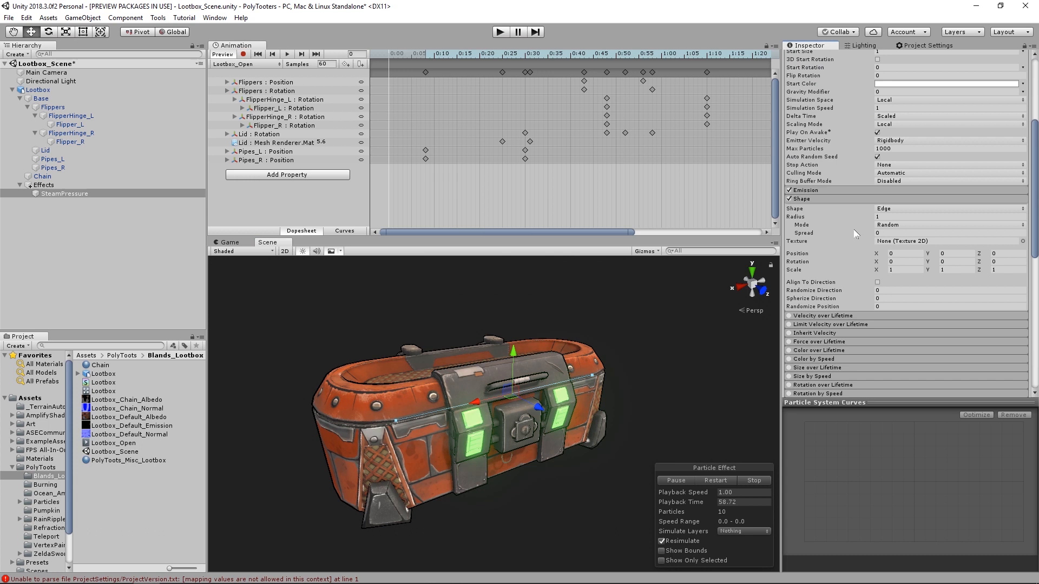
{"action": "left_click", "coordinate": [851, 200]}
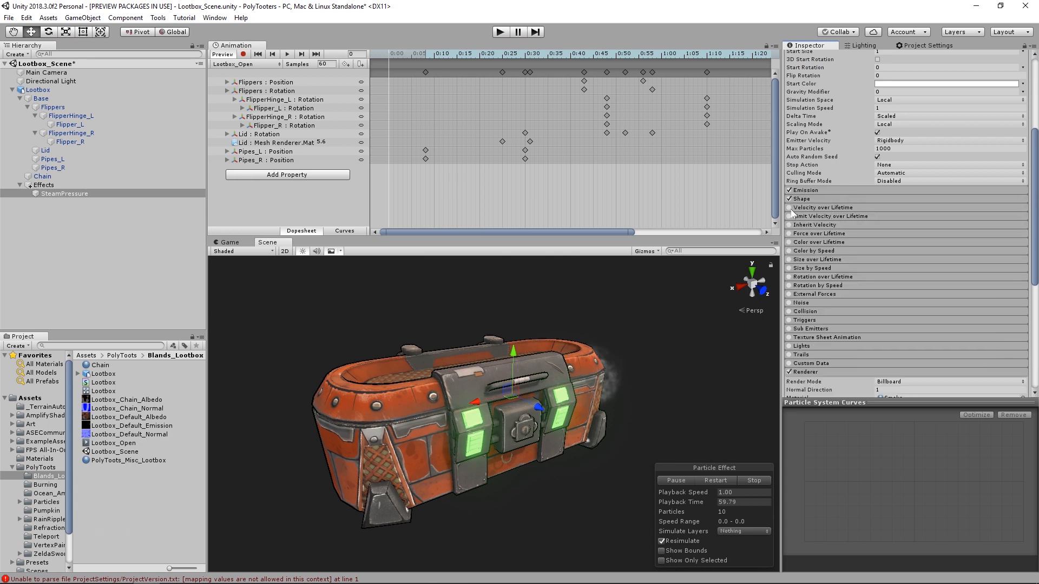
{"action": "left_click", "coordinate": [825, 208]}
{"action": "left_click_drag", "start_coordinate": [952, 218], "coordinate": [976, 220]}
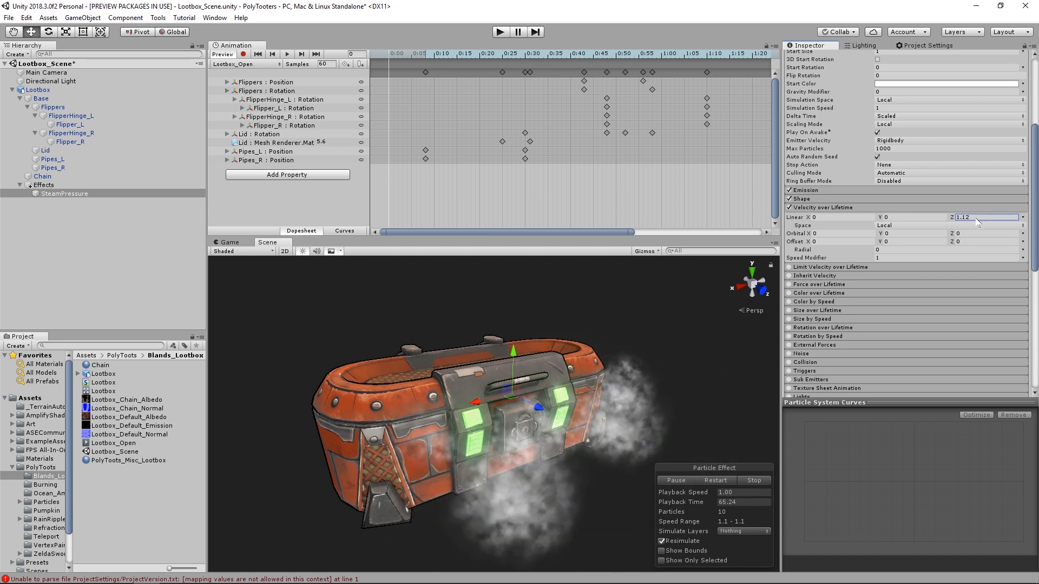
{"action": "left_click", "coordinate": [1023, 217]}
{"action": "left_click", "coordinate": [988, 251]}
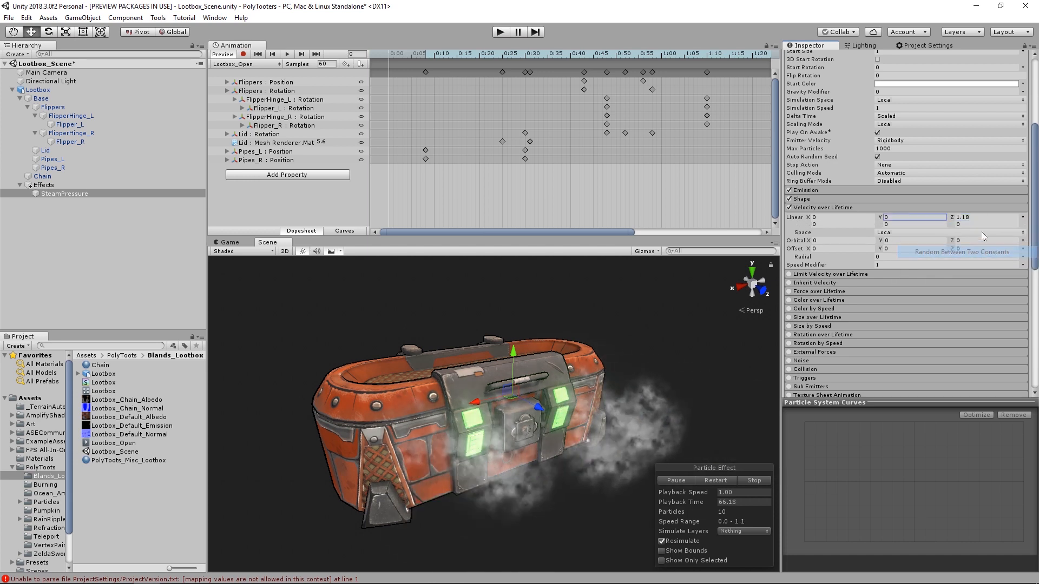
{"action": "left_click", "coordinate": [983, 224]}
{"action": "type", "text": "0.4"}
{"action": "key", "text": "Return"}
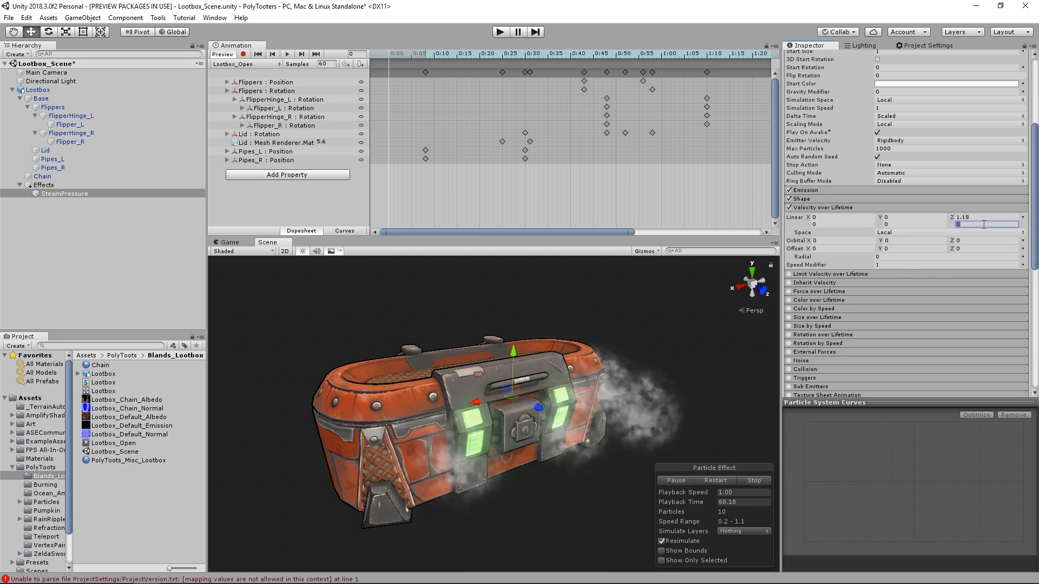
- Set the steam particles' Start Size to random between 0.4 and 1
{"action": "scroll", "coordinate": [693, 362], "scroll_direction": "down", "scroll_amount": 2}
{"action": "scroll", "coordinate": [928, 216], "scroll_direction": "up", "scroll_amount": 3}
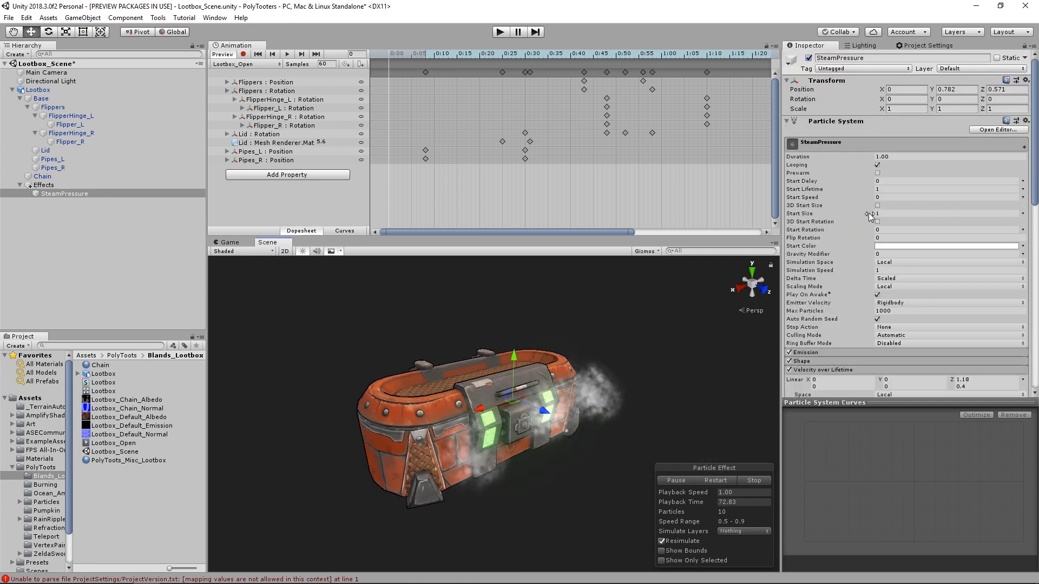
{"action": "left_click", "coordinate": [901, 213]}
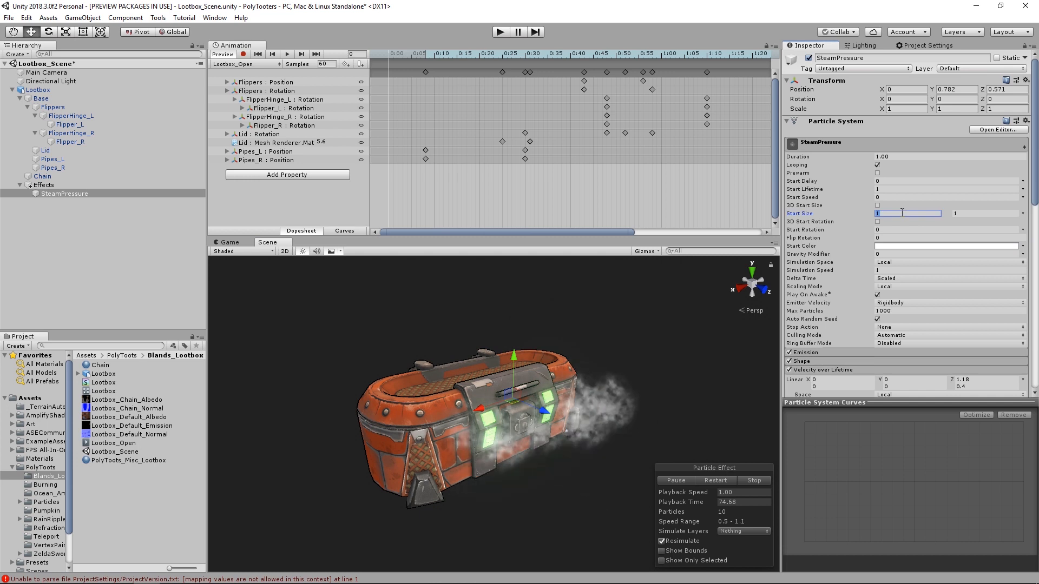
{"action": "type", "text": "0.4"}
{"action": "key", "text": "Tab"}
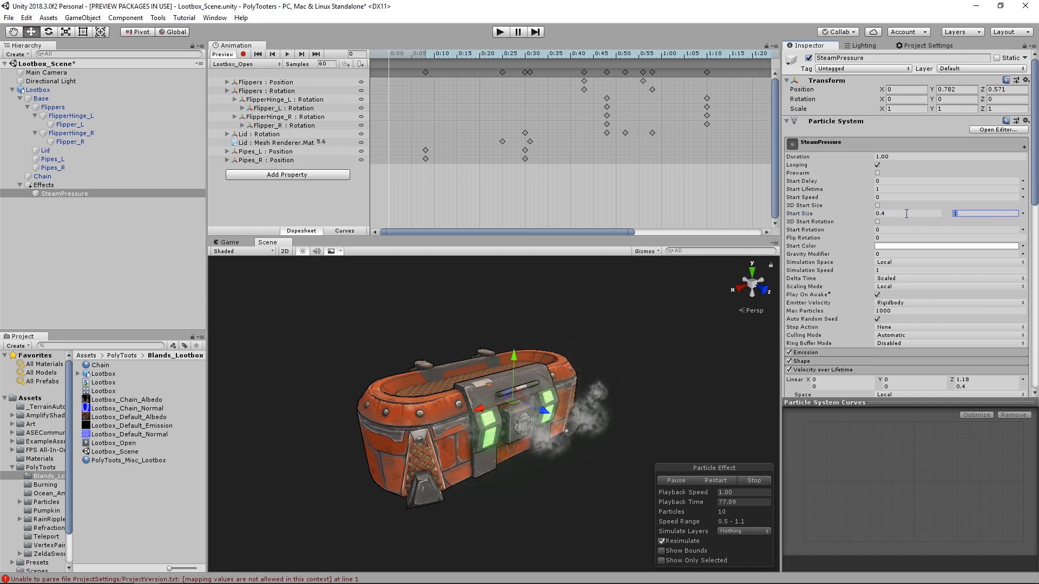
- Set SteamPressure's Start Rotation to random between the constants 0 and 345
{"action": "scroll", "coordinate": [901, 213], "scroll_direction": "down", "scroll_amount": 3}
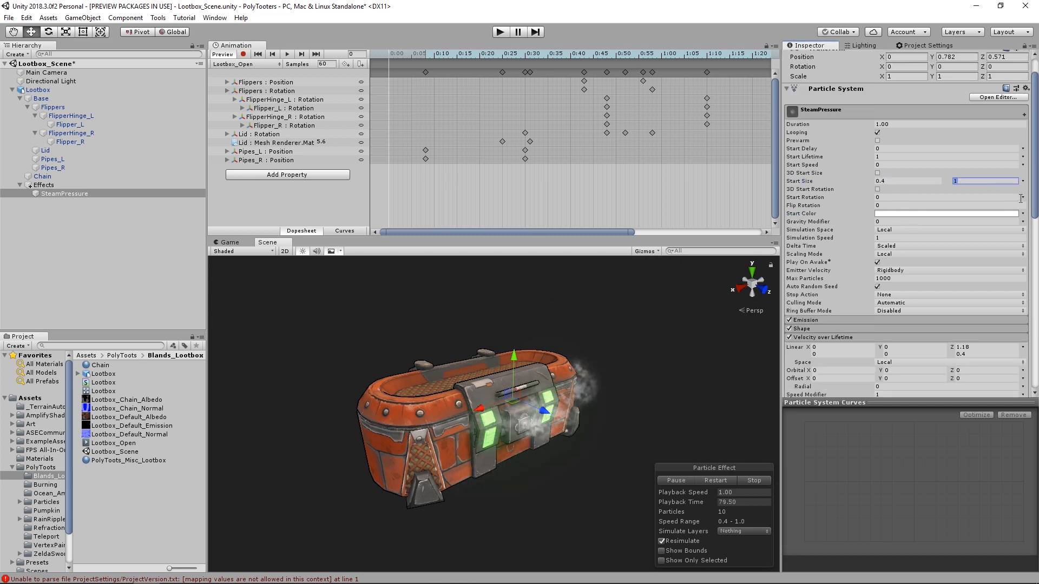
{"action": "left_click", "coordinate": [983, 233]}
{"action": "left_click", "coordinate": [969, 198]}
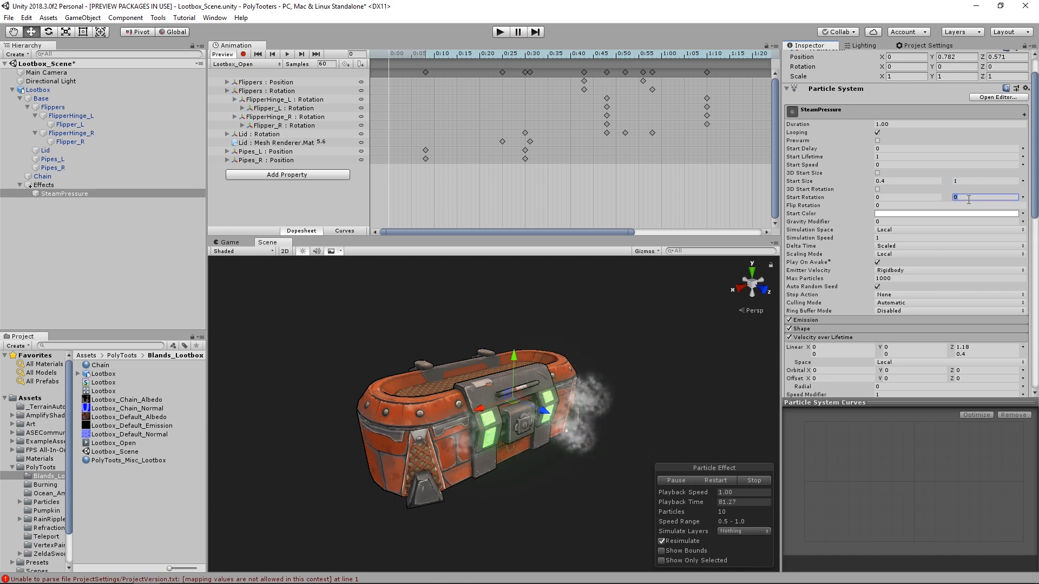
- Enable Size over Lifetime on SteamPressure with a curve rising linearly from 0 to 1
{"action": "scroll", "coordinate": [916, 228], "scroll_direction": "down", "scroll_amount": 15}
{"action": "left_click", "coordinate": [824, 143]}
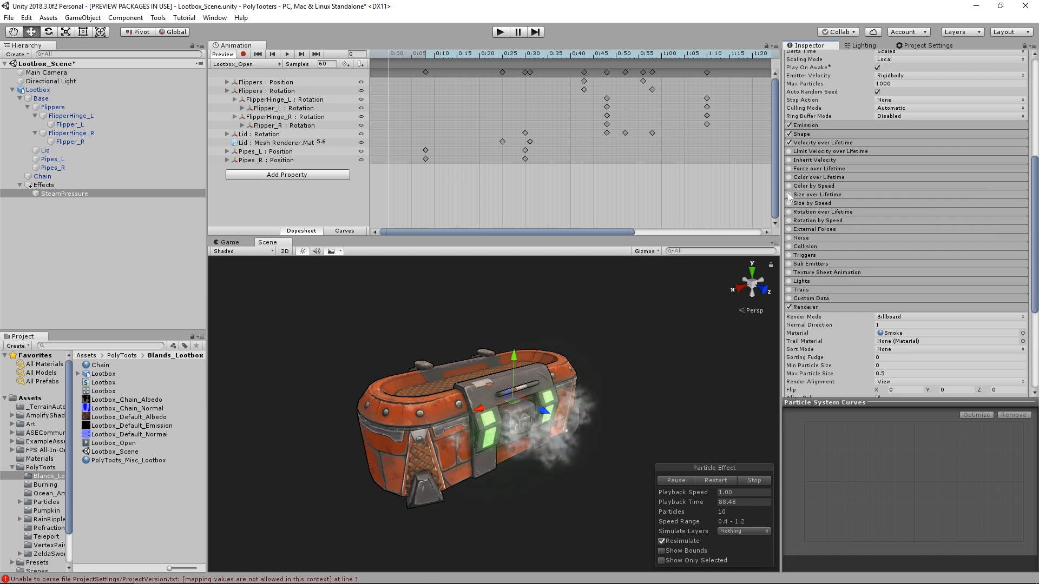
{"action": "left_click", "coordinate": [811, 194]}
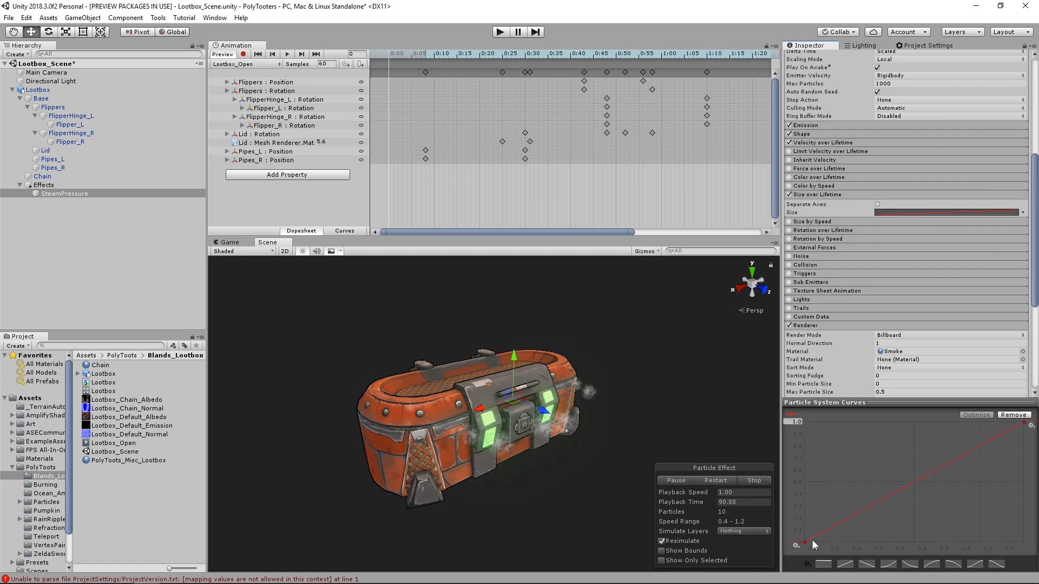
{"action": "left_click_drag", "start_coordinate": [565, 419], "coordinate": [638, 400], "text": "alt"}
{"action": "scroll", "coordinate": [532, 417], "scroll_direction": "up", "scroll_amount": 4, "text": "alt"}
{"action": "left_click", "coordinate": [817, 194]}
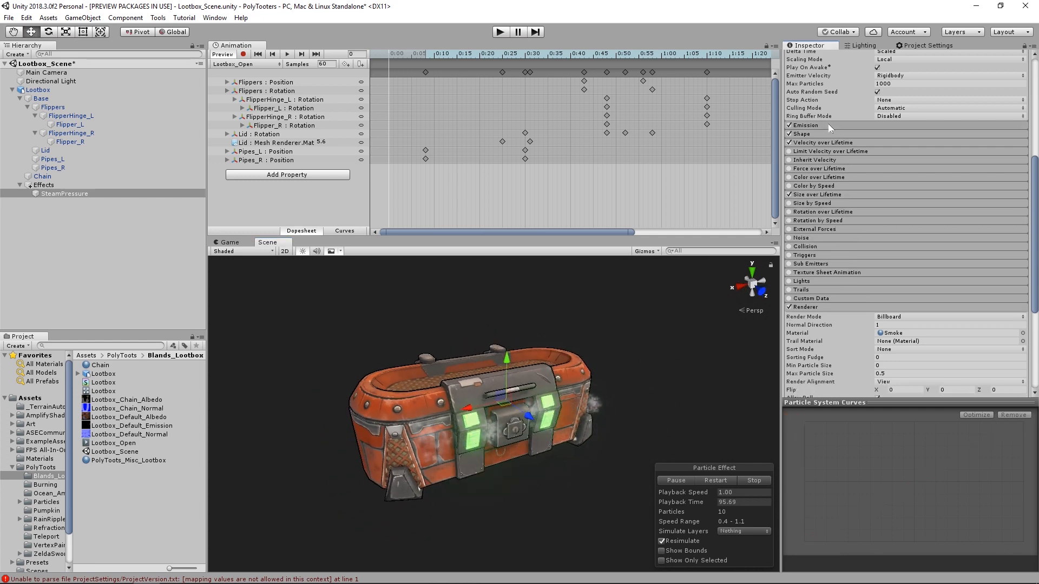
- Set SteamPressure's emission Rate over Time to 30
{"action": "left_click", "coordinate": [828, 125]}
{"action": "left_click", "coordinate": [907, 135]}
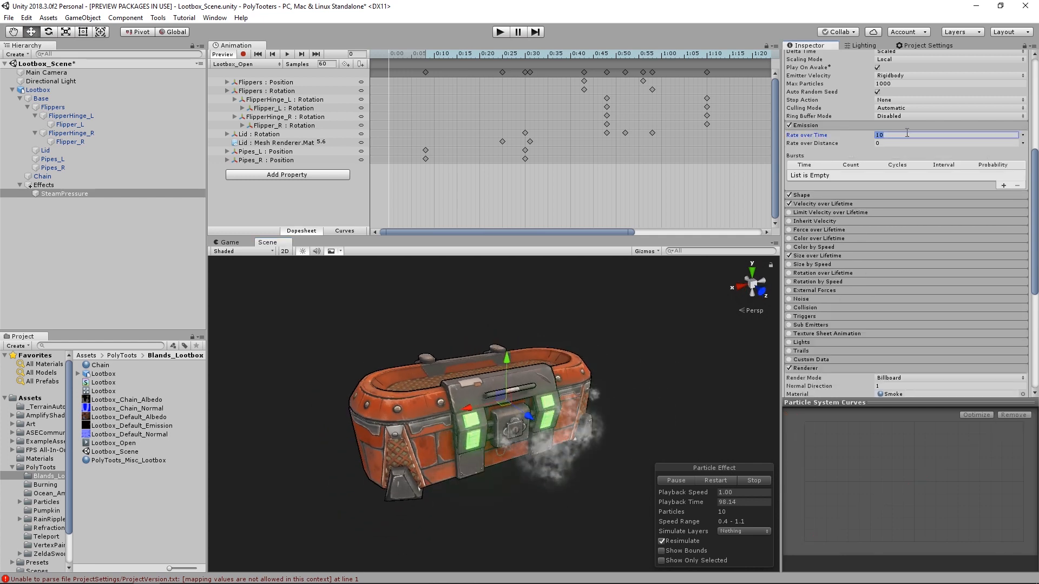
{"action": "type", "text": "30"}
{"action": "key", "text": "Return"}
{"action": "left_click_drag", "start_coordinate": [580, 382], "coordinate": [597, 379], "text": "alt"}
{"action": "left_click", "coordinate": [806, 125]}
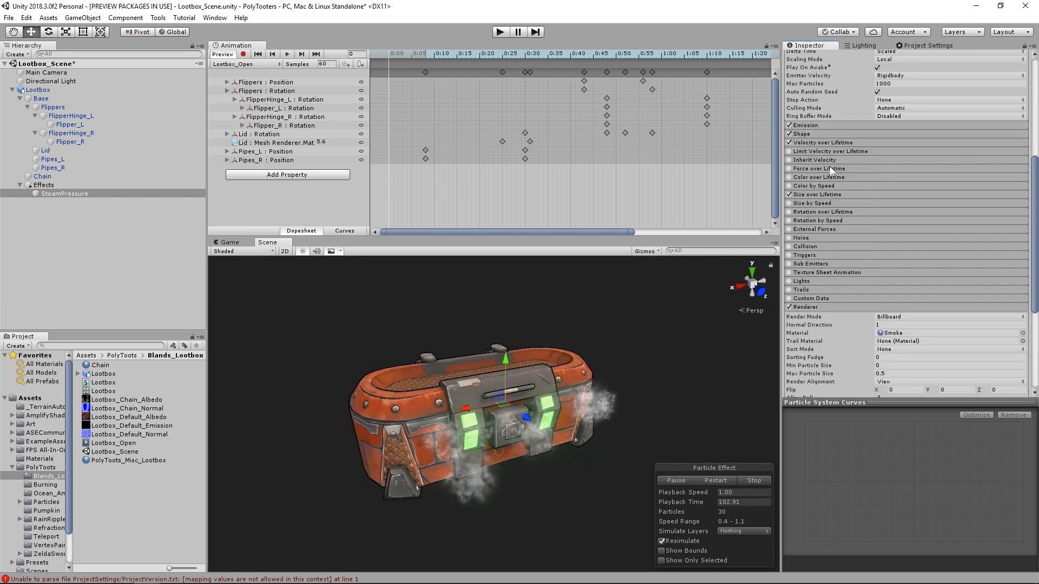
- Enable Color over Lifetime with a white gradient holding alpha 255 until 77.4% and fading to transparent at the end
{"action": "left_click", "coordinate": [789, 177]}
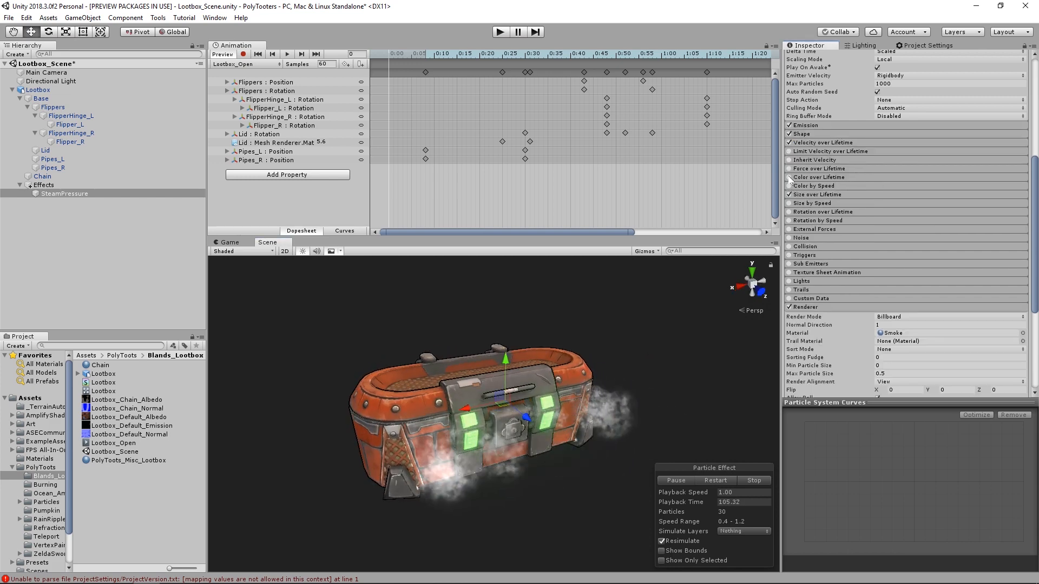
{"action": "left_click", "coordinate": [815, 178]}
{"action": "left_click", "coordinate": [947, 187]}
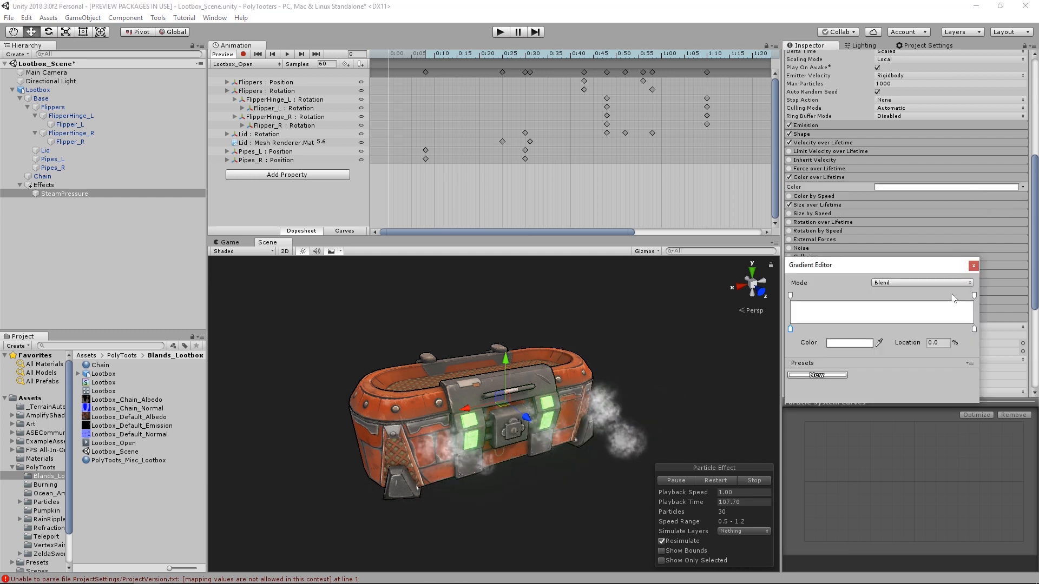
{"action": "left_click", "coordinate": [974, 296]}
{"action": "left_click_drag", "start_coordinate": [860, 344], "coordinate": [812, 345]}
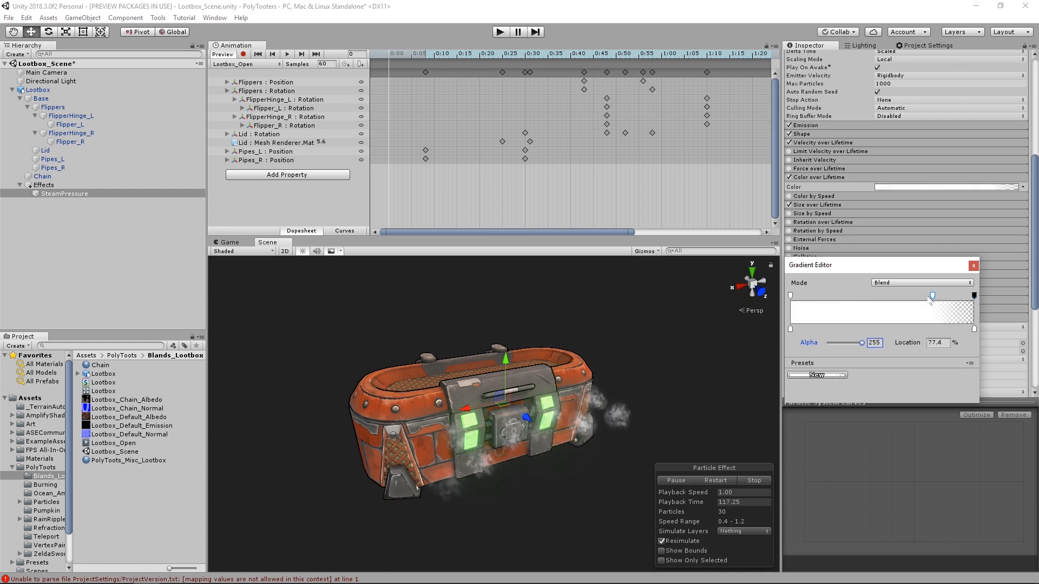
{"action": "left_click", "coordinate": [973, 266]}
{"action": "left_click_drag", "start_coordinate": [607, 376], "coordinate": [511, 451], "text": "alt"}
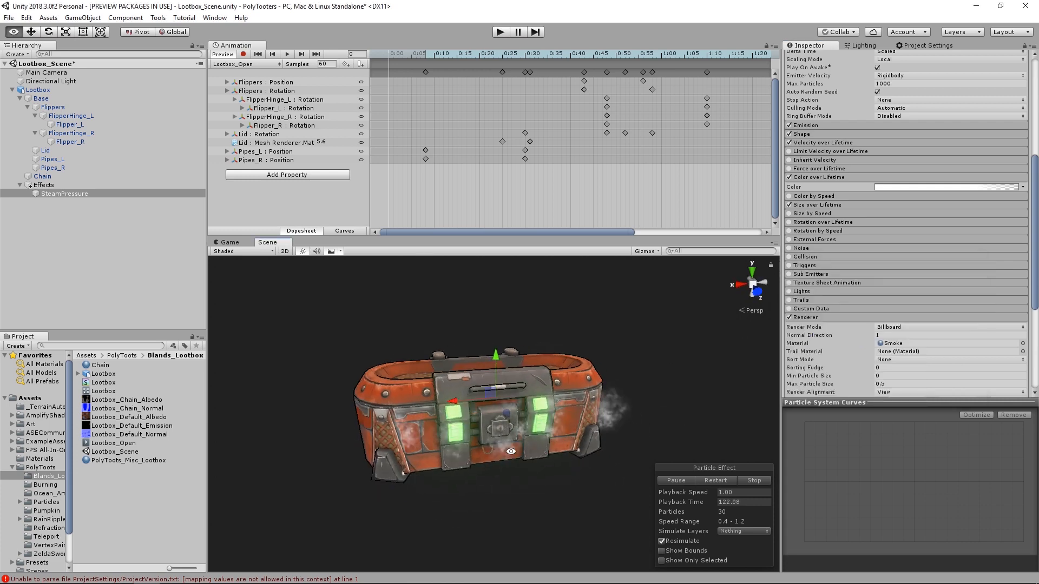
- Set the first linear Z constant of SteamPressure's Velocity over Lifetime to 2
{"action": "scroll", "coordinate": [974, 200], "scroll_direction": "up", "scroll_amount": 10}
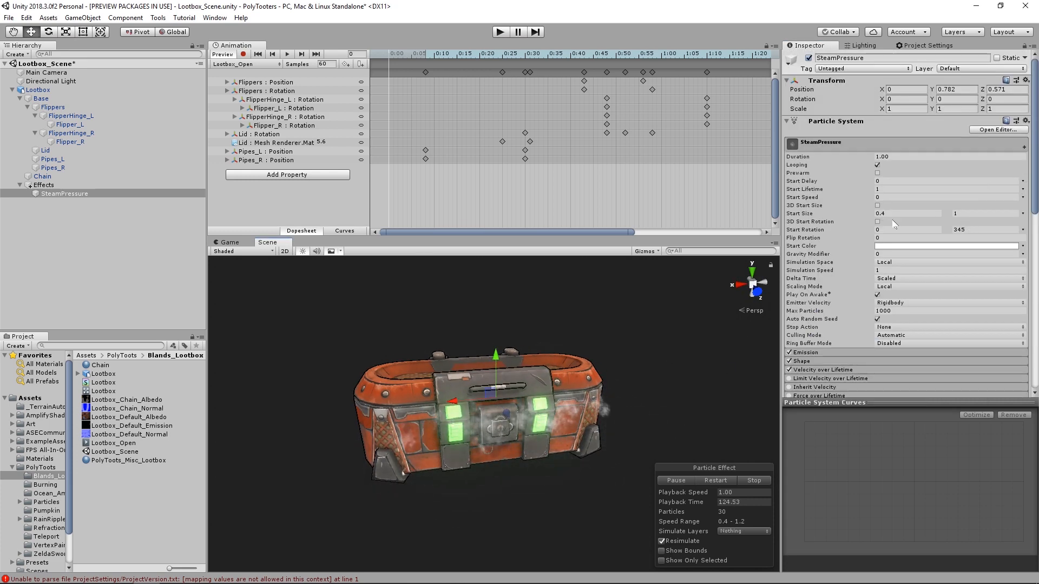
{"action": "scroll", "coordinate": [881, 254], "scroll_direction": "down", "scroll_amount": 3}
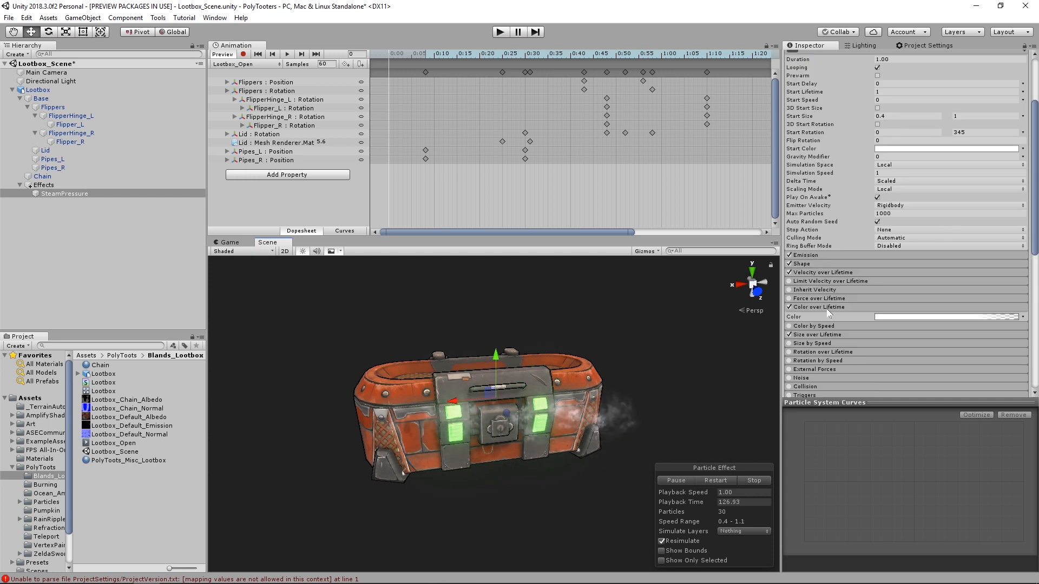
{"action": "left_click", "coordinate": [822, 272]}
{"action": "left_click", "coordinate": [979, 282]}
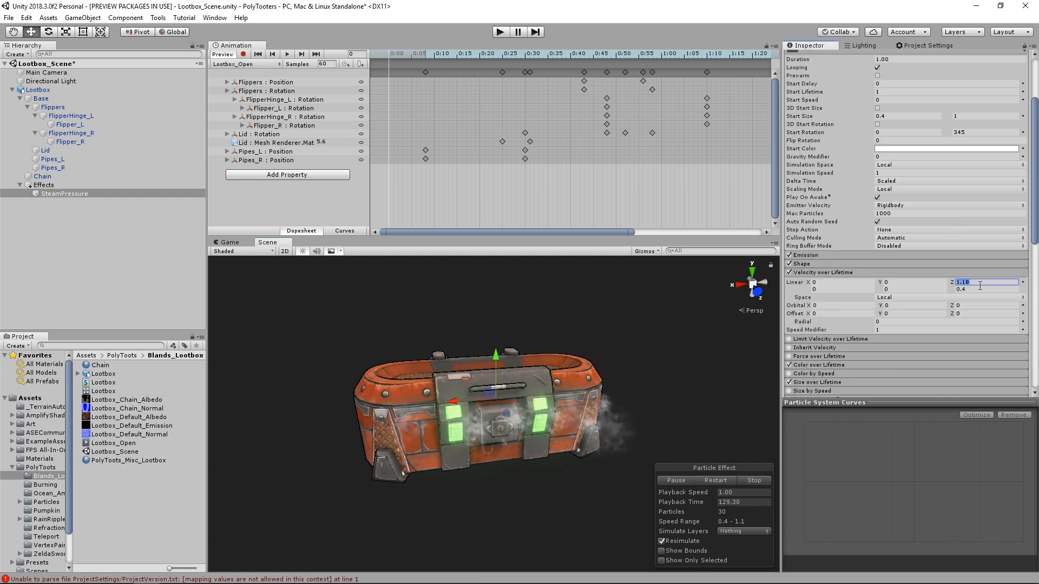
{"action": "type", "text": "2"}
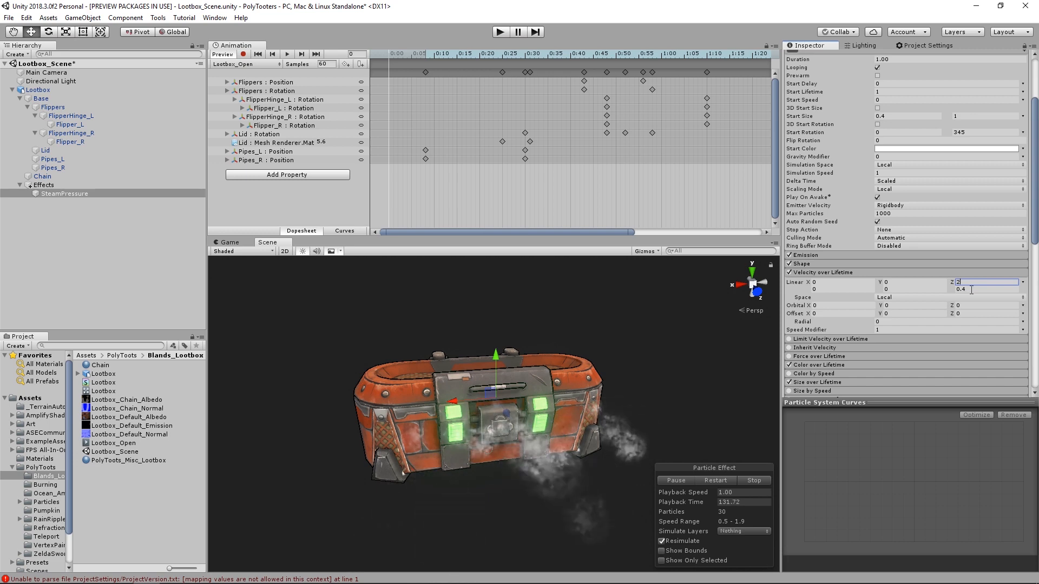
{"action": "left_click", "coordinate": [972, 290]}
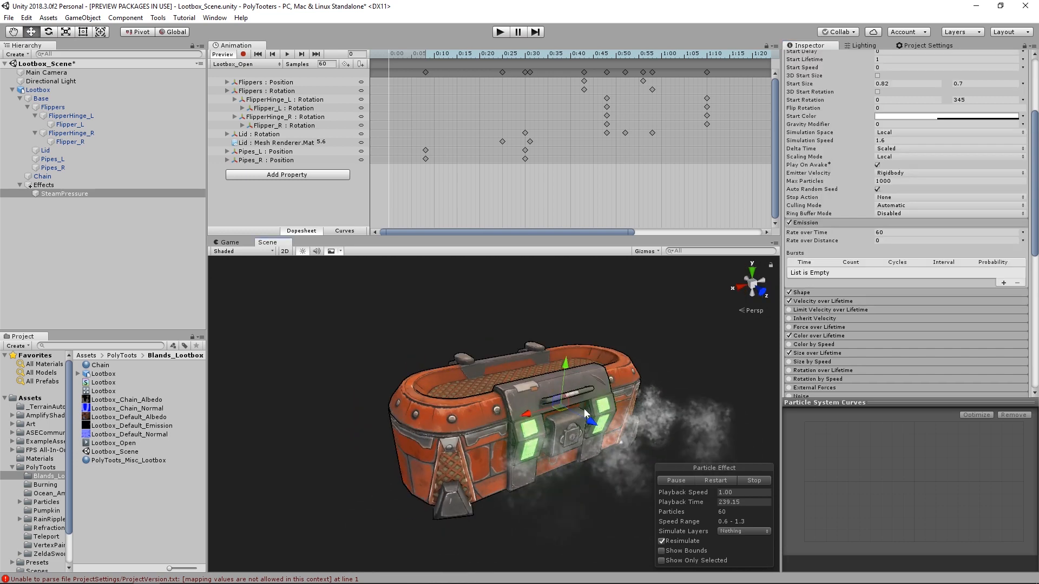
- Duplicate SteamPressure three times and rotate and position the copies so steam vents from the loot box's back and both sides
{"action": "key", "text": "ctrl+d"}
{"action": "key", "text": "e"}
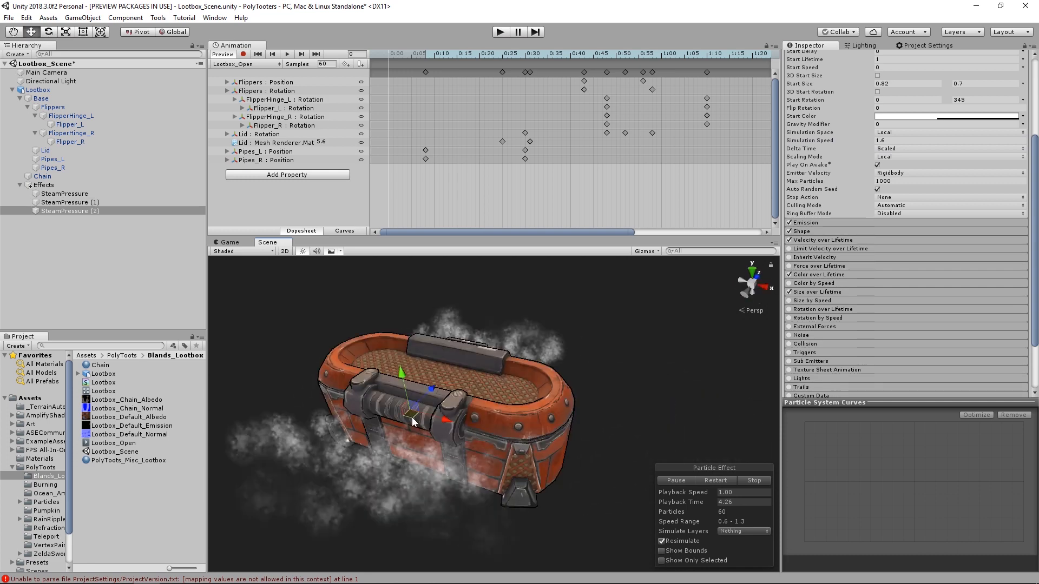
{"action": "left_click_drag", "start_coordinate": [411, 417], "coordinate": [534, 399]}
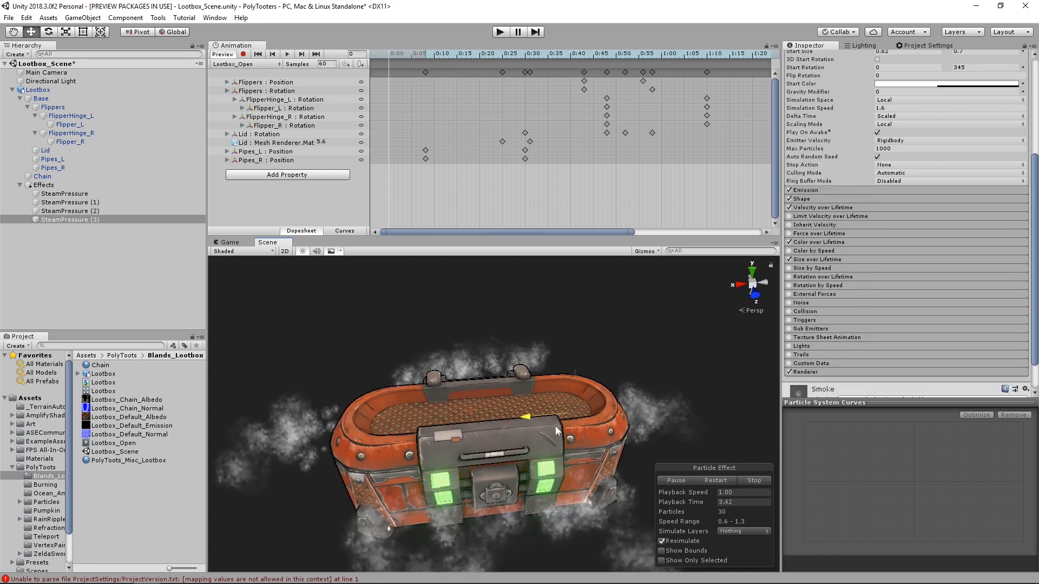
{"action": "mouse_move", "coordinate": [586, 426]}
{"action": "left_mouse_down", "text": "alt"}
{"action": "mouse_move", "coordinate": [609, 401]}
{"action": "mouse_move", "coordinate": [582, 425]}
{"action": "left_mouse_up", "text": "alt"}
- Tilt SteamPressure to 15 degrees on X and angle the other steam emitters with the Rotate tool
{"action": "left_click", "coordinate": [64, 193], "text": "shift"}
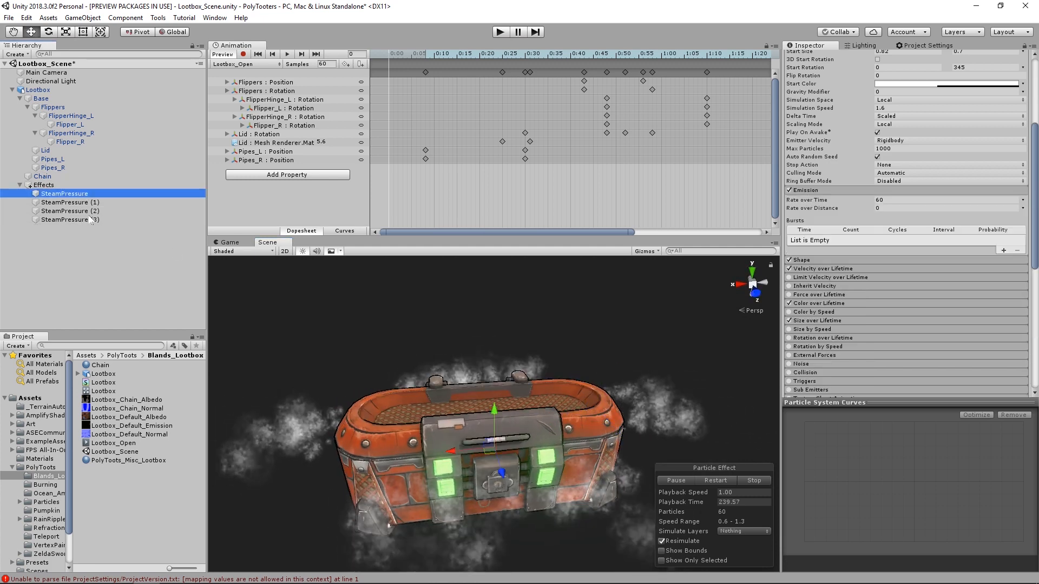
{"action": "left_click_drag", "start_coordinate": [300, 371], "coordinate": [564, 396], "text": "alt"}
{"action": "left_click", "coordinate": [88, 194]}
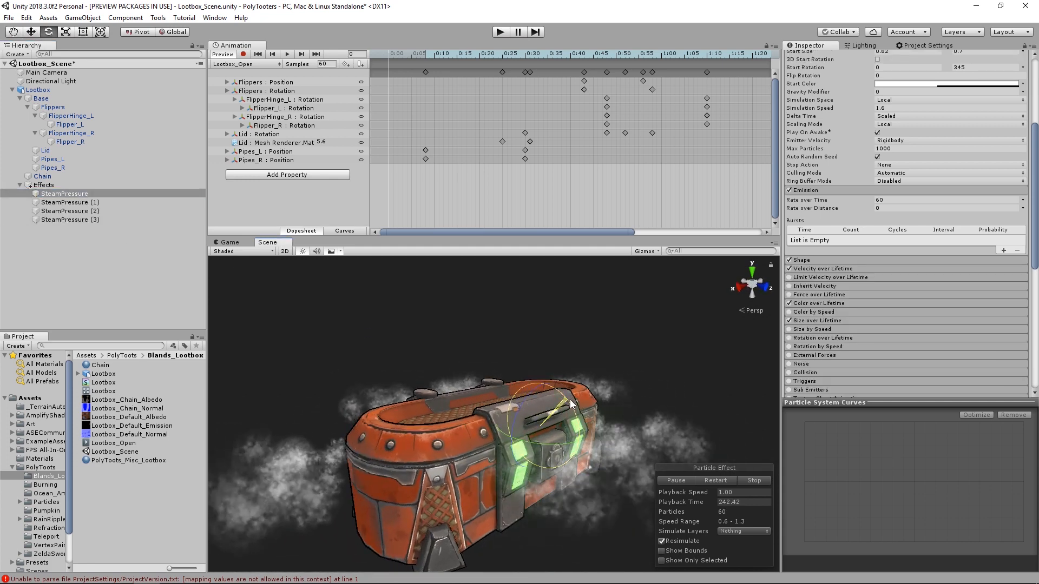
{"action": "left_click_drag", "start_coordinate": [622, 416], "coordinate": [758, 410], "text": "alt"}
{"action": "left_click", "coordinate": [446, 389]}
{"action": "left_click_drag", "start_coordinate": [448, 388], "coordinate": [536, 396], "text": "alt"}
{"action": "left_click", "coordinate": [70, 220]}
{"action": "left_click_drag", "start_coordinate": [465, 408], "coordinate": [612, 371], "text": "alt"}
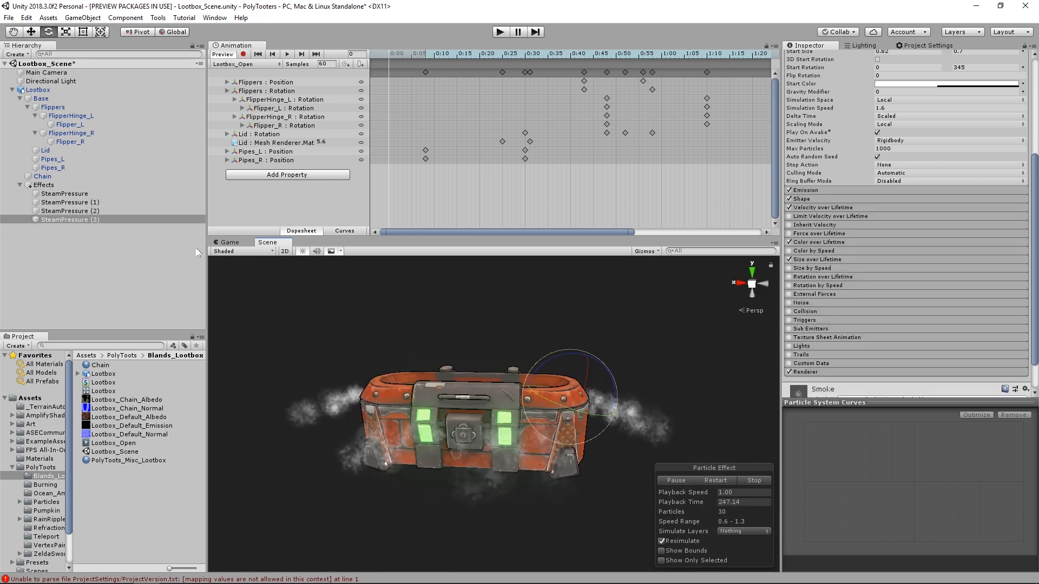
- Set SteamPressure's Shape Radius to about 1.27 and raise the Rate over Time of SteamPressure and SteamPressure (1) to 80
{"action": "left_click", "coordinate": [98, 194], "text": "shift"}
{"action": "left_click_drag", "start_coordinate": [373, 335], "coordinate": [455, 346], "text": "alt"}
{"action": "left_click", "coordinate": [830, 252]}
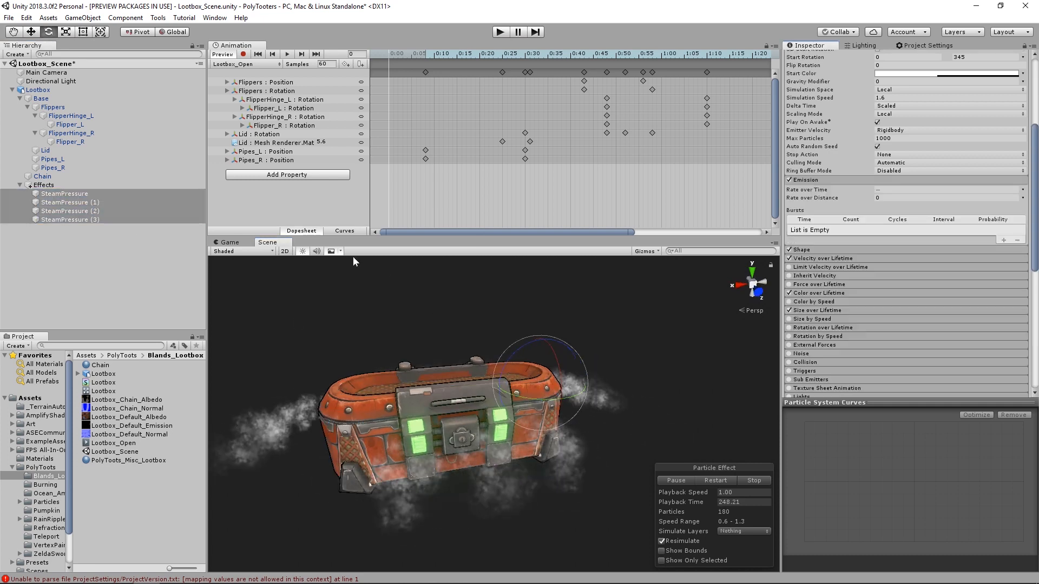
{"action": "left_click_drag", "start_coordinate": [443, 390], "coordinate": [495, 394], "text": "alt"}
{"action": "left_click", "coordinate": [64, 193]}
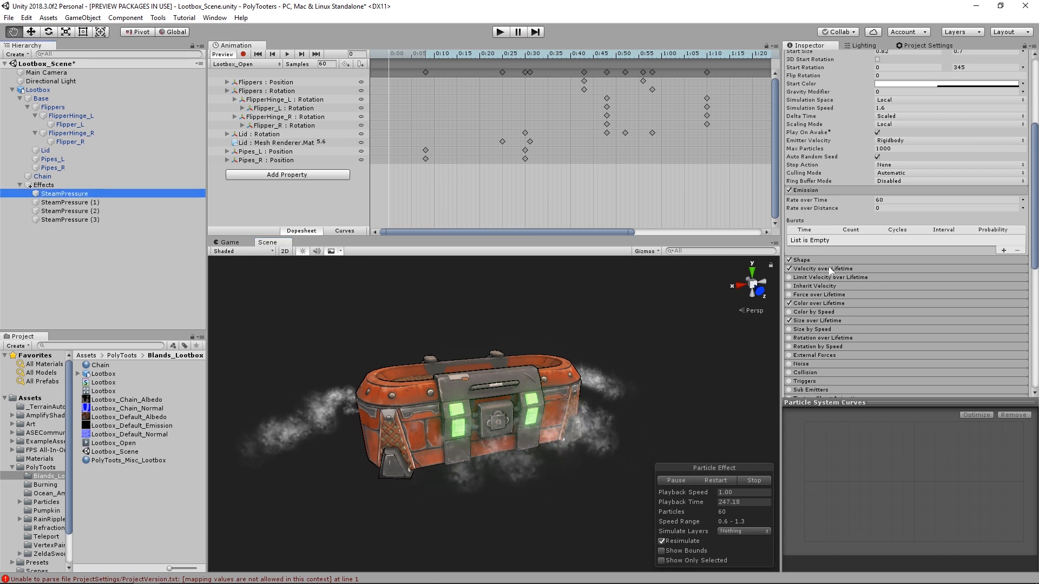
{"action": "left_click", "coordinate": [802, 260]}
{"action": "left_click", "coordinate": [845, 278]}
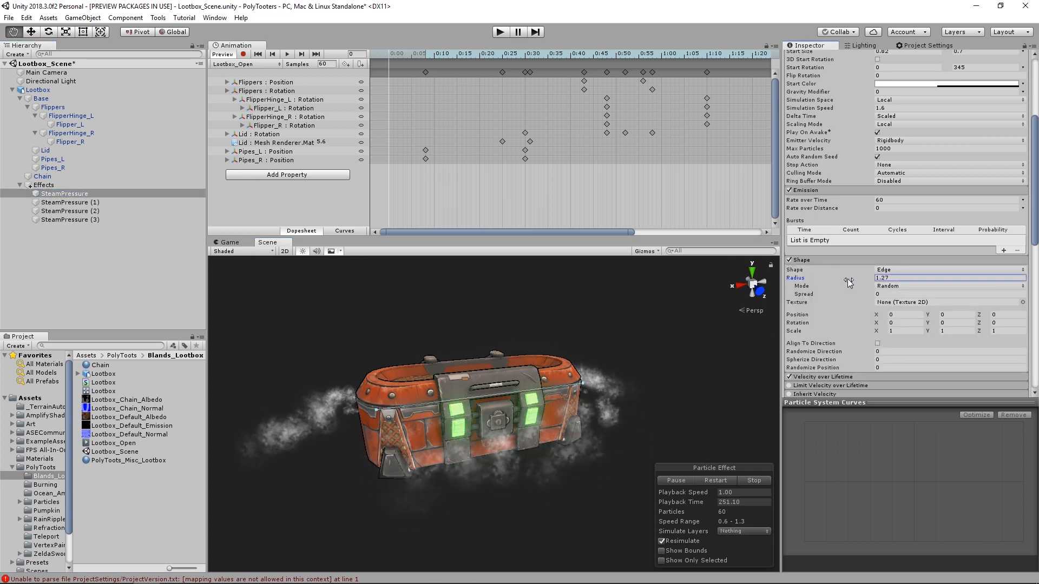
{"action": "left_click", "coordinate": [901, 199]}
{"action": "left_click", "coordinate": [165, 202]}
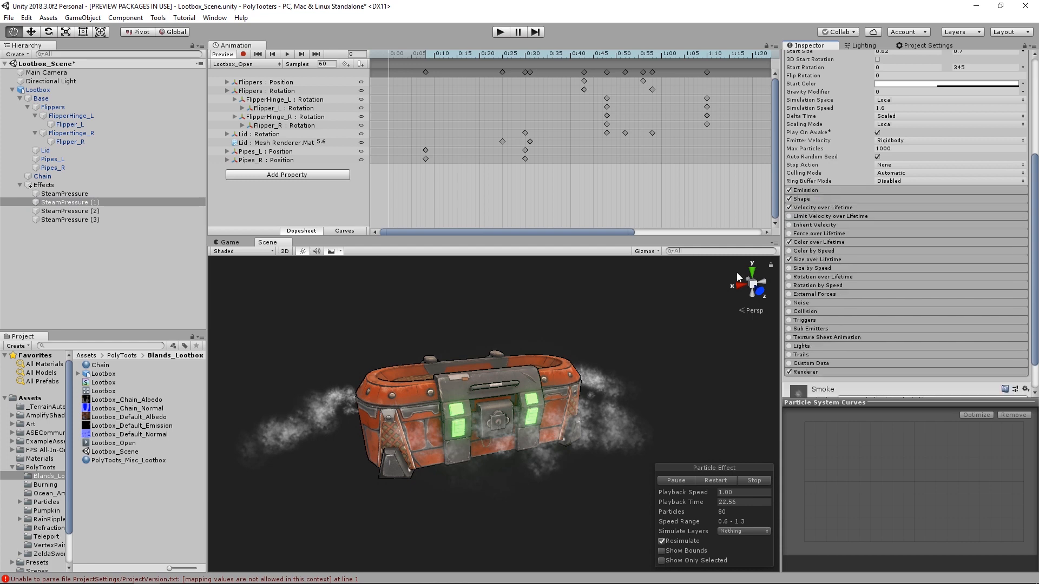
- Set the Start Color of all four steam emitters to light green B5FFA0 with alpha 111
{"action": "left_click", "coordinate": [65, 193]}
{"action": "left_click", "coordinate": [70, 220], "text": "shift"}
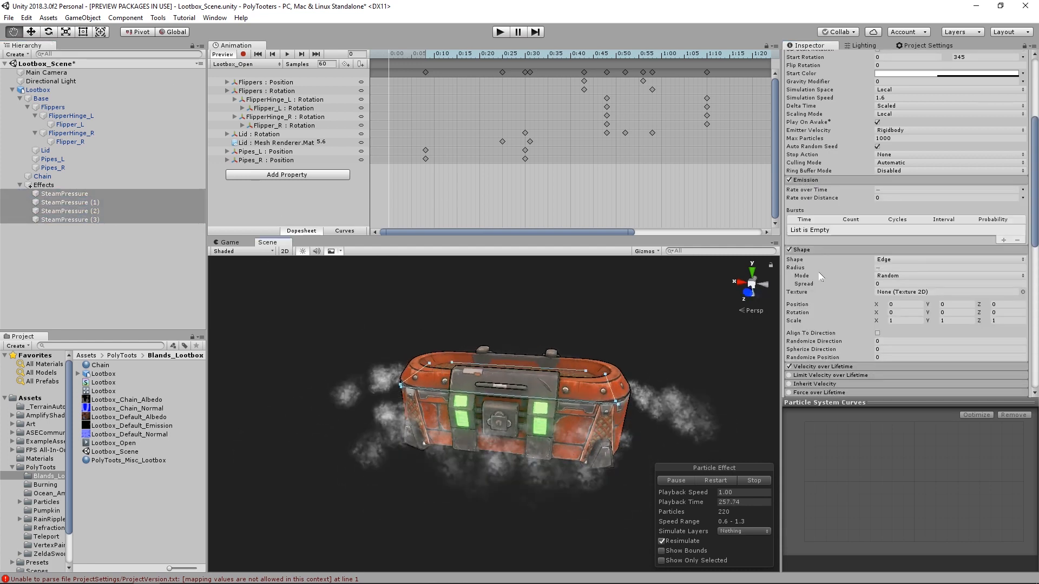
{"action": "left_click", "coordinate": [811, 250]}
{"action": "left_click_drag", "start_coordinate": [511, 328], "coordinate": [657, 328], "text": "alt"}
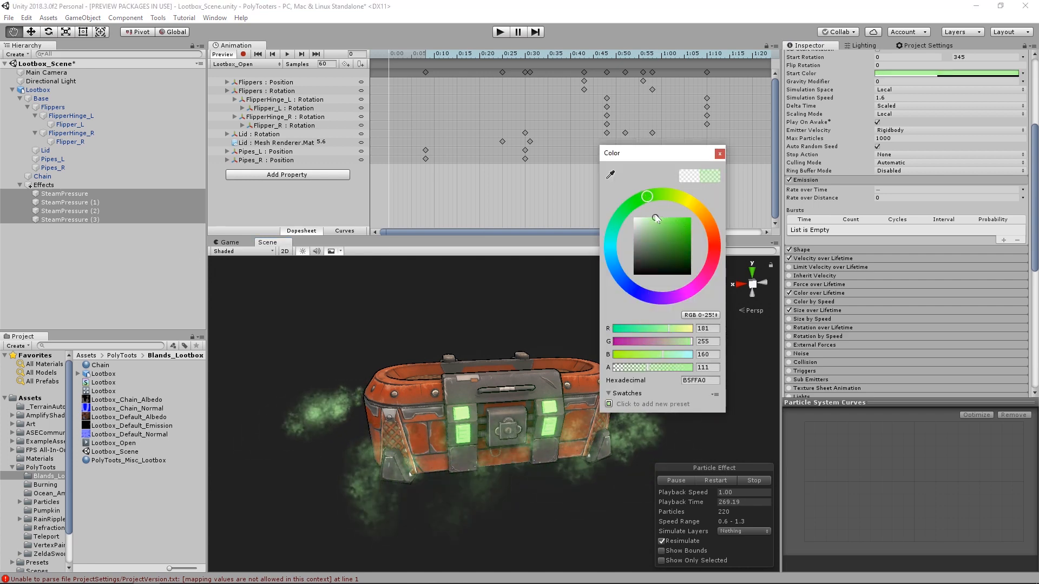
{"action": "left_click", "coordinate": [720, 154]}
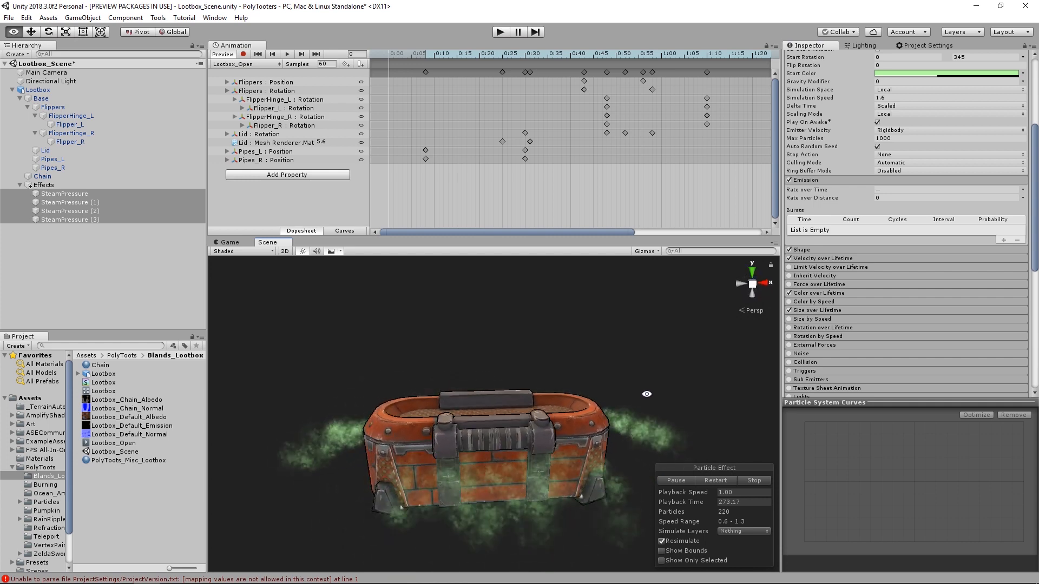
- Set SteamPressure (1)'s Shape Radius to about 1.33 and review all four emitters together around the loot box
{"action": "left_click", "coordinate": [71, 202]}
{"action": "left_click", "coordinate": [811, 199]}
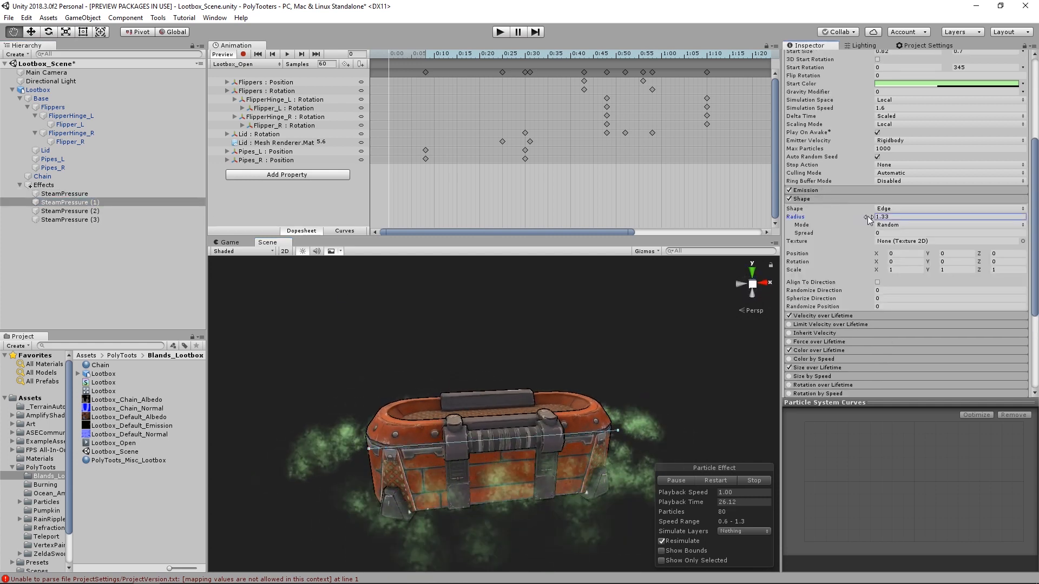
{"action": "left_click", "coordinate": [64, 193]}
{"action": "left_click", "coordinate": [70, 220], "text": "shift"}
{"action": "left_click_drag", "start_coordinate": [378, 359], "coordinate": [671, 388], "text": "alt"}
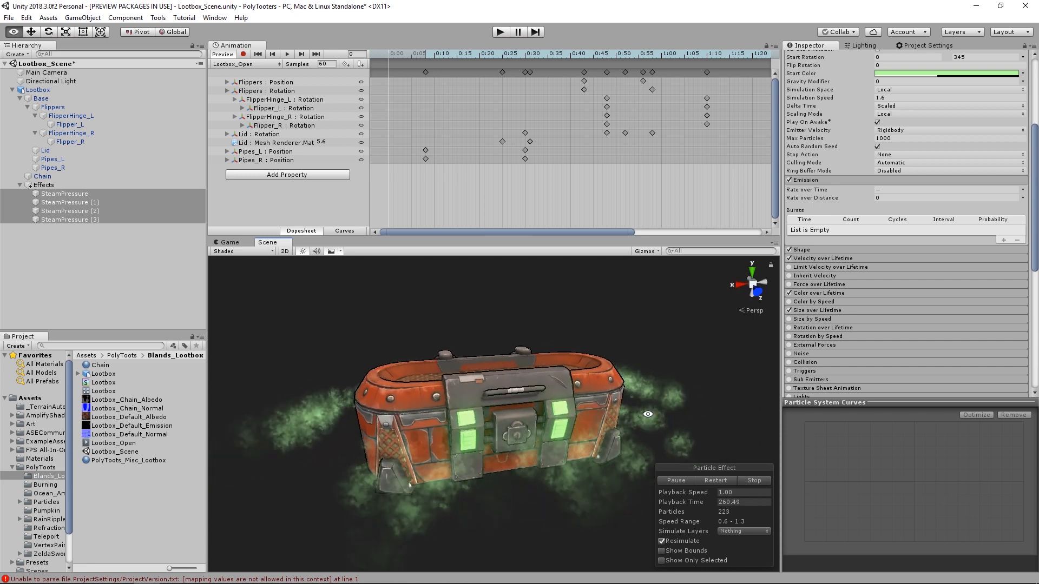
- Turn off Looping on all four steam emitters and play the burst as a preview
{"action": "left_click", "coordinate": [29, 185]}
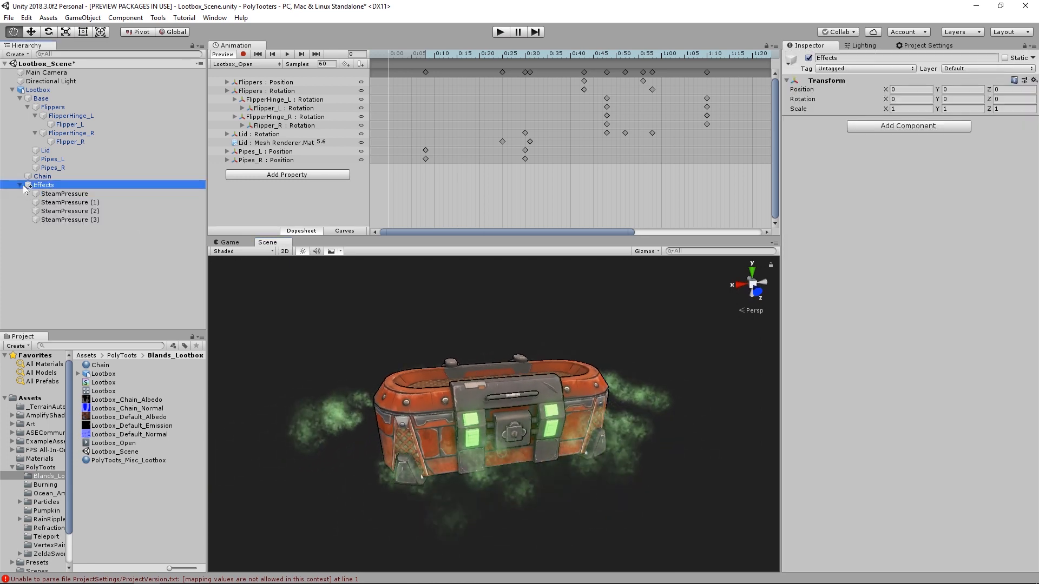
{"action": "left_click", "coordinate": [84, 194]}
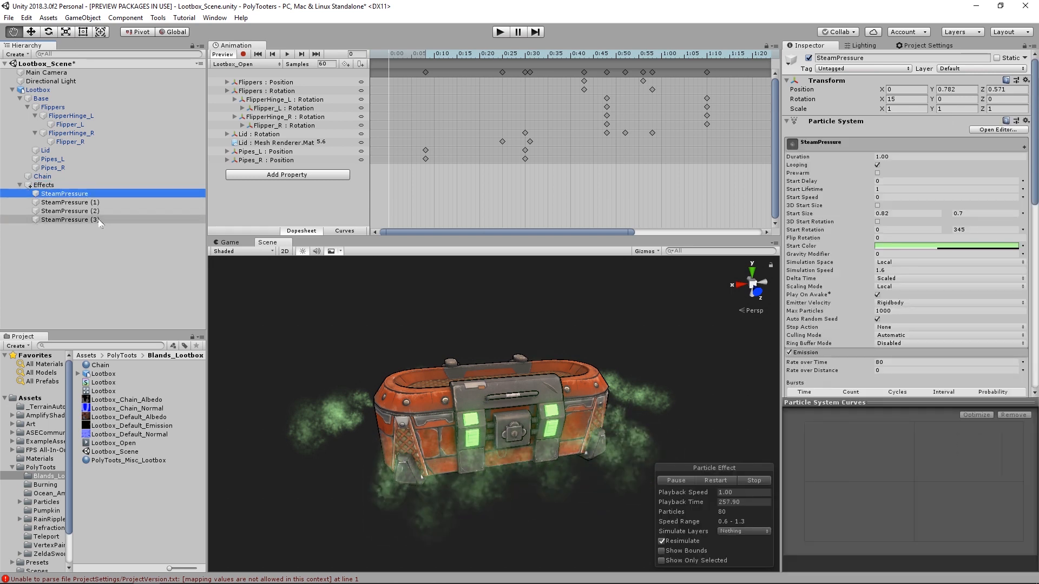
{"action": "left_click", "coordinate": [99, 219], "text": "shift"}
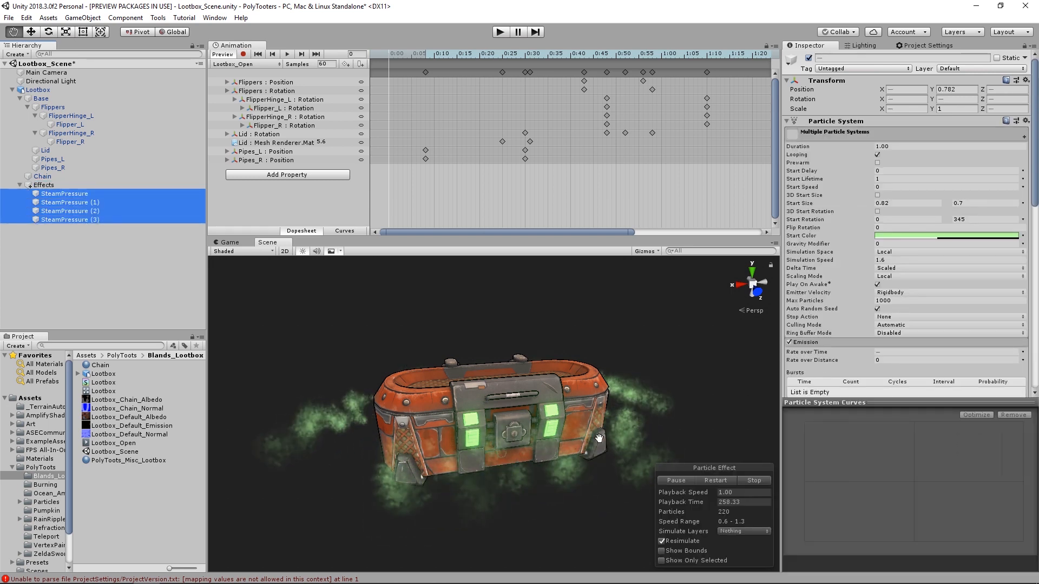
{"action": "left_click", "coordinate": [877, 155]}
{"action": "left_click", "coordinate": [677, 481]}
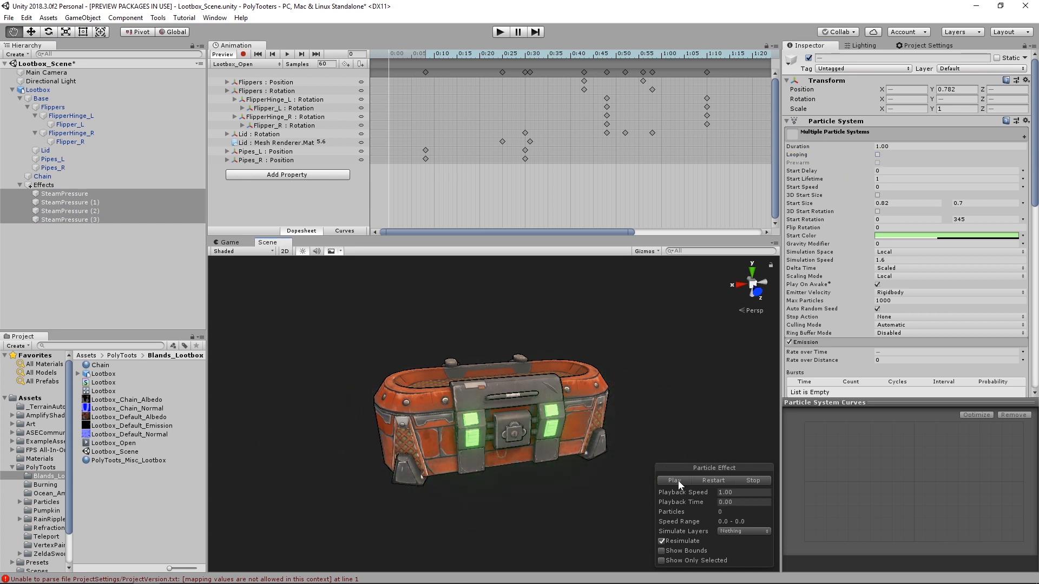
{"action": "left_click", "coordinate": [678, 480]}
- Record an active-state key for the Effects object at frame 0 of Lootbox_Open, with the object enabled
{"action": "left_click_drag", "start_coordinate": [403, 50], "coordinate": [360, 51]}
{"action": "left_click", "coordinate": [20, 185]}
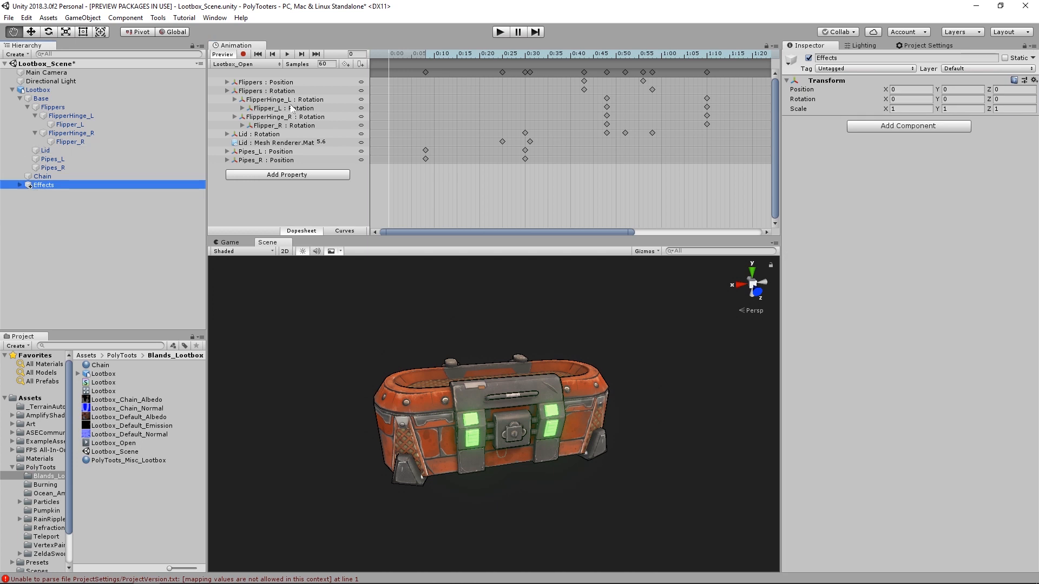
{"action": "left_click", "coordinate": [243, 54]}
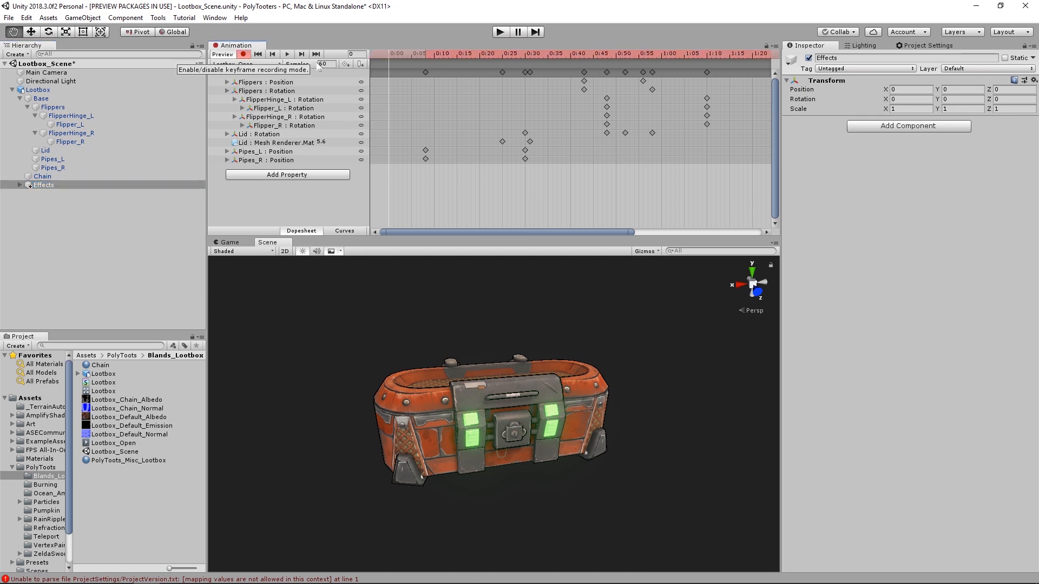
{"action": "left_click", "coordinate": [809, 58]}
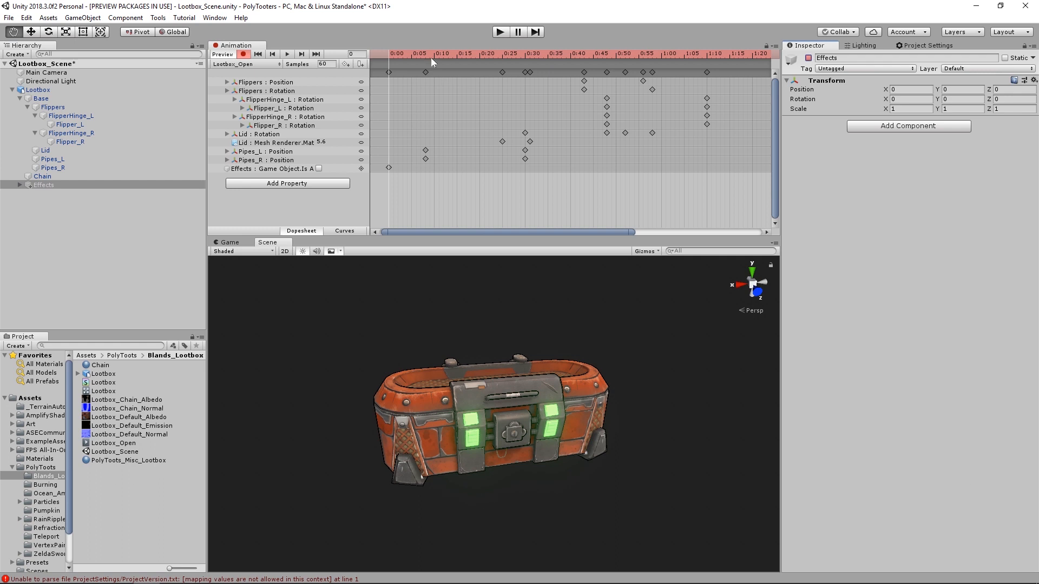
{"action": "left_click_drag", "start_coordinate": [377, 49], "coordinate": [497, 53]}
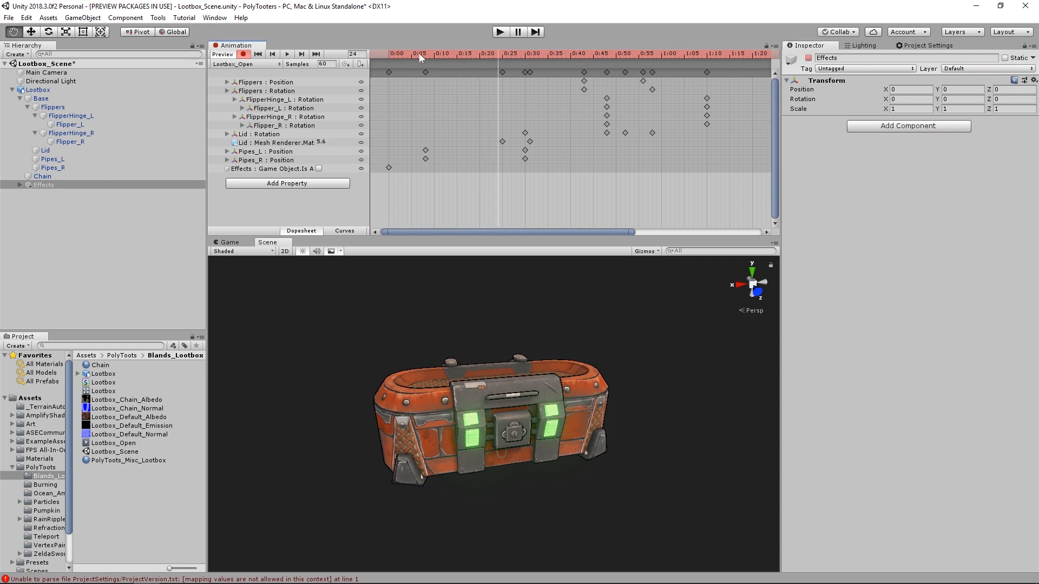
{"action": "left_click_drag", "start_coordinate": [420, 54], "coordinate": [715, 58]}
{"action": "left_click", "coordinate": [809, 59]}
- Key the Effects object inactive at 2:00 in Lootbox_Open, return to frame 0 and stop recording
{"action": "scroll", "coordinate": [647, 142], "scroll_direction": "down", "scroll_amount": 3}
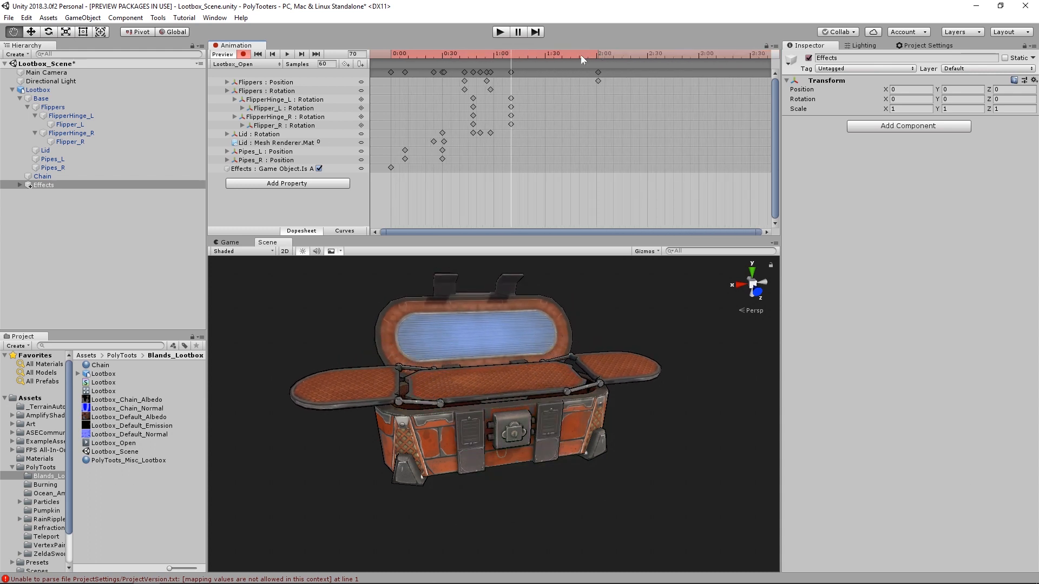
{"action": "left_click_drag", "start_coordinate": [580, 57], "coordinate": [449, 51]}
{"action": "left_click", "coordinate": [808, 58]}
{"action": "left_click_drag", "start_coordinate": [383, 49], "coordinate": [381, 52]}
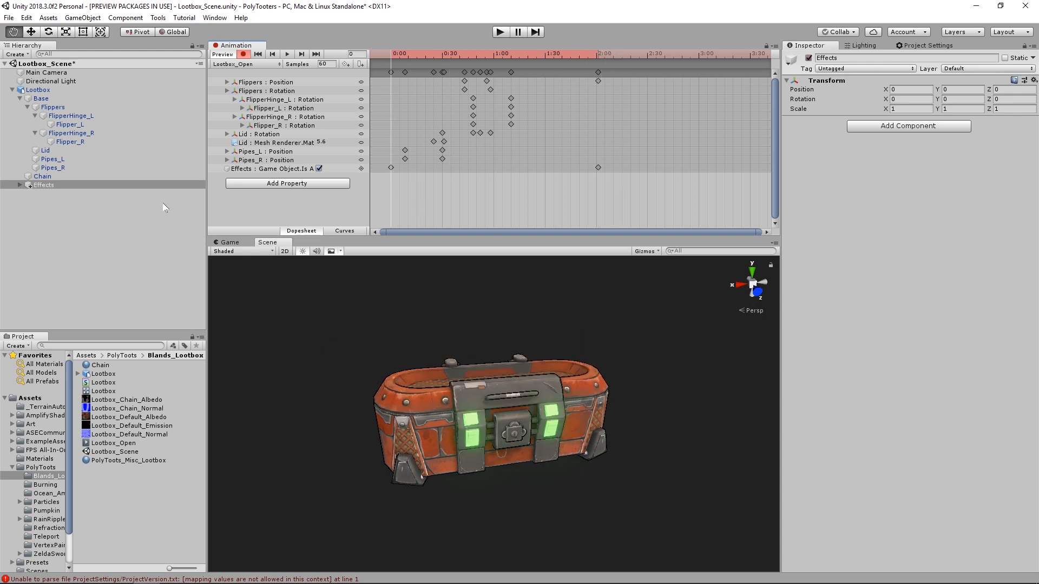
{"action": "left_click", "coordinate": [243, 54]}
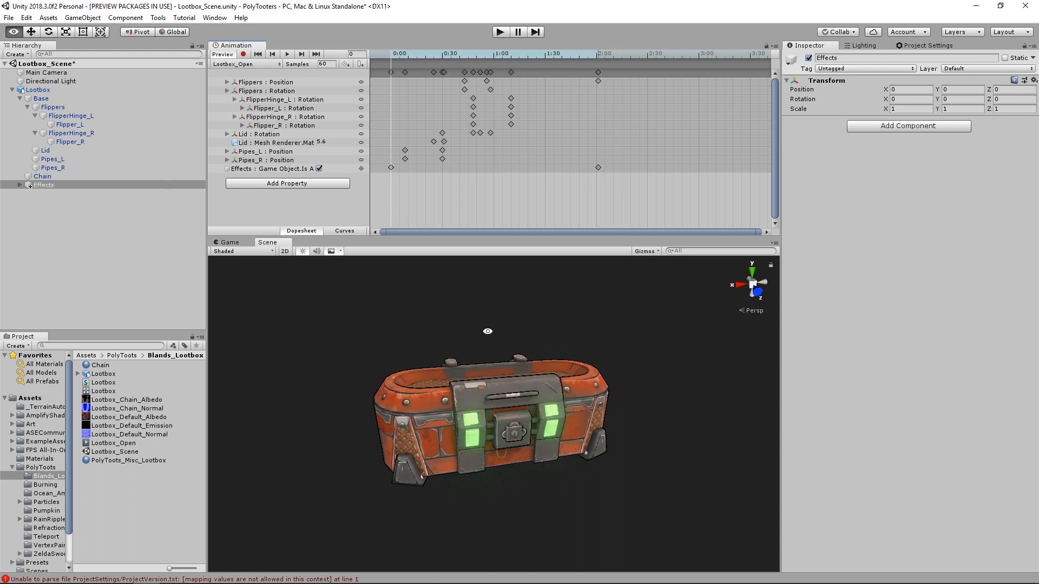
- Align the Main Camera with a Scene view that frames the closed loot box from the front
{"action": "left_click_drag", "start_coordinate": [485, 329], "coordinate": [507, 342], "text": "alt"}
{"action": "scroll", "coordinate": [507, 343], "scroll_direction": "up", "scroll_amount": 2}
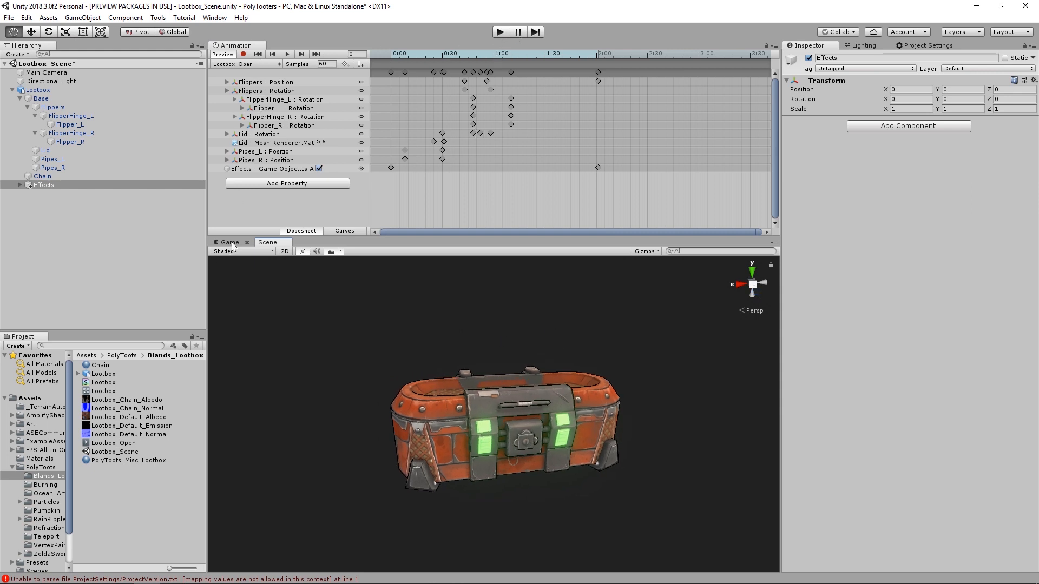
{"action": "left_click", "coordinate": [64, 74]}
{"action": "middle_click_drag", "start_coordinate": [468, 352], "coordinate": [452, 344]}
{"action": "scroll", "coordinate": [454, 345], "scroll_direction": "up", "scroll_amount": 2}
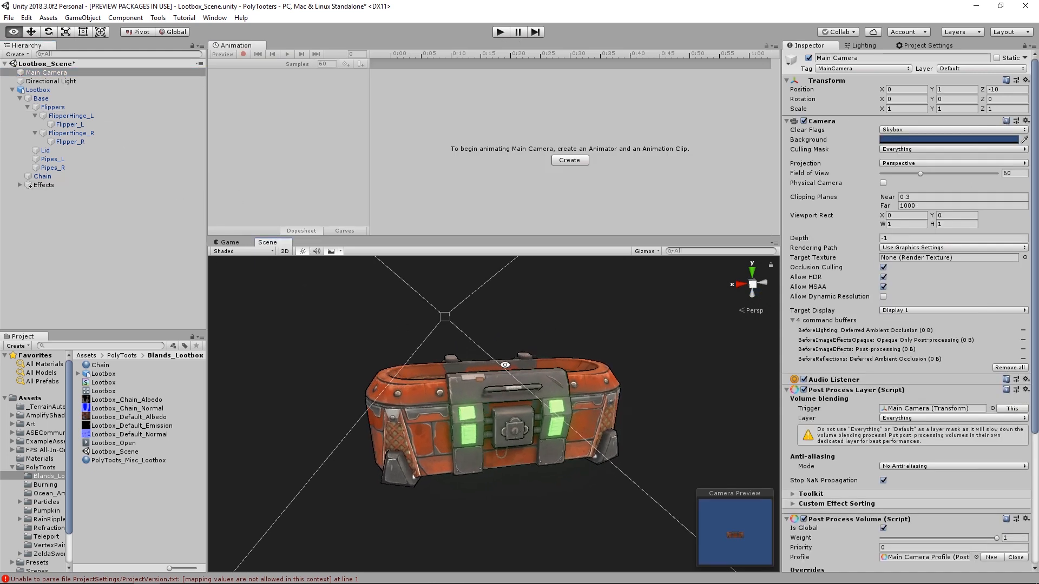
{"action": "key", "text": "ctrl+shift+f"}
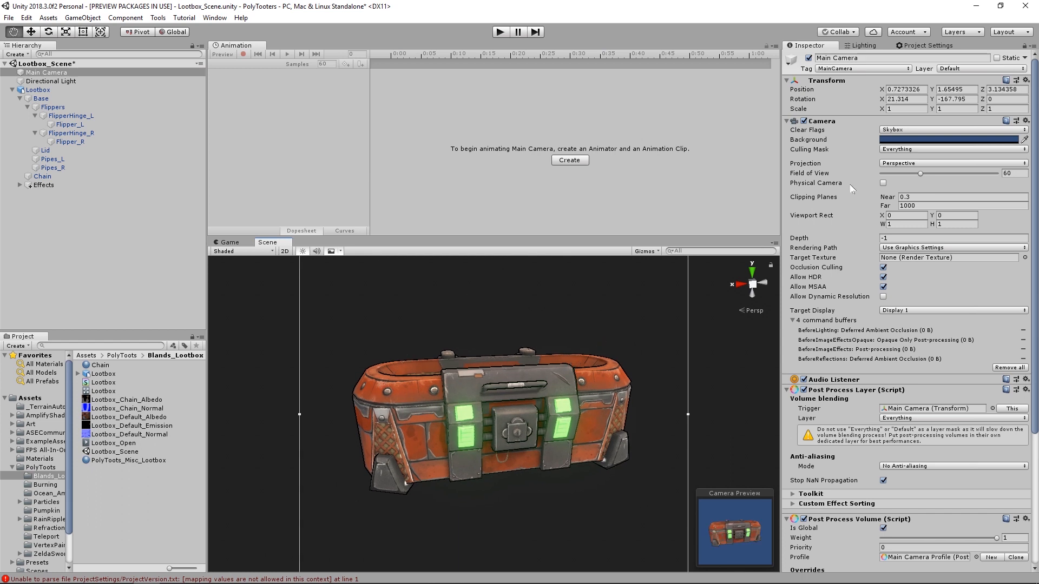
- Set the Main Camera's background to dark gray 222222, sampled from the Scene backdrop, and test the scene in Play mode
{"action": "left_click", "coordinate": [919, 140]}
{"action": "left_click", "coordinate": [612, 175]}
{"action": "left_click", "coordinate": [530, 294]}
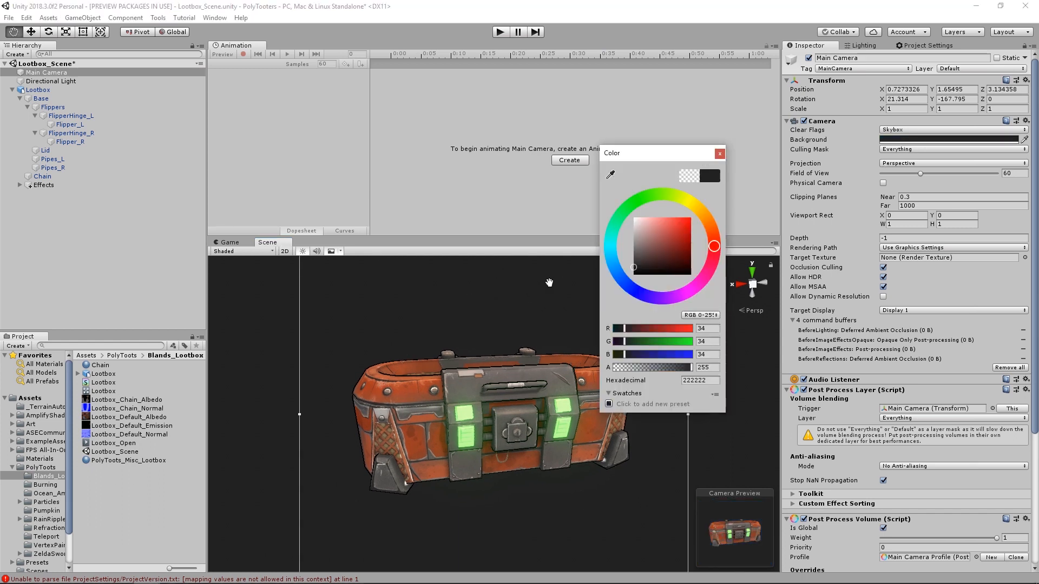
{"action": "left_click", "coordinate": [719, 153]}
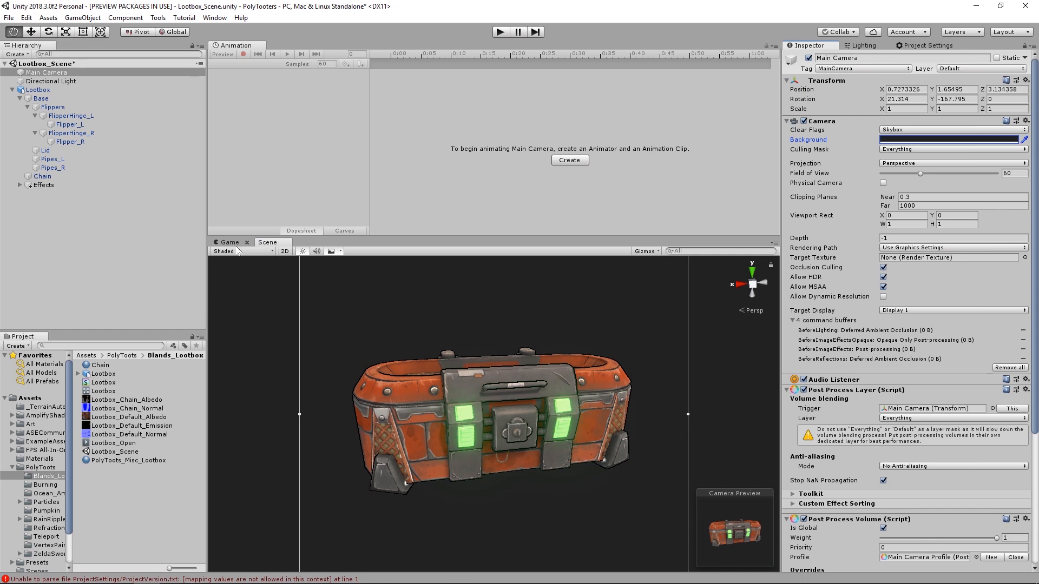
{"action": "left_click", "coordinate": [500, 32]}
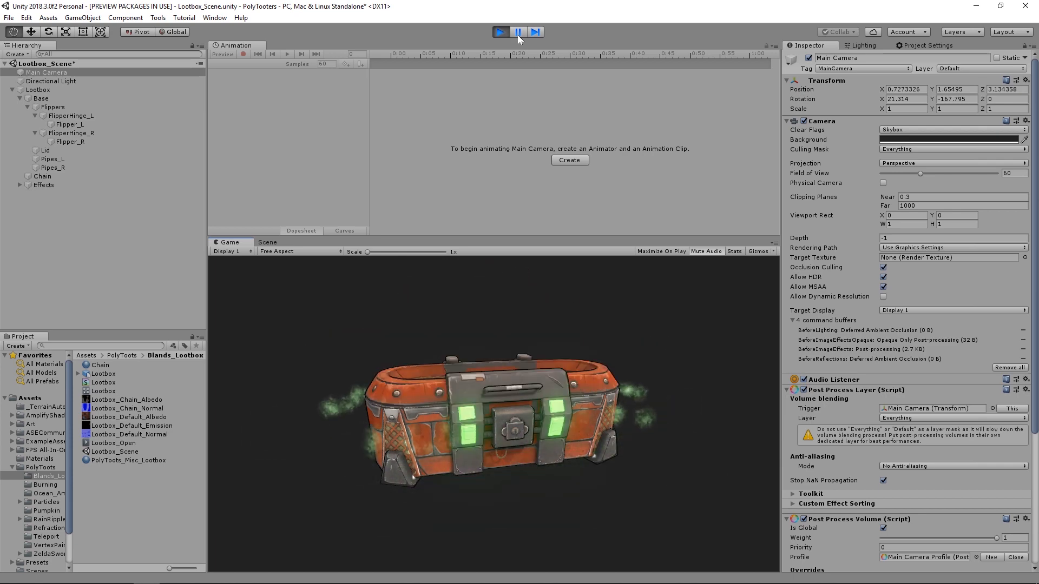
- Save the scene's Lootbox object as an original prefab in the Blands_Lootbox folder
{"action": "left_click", "coordinate": [32, 90]}
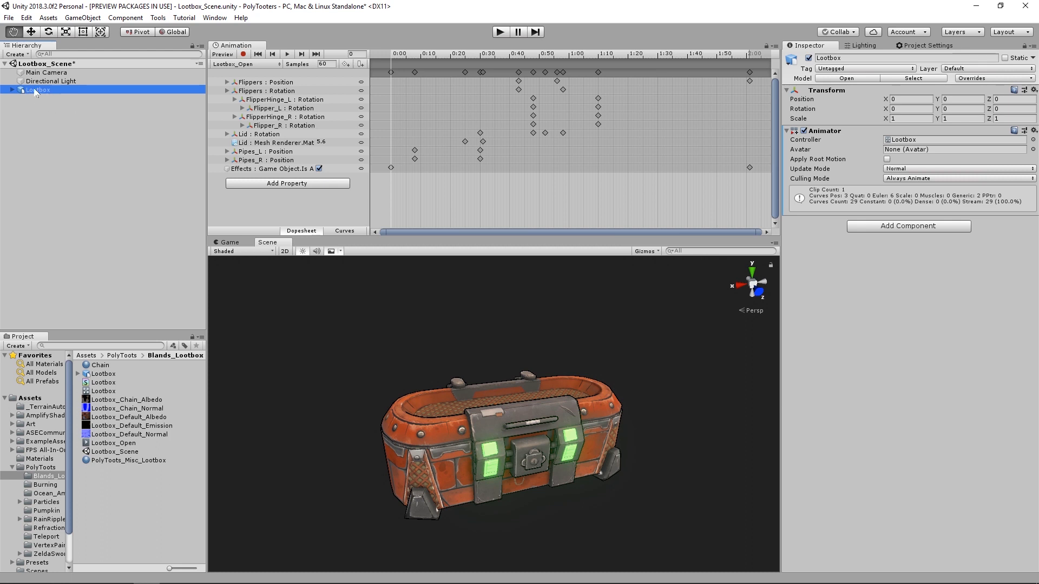
{"action": "left_click_drag", "start_coordinate": [34, 90], "coordinate": [132, 491]}
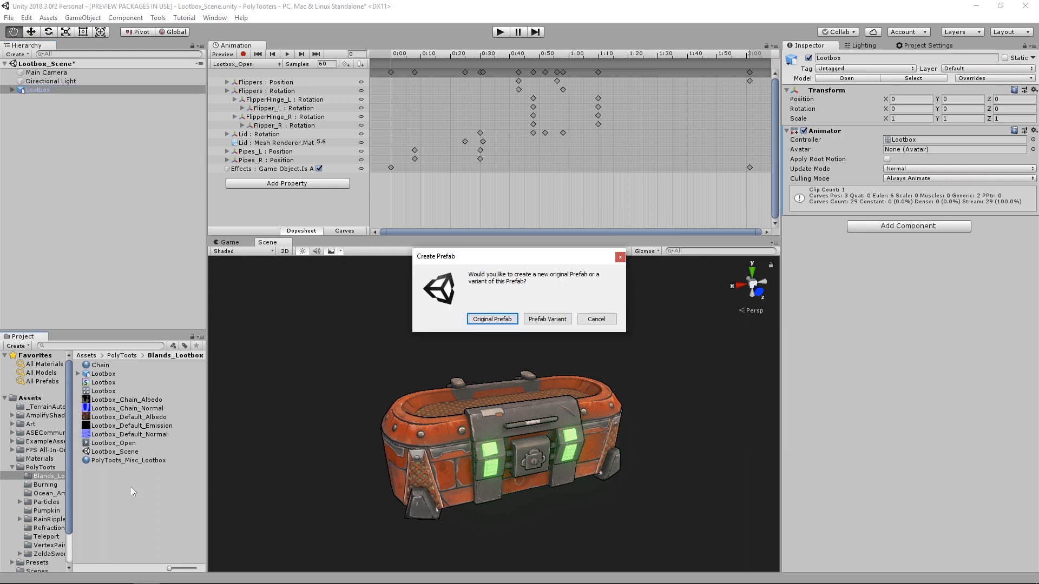
{"action": "left_click", "coordinate": [491, 319]}
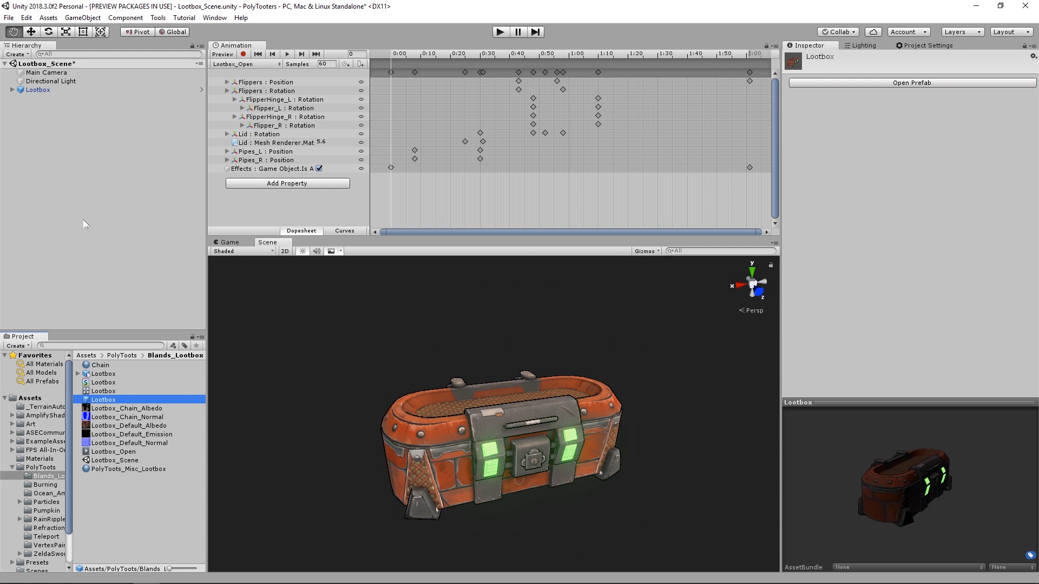
- Replace the Lootbox in the scene with an instance of the new Lootbox prefab
{"action": "left_click", "coordinate": [39, 90]}
{"action": "key", "text": "Delete"}
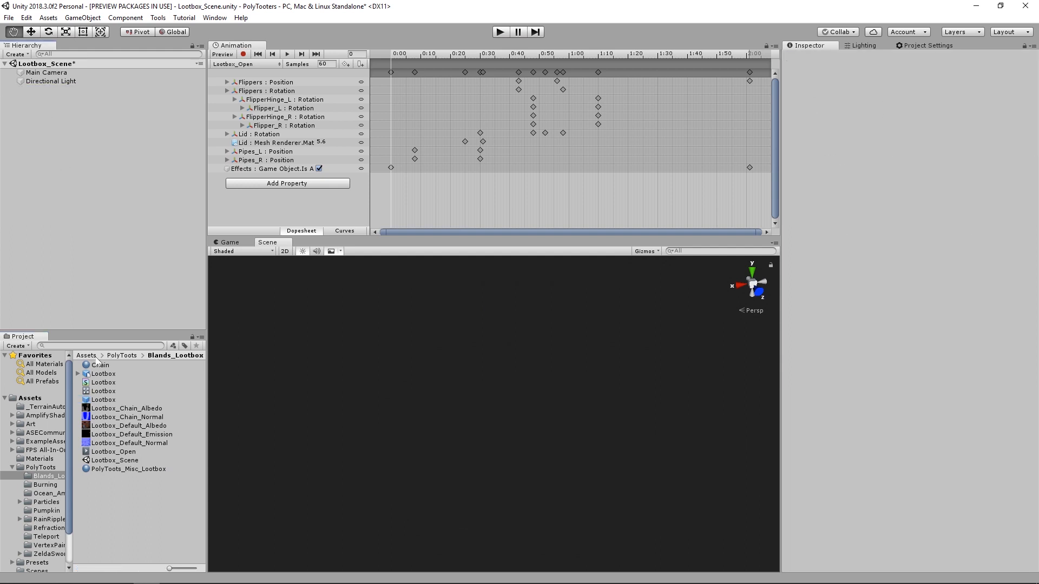
{"action": "left_click_drag", "start_coordinate": [108, 403], "coordinate": [38, 131]}
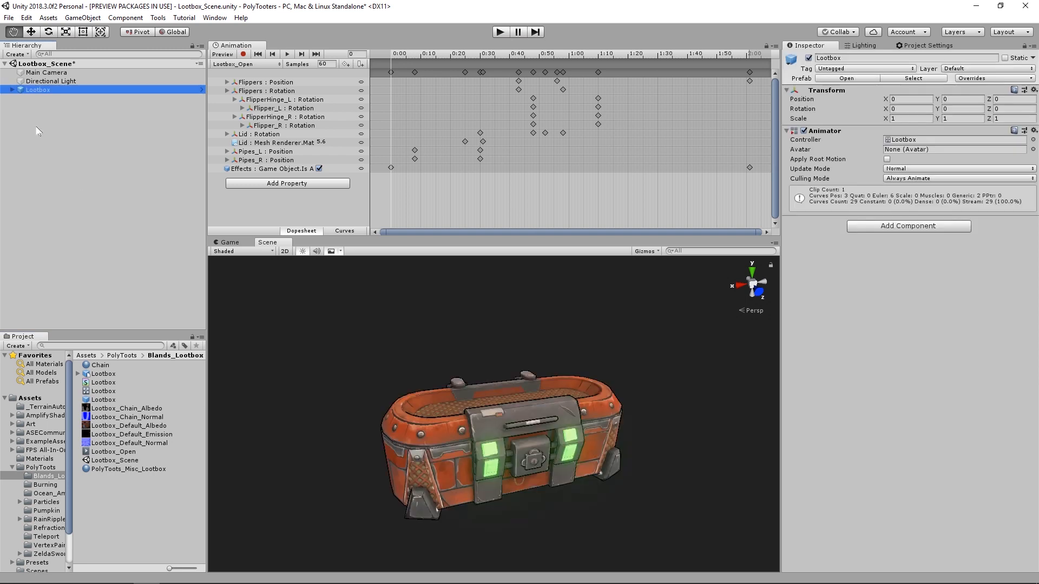
- Scrub Lootbox_Open to frame 70 and inspect the prefab instance's Base and Flippers hierarchy in the open pose
{"action": "left_click", "coordinate": [12, 90]}
{"action": "left_click_drag", "start_coordinate": [396, 56], "coordinate": [597, 55]}
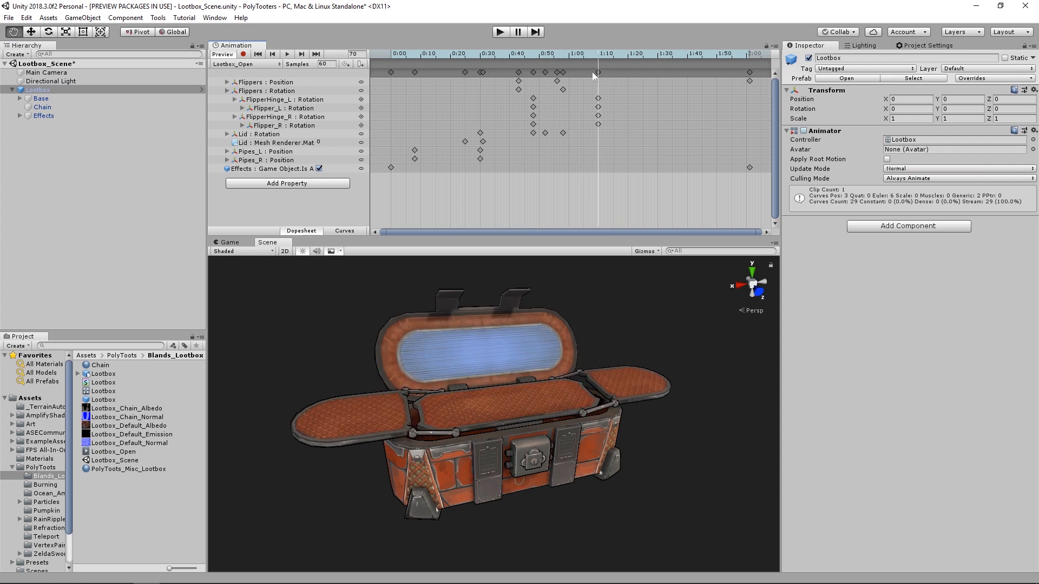
{"action": "left_click", "coordinate": [20, 98]}
{"action": "left_click", "coordinate": [47, 107]}
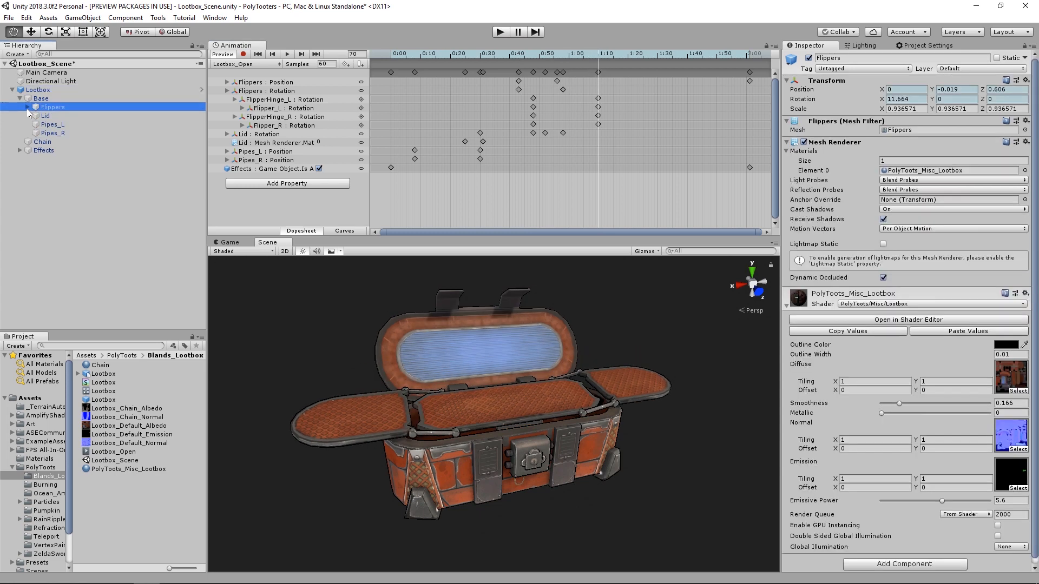
{"action": "left_click", "coordinate": [28, 107]}
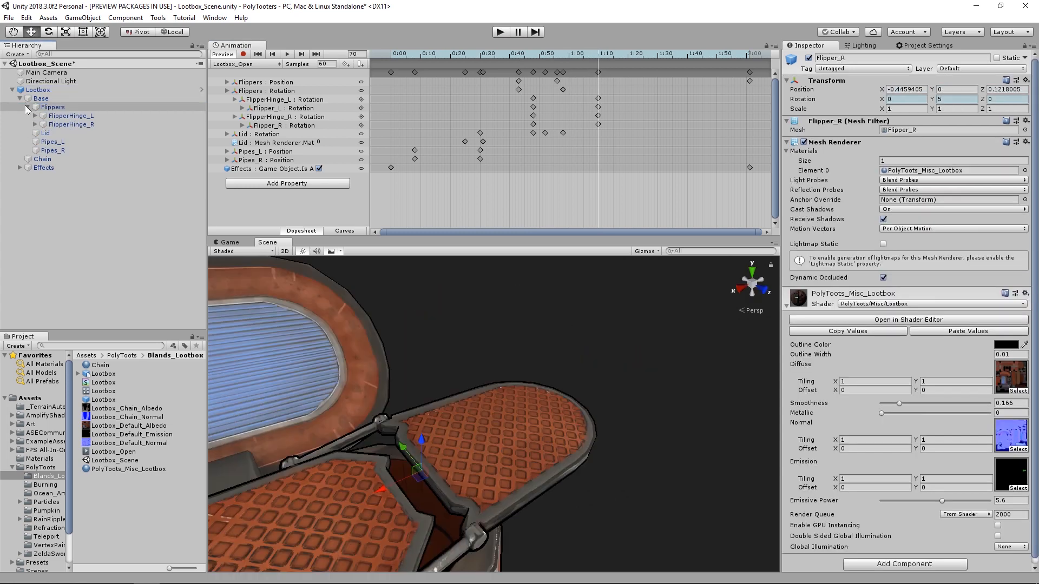
{"action": "left_click", "coordinate": [28, 107]}
{"action": "left_click", "coordinate": [20, 98]}
{"action": "left_click", "coordinate": [12, 90]}
{"action": "left_click", "coordinate": [36, 91]}
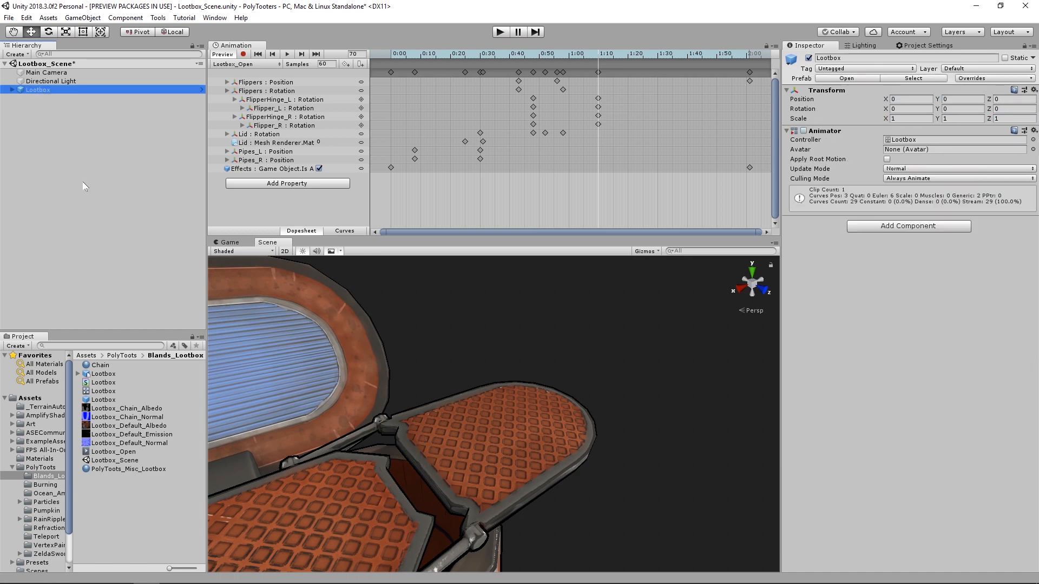
- Frame the opened loot box, check it in the Game view and enable Maximize On Play
{"action": "key", "text": "f"}
{"action": "left_click_drag", "start_coordinate": [436, 378], "coordinate": [602, 277], "text": "alt"}
{"action": "left_click", "coordinate": [603, 277]}
{"action": "left_click", "coordinate": [250, 242]}
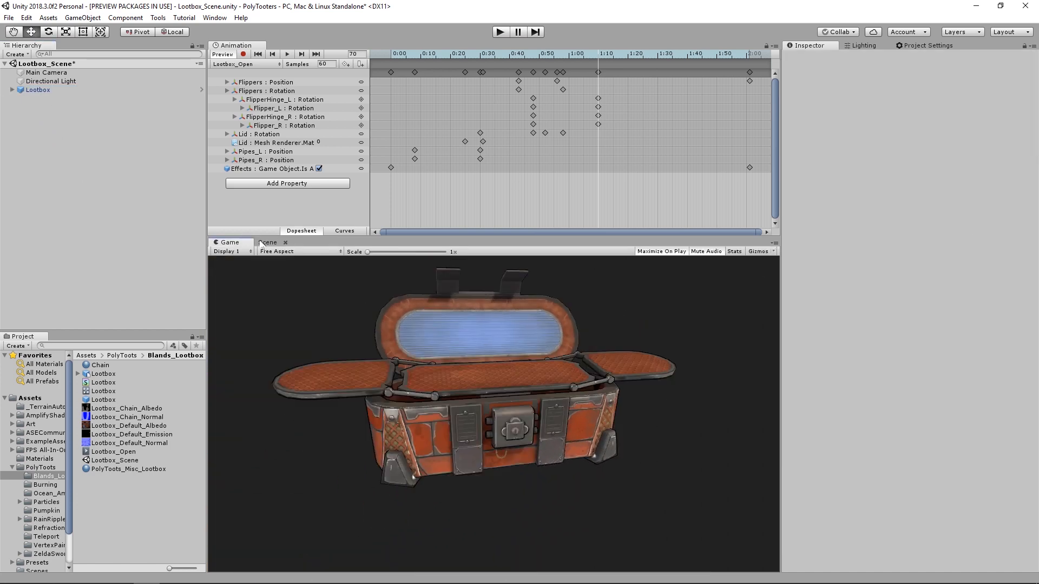
{"action": "left_click", "coordinate": [268, 243]}
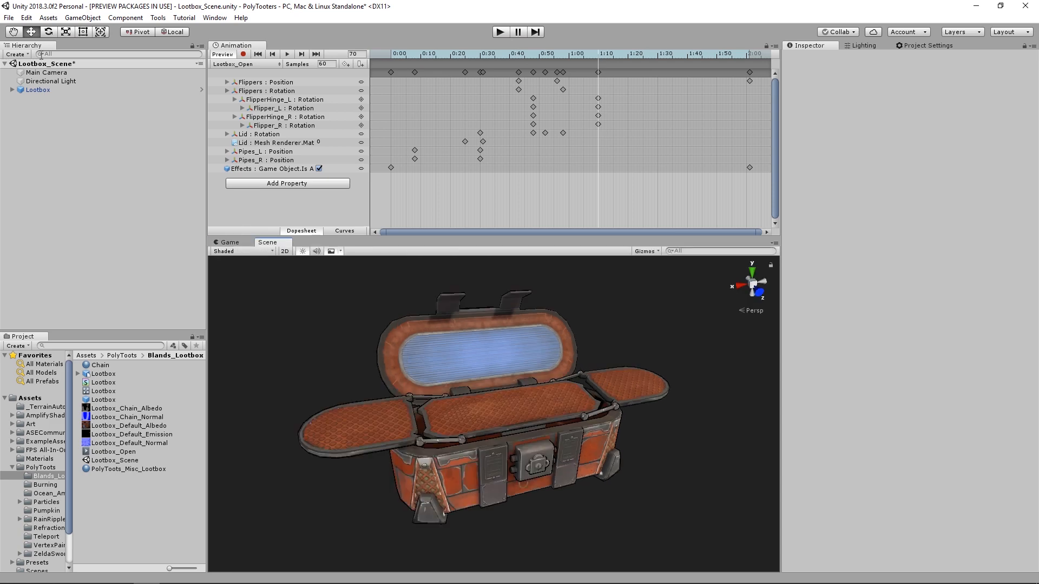
- Align the Main Camera with a higher, more angled view of the loot box and play the scene maximized
{"action": "left_click", "coordinate": [46, 72]}
{"action": "right_click_drag", "start_coordinate": [512, 408], "coordinate": [598, 423], "text": "alt"}
{"action": "key", "text": "ctrl+shift+f"}
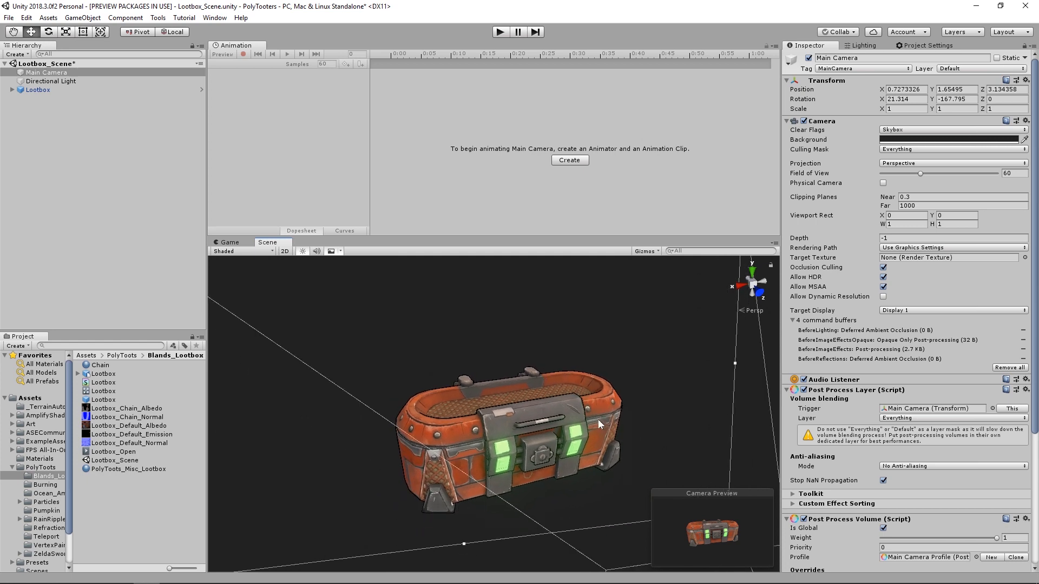
{"action": "left_click", "coordinate": [500, 33]}
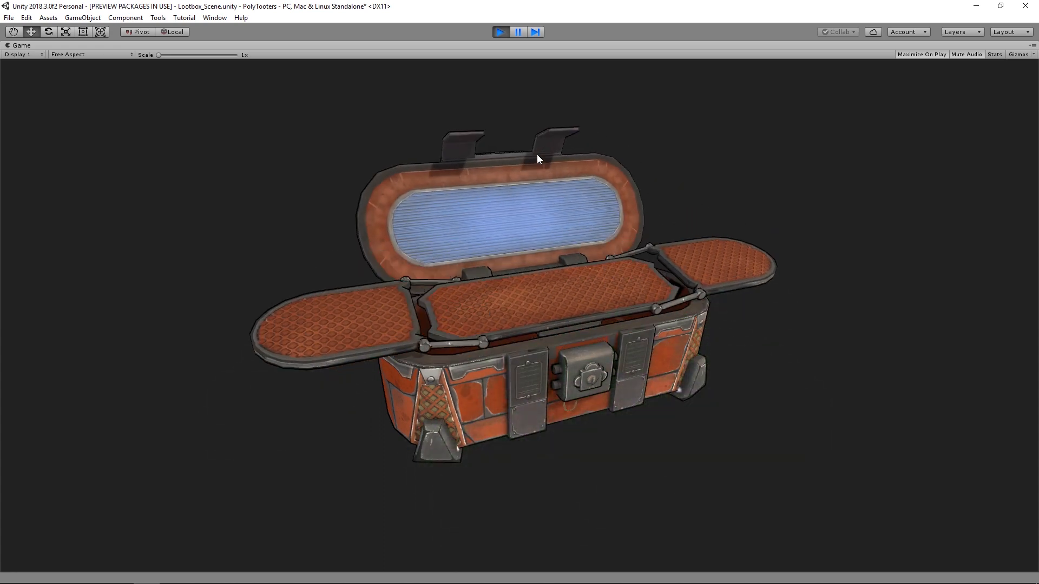
- Examine the opening animation and green steam bursts from several sides in the Scene view during play, and exit Play mode
{"action": "left_click", "coordinate": [517, 32]}
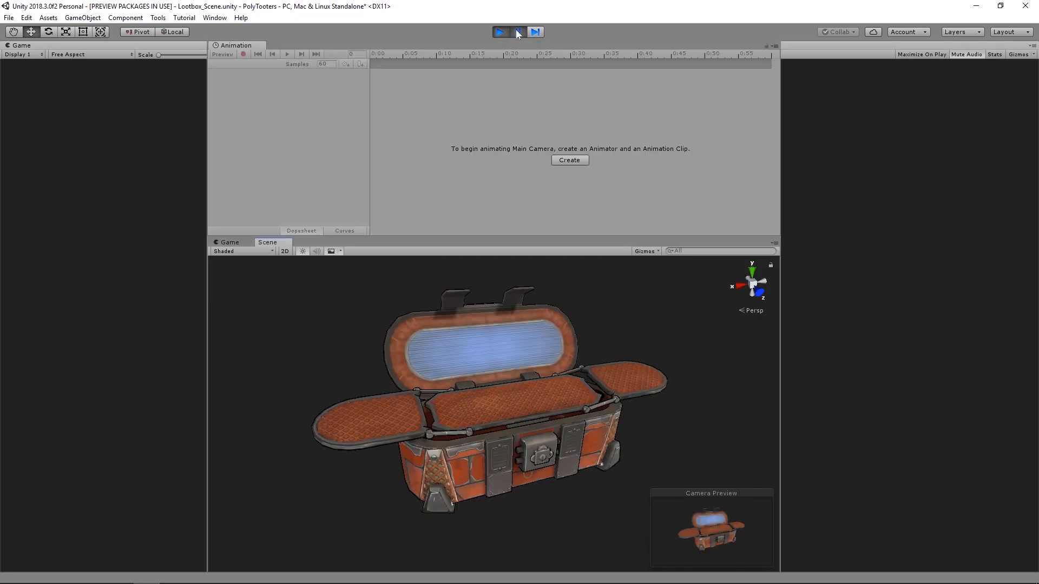
{"action": "left_click", "coordinate": [271, 244]}
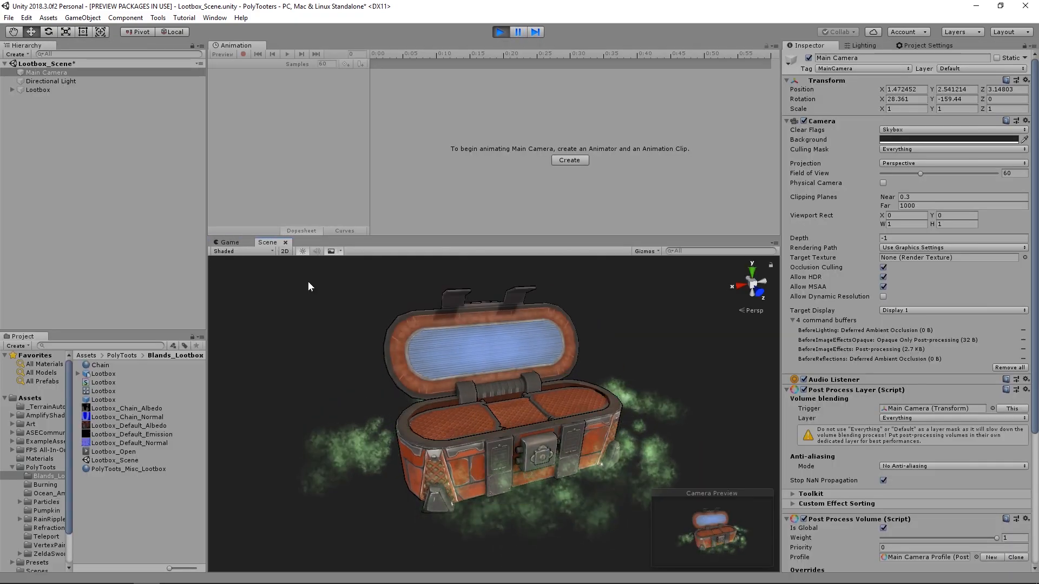
{"action": "left_click_drag", "start_coordinate": [334, 371], "coordinate": [579, 388], "text": "alt"}
{"action": "left_click", "coordinate": [358, 401]}
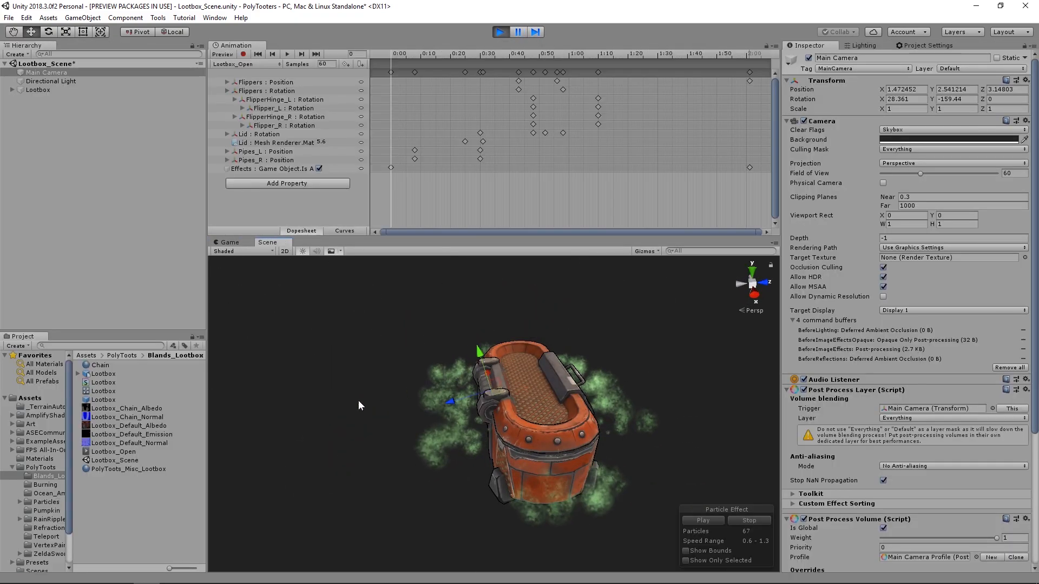
{"action": "left_click", "coordinate": [298, 429]}
{"action": "left_click_drag", "start_coordinate": [410, 450], "coordinate": [665, 434], "text": "alt"}
{"action": "left_click_drag", "start_coordinate": [424, 433], "coordinate": [663, 427], "text": "alt"}
{"action": "mouse_move", "coordinate": [531, 420]}
{"action": "left_mouse_down", "text": "alt"}
{"action": "mouse_move", "coordinate": [607, 414]}
{"action": "mouse_move", "coordinate": [545, 407]}
{"action": "left_mouse_up", "text": "alt"}
{"action": "scroll", "coordinate": [541, 378], "scroll_direction": "down", "scroll_amount": 5}
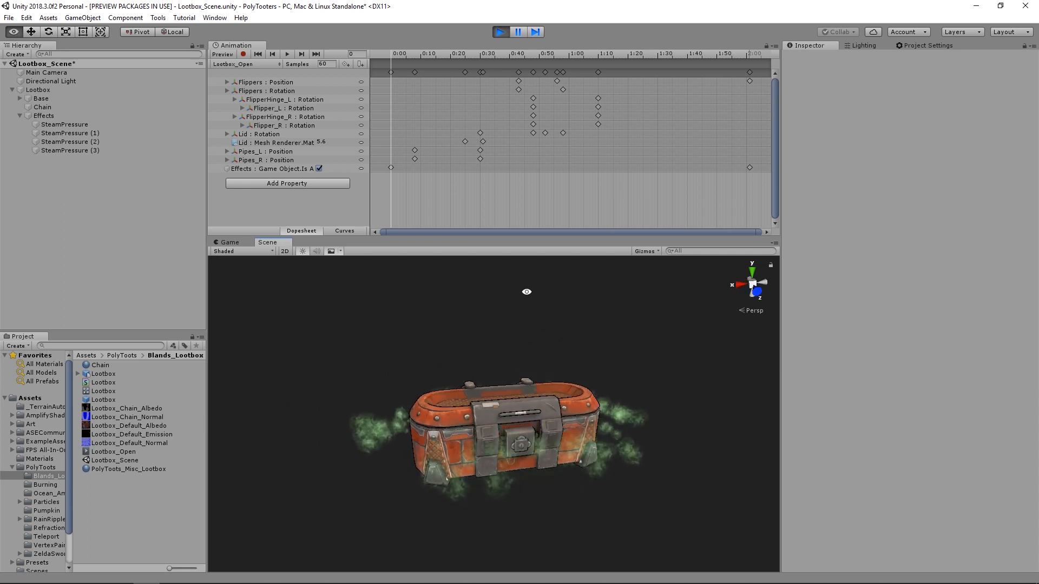
{"action": "left_click", "coordinate": [499, 33]}
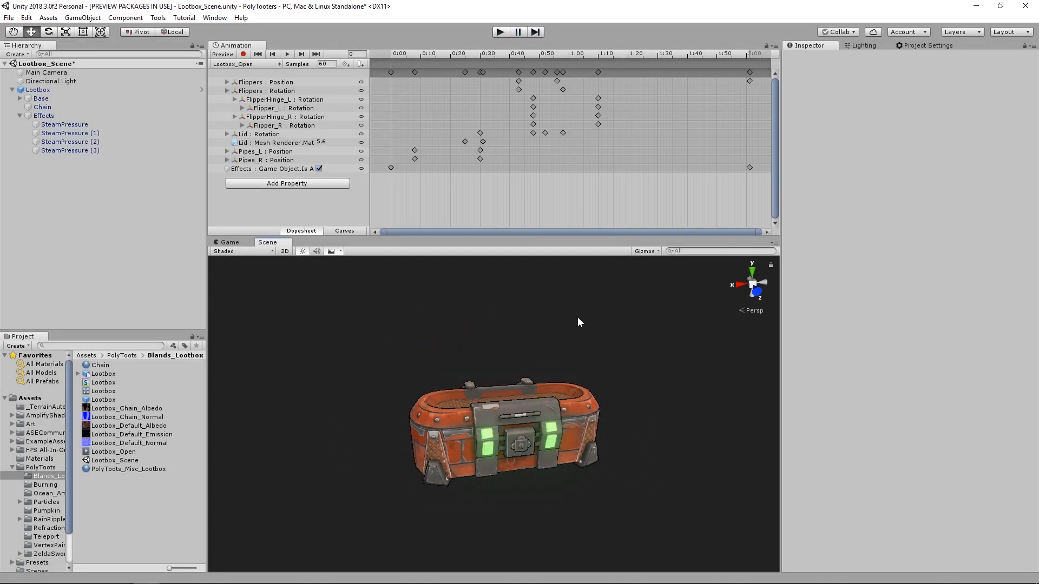